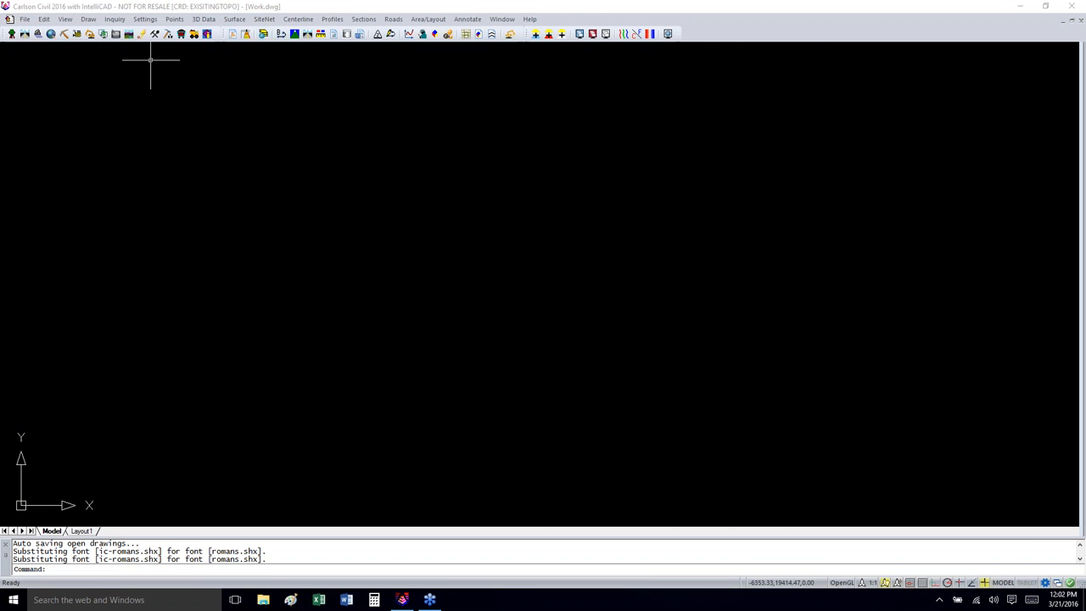
# Step: Set the existing coordinate file ExisitingTopo.crd in the C:\Carlson projects\01 folder as the current coordinate file
pyautogui.click(175, 19)
pyautogui.click(204, 94)
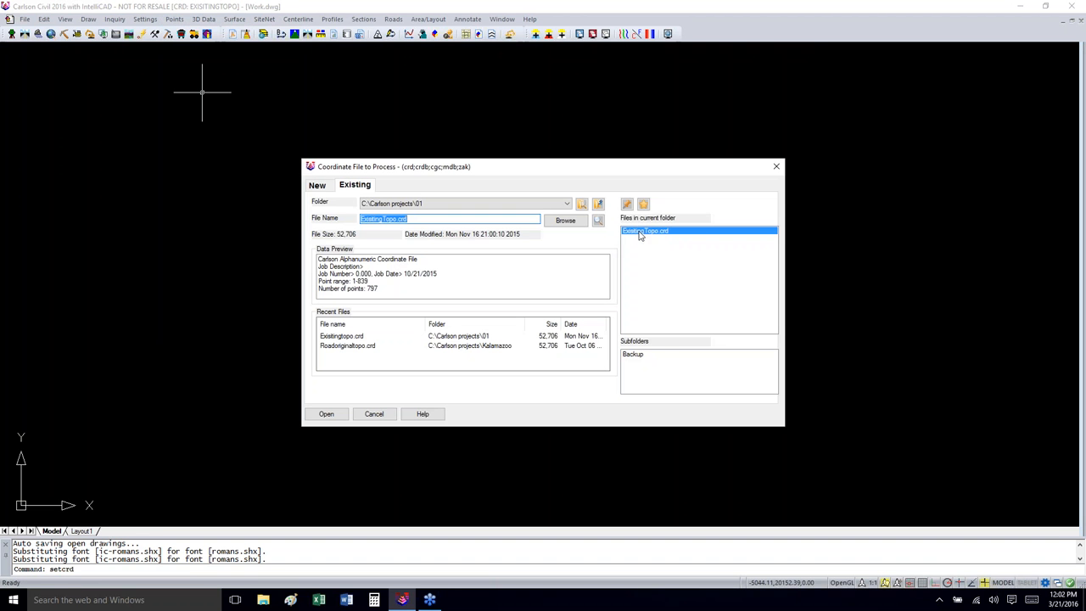
pyautogui.click(645, 231)
pyautogui.click(328, 411)
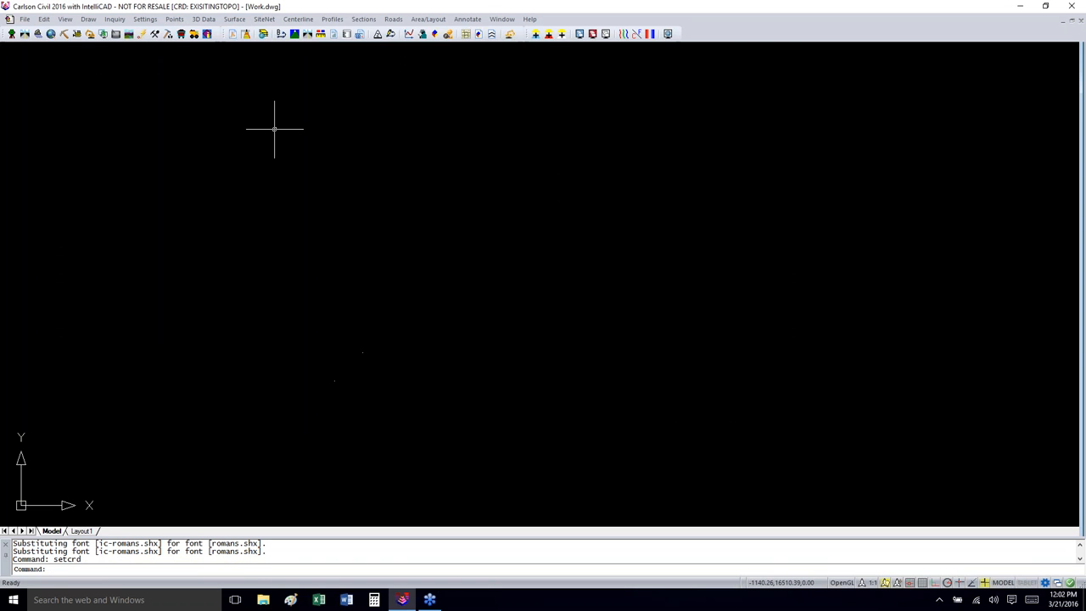
# Step: Draw all points from the coordinate file on layer PNTS using the SPT3 symbol
pyautogui.click(170, 19)
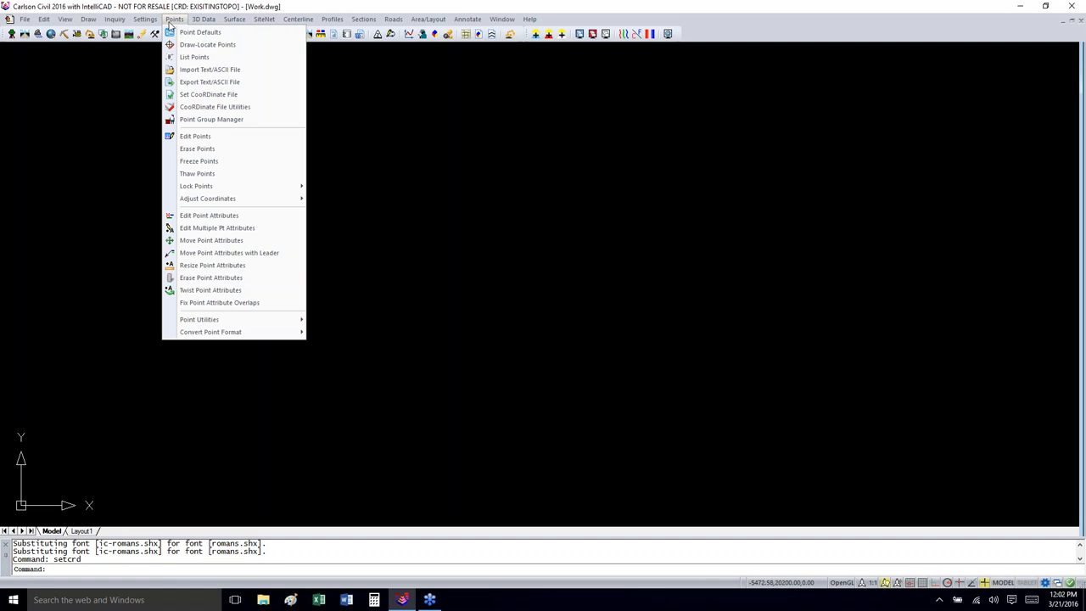
pyautogui.click(208, 47)
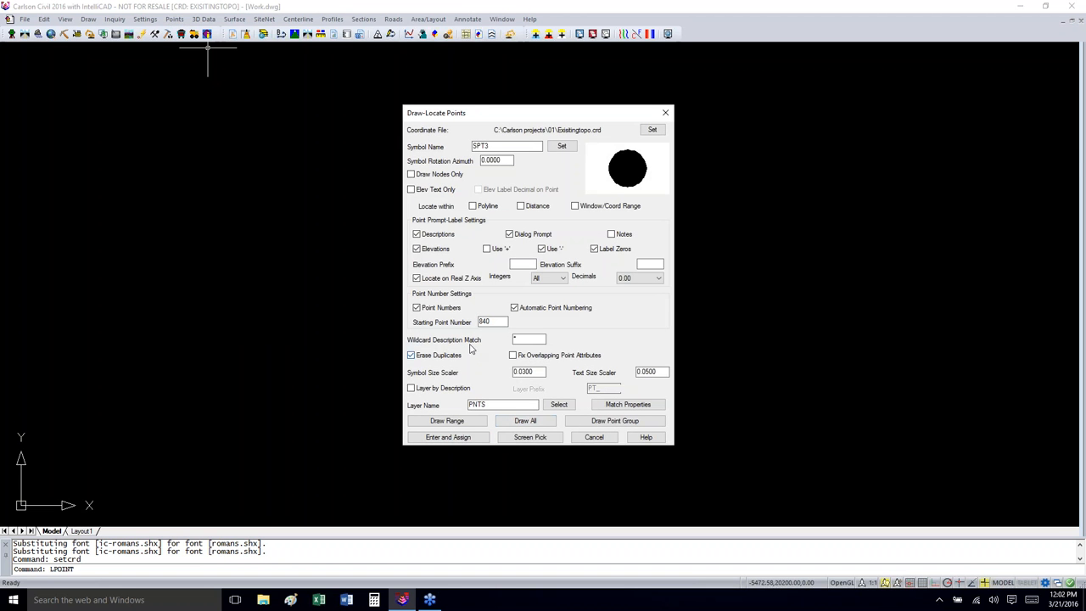
pyautogui.click(417, 279)
pyautogui.click(526, 421)
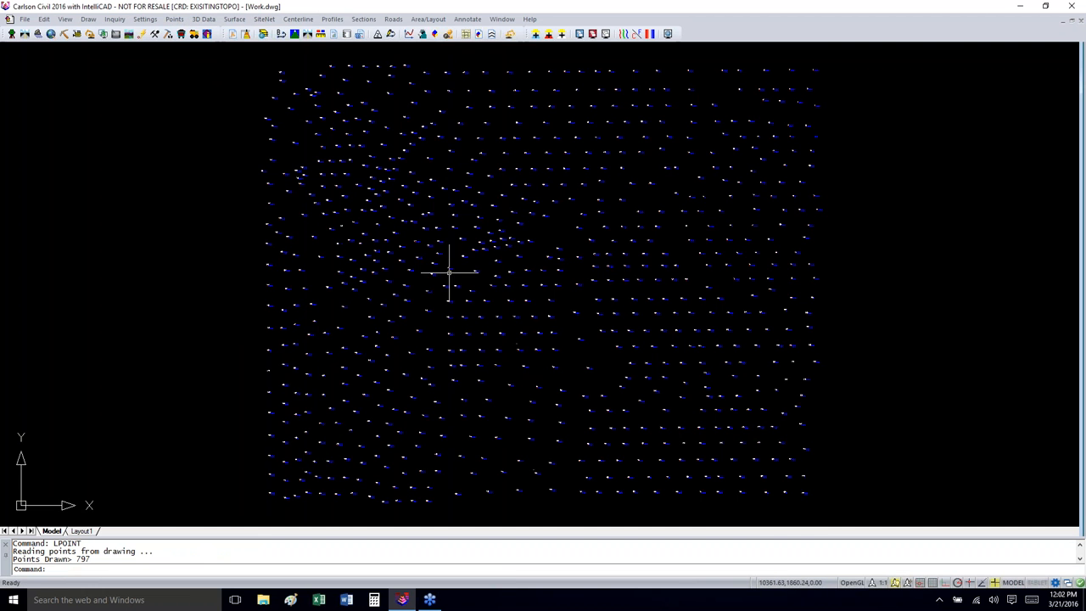
pyautogui.scroll(-2, 449, 272)
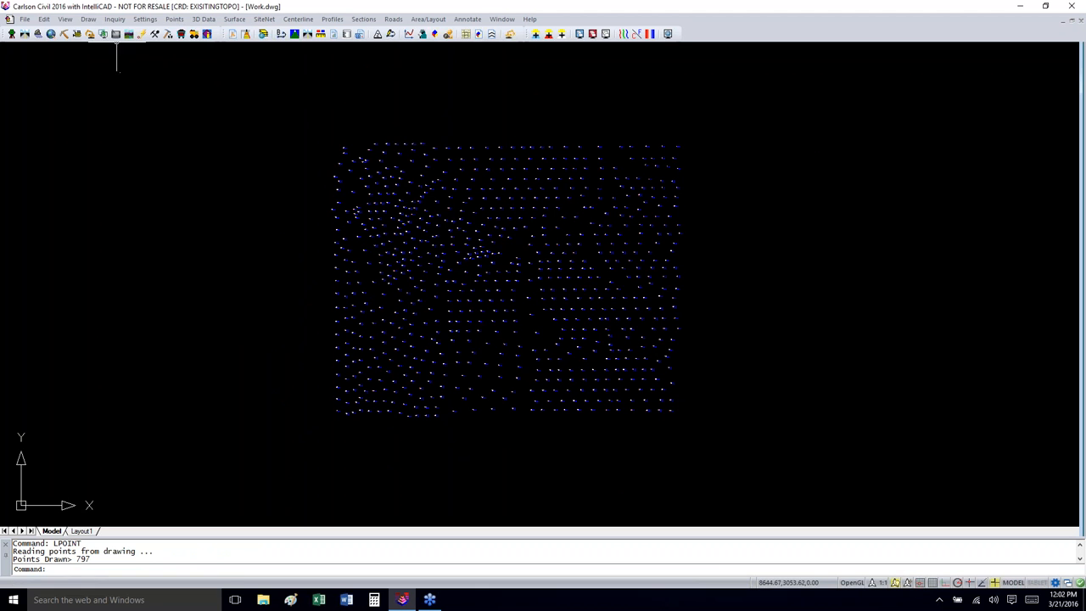
# Step: Shrink-wrap all the survey points across gaps with a 2D perimeter polyline on the layer "Limits or topo"
pyautogui.click(88, 19)
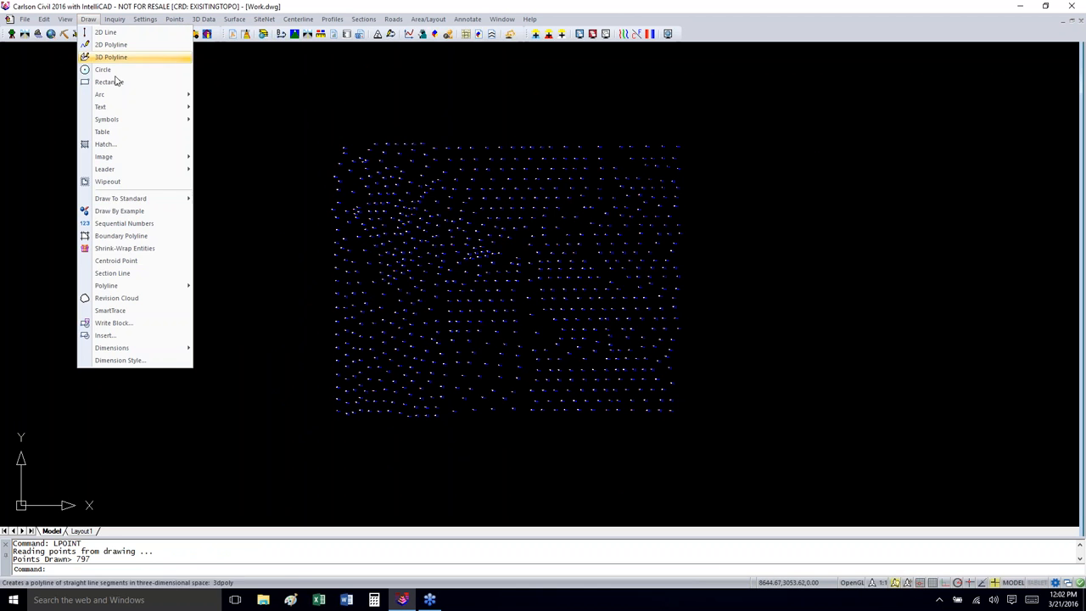
pyautogui.click(137, 247)
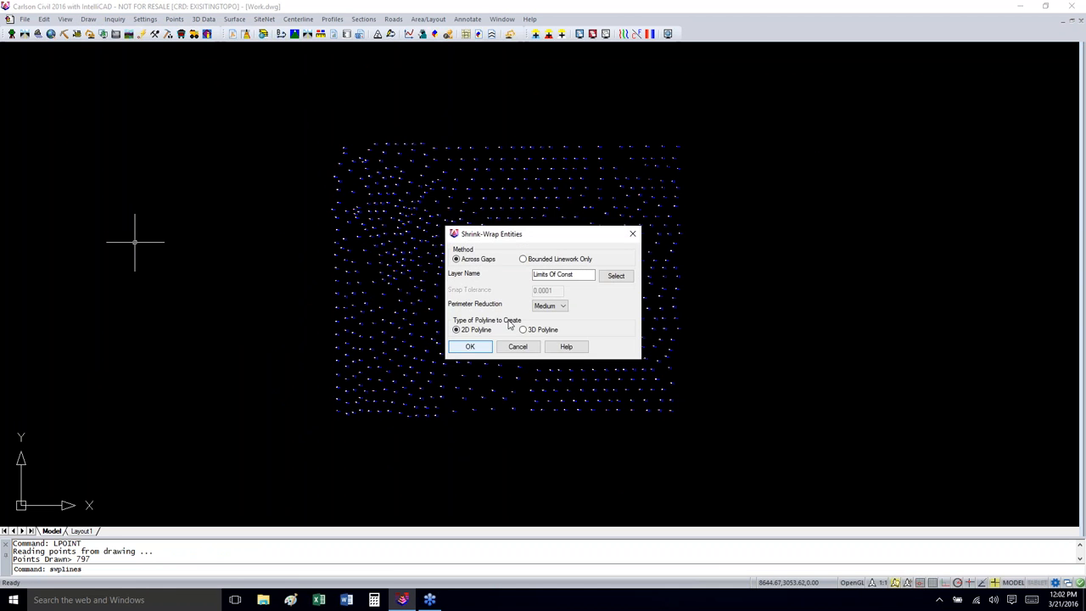
pyautogui.moveTo(581, 273); pyautogui.dragTo(492, 278)
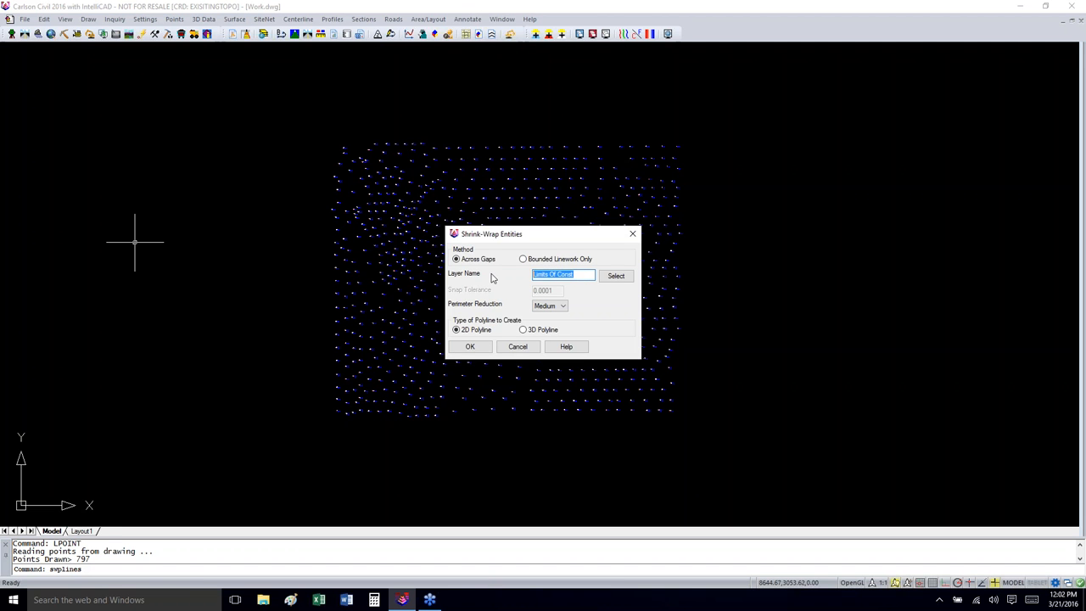
pyautogui.write('Limits or')
pyautogui.write(' topo')
pyautogui.click(471, 347)
pyautogui.click(254, 454)
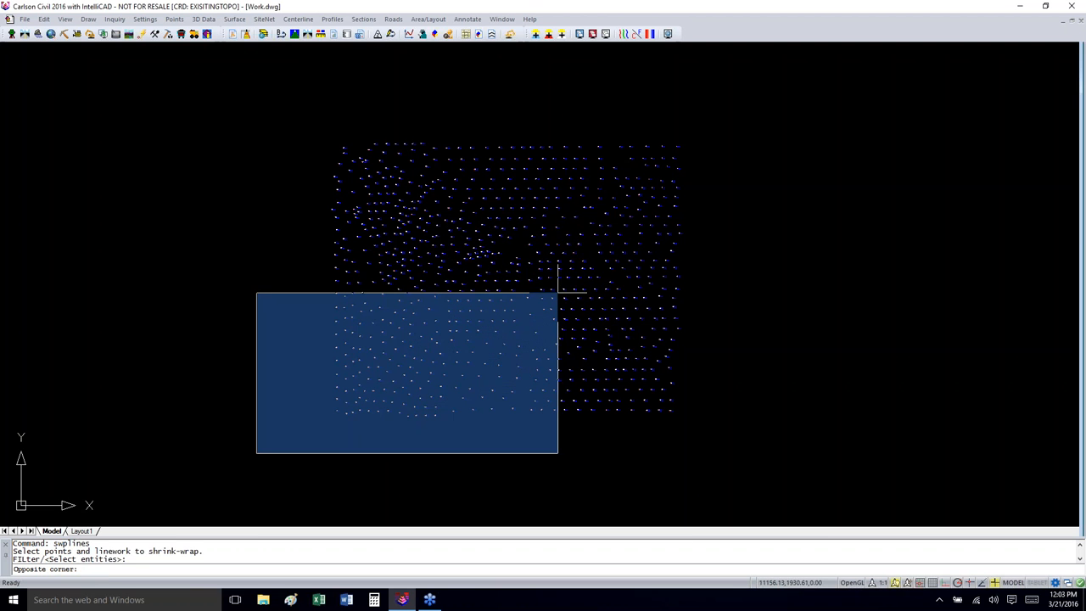
pyautogui.click(818, 104)
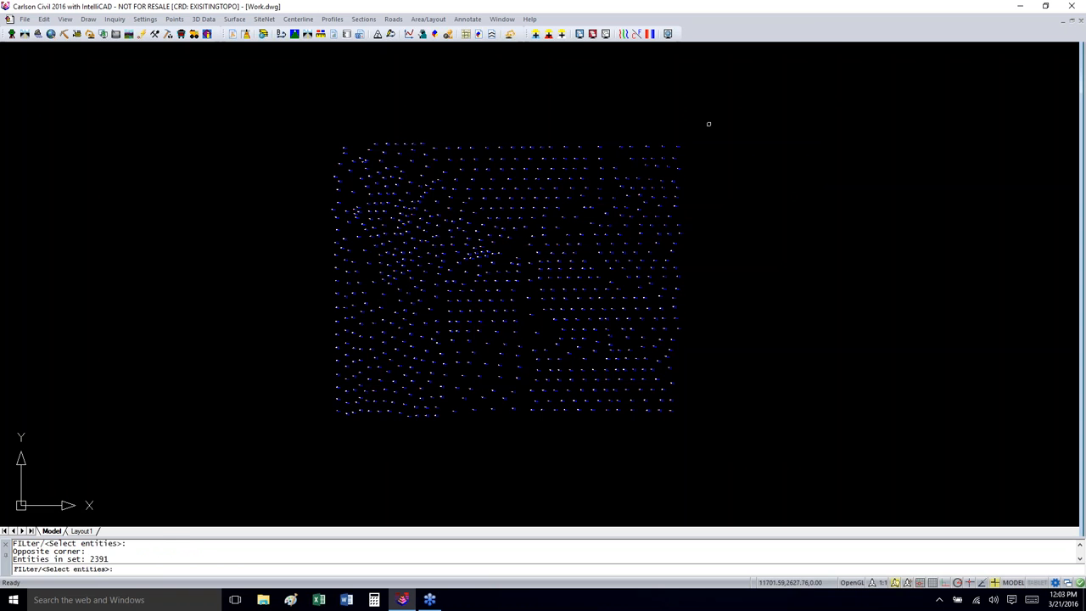
pyautogui.press('Return')
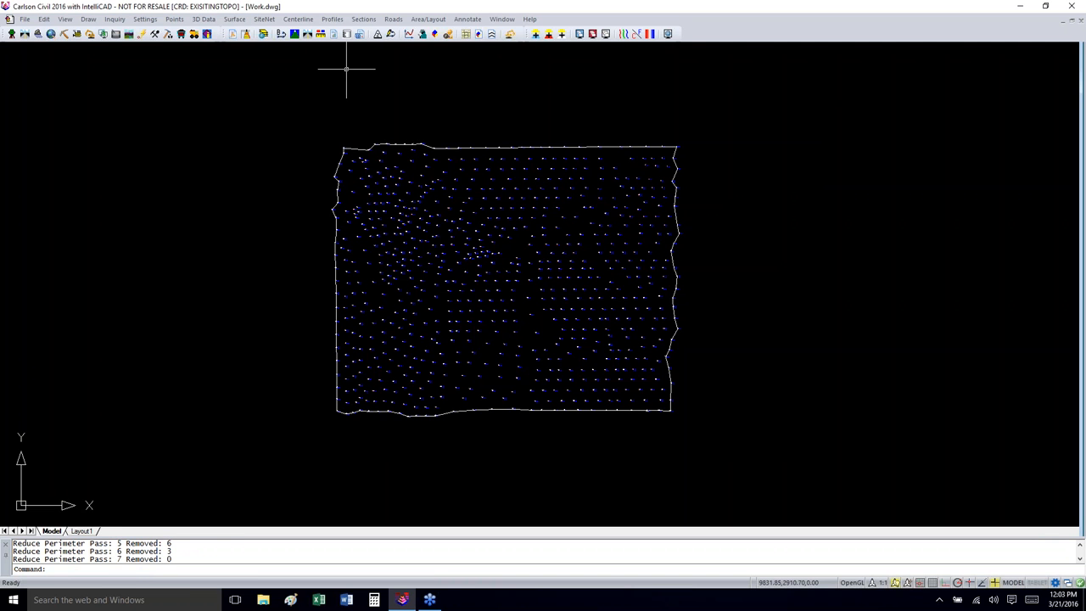
# Step: Set up Triangulate & Contour to write the surface to a new triangulation file named Existing
pyautogui.click(235, 20)
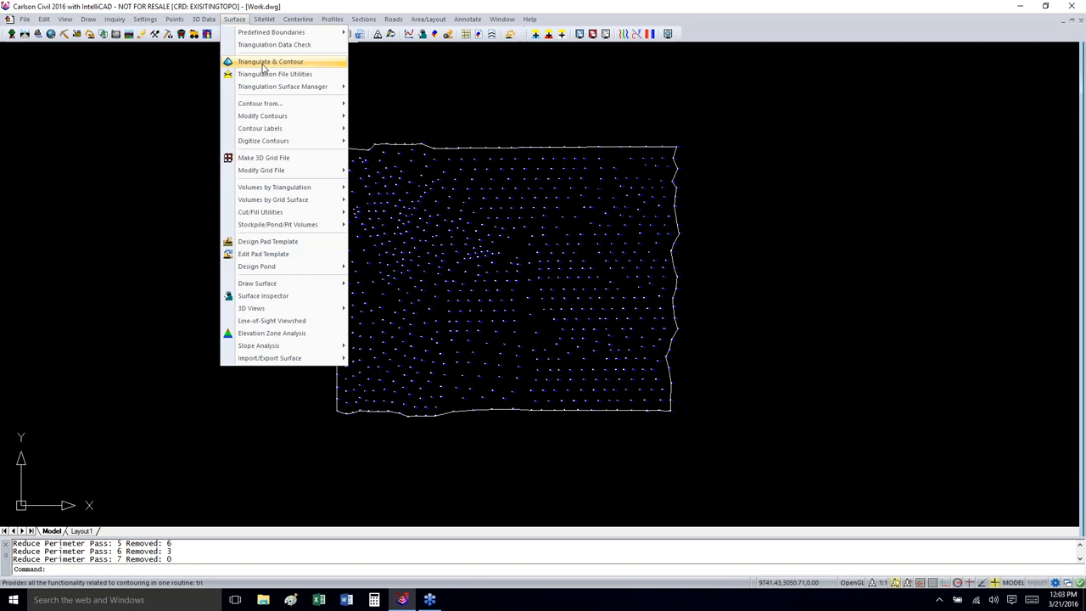
pyautogui.click(263, 63)
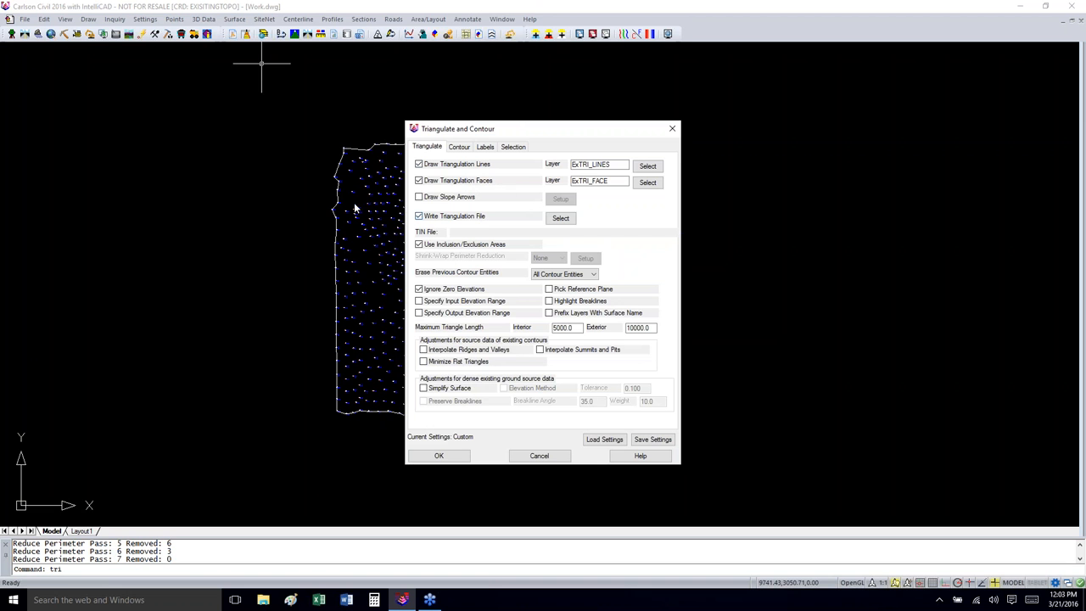
pyautogui.click(558, 220)
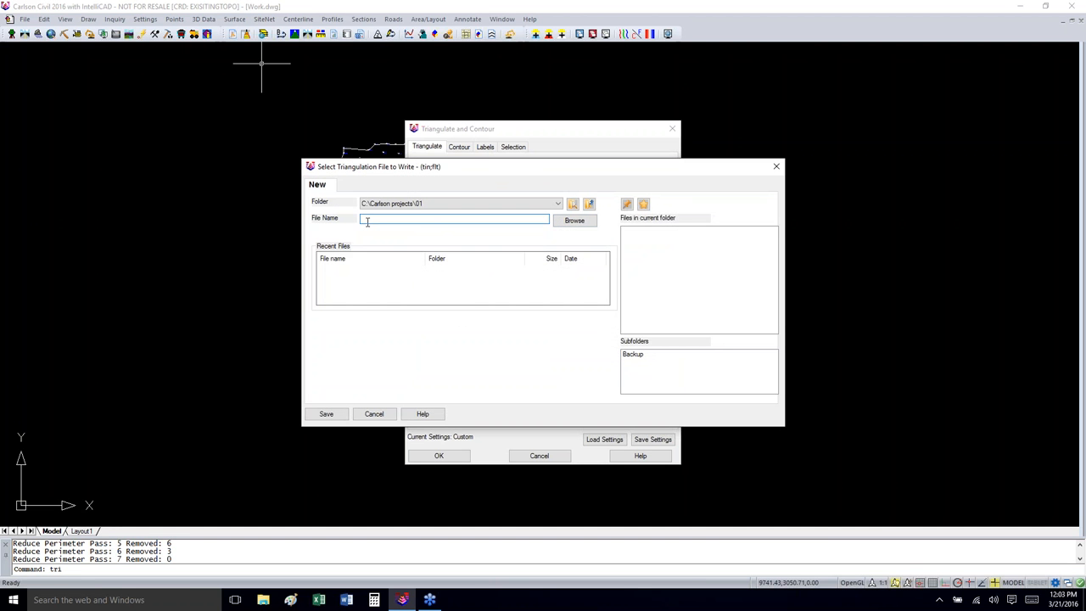
pyautogui.write('Existing')
pyautogui.click(331, 415)
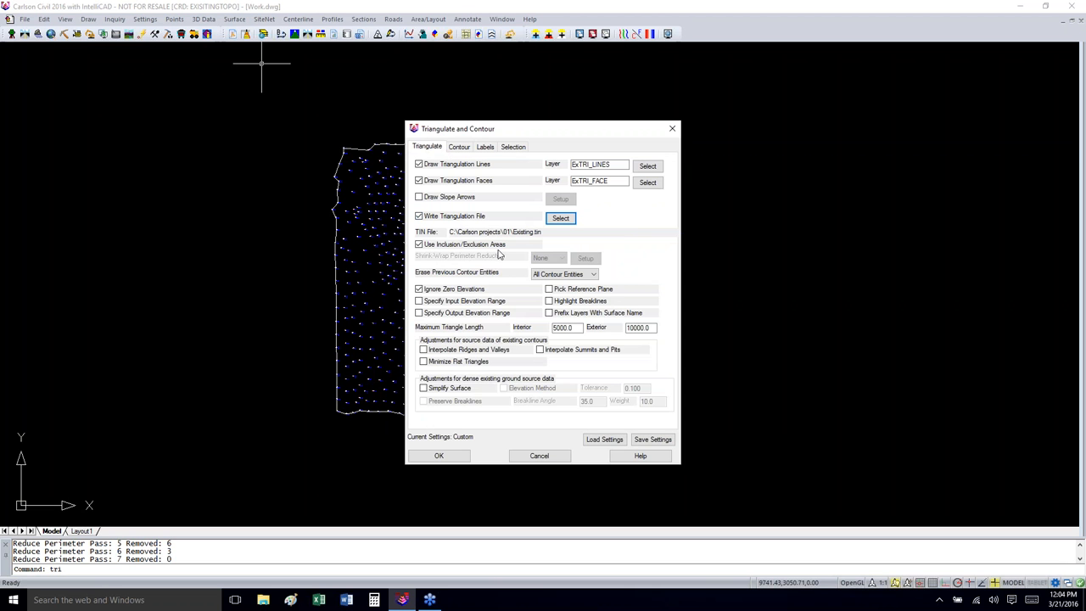
# Step: Review the contour settings, restrict contour labels to index contours only, and accept the triangulation options
pyautogui.click(465, 148)
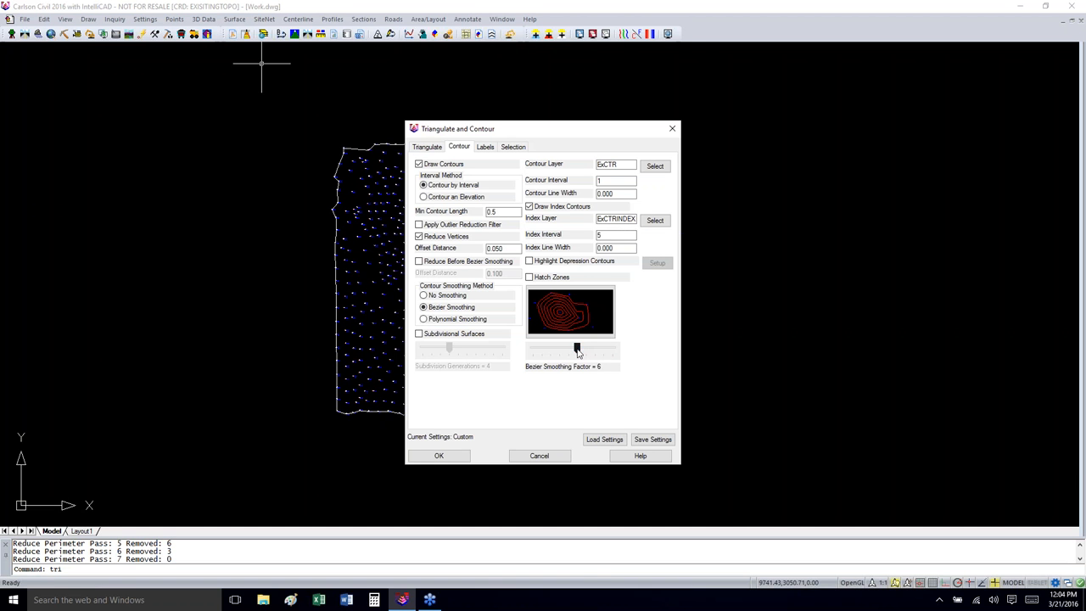
pyautogui.click(485, 148)
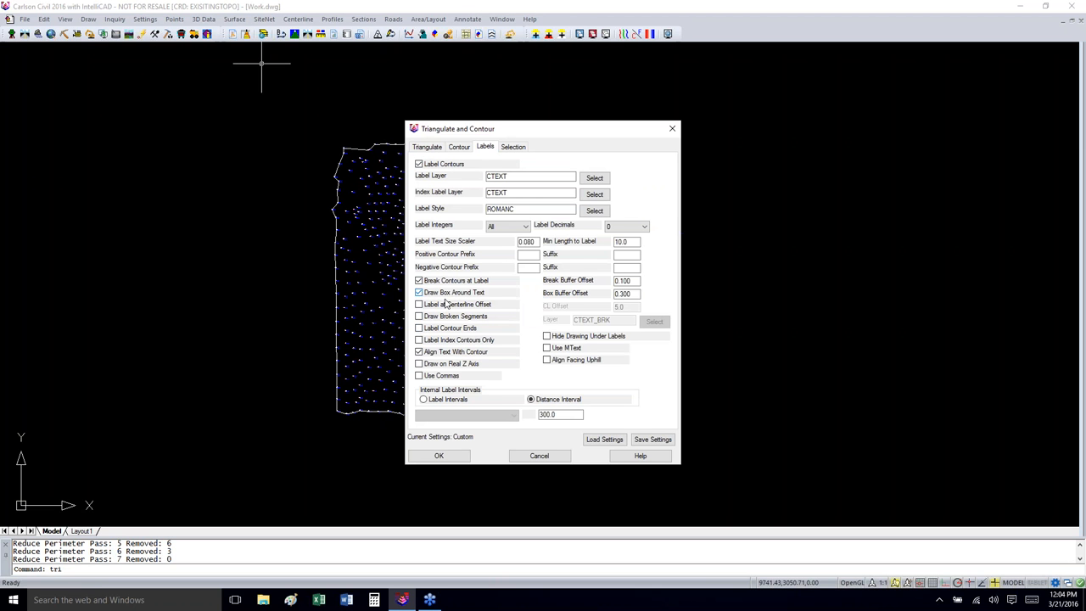
pyautogui.click(557, 414)
pyautogui.click(419, 340)
pyautogui.click(439, 457)
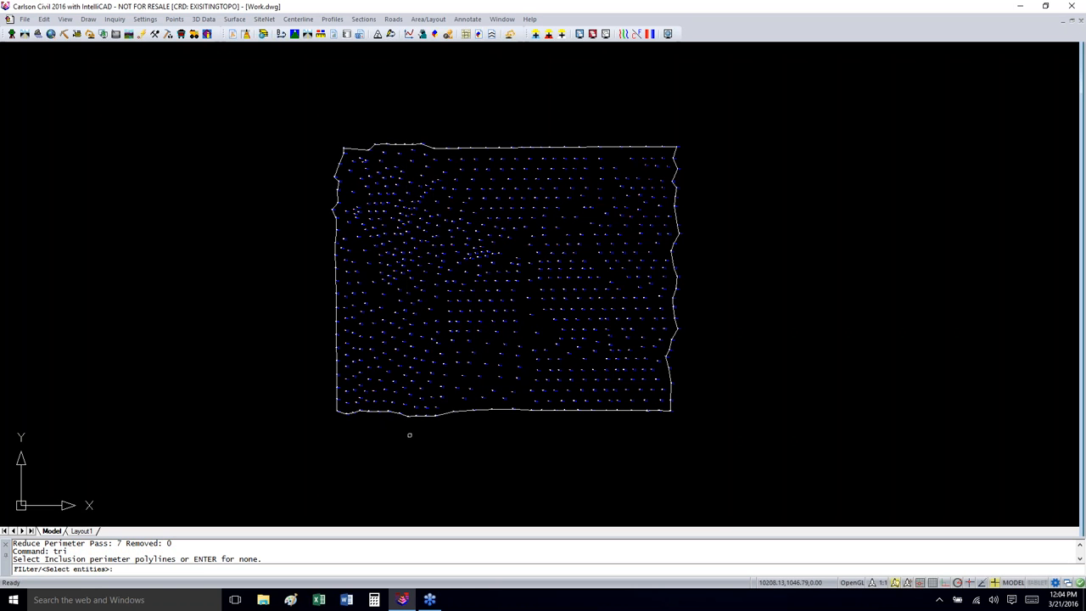
# Step: Triangulate and contour all the points, using the shrink-wrap polyline as inclusion perimeter and no exclusion perimeter
pyautogui.click(423, 414)
pyautogui.press('Return')
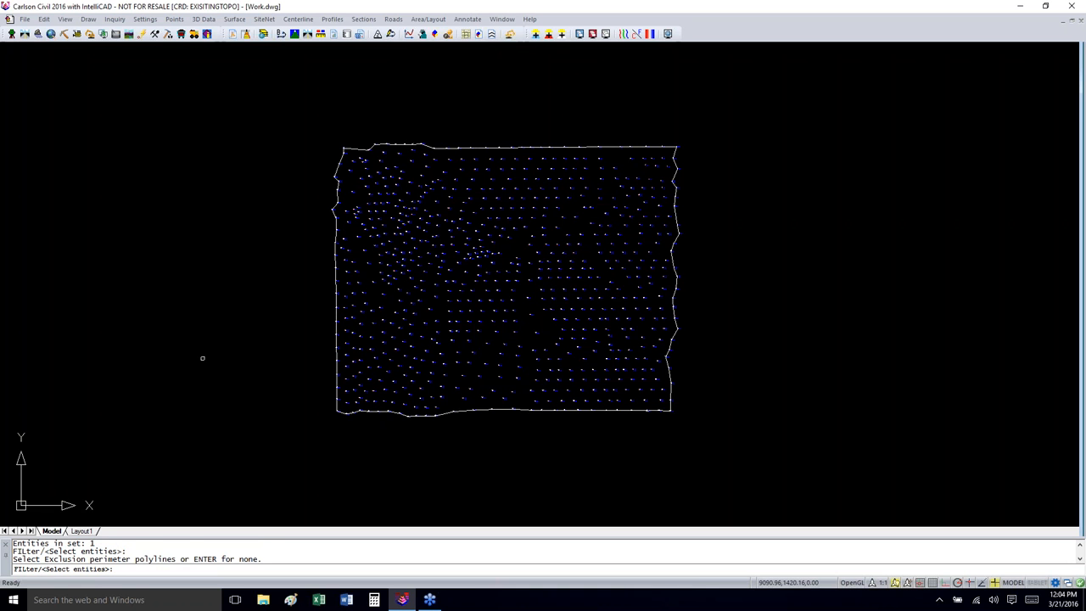
pyautogui.press('Return')
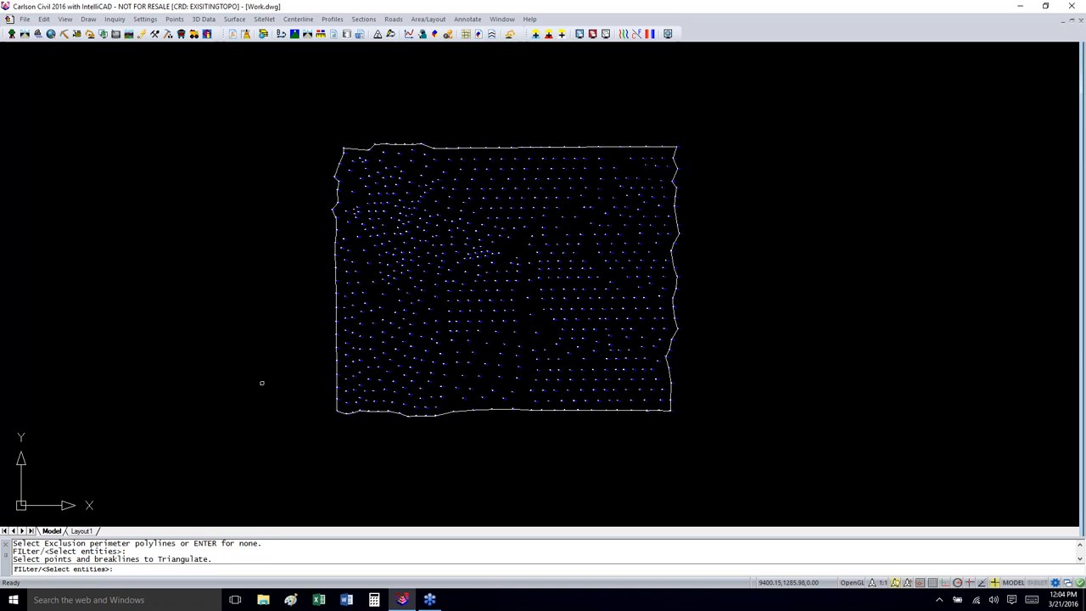
pyautogui.click(263, 453)
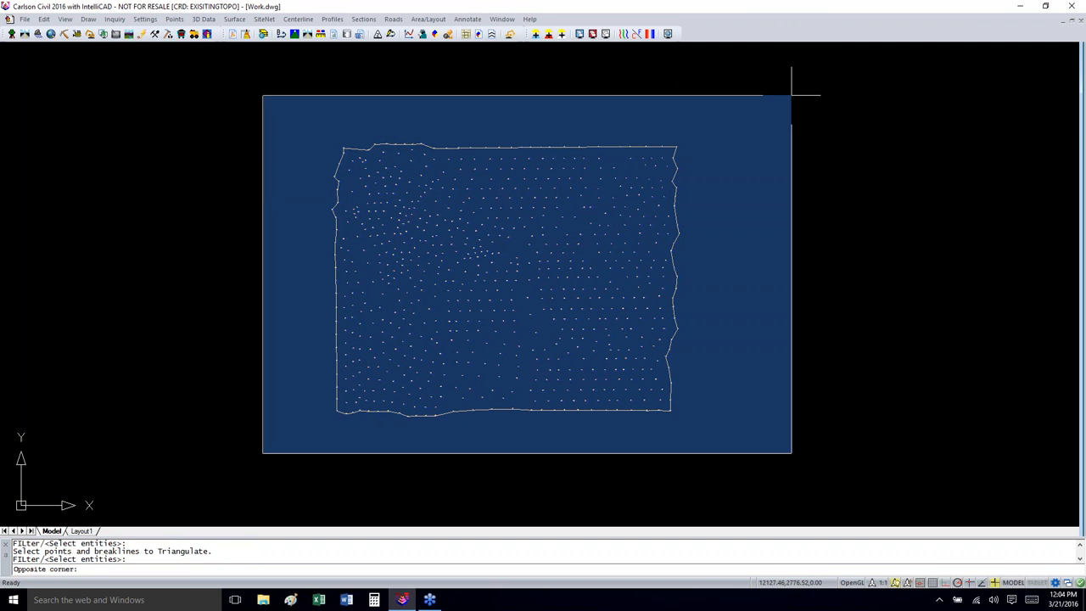
pyautogui.click(792, 95)
pyautogui.press('Return')
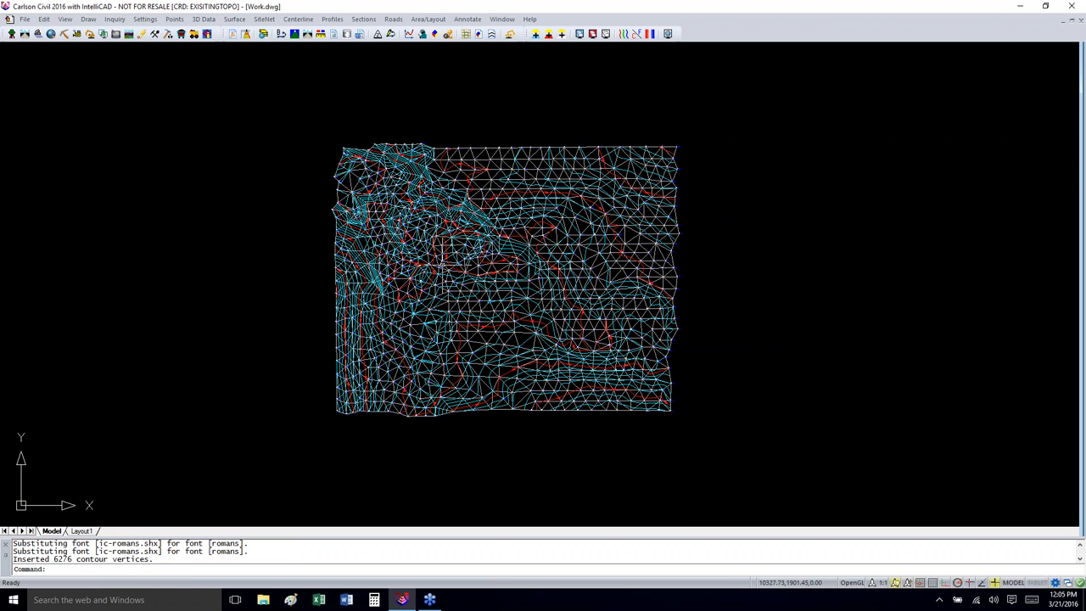
# Step: Load the whole triangulated surface into the 3D viewer and tilt it to an oblique view
pyautogui.click(435, 35)
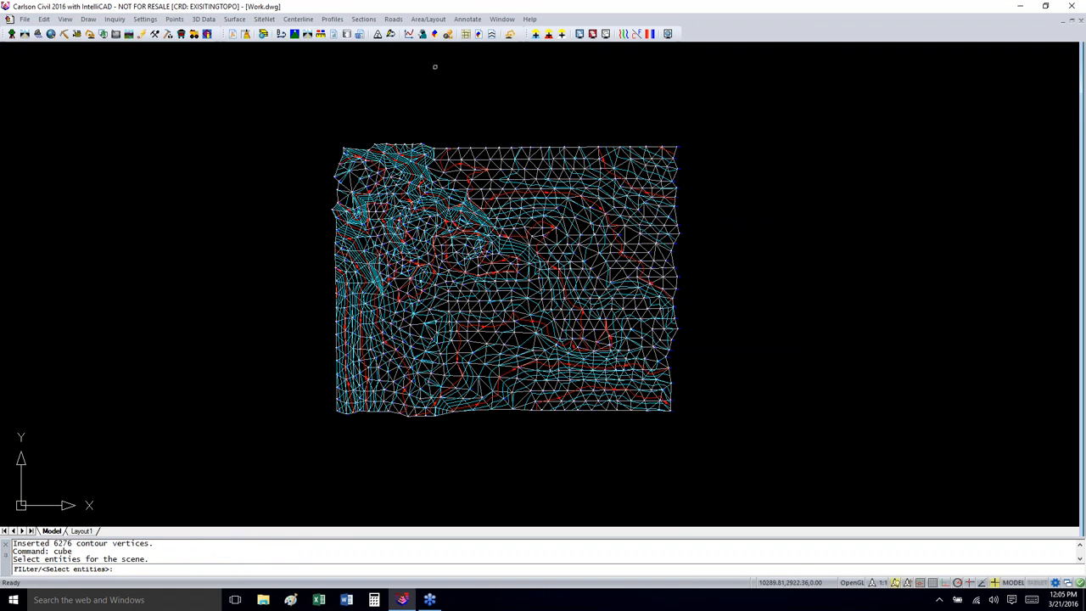
pyautogui.click(295, 461)
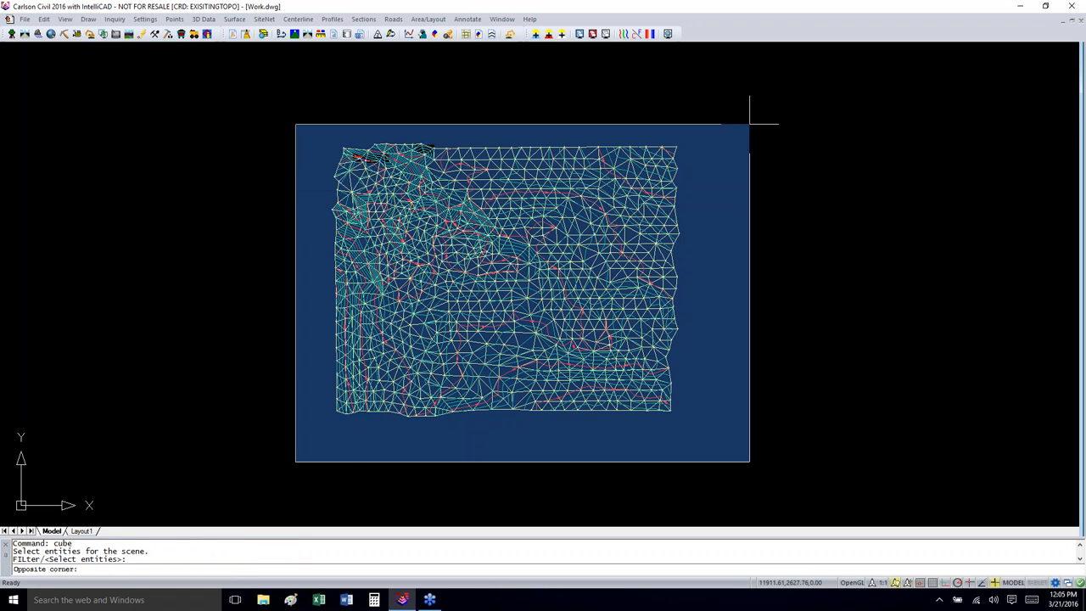
pyautogui.click(752, 122)
pyautogui.press('Return')
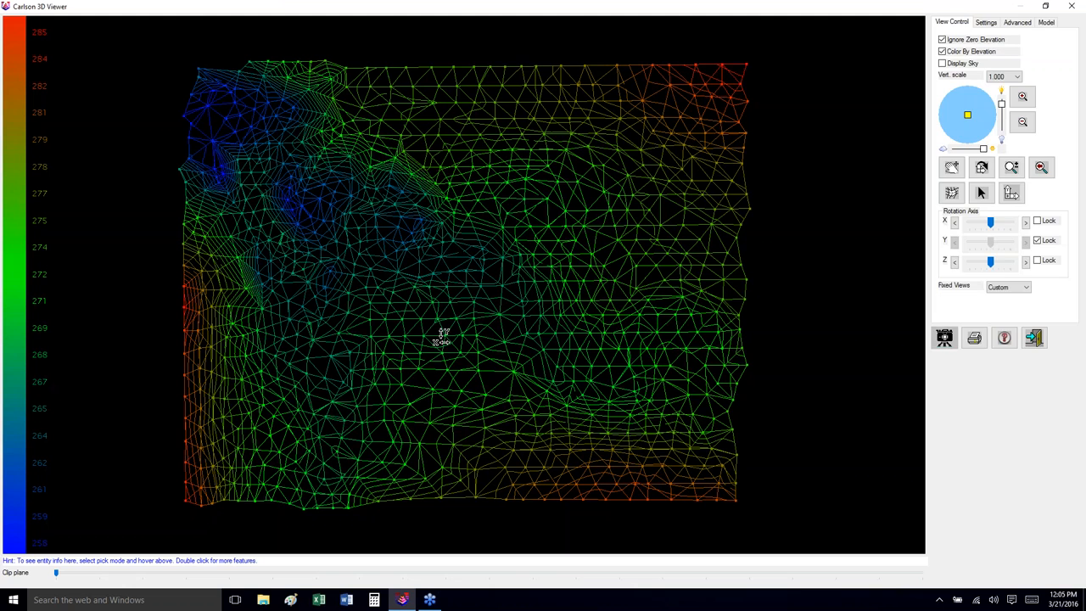
pyautogui.moveTo(442, 337); pyautogui.dragTo(465, 424)
# Step: Exaggerate the 3D view's vertical scale to 5, examine the terrain from another angle, and exit the viewer
pyautogui.click(1008, 78)
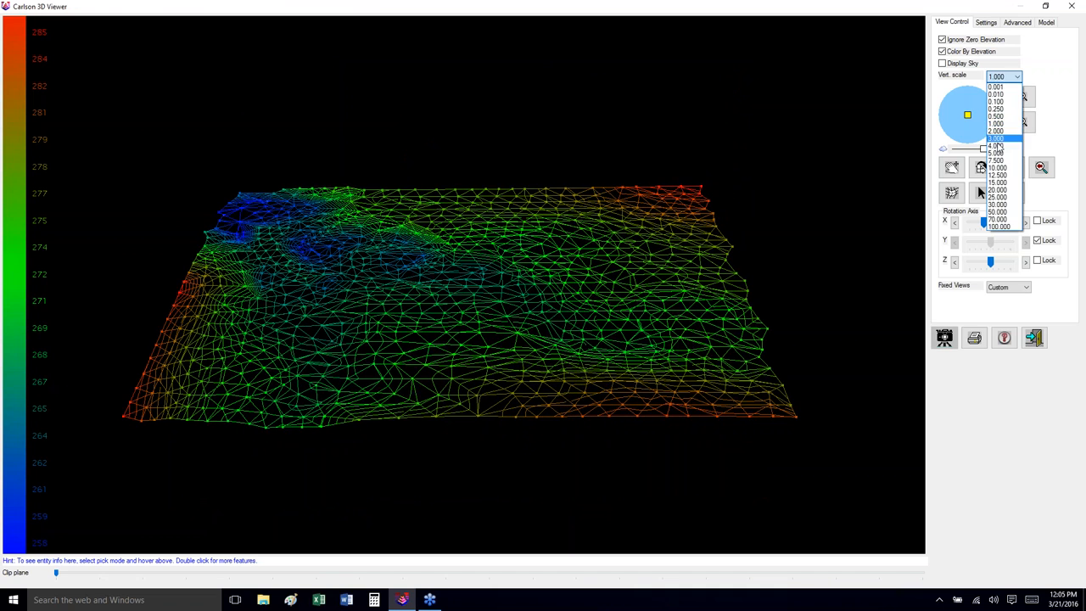
pyautogui.click(999, 138)
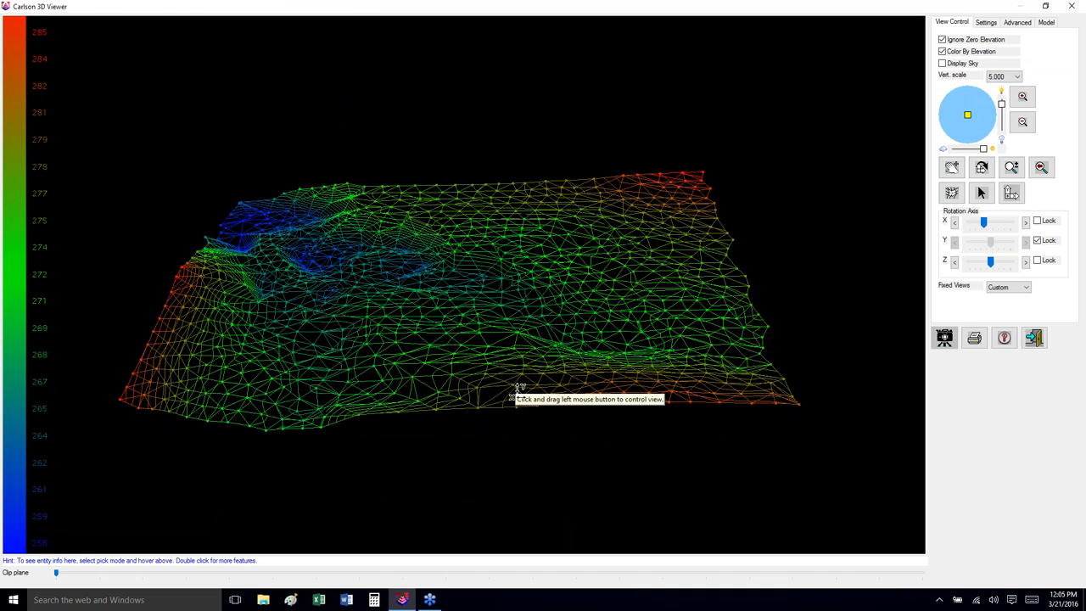
pyautogui.moveTo(515, 395); pyautogui.dragTo(576, 463)
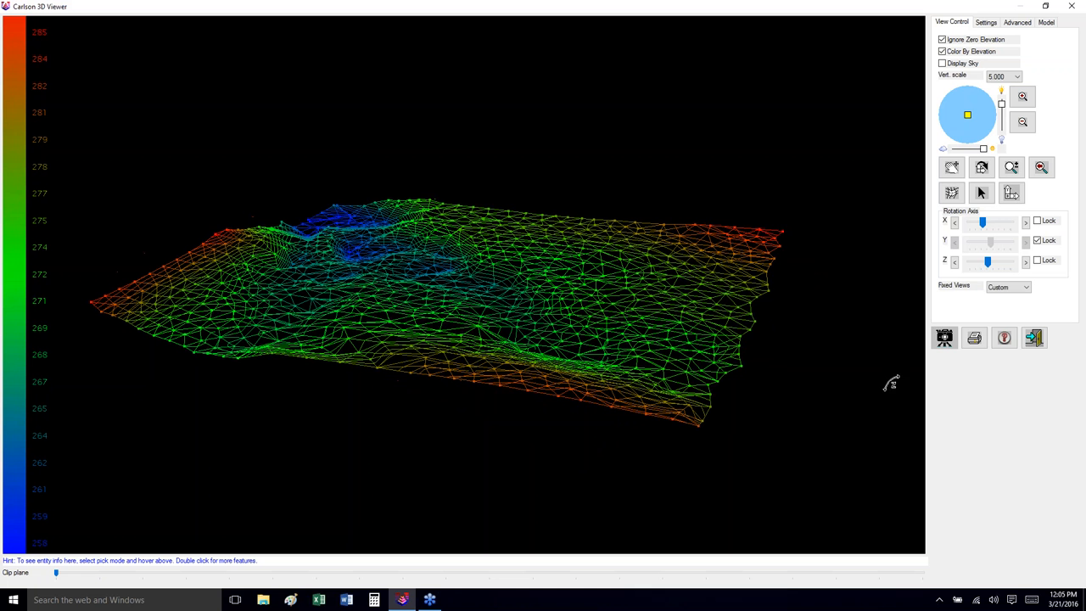
pyautogui.click(1028, 342)
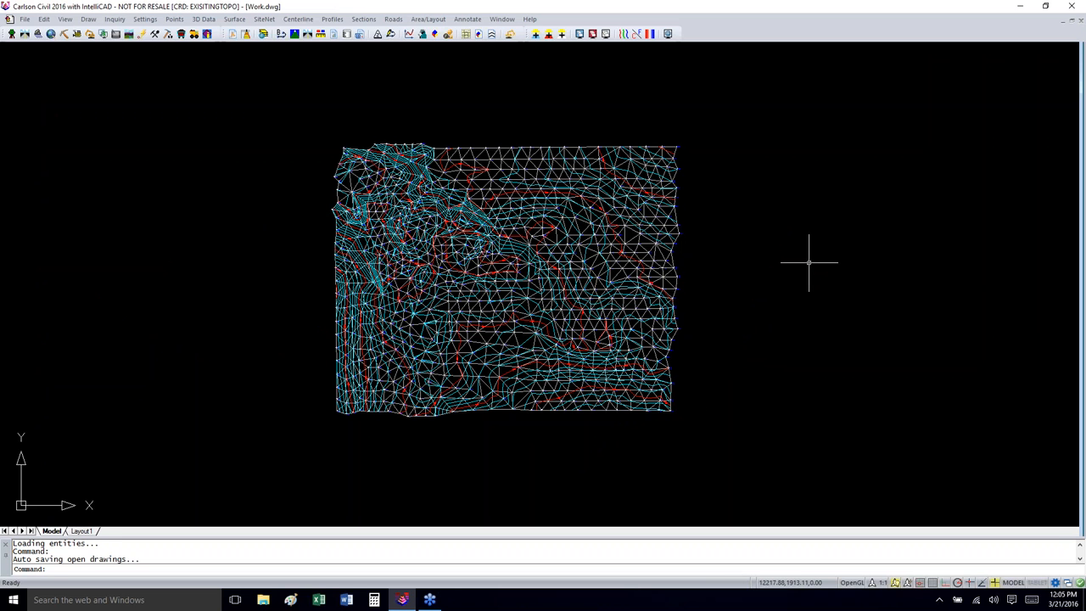
pyautogui.click(310, 21)
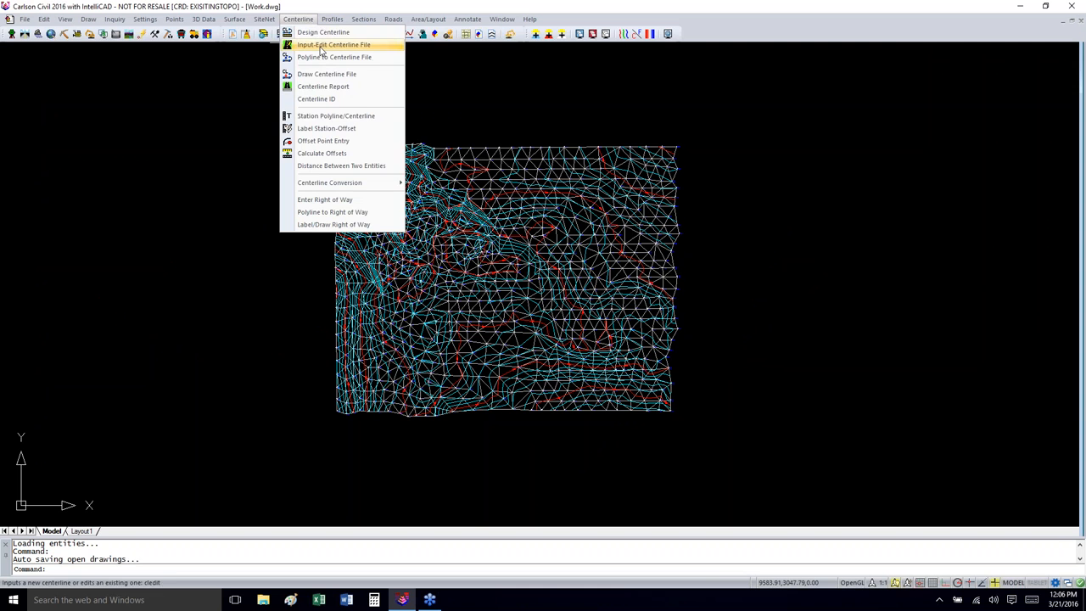
pyautogui.click(322, 45)
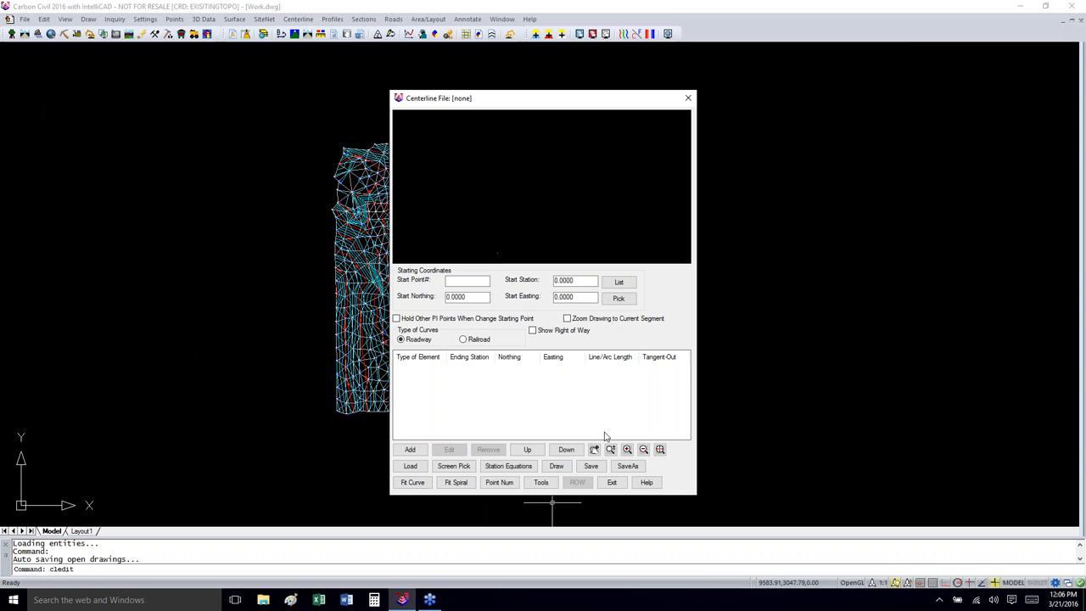
pyautogui.click(612, 481)
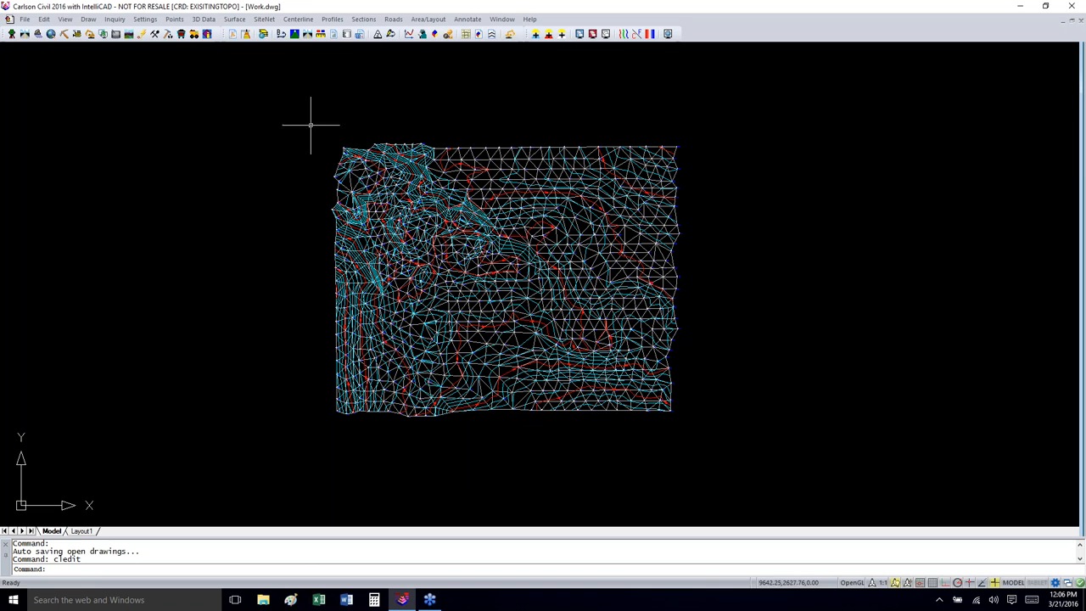
# Step: Start a 2D polyline on the layer CLMain and accept the remaining polyline options
pyautogui.click(88, 19)
pyautogui.click(110, 47)
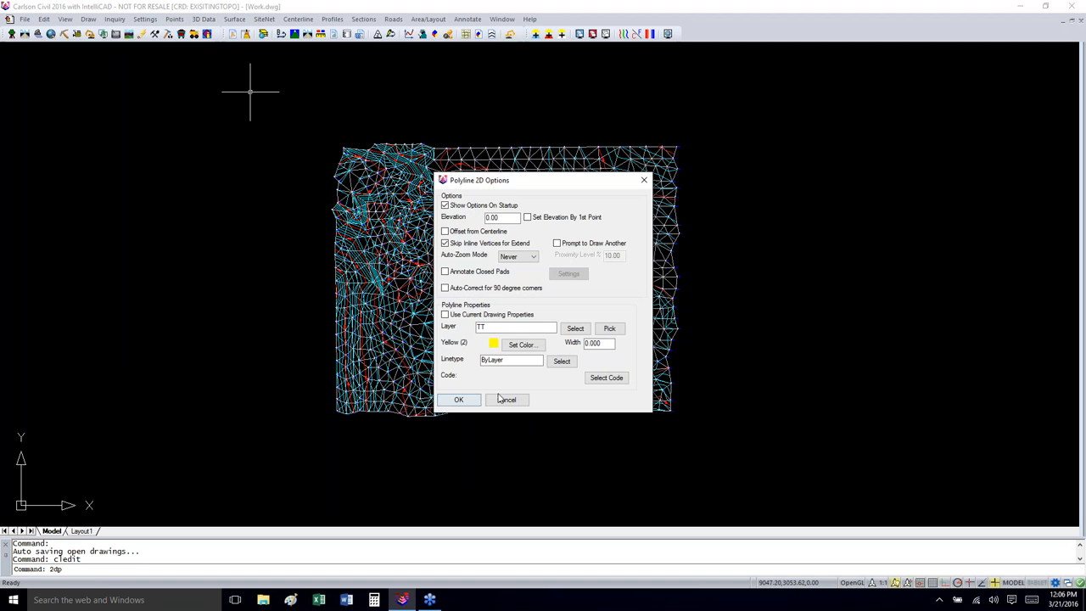
pyautogui.doubleClick(480, 326)
pyautogui.write('CLMain')
pyautogui.click(459, 399)
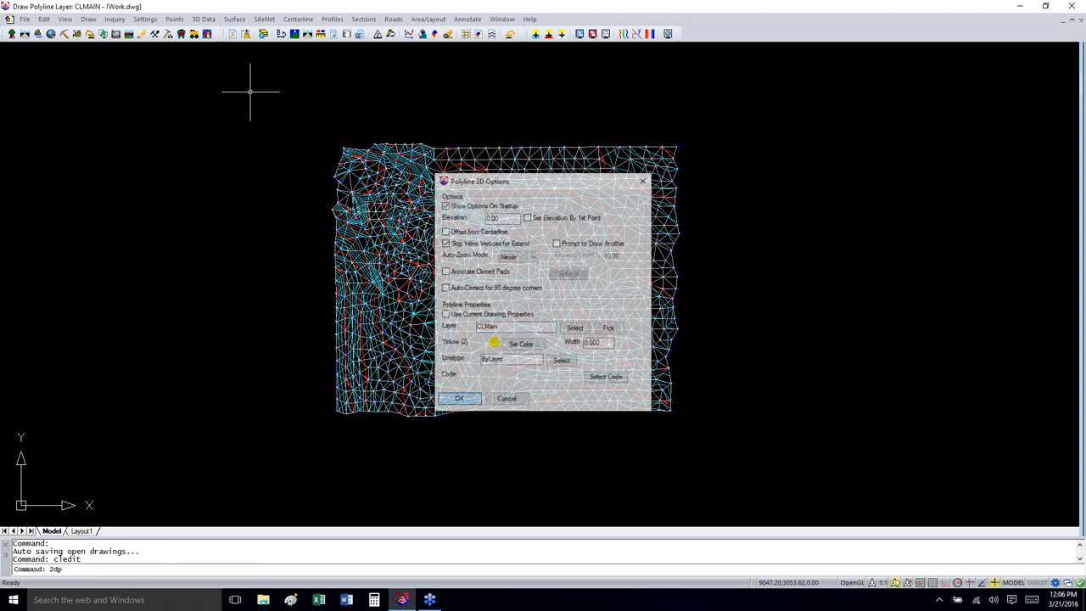
# Step: Draw a straight segment about 575 long north-northeast from the site's southwest area, followed by an arc curving east with a chord of about 612
pyautogui.click(377, 394)
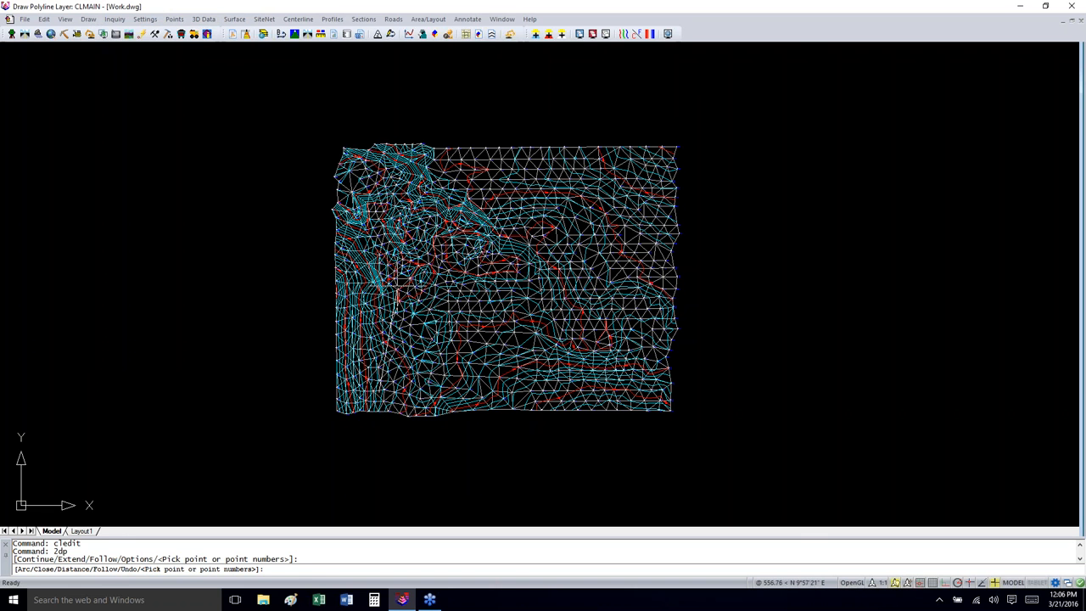
pyautogui.click(398, 287)
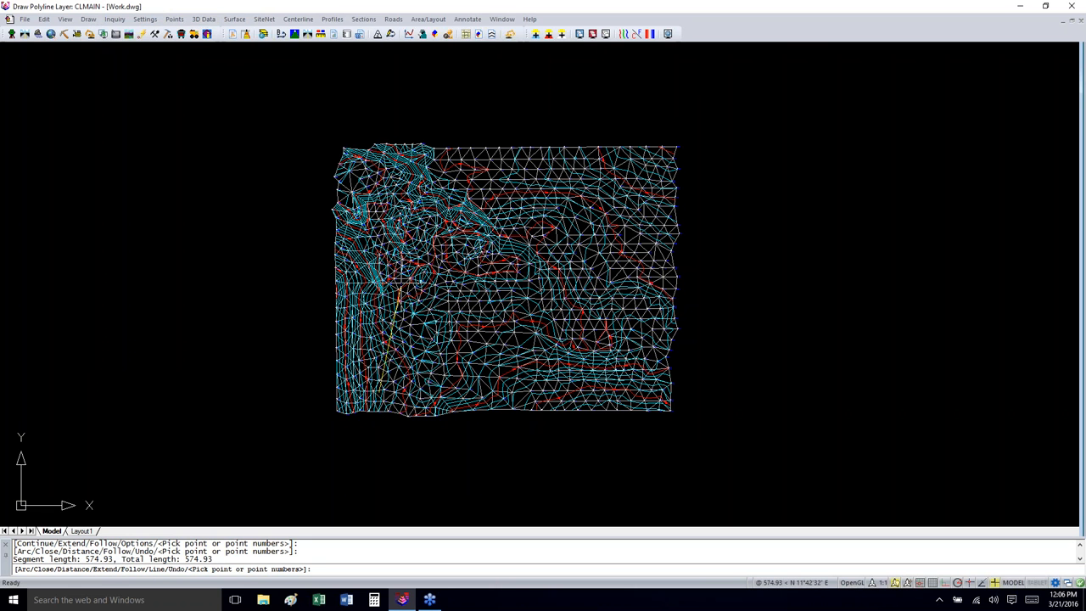
pyautogui.write('a')
pyautogui.press('Return')
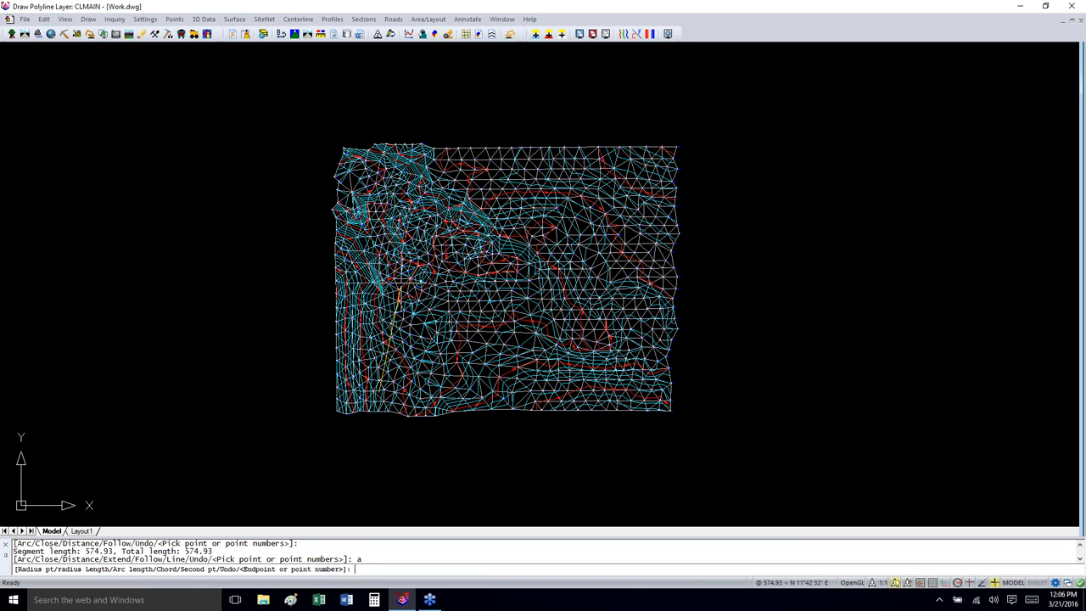
pyautogui.click(500, 219)
# Step: Continue the centerline with a straight segment about 261 long and an arc curving northeast with a chord of about 519, and finish it
pyautogui.write('l')
pyautogui.press('Return')
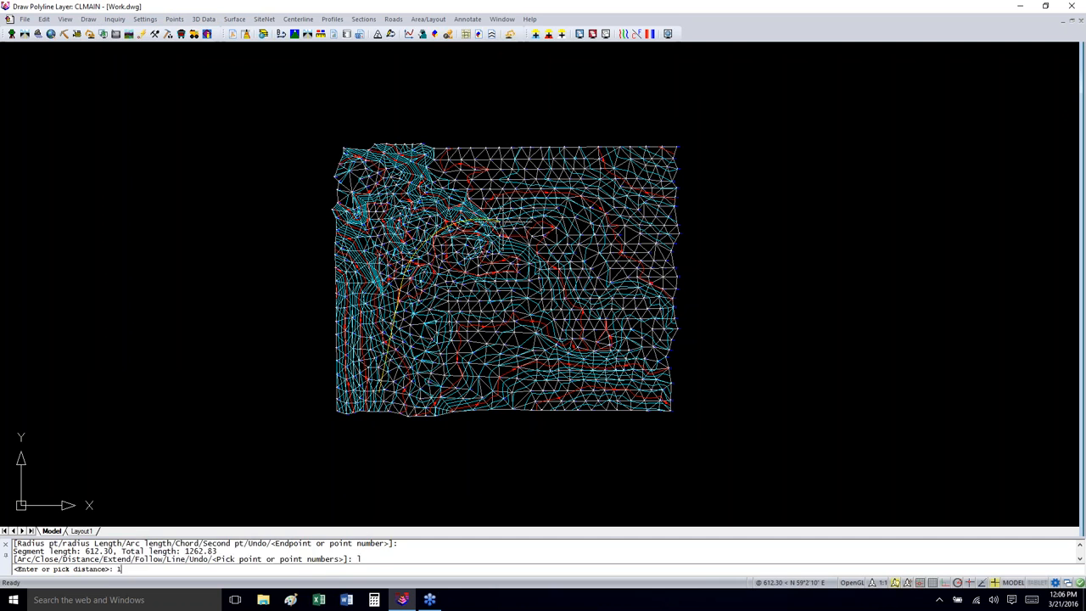
pyautogui.write('l')
pyautogui.press('Return')
pyautogui.click(567, 229)
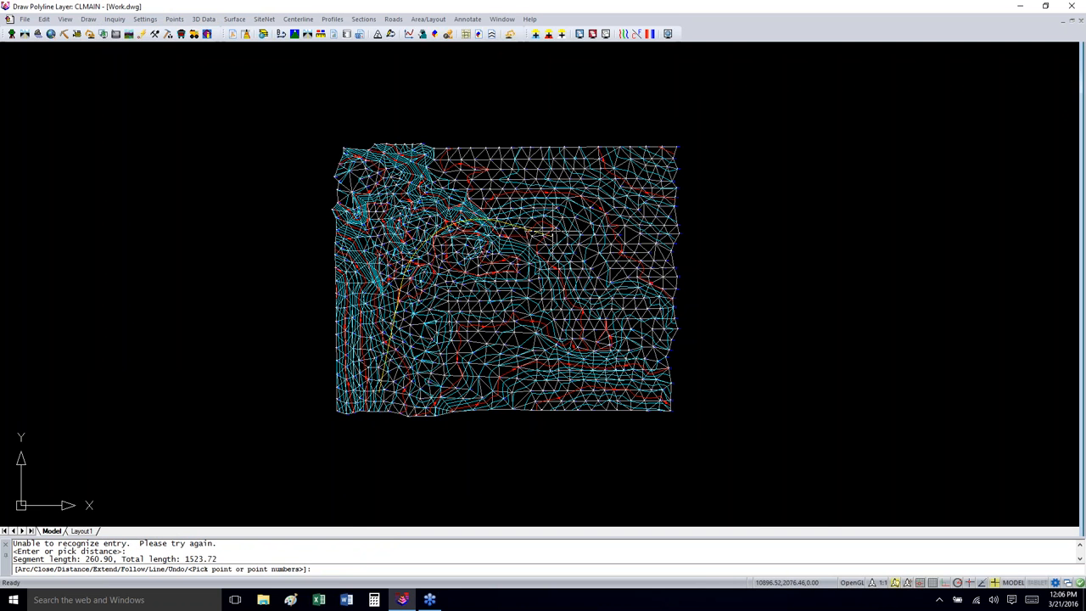
pyautogui.write('a')
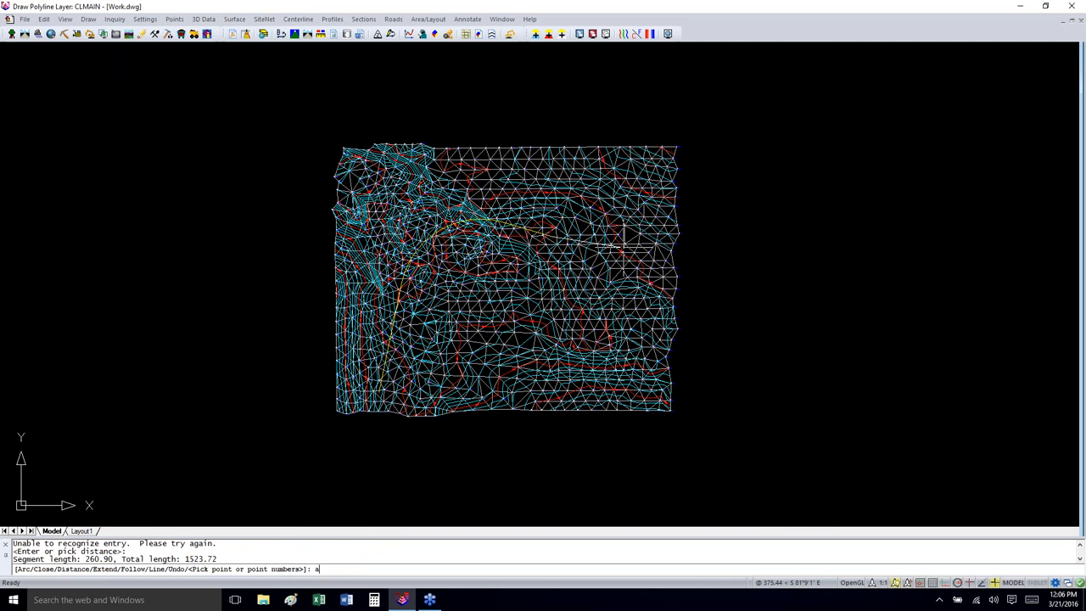
pyautogui.press('Return')
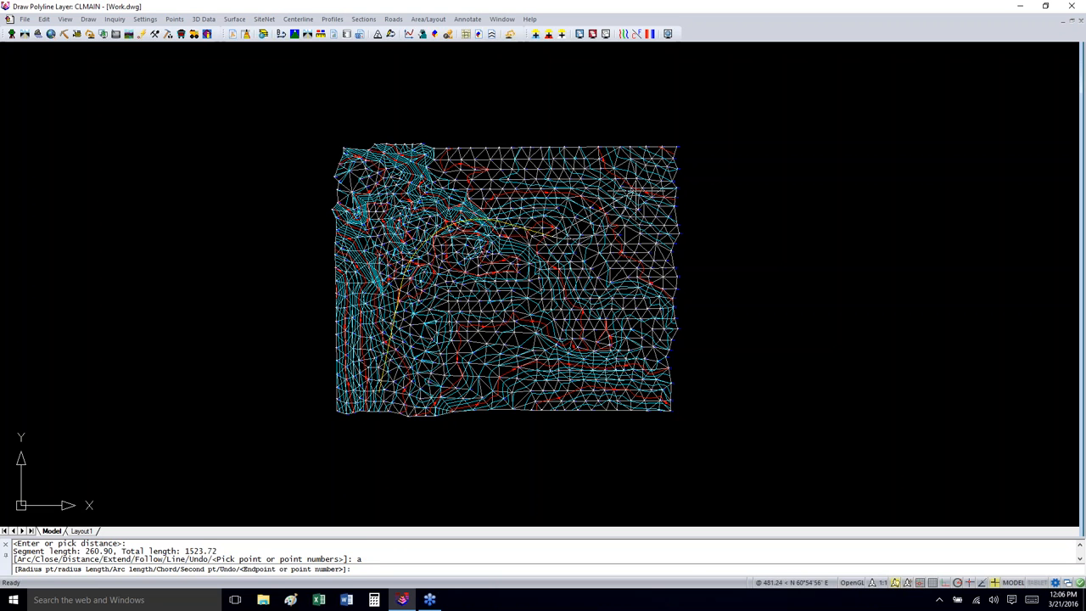
pyautogui.click(636, 190)
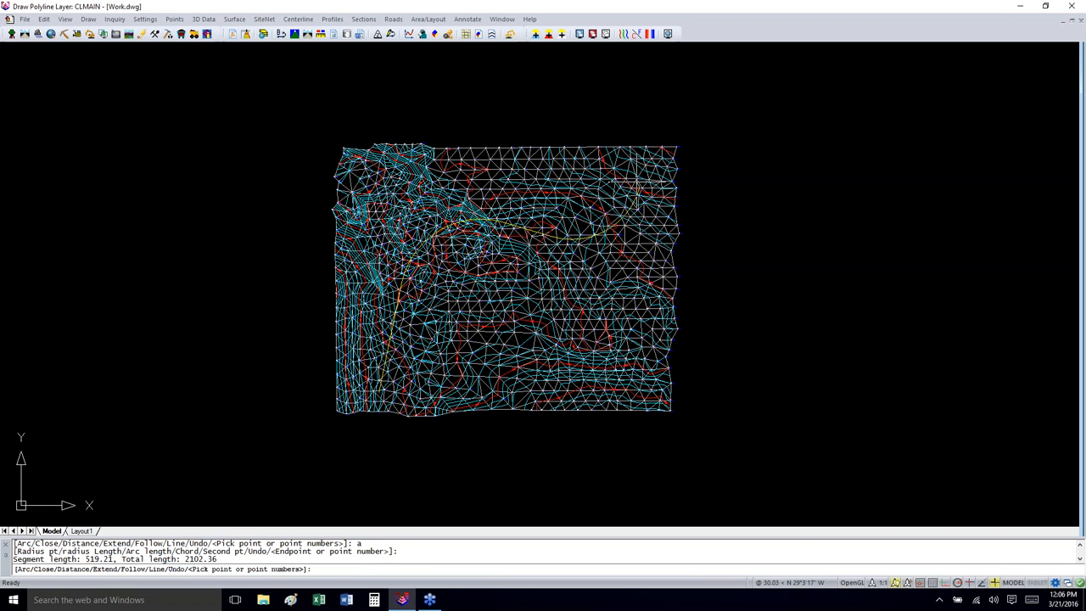
pyautogui.press('Return')
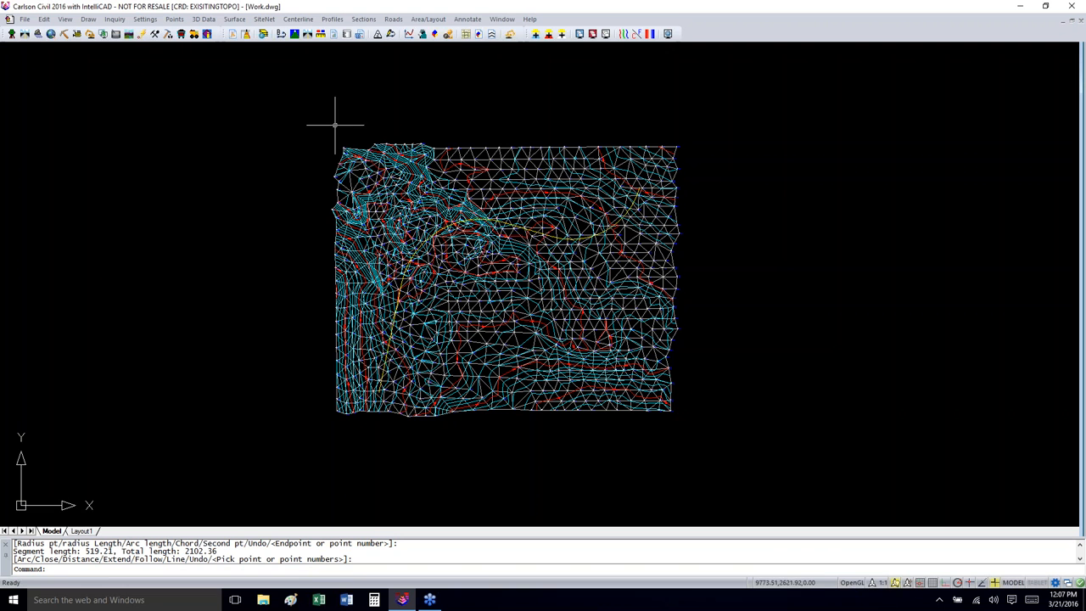
# Step: Configure the polyline stationing to locate odd as well as even stations, keeping the existing label setup and station distances
pyautogui.click(299, 20)
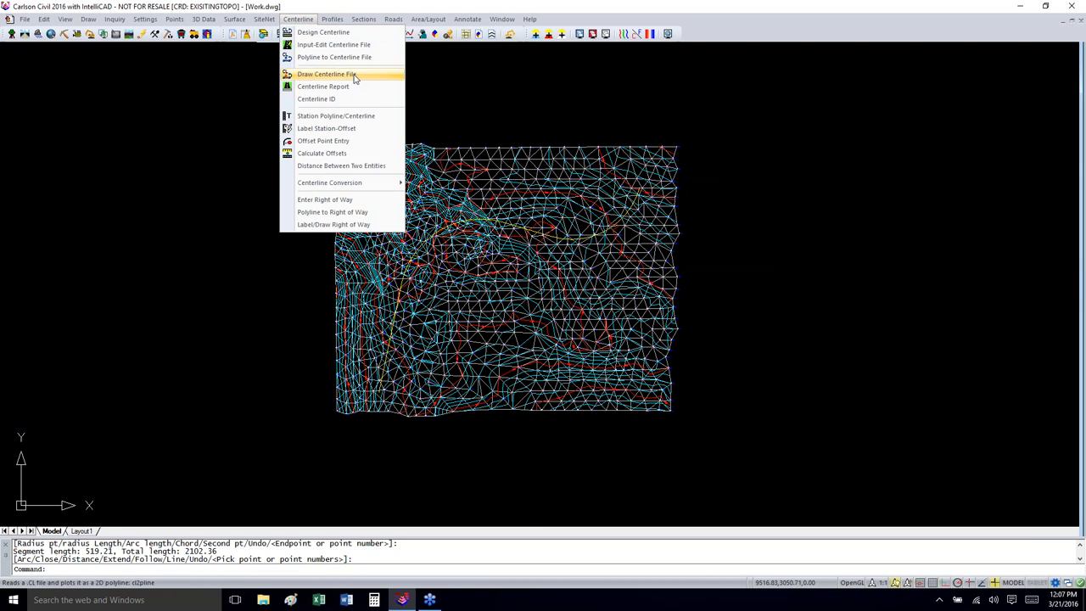
pyautogui.click(365, 116)
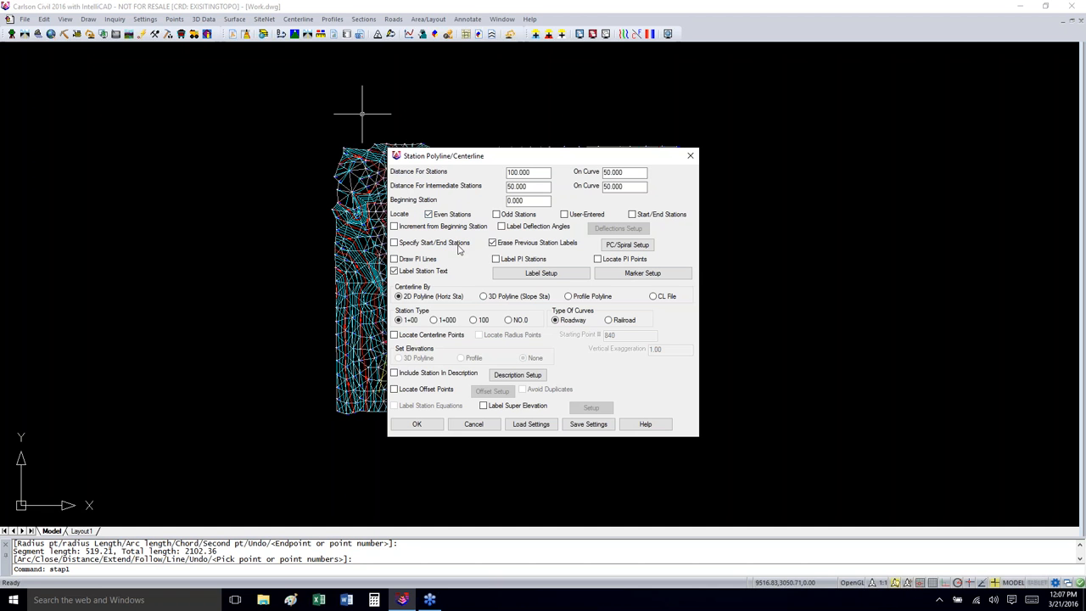
pyautogui.click(497, 215)
pyautogui.click(533, 276)
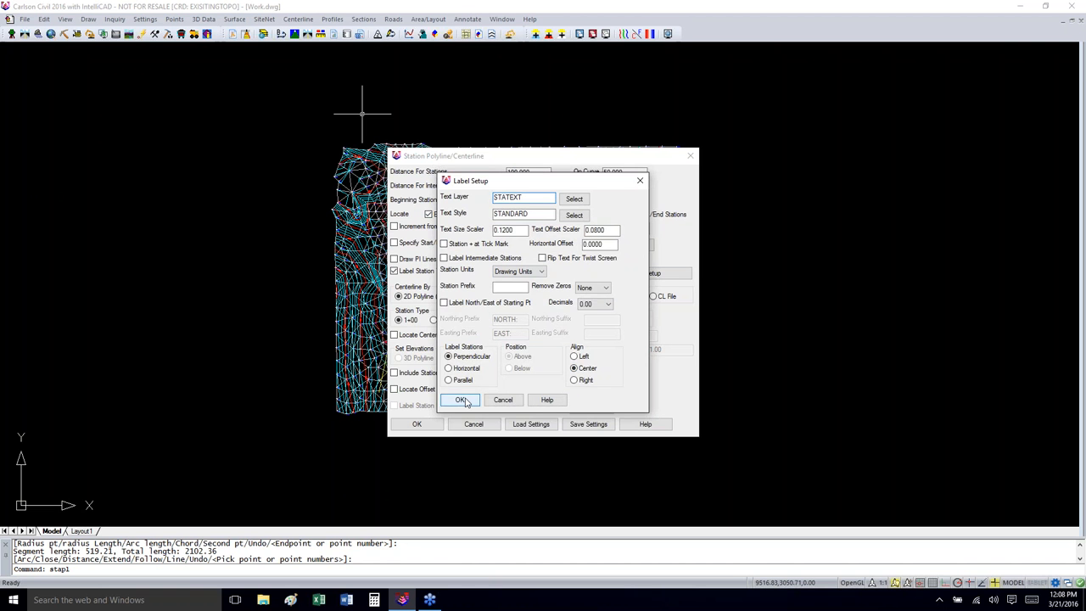
pyautogui.click(462, 401)
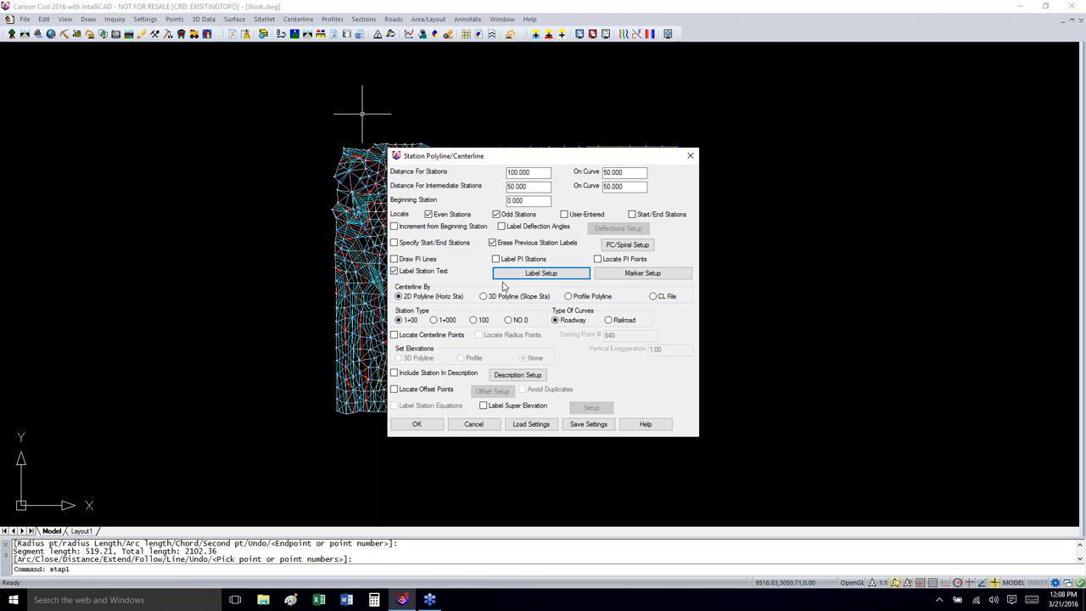
pyautogui.click(415, 427)
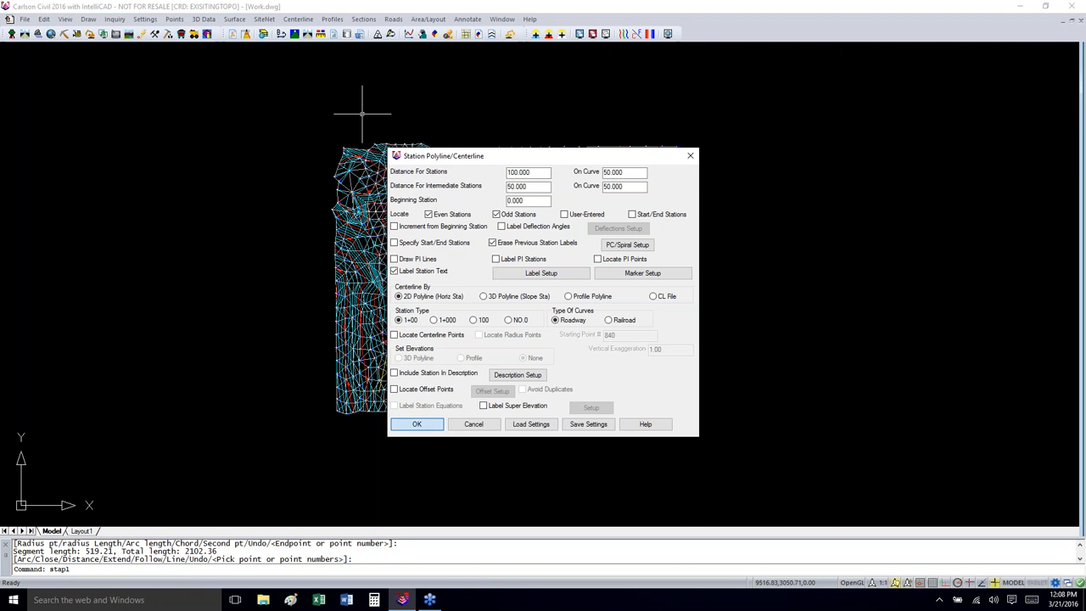
# Step: Station the main centerline polyline from its southwest end and inspect the labels along its whole length
pyautogui.scroll(4, 361, 389)
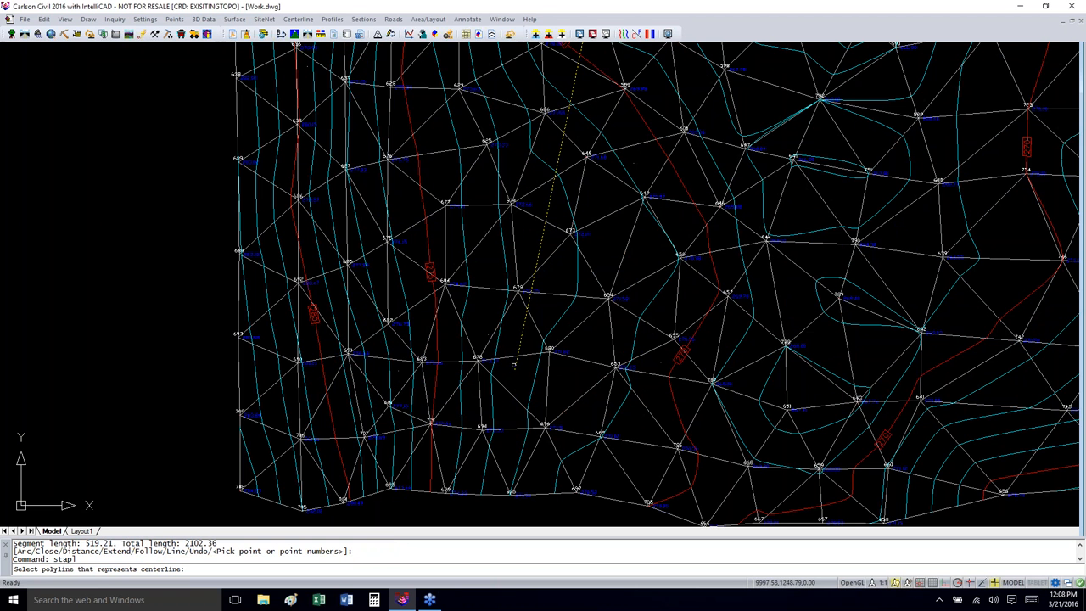
pyautogui.click(515, 366)
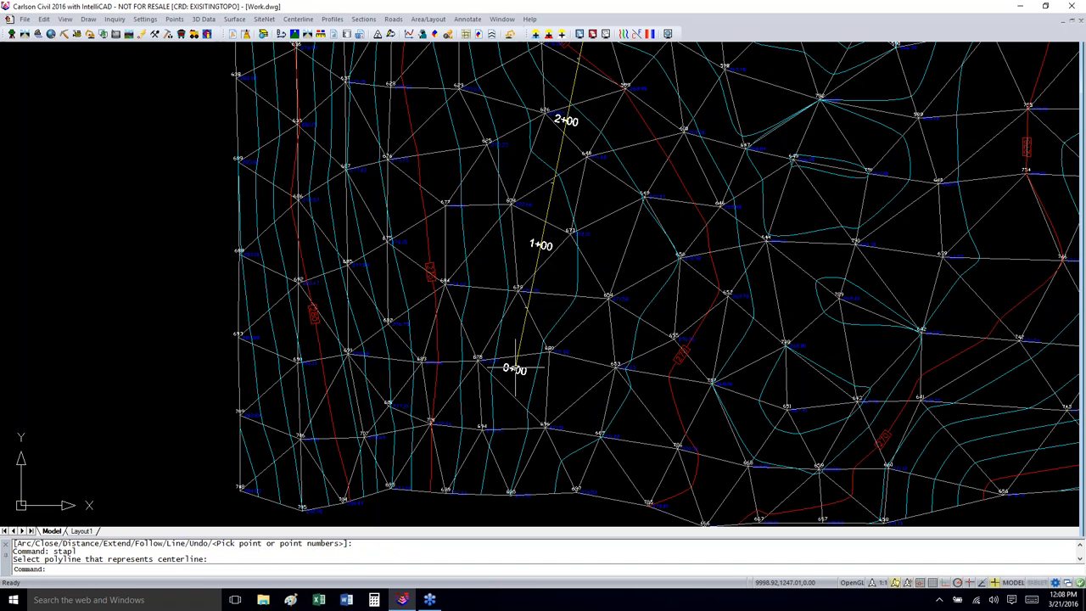
pyautogui.scroll(-4, 444, 410)
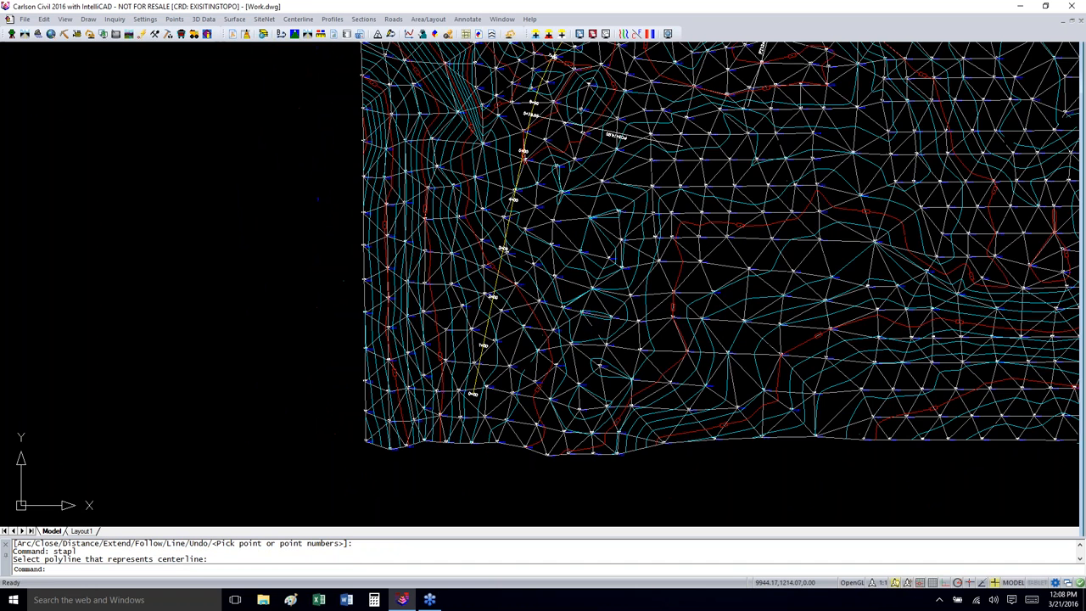
pyautogui.scroll(-2, 446, 400)
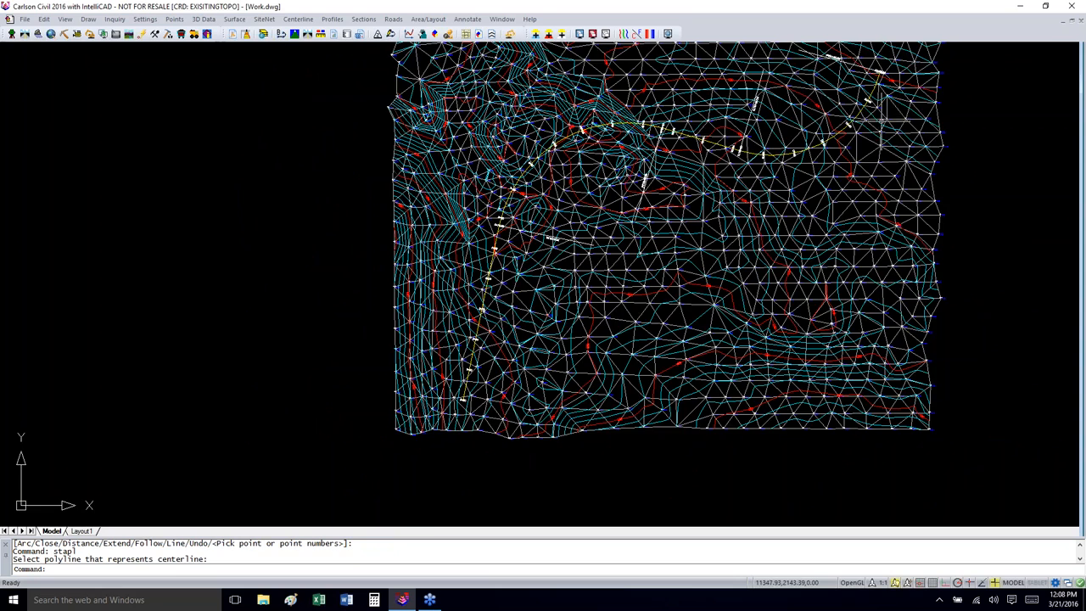
pyautogui.scroll(6, 524, 263)
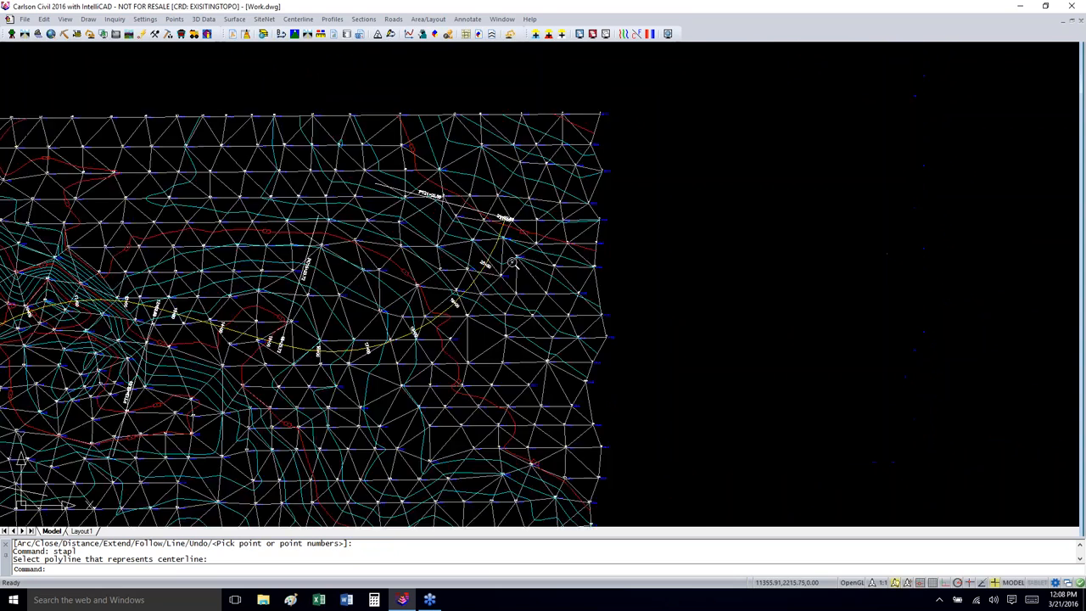
pyautogui.scroll(-6, 524, 259)
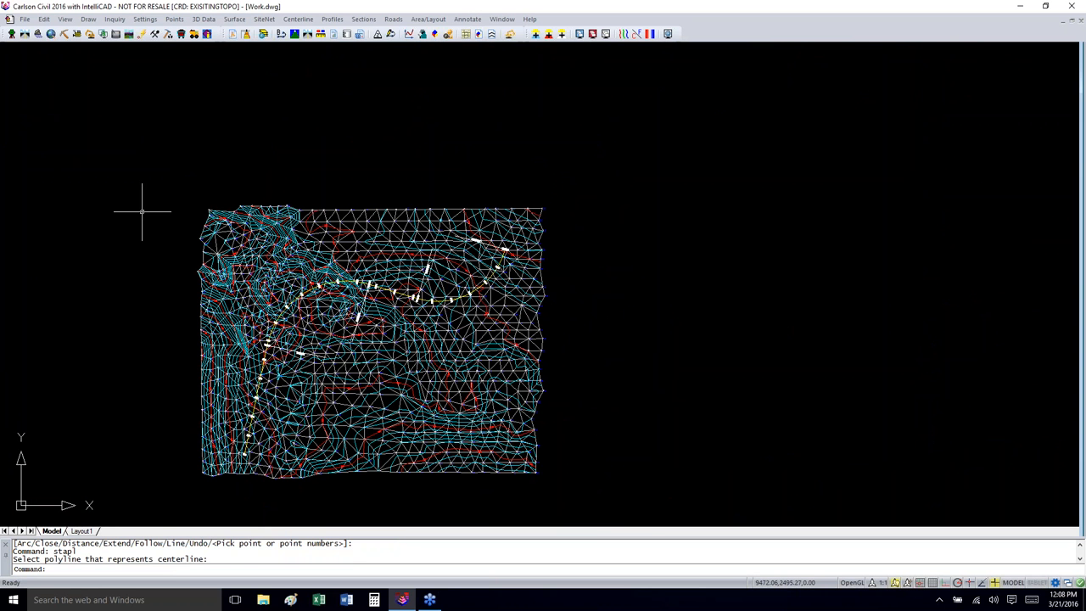
pyautogui.click(299, 20)
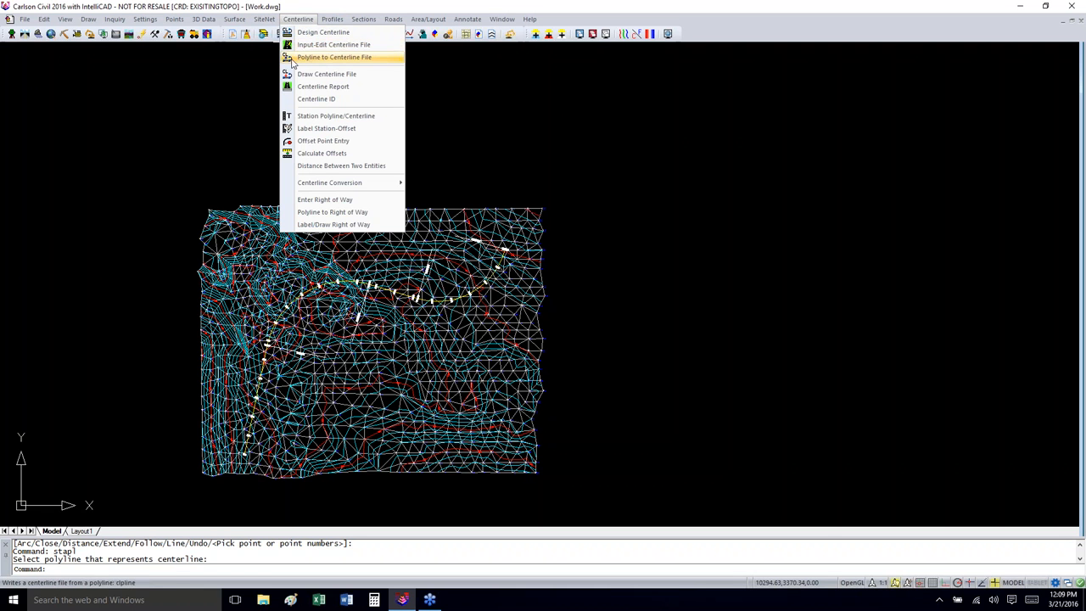
pyautogui.click(242, 57)
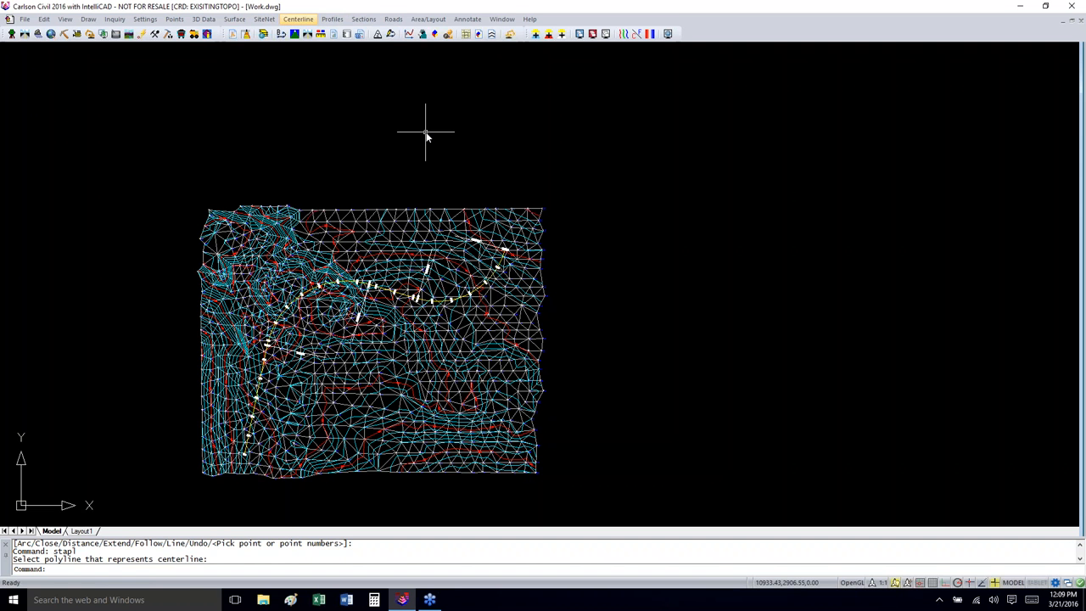
# Step: Freeze the point, contour and triangulation layers by selecting a sample area of the surface south of the centerline's eastern curve
pyautogui.click(66, 19)
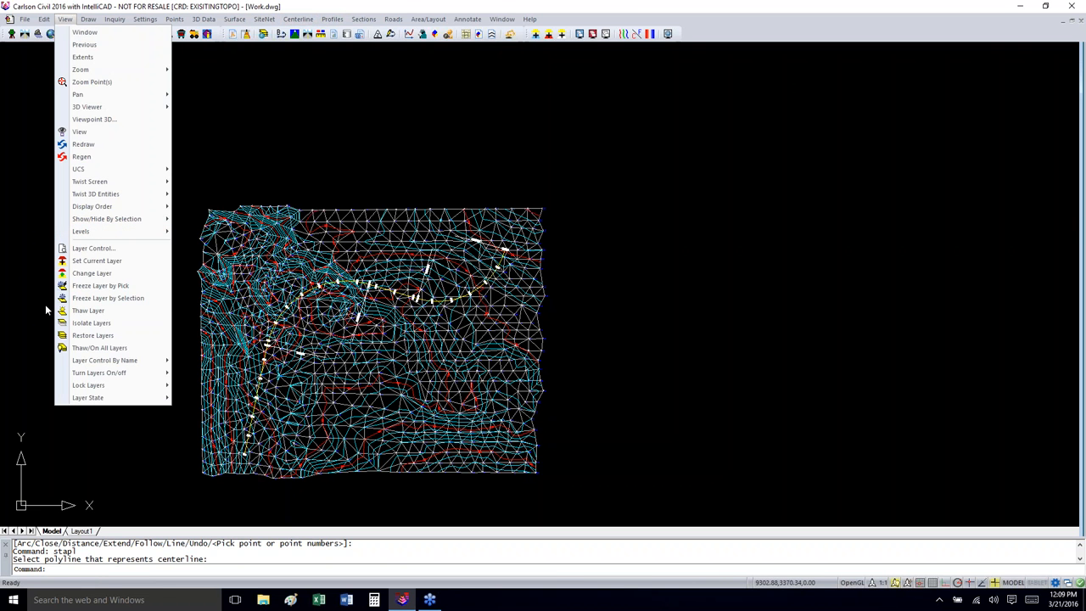
pyautogui.click(94, 298)
pyautogui.scroll(1, 344, 297)
pyautogui.scroll(3, 344, 298)
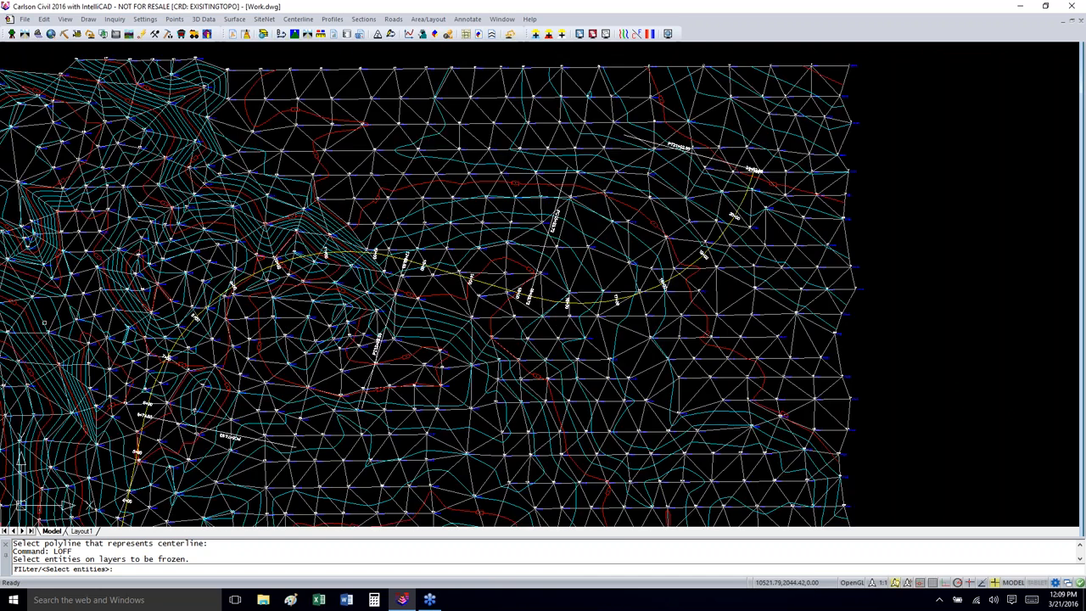
pyautogui.click(942, 346)
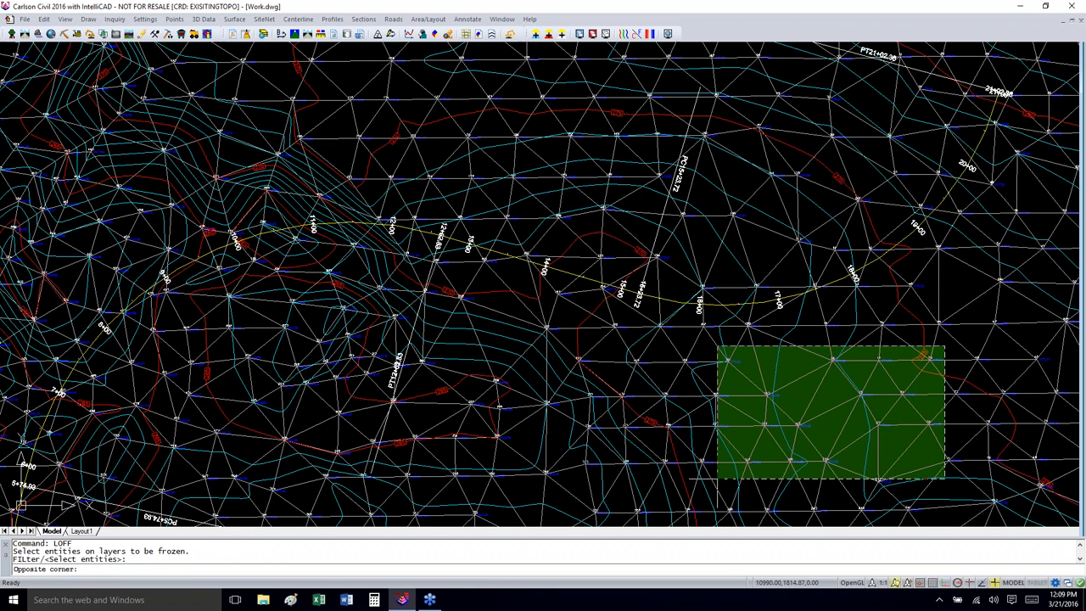
pyautogui.click(718, 483)
pyautogui.press('Return')
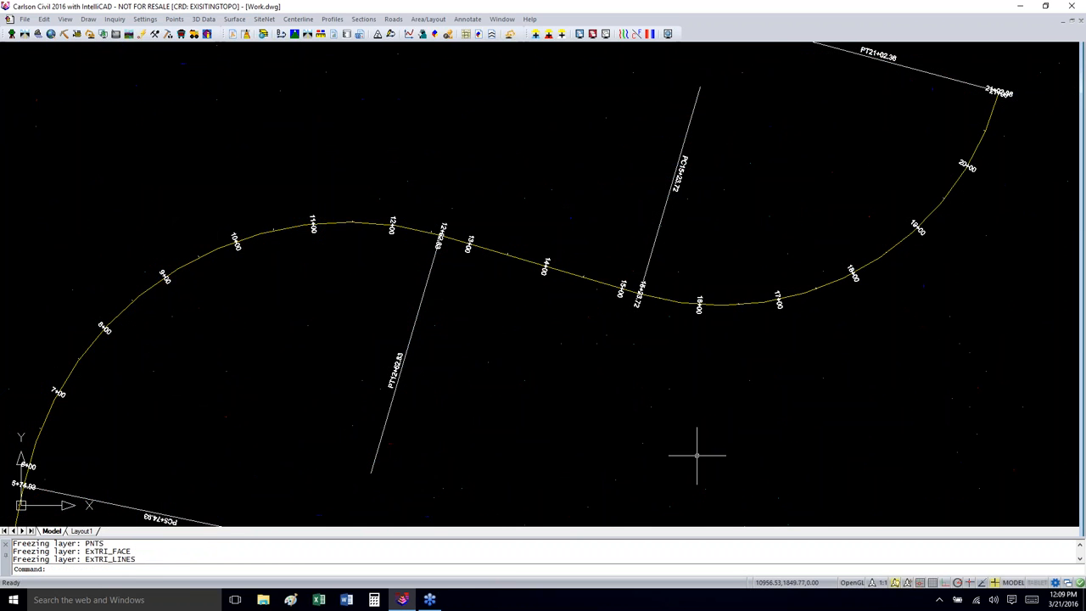
# Step: Open the Road Network manager for the drawing with the centerline and site perimeter in view
pyautogui.scroll(-2, 550, 399)
pyautogui.moveTo(451, 163); pyautogui.dragTo(461, 142, button='middle')
pyautogui.scroll(-4, 461, 115)
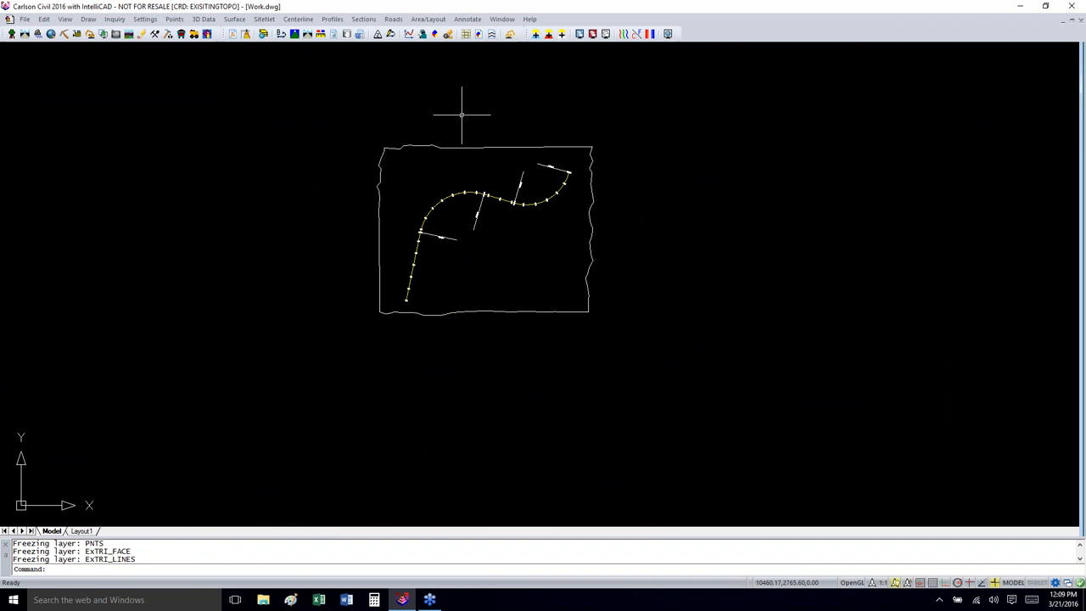
pyautogui.scroll(2, 462, 115)
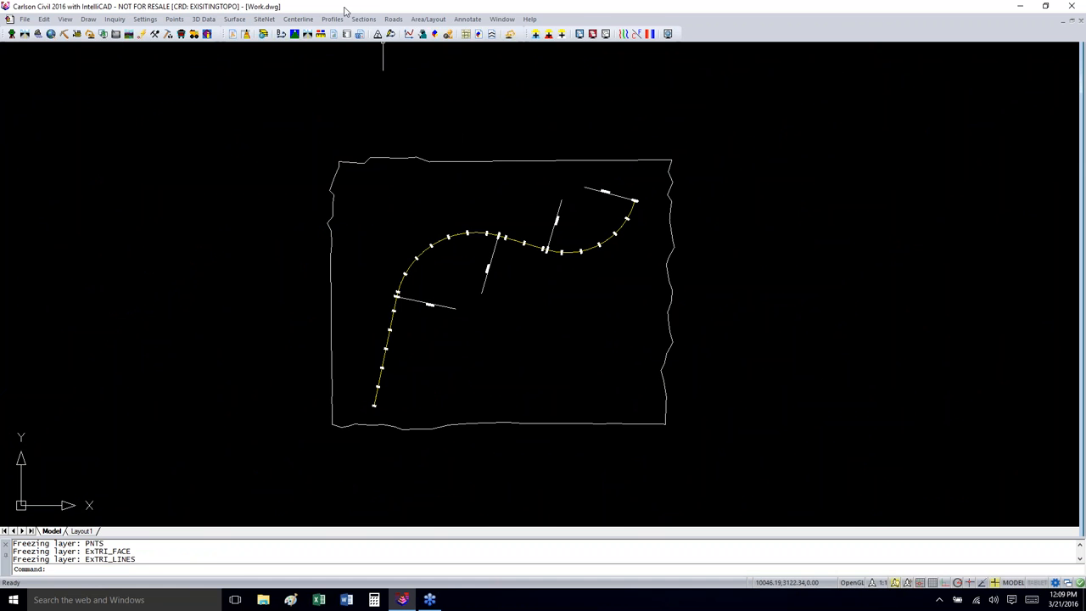
pyautogui.click(393, 20)
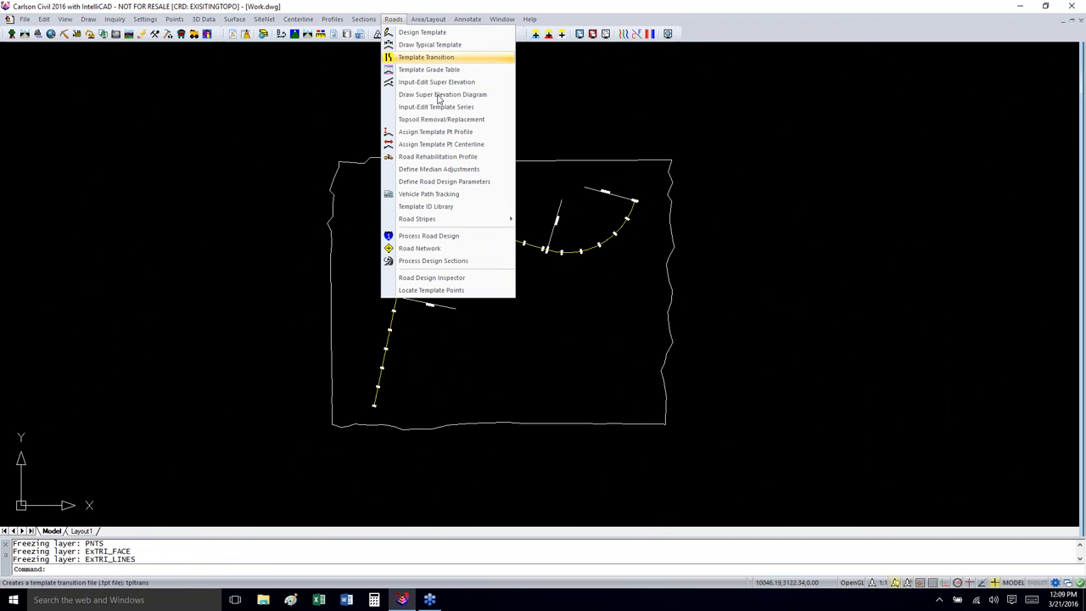
pyautogui.click(435, 252)
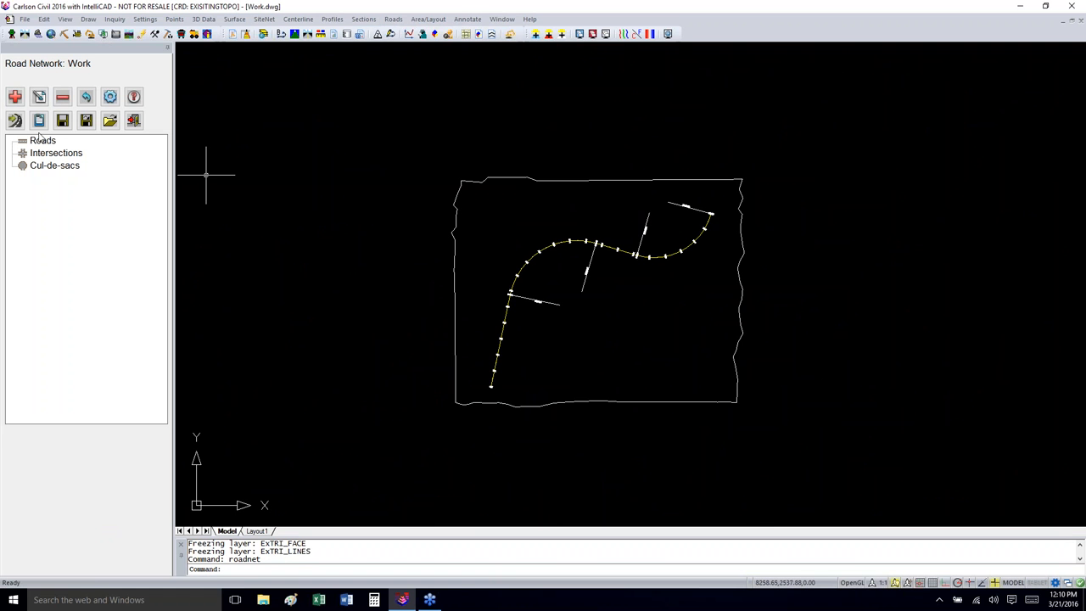
# Step: Assign Existing.tin as the existing surface in the road network's process settings
pyautogui.click(110, 97)
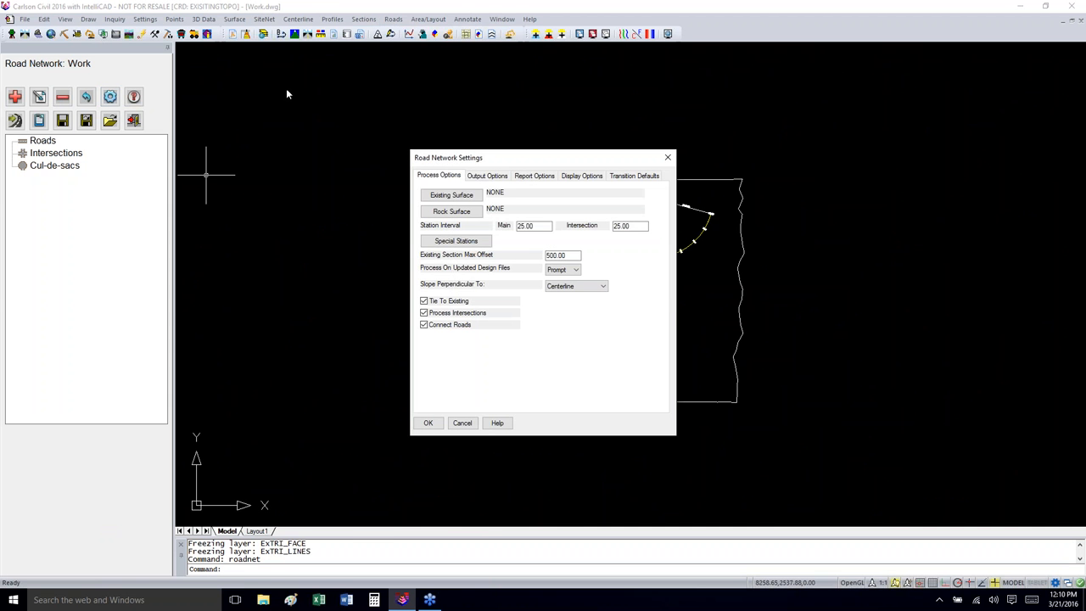
pyautogui.click(451, 197)
pyautogui.click(636, 231)
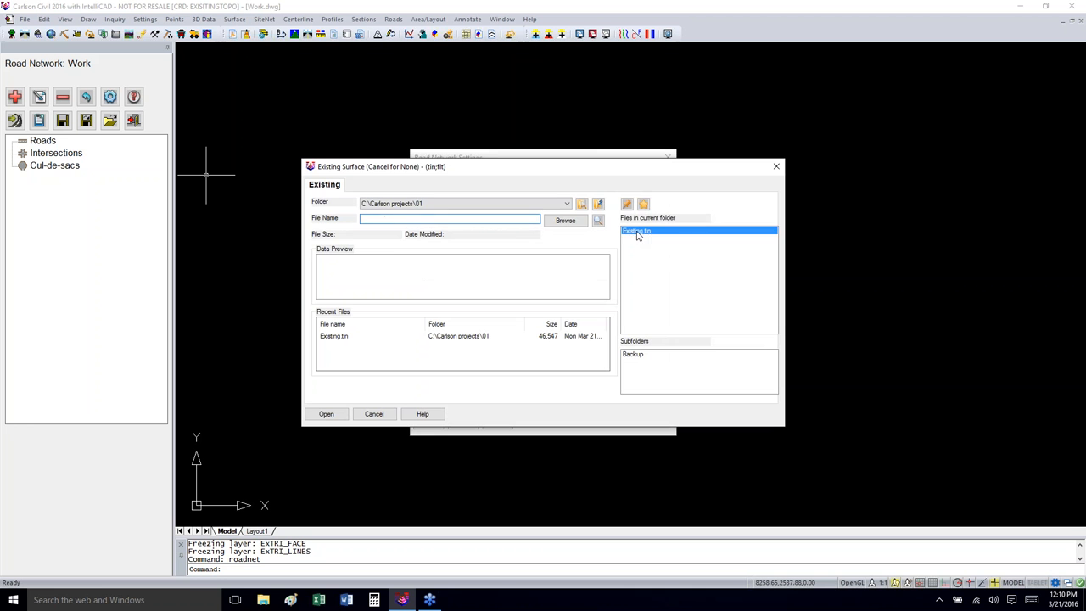
pyautogui.click(334, 415)
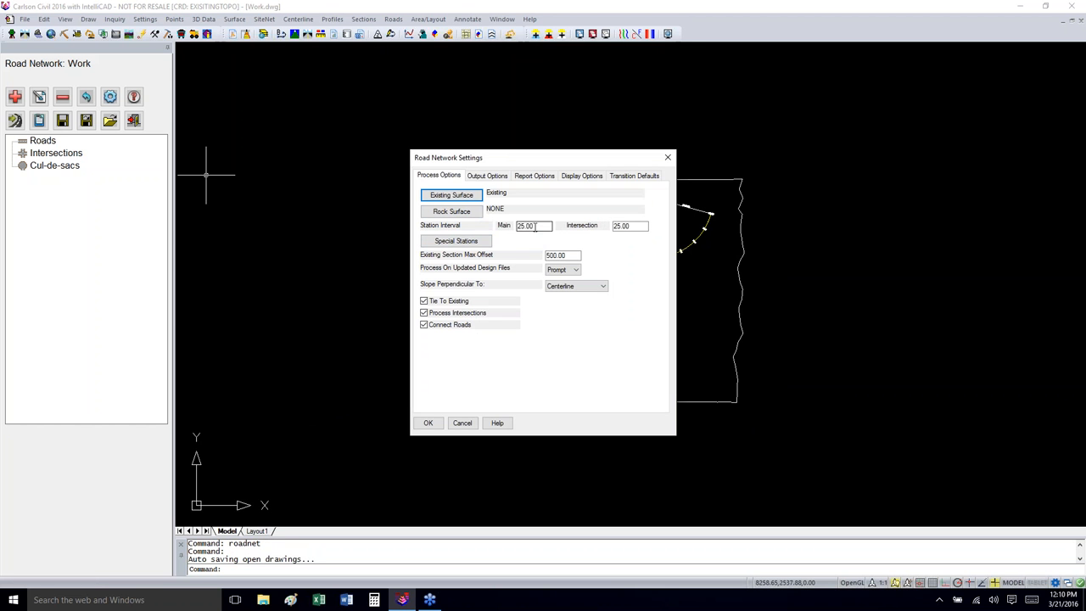
# Step: Set the contour interval to 1 in the road network's triangulate and contour output settings
pyautogui.click(632, 225)
pyautogui.click(484, 178)
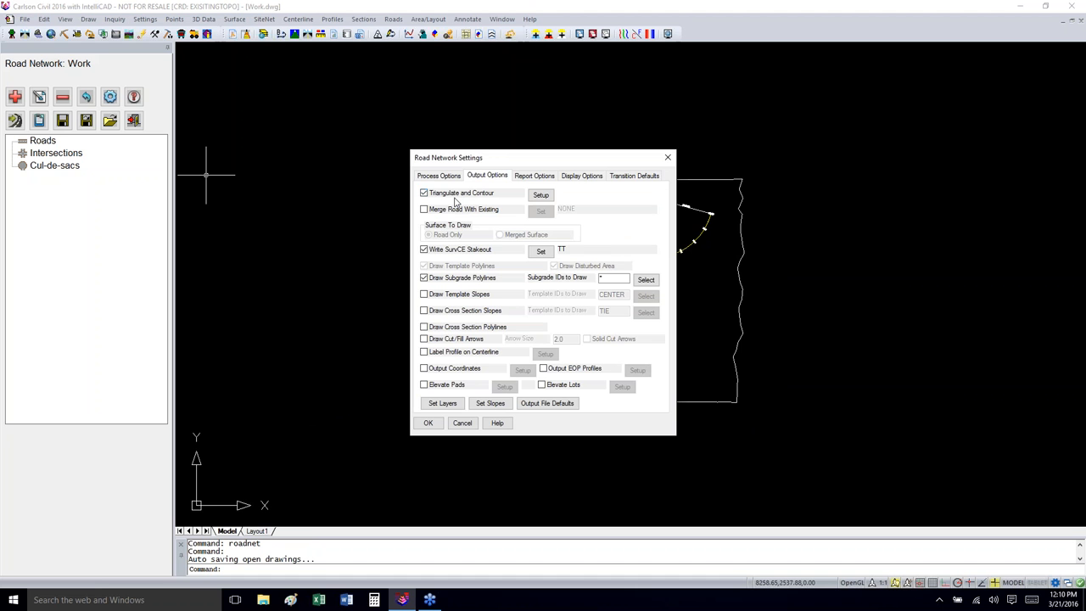
pyautogui.click(541, 196)
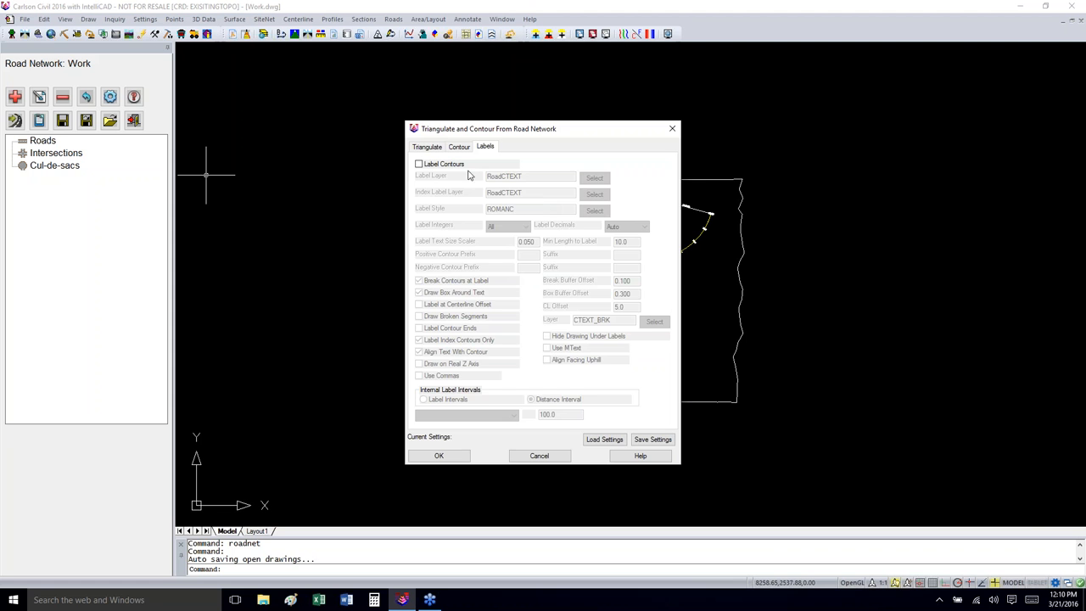
pyautogui.click(426, 148)
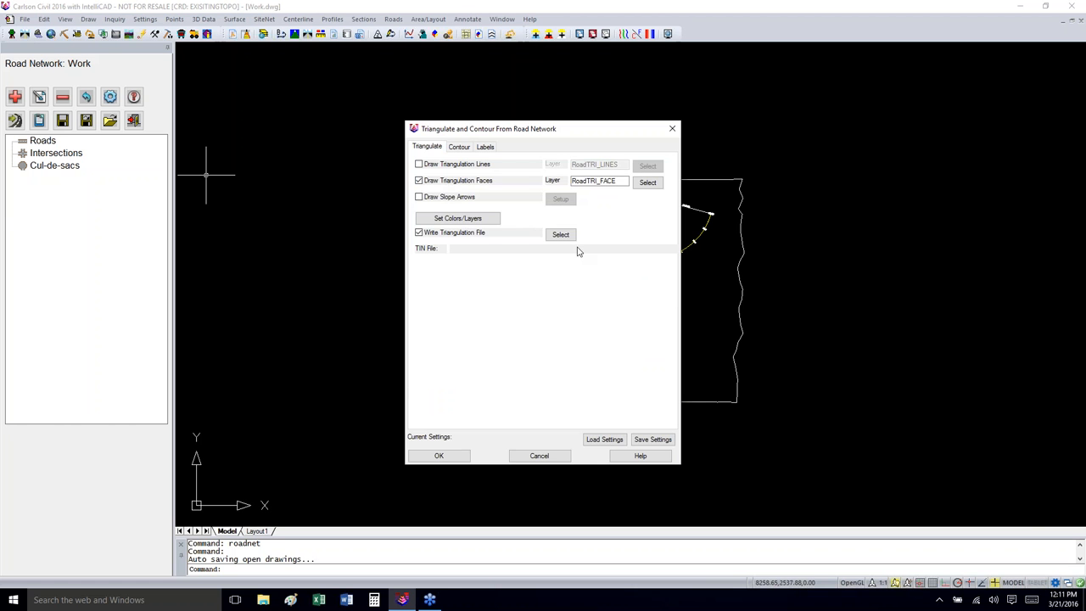
pyautogui.click(459, 148)
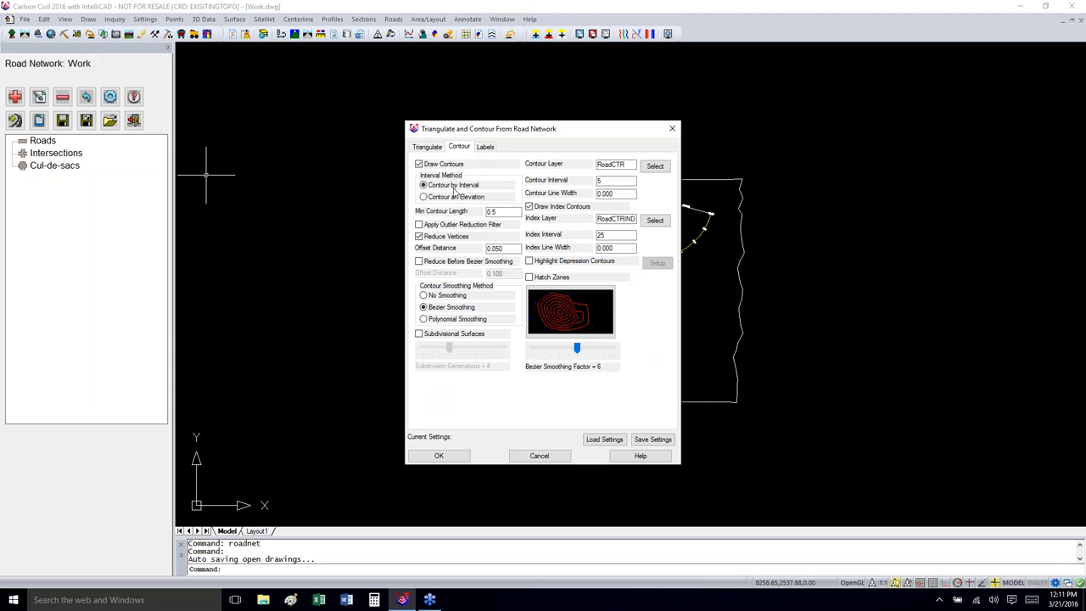
pyautogui.doubleClick(600, 181)
pyautogui.write('1')
# Step: Turn on contour labels for the road surface with a distance interval of 200 between internal labels
pyautogui.click(485, 147)
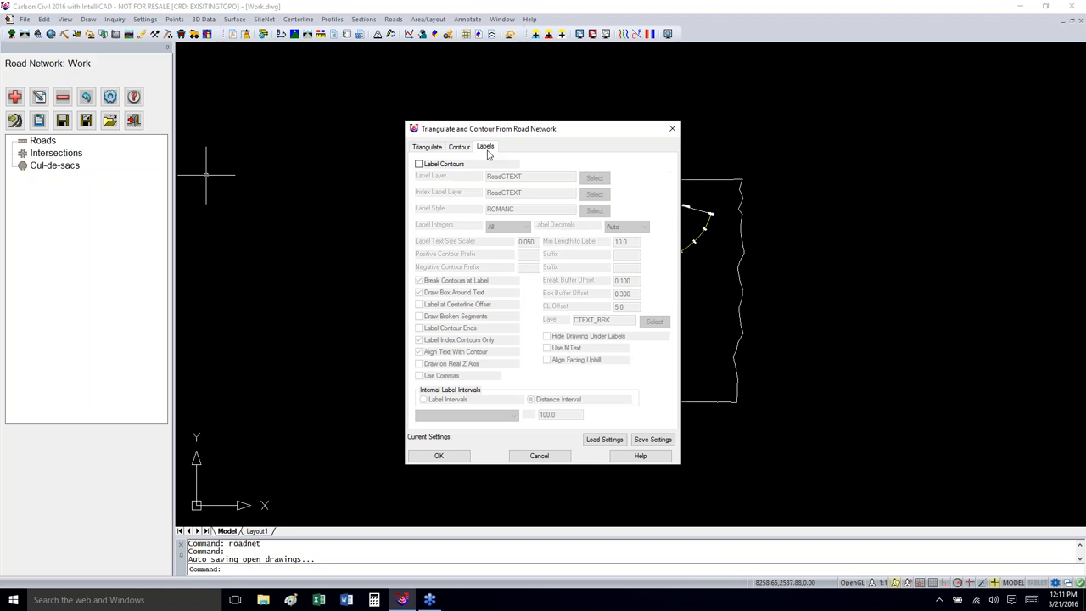
pyautogui.click(419, 163)
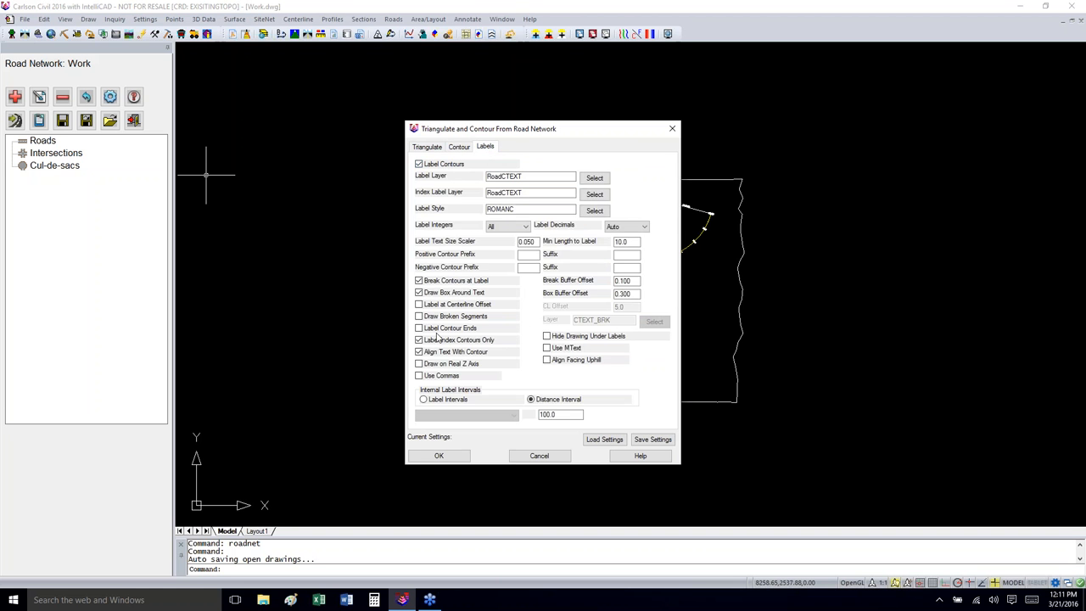
pyautogui.doubleClick(557, 415)
pyautogui.write('200')
pyautogui.click(423, 400)
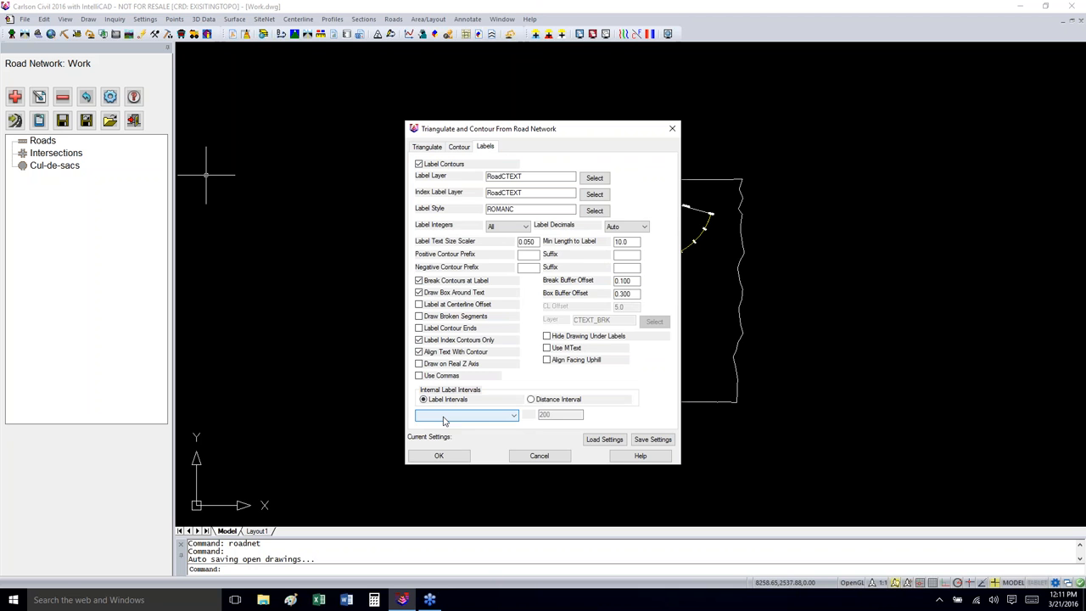
pyautogui.click(530, 399)
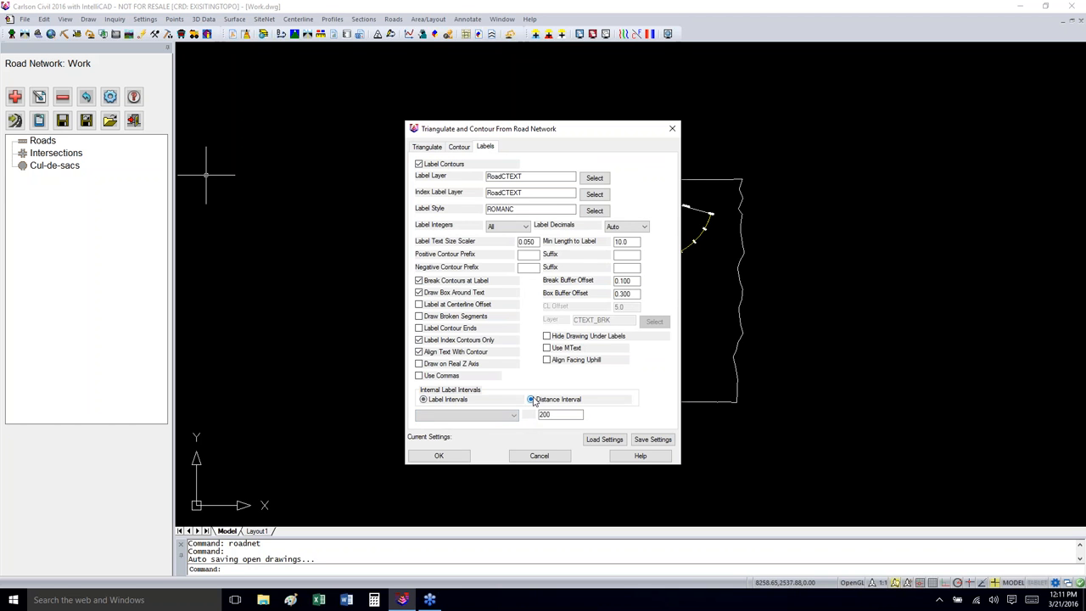
pyautogui.click(440, 457)
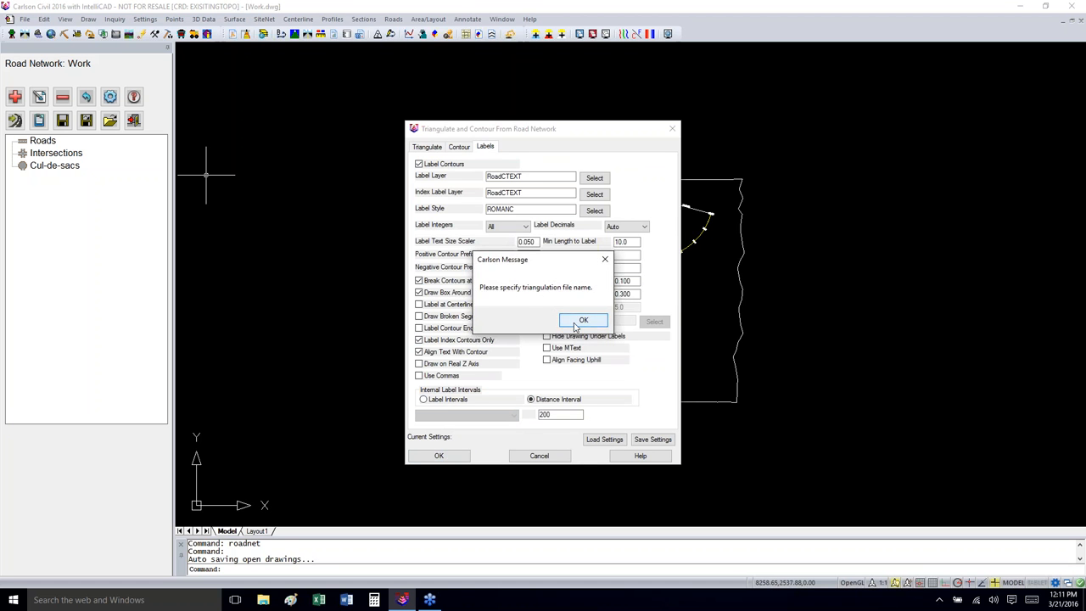
pyautogui.click(576, 322)
# Step: Set RoadFG as the triangulation file to write for the road surface and accept the triangulation and contour setup
pyautogui.click(427, 147)
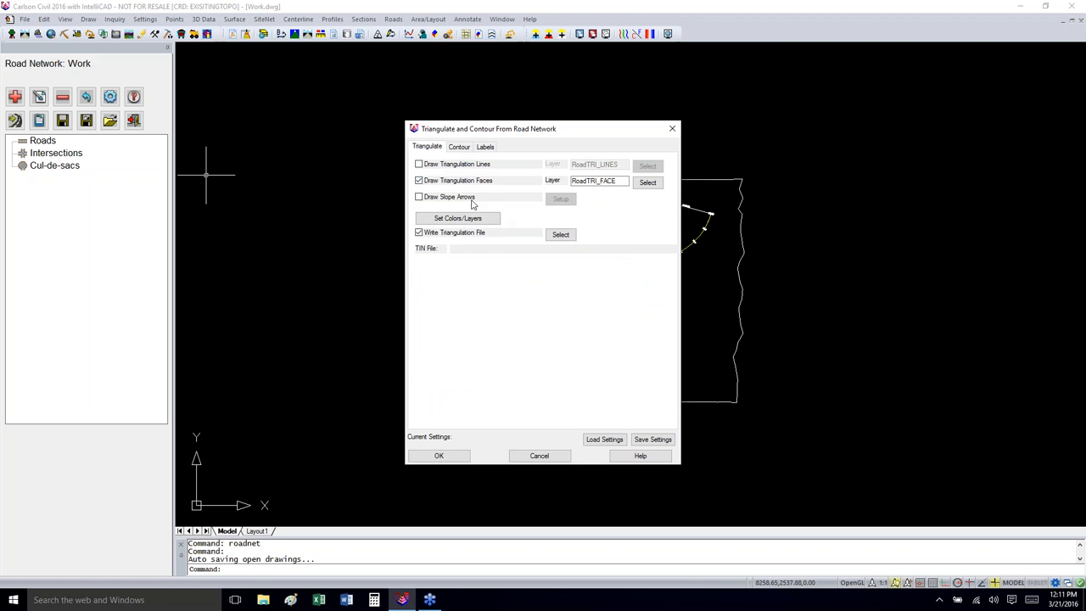
pyautogui.click(562, 237)
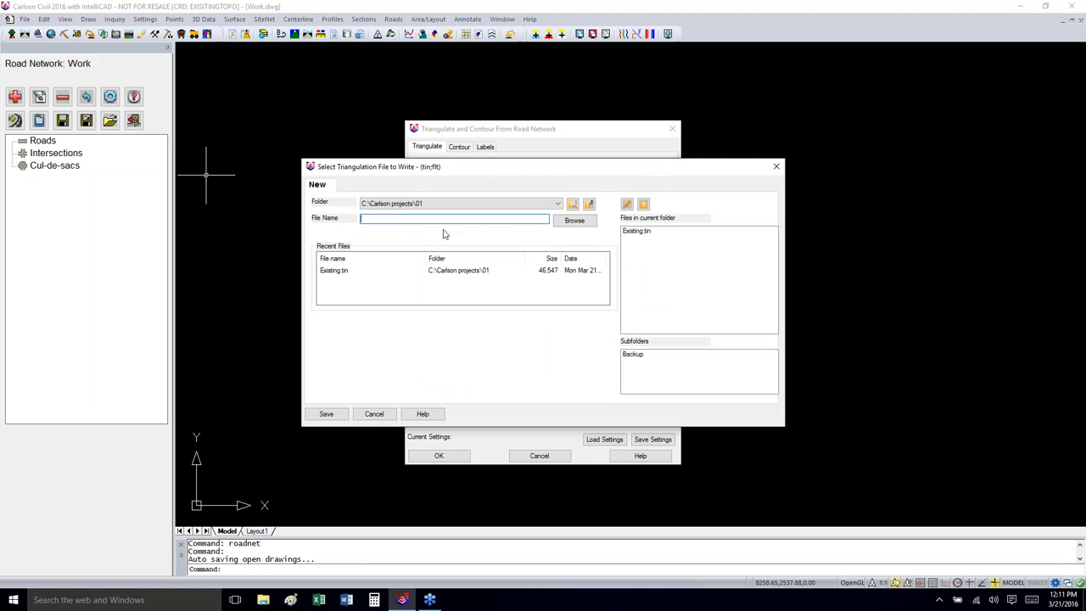
pyautogui.write('RoadFG')
pyautogui.click(327, 416)
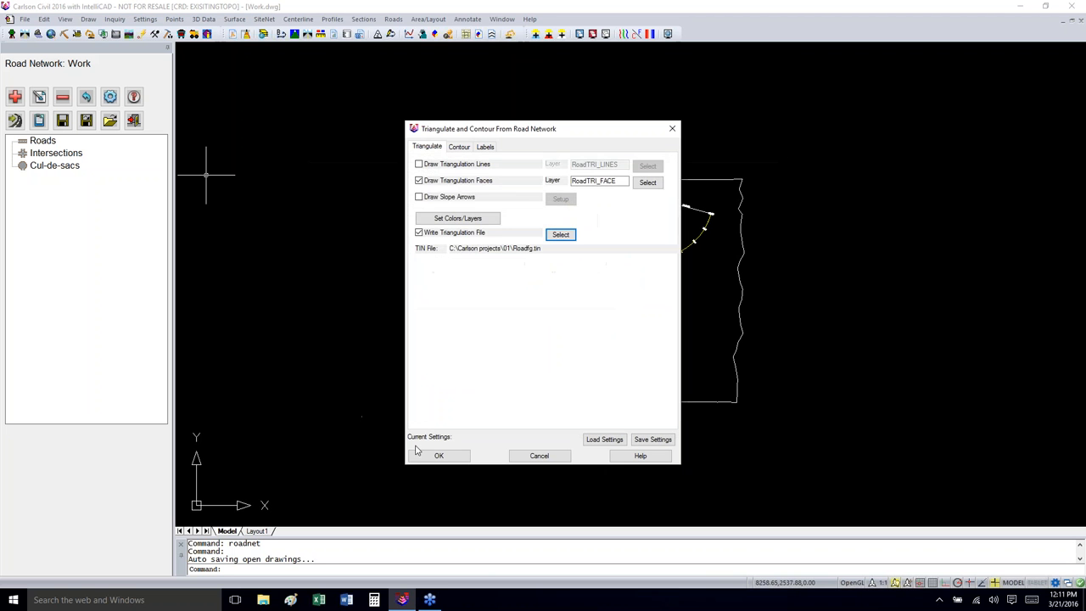
pyautogui.click(437, 454)
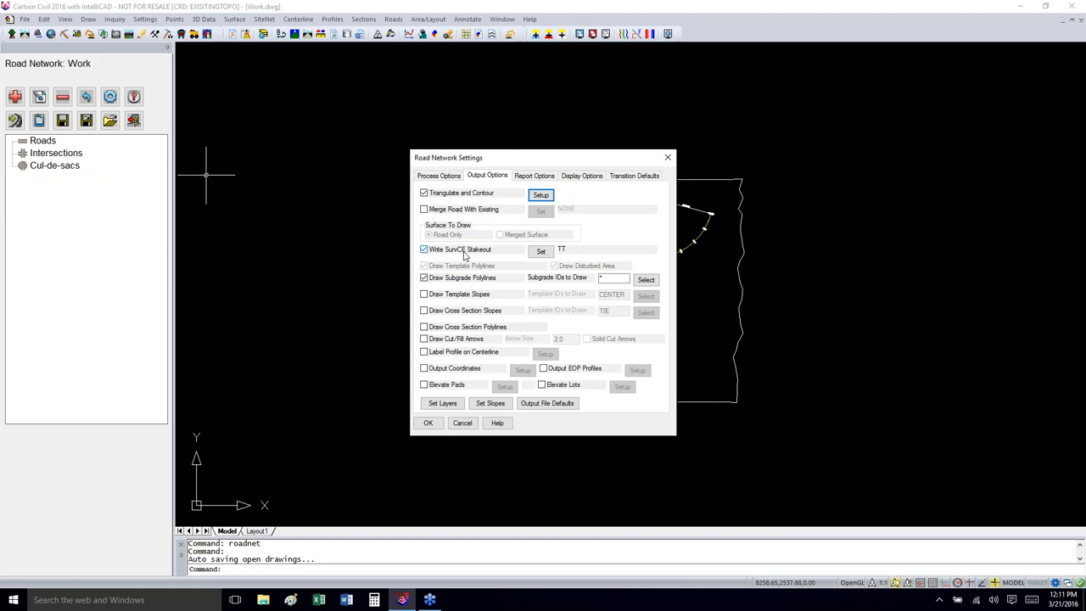
# Step: Name the road network's SurvCE stakeout output file RoadFG
pyautogui.click(541, 252)
pyautogui.click(541, 252)
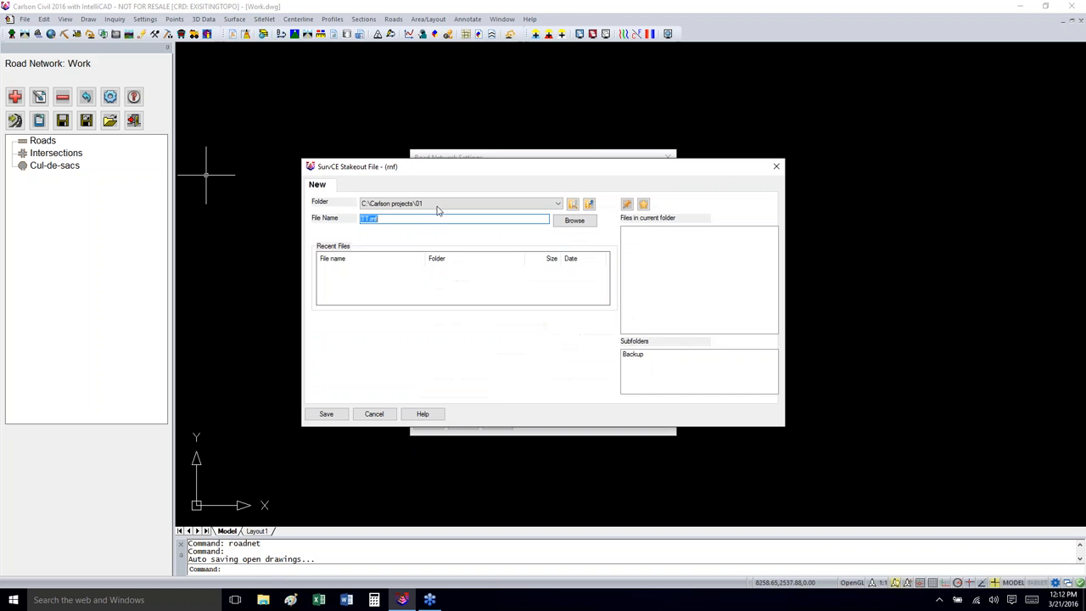
pyautogui.write('RoadFG')
pyautogui.click(329, 414)
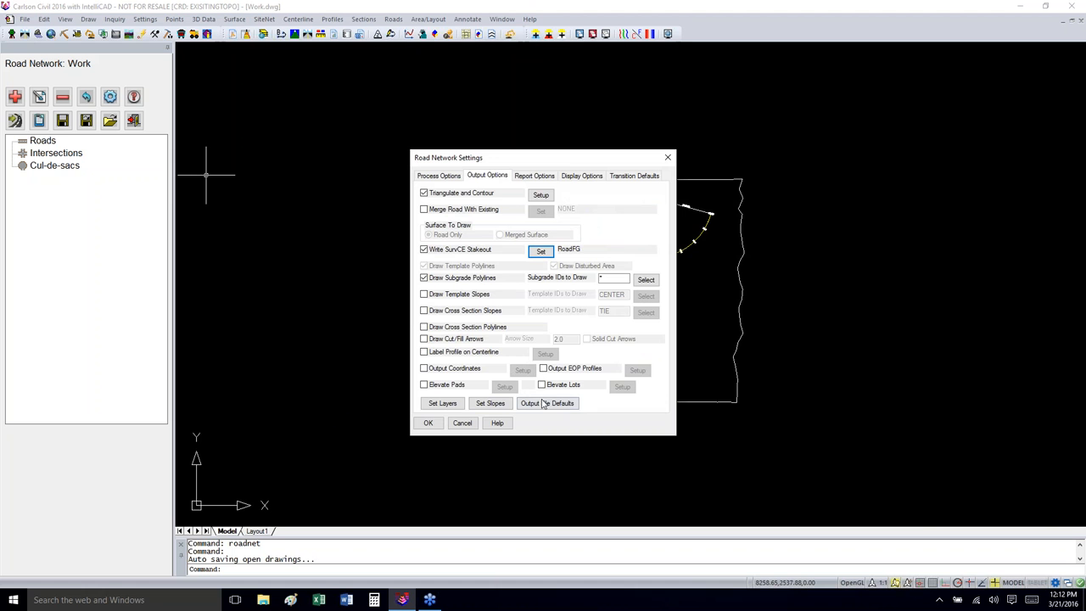
# Step: Review the report, display and transition default options, keeping their values, and accept the road network settings
pyautogui.click(548, 178)
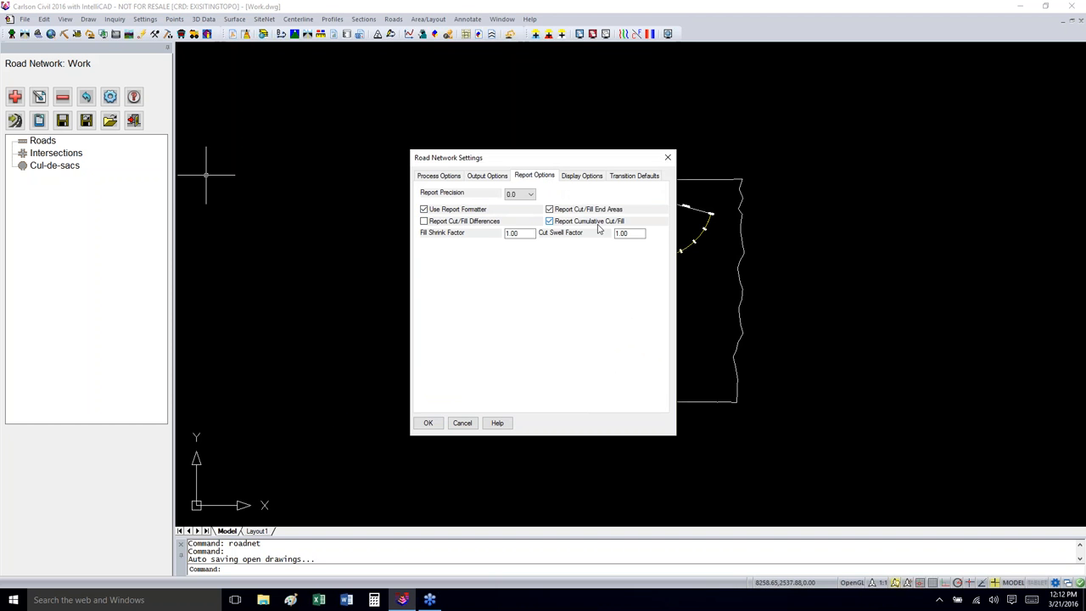
pyautogui.click(581, 177)
pyautogui.click(611, 177)
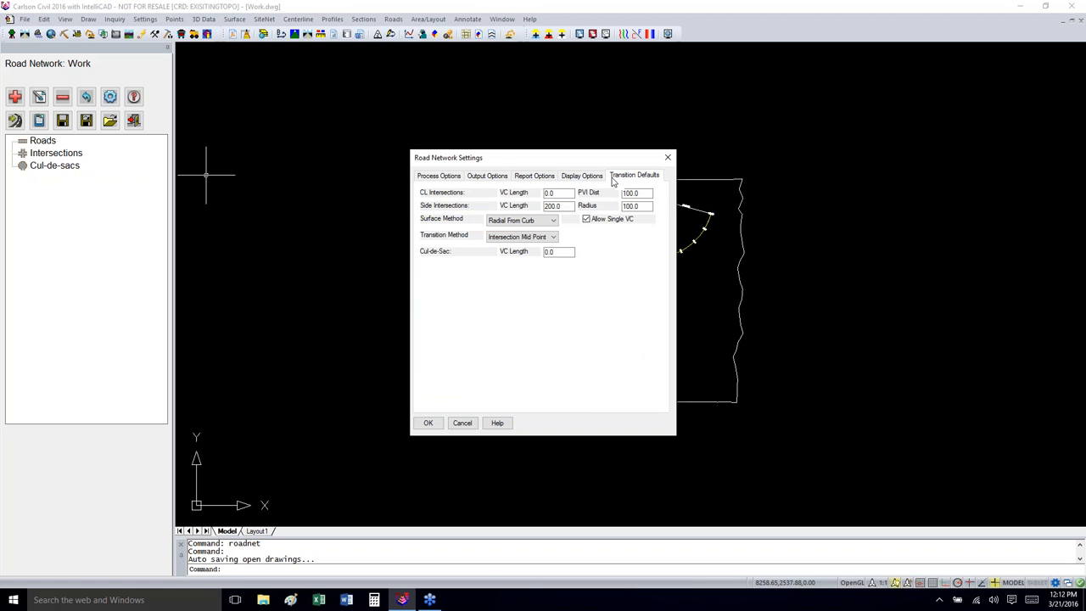
pyautogui.click(429, 424)
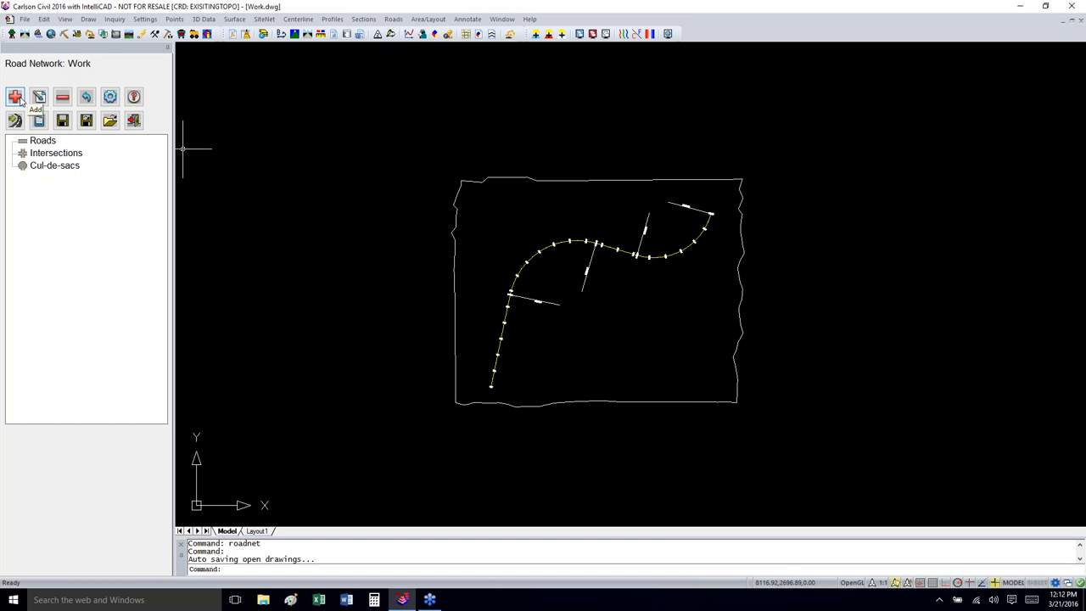
# Step: Add a road from the main centerline polyline, saving its centerline file as Main and using a new design profile Main.pro
pyautogui.click(14, 97)
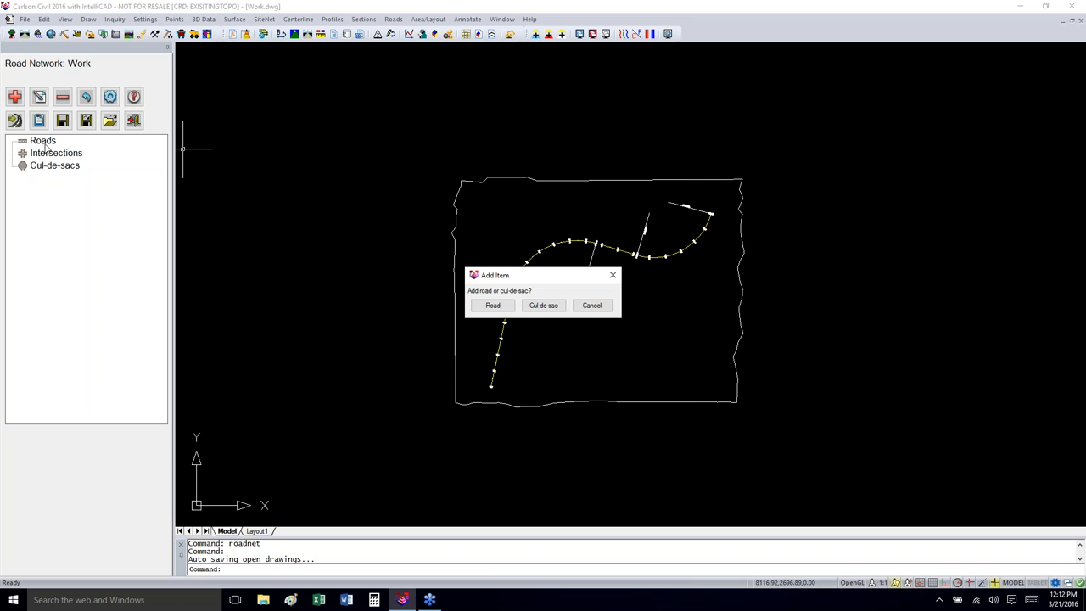
pyautogui.click(493, 306)
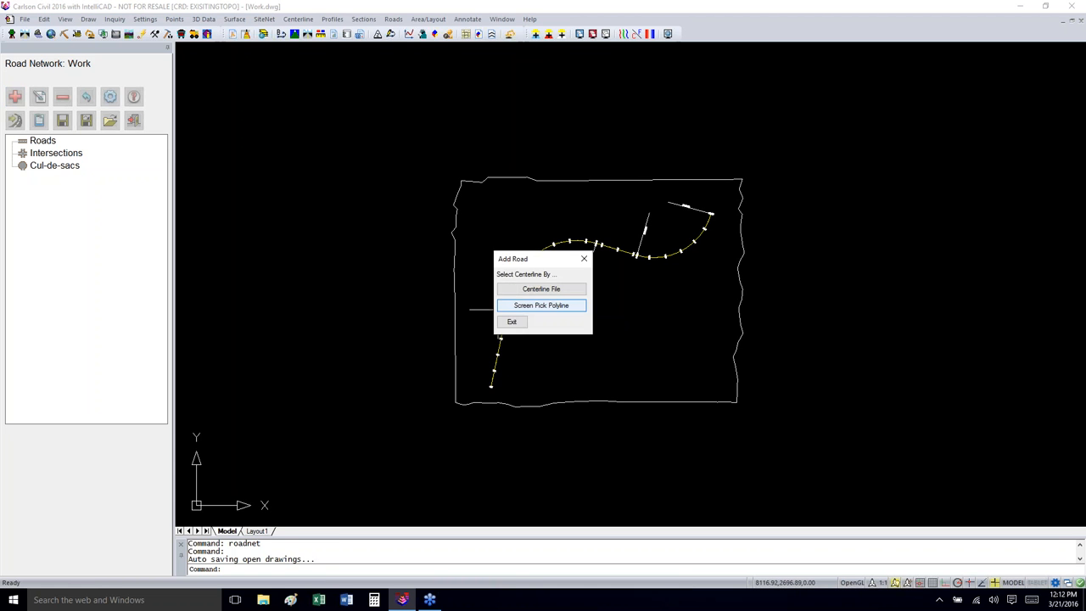
pyautogui.click(578, 311)
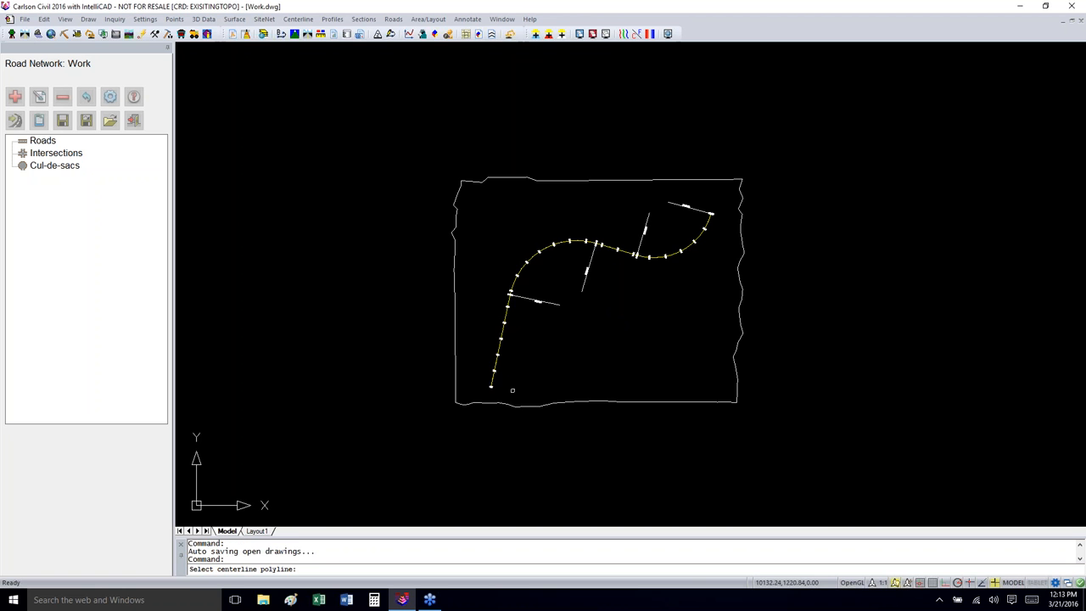
pyautogui.click(493, 382)
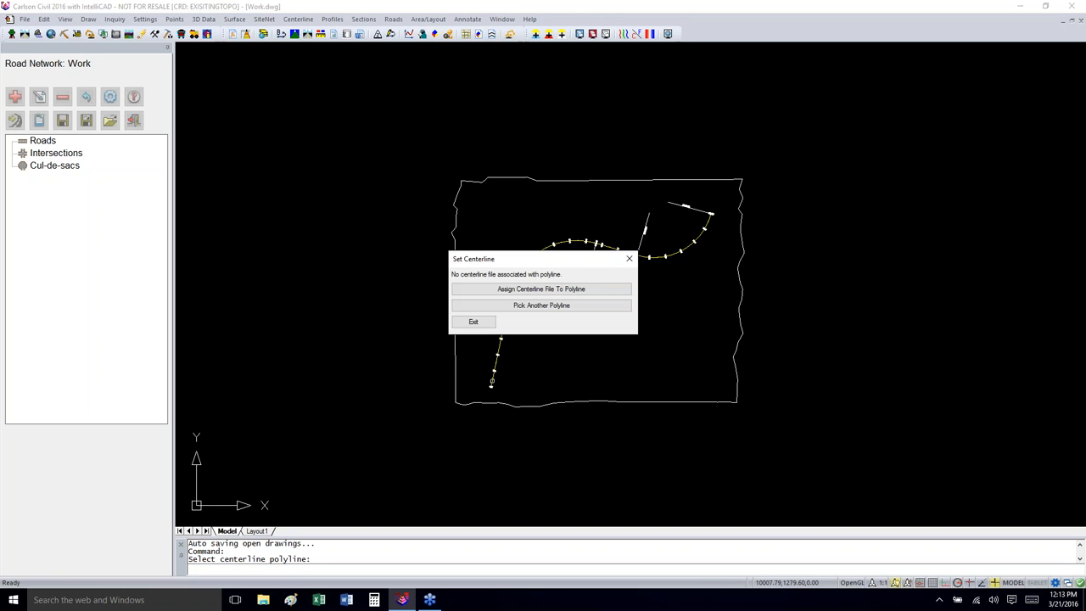
pyautogui.click(555, 289)
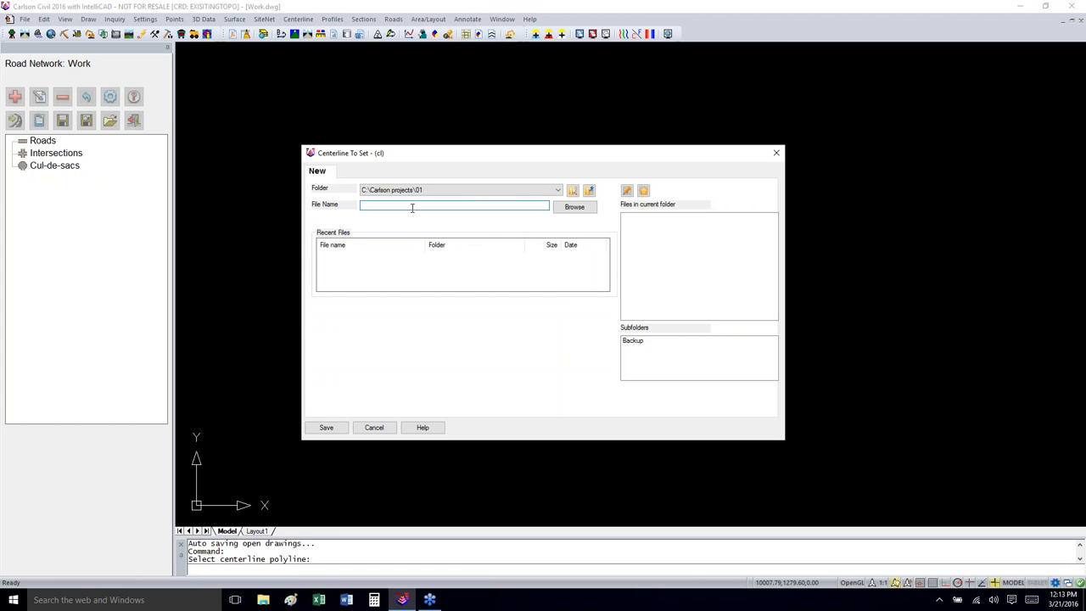
pyautogui.write('Main')
pyautogui.click(327, 429)
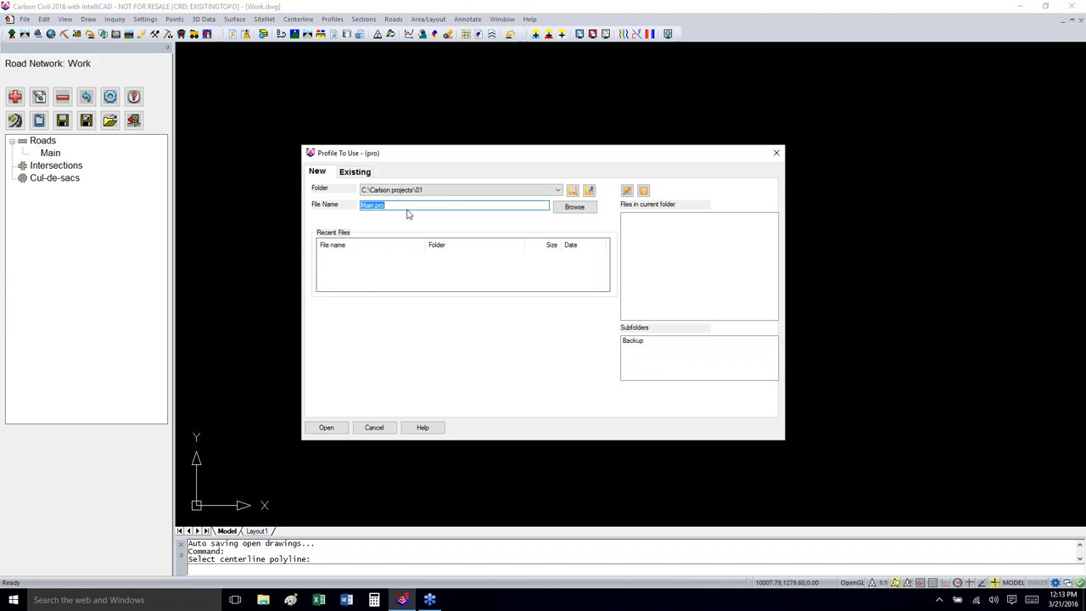
pyautogui.click(327, 428)
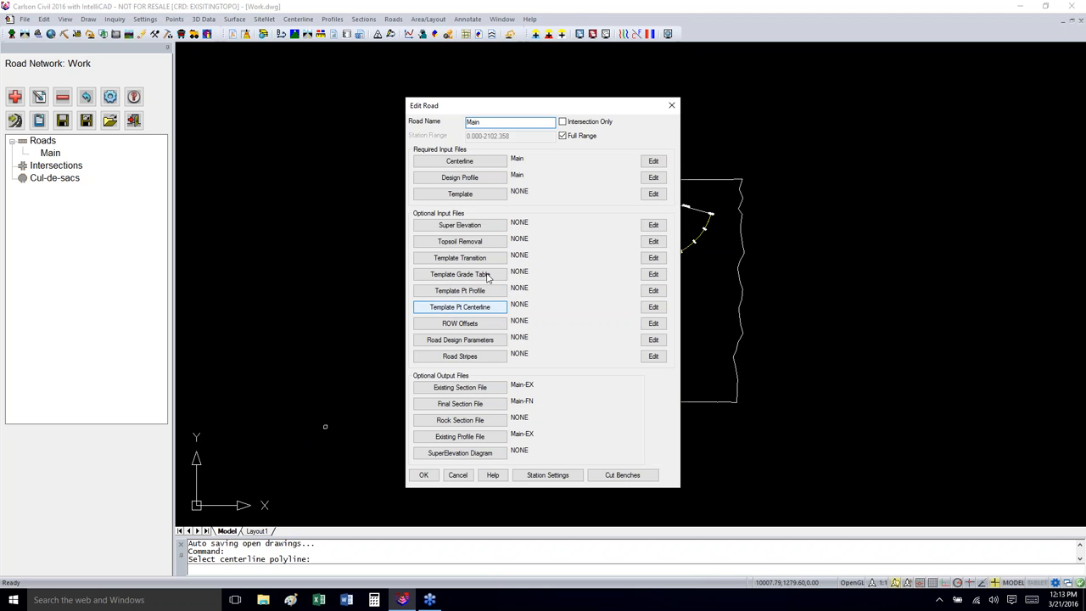
# Step: Review the line and curve elements of the Main road's centerline file and save it
pyautogui.click(651, 166)
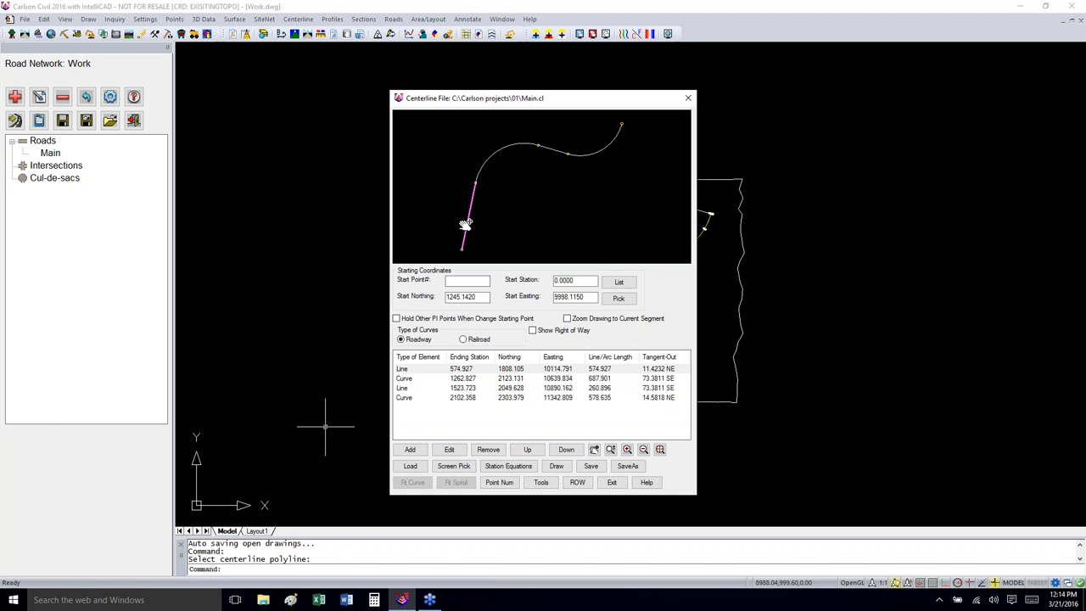
pyautogui.click(411, 381)
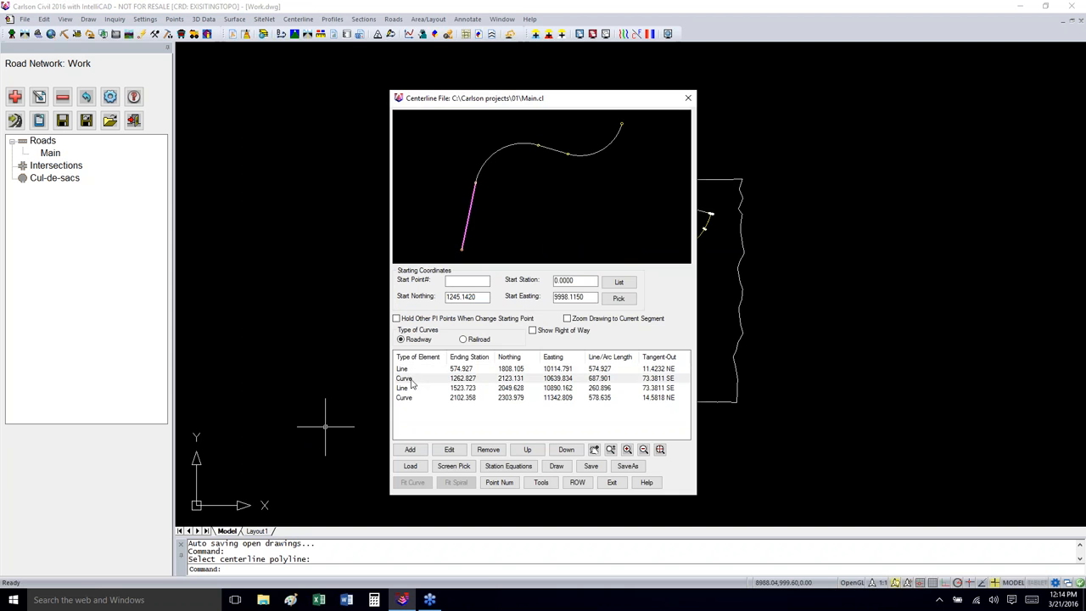
pyautogui.click(413, 382)
pyautogui.click(413, 389)
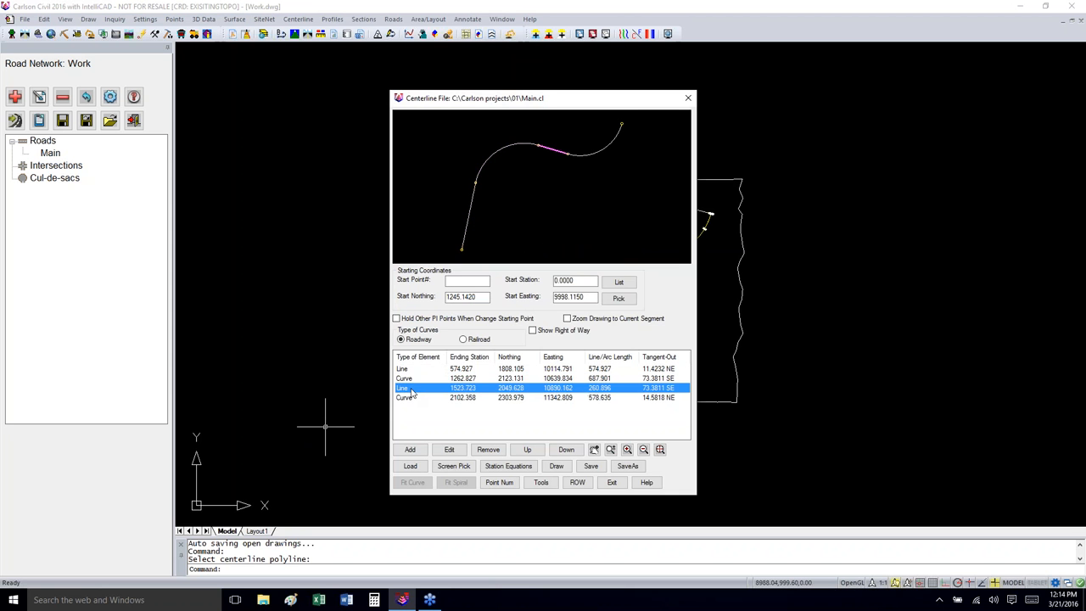
pyautogui.click(413, 399)
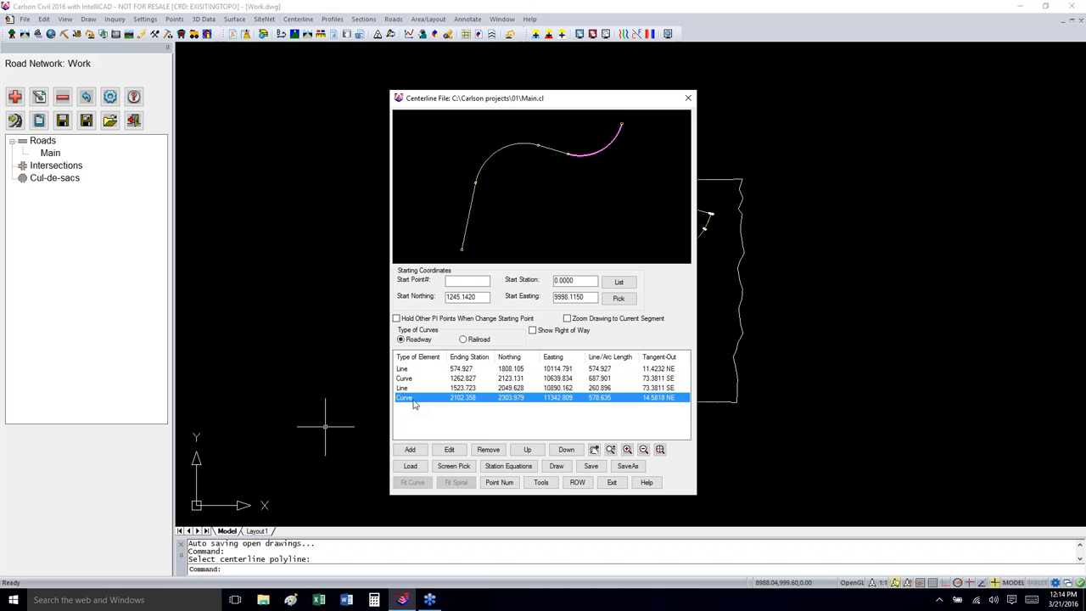
pyautogui.click(598, 466)
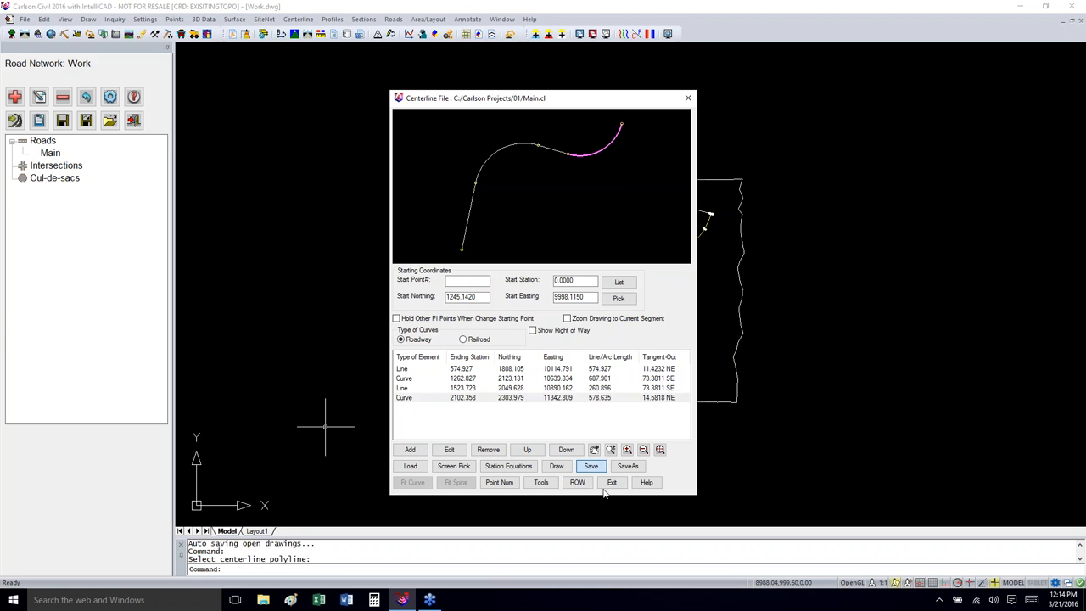
pyautogui.click(612, 482)
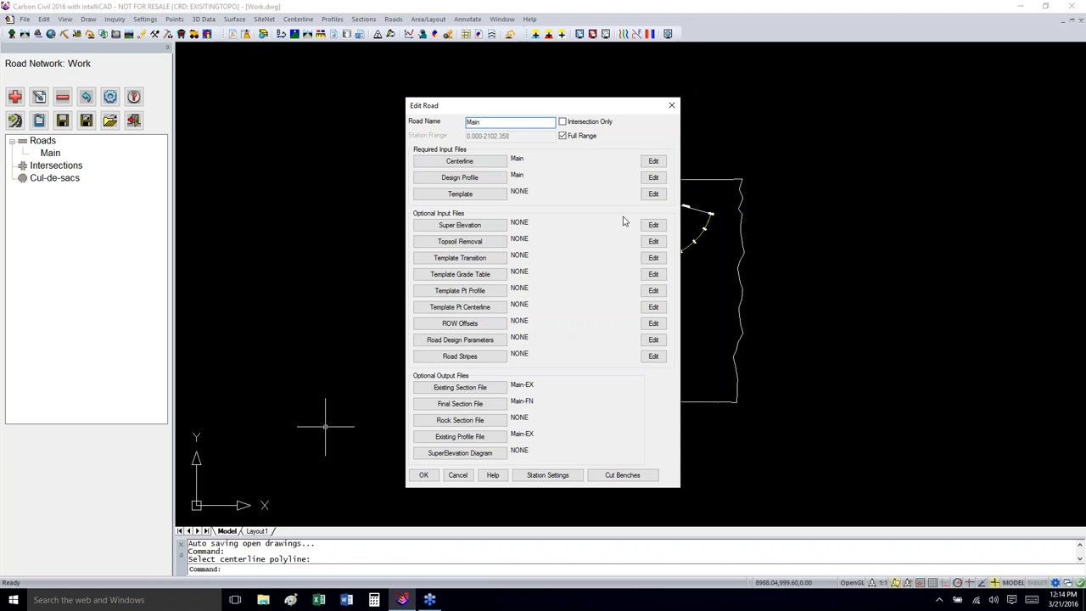
# Step: Add a PVI to the Main design profile and move it to about station 1122.8, elevation 263.8
pyautogui.click(653, 179)
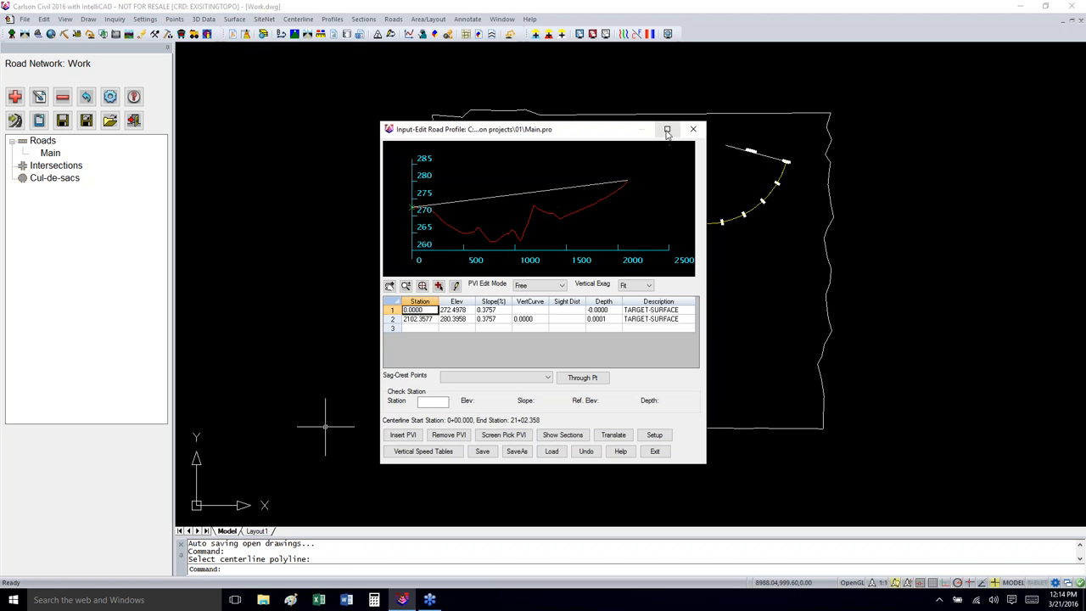
pyautogui.click(667, 129)
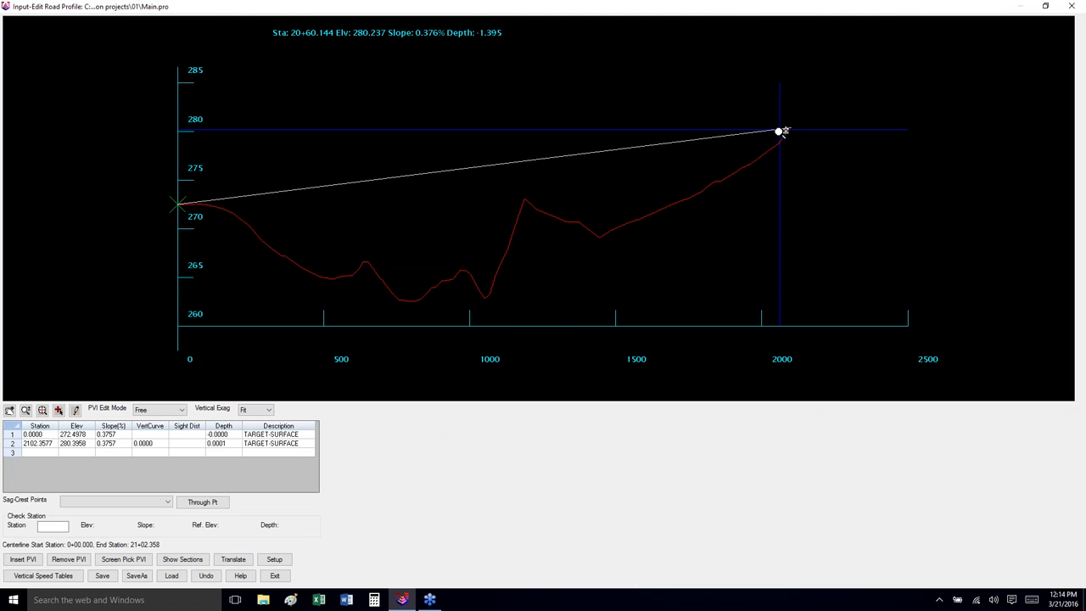
pyautogui.click(59, 410)
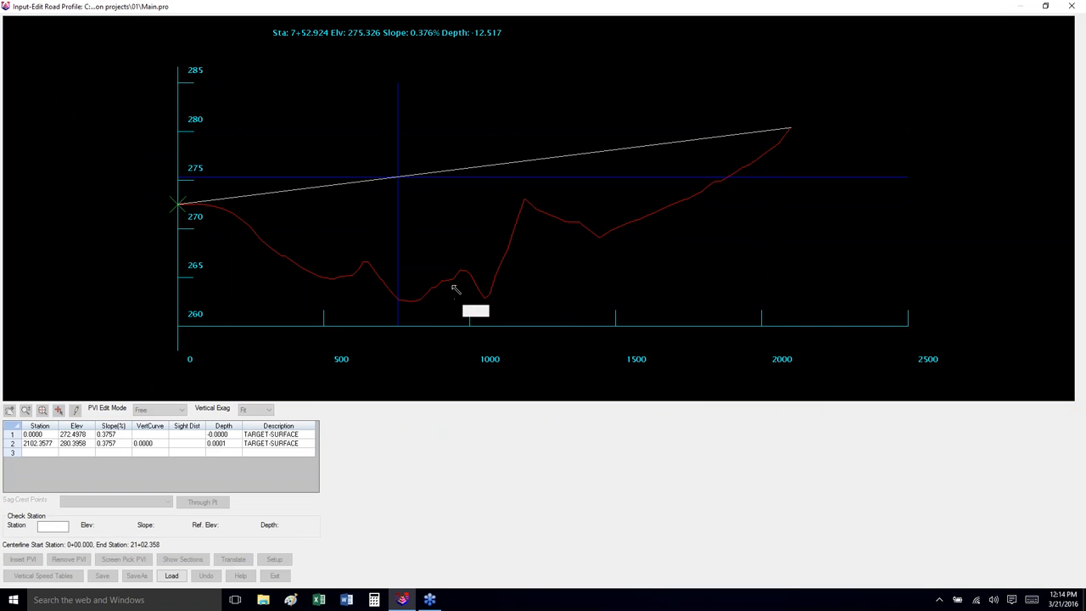
pyautogui.click(499, 258)
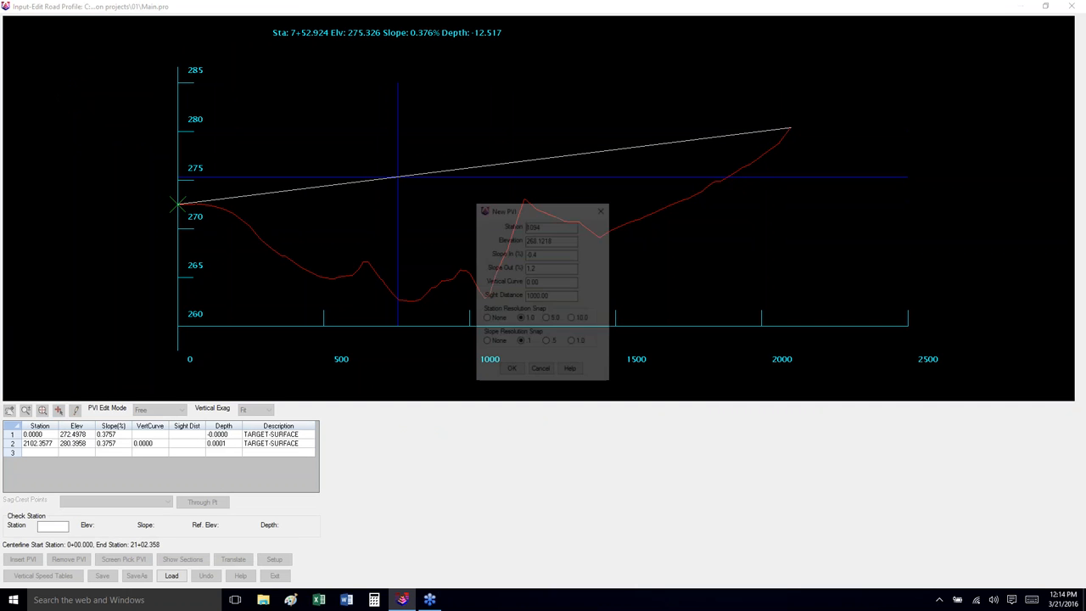
pyautogui.click(512, 373)
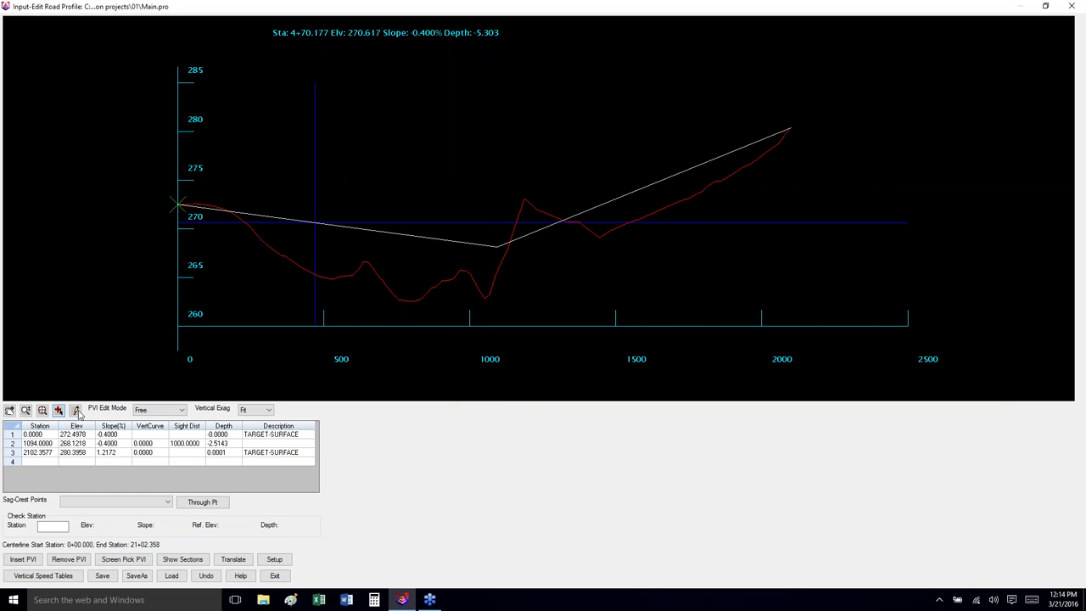
pyautogui.click(77, 411)
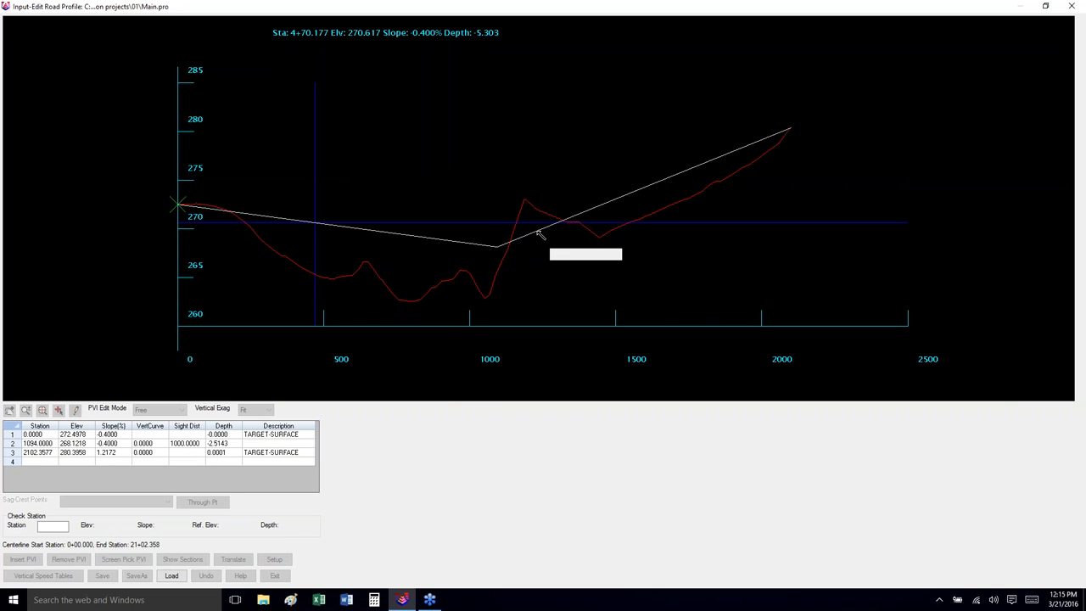
pyautogui.moveTo(500, 247); pyautogui.dragTo(507, 291)
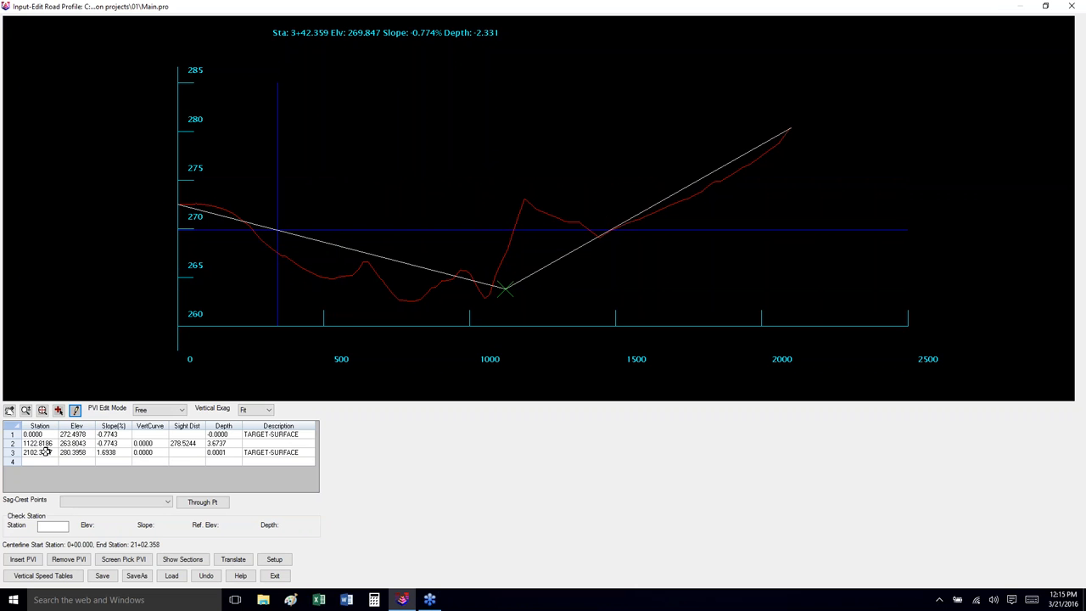
# Step: Give the middle PVI a vertical curve length of 1000 and save the Main design profile
pyautogui.click(141, 443)
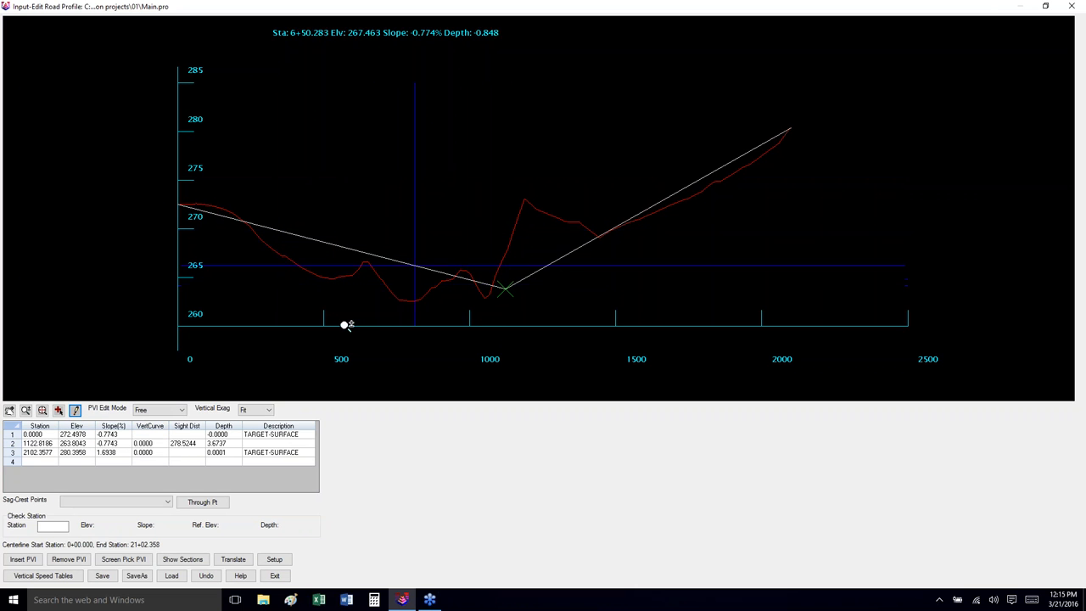
pyautogui.click(153, 445)
pyautogui.write('10')
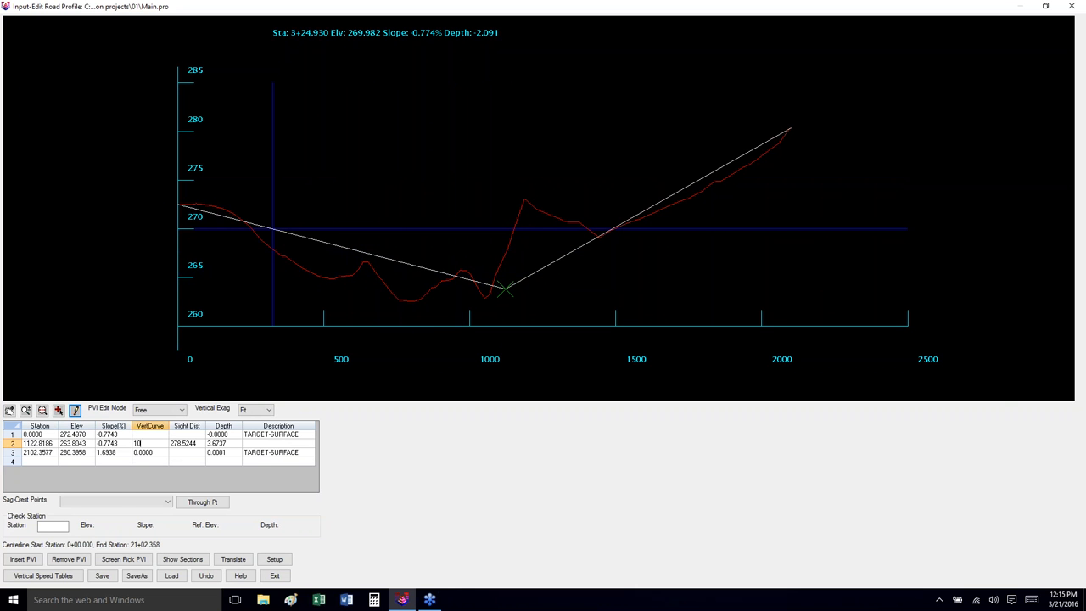
pyautogui.write('00')
pyautogui.press('Return')
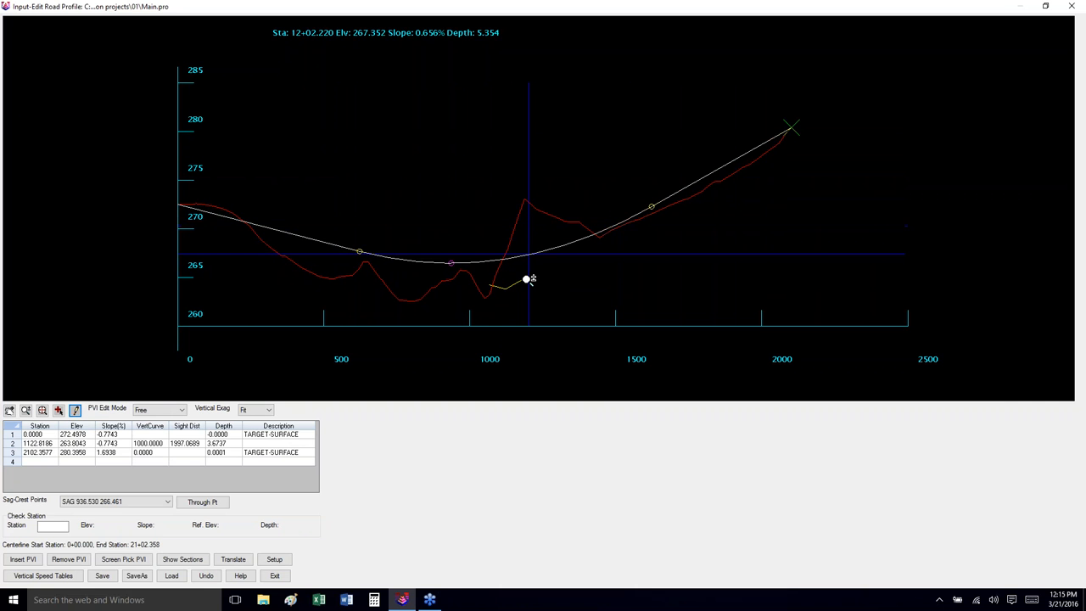
pyautogui.click(105, 577)
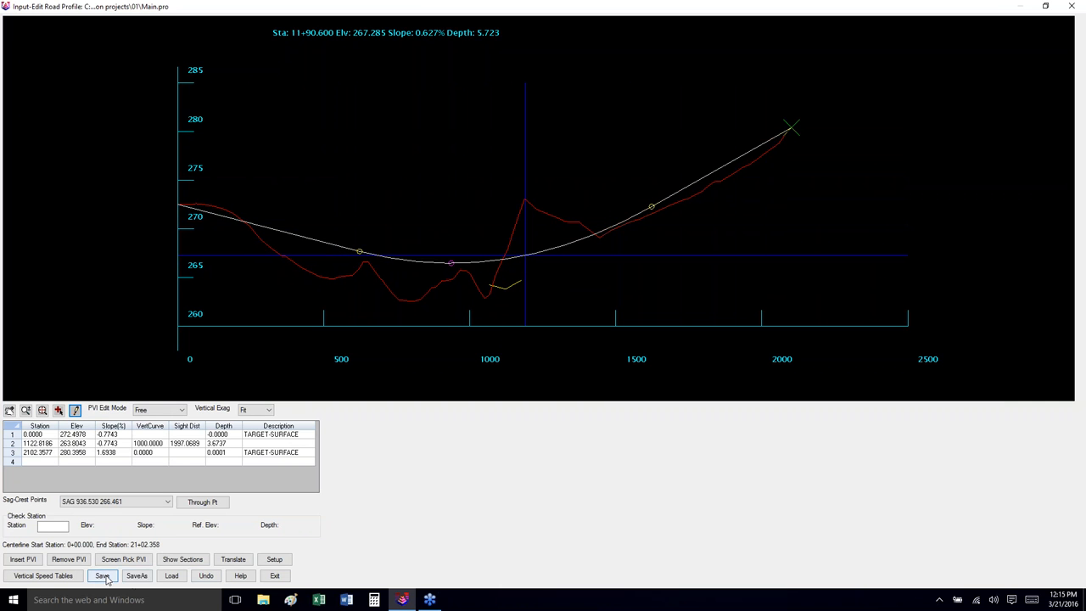
pyautogui.click(274, 576)
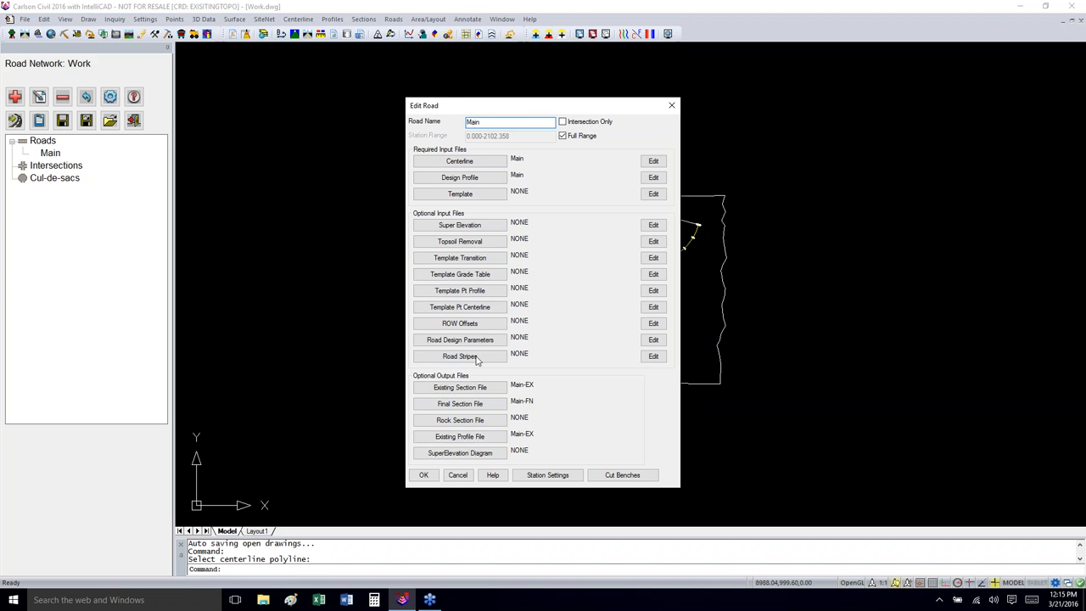
# Step: Assign a new design template file named Main, stored in the Carlson Projects folder 01, to the Main road
pyautogui.click(471, 198)
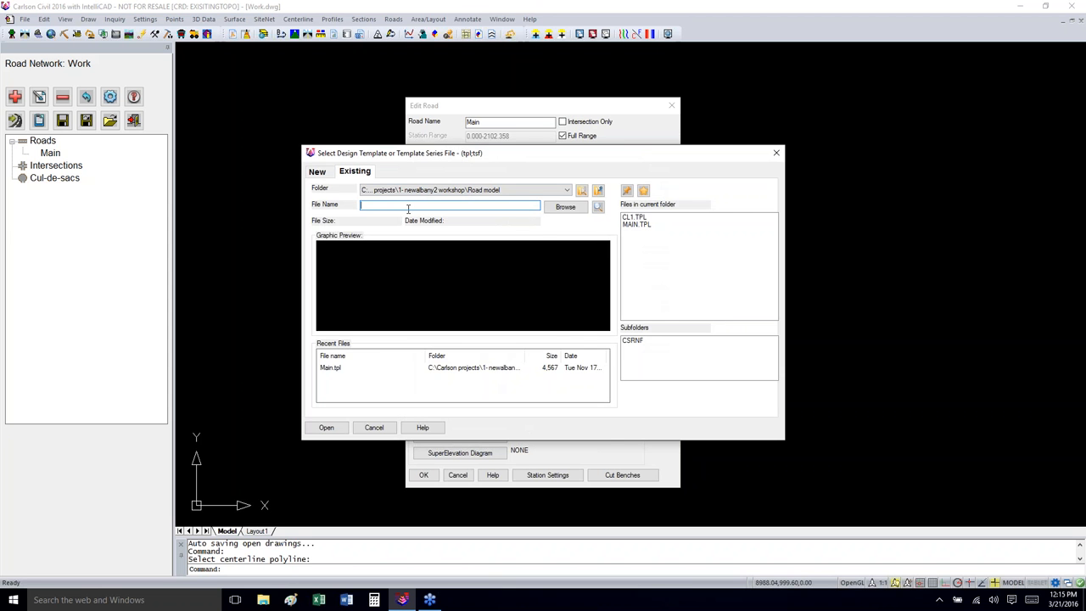
pyautogui.click(326, 174)
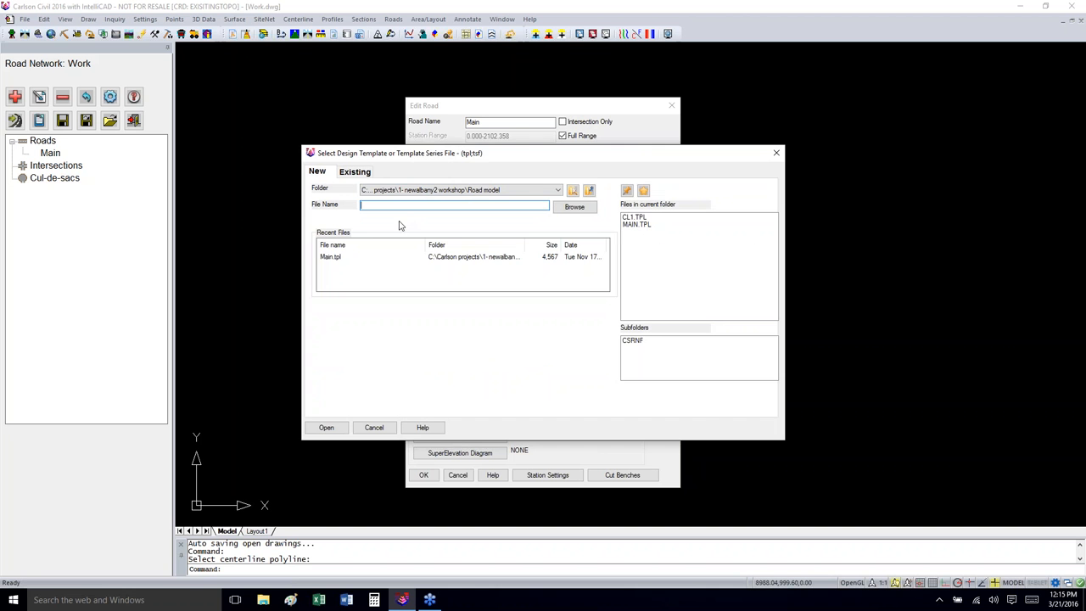
pyautogui.click(570, 209)
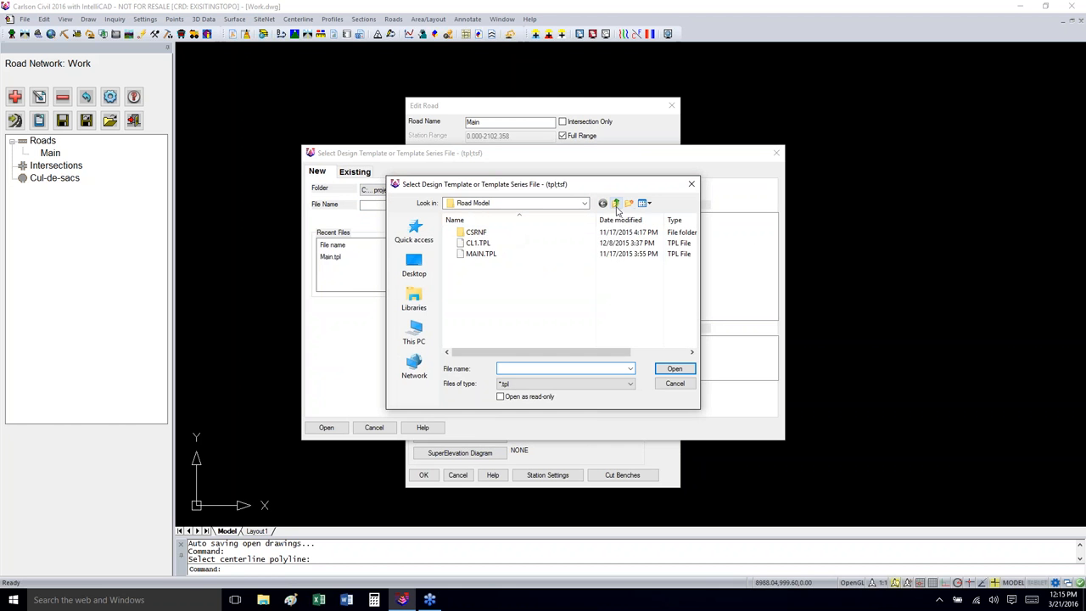
pyautogui.click(616, 204)
pyautogui.click(616, 204)
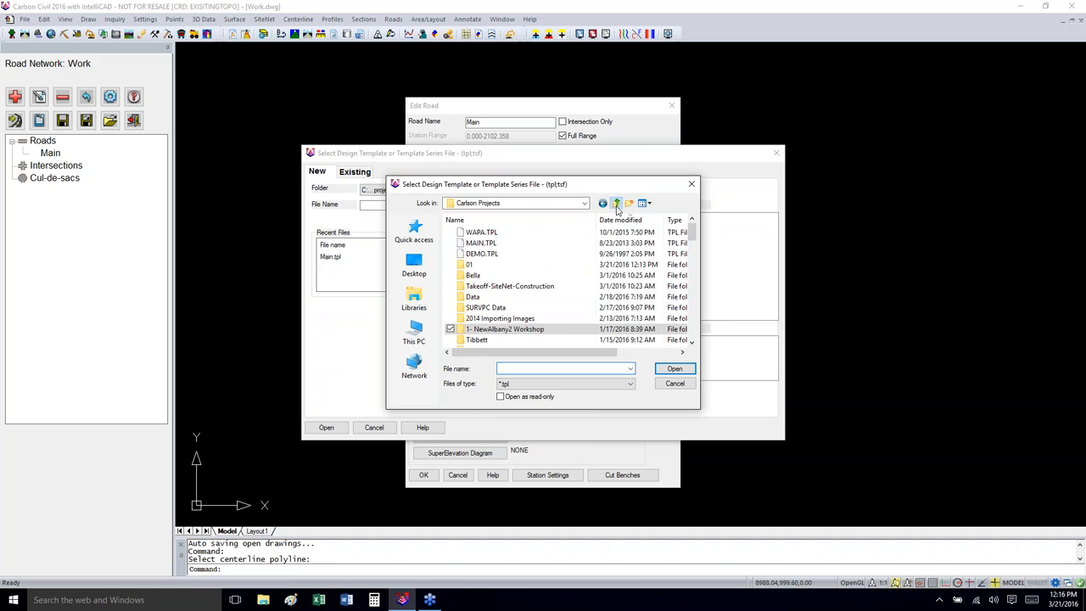
pyautogui.click(617, 204)
pyautogui.doubleClick(478, 251)
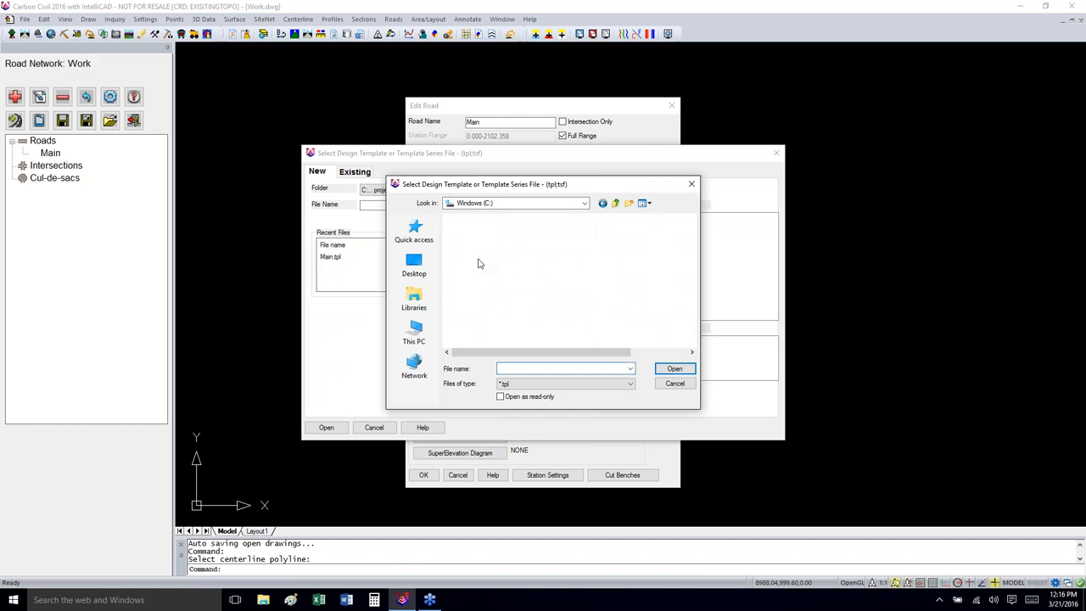
pyautogui.doubleClick(477, 267)
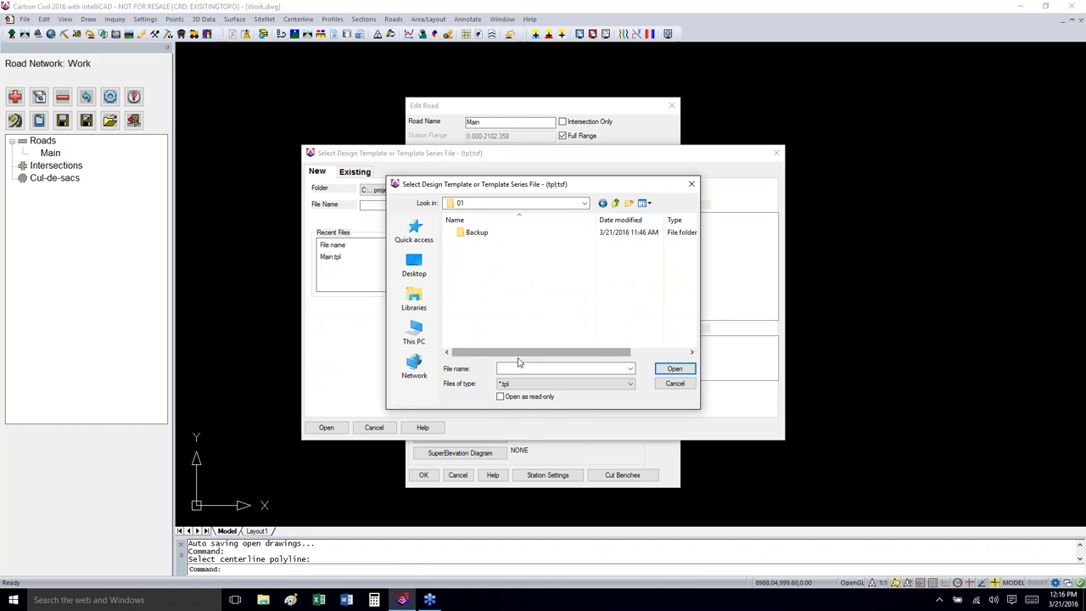
pyautogui.click(517, 370)
pyautogui.write('Main')
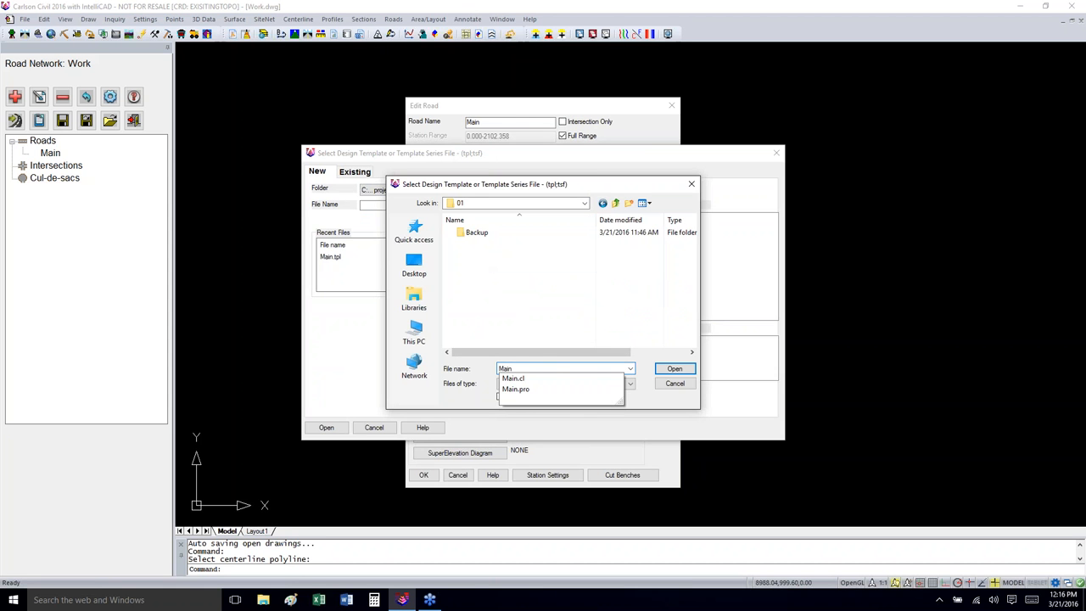
pyautogui.click(665, 374)
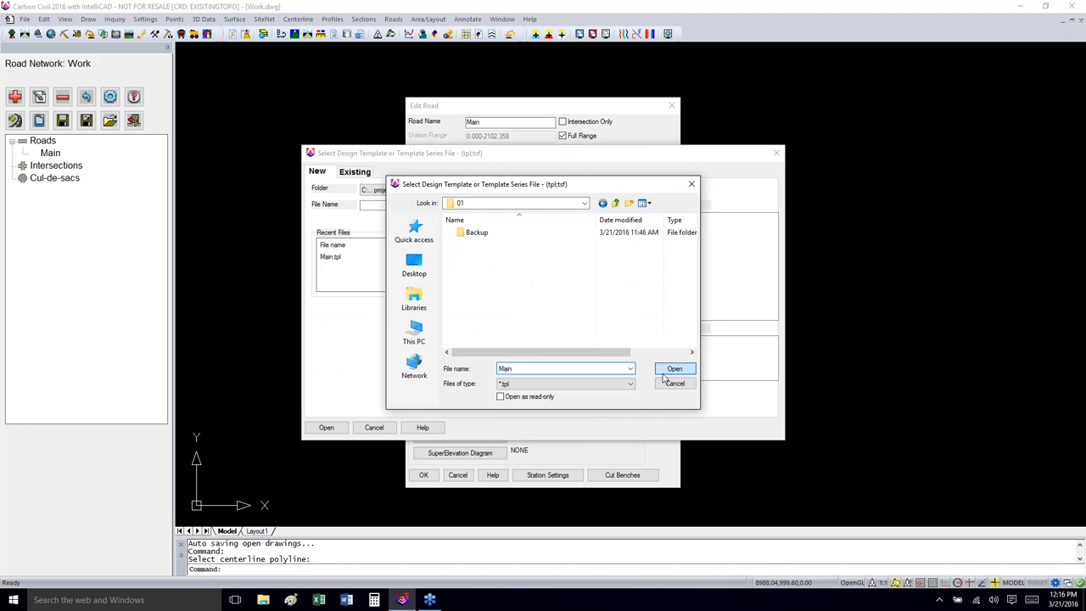
pyautogui.click(326, 428)
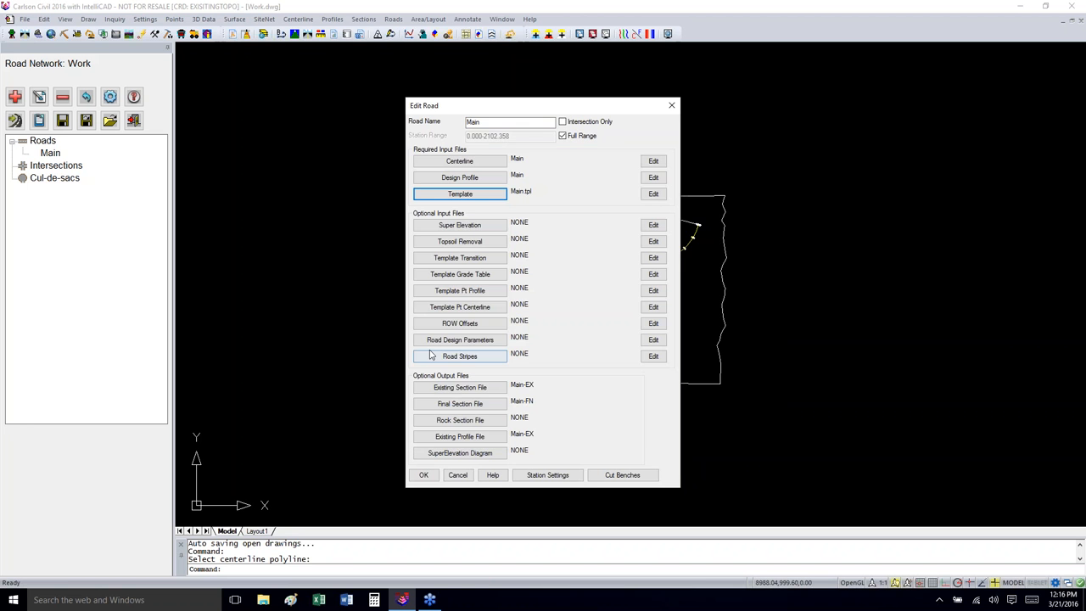
# Step: Edit the Main template without processing the road network, adding a grade of -2% slope, 12 horizontal distance and ID EP
pyautogui.click(653, 194)
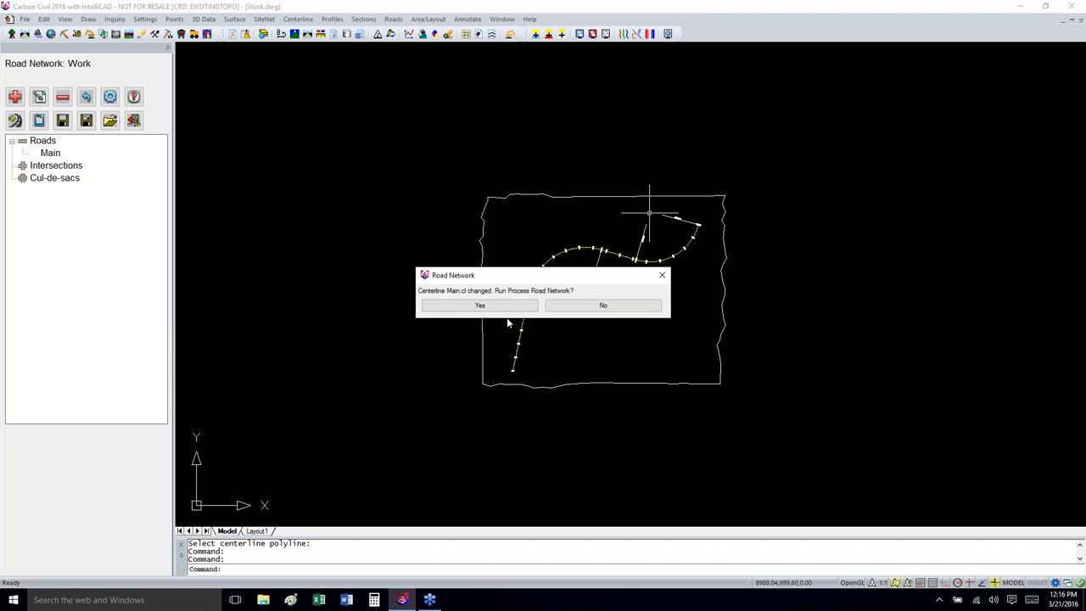
pyautogui.click(603, 306)
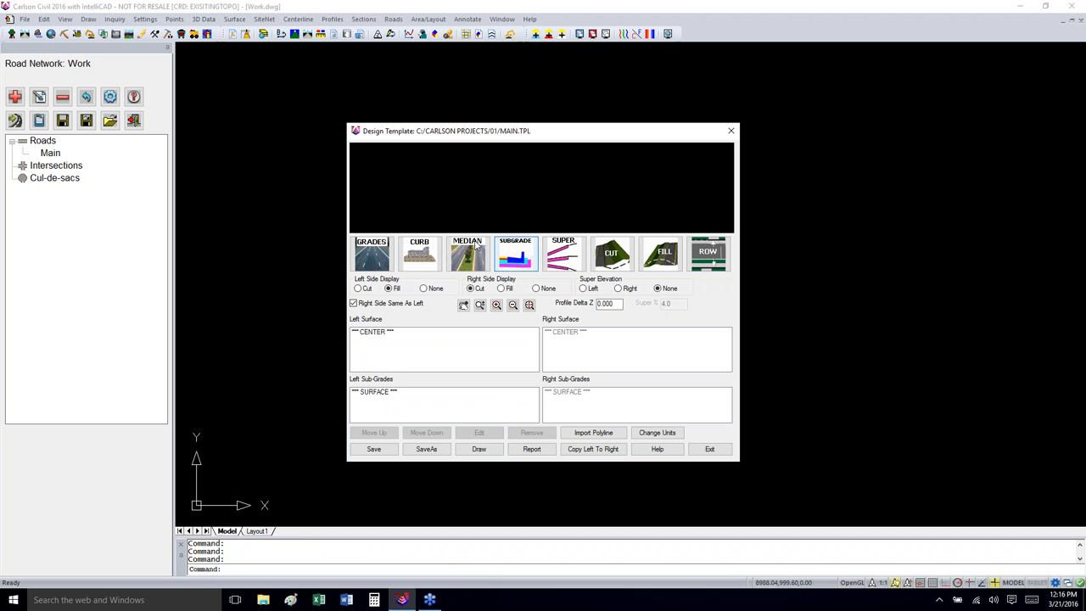
pyautogui.click(369, 259)
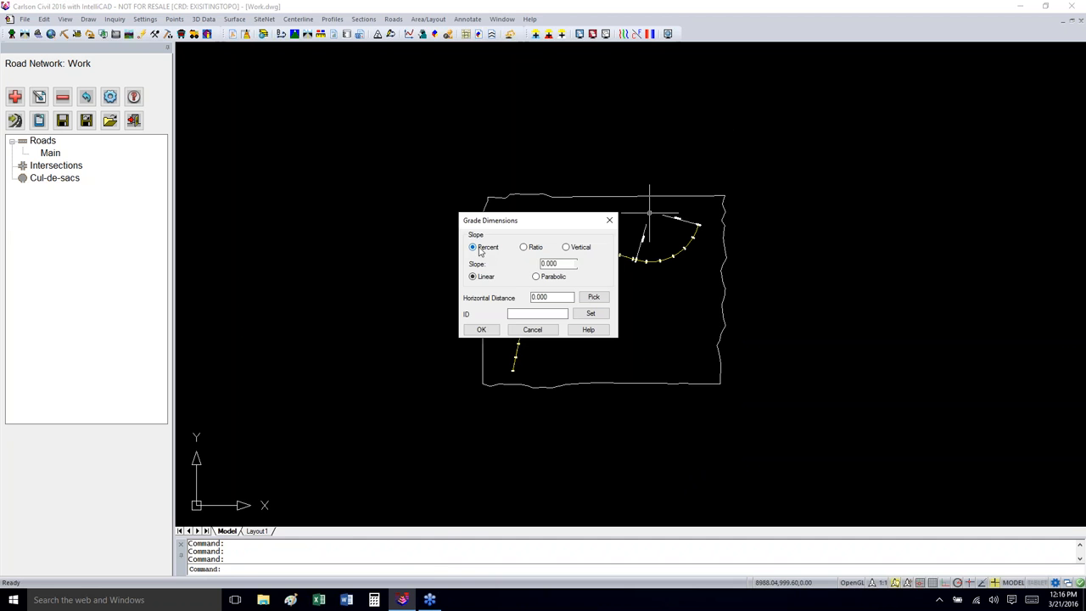
pyautogui.moveTo(565, 265); pyautogui.dragTo(524, 266)
pyautogui.write('1')
pyautogui.moveTo(553, 297); pyautogui.dragTo(532, 298)
pyautogui.write('12')
pyautogui.click(531, 313)
pyautogui.write('EP')
pyautogui.click(481, 329)
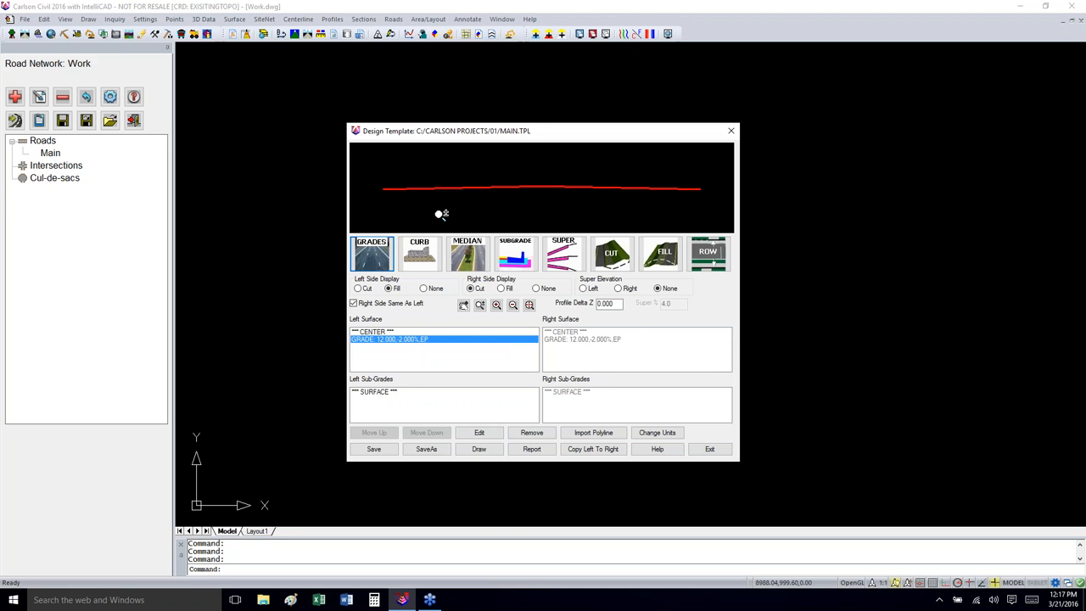
# Step: Add a shoulder grade to the template with -4% slope, 8 horizontal distance and ID Shoulder
pyautogui.click(390, 257)
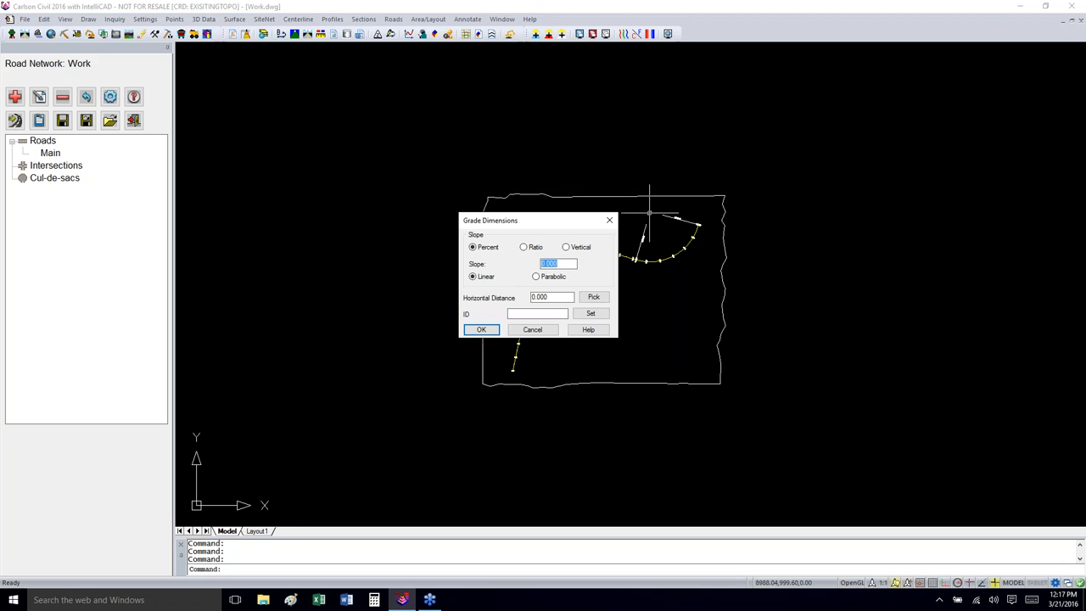
pyautogui.write('-4')
pyautogui.moveTo(554, 299); pyautogui.dragTo(526, 301)
pyautogui.write('8')
pyautogui.click(480, 330)
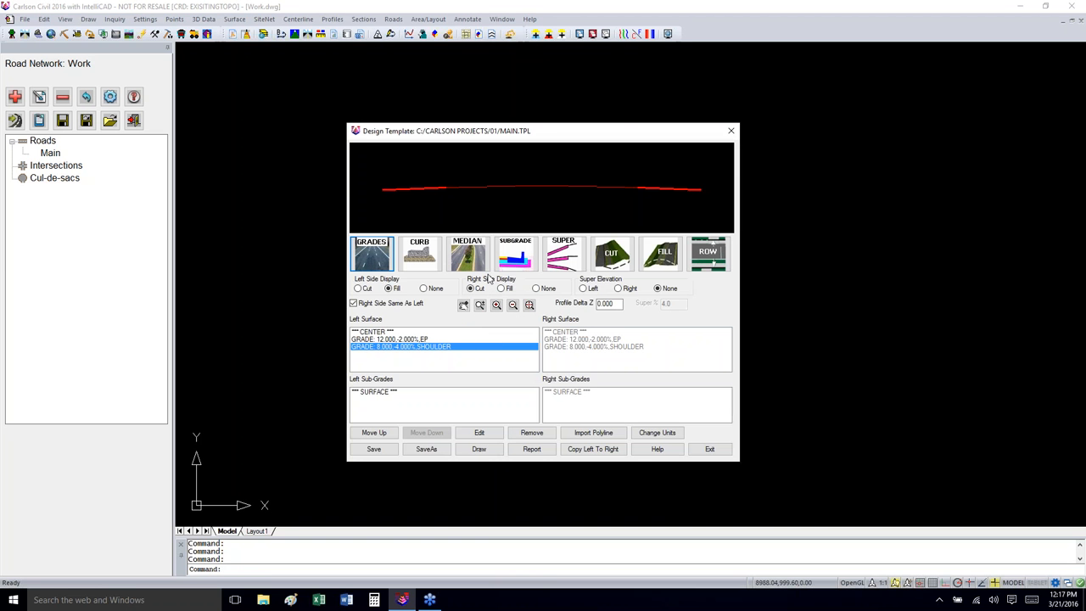
# Step: Add a recovery grade to the template with a ratio slope of -6, 12 horizontal distance and ID Recovery
pyautogui.click(370, 251)
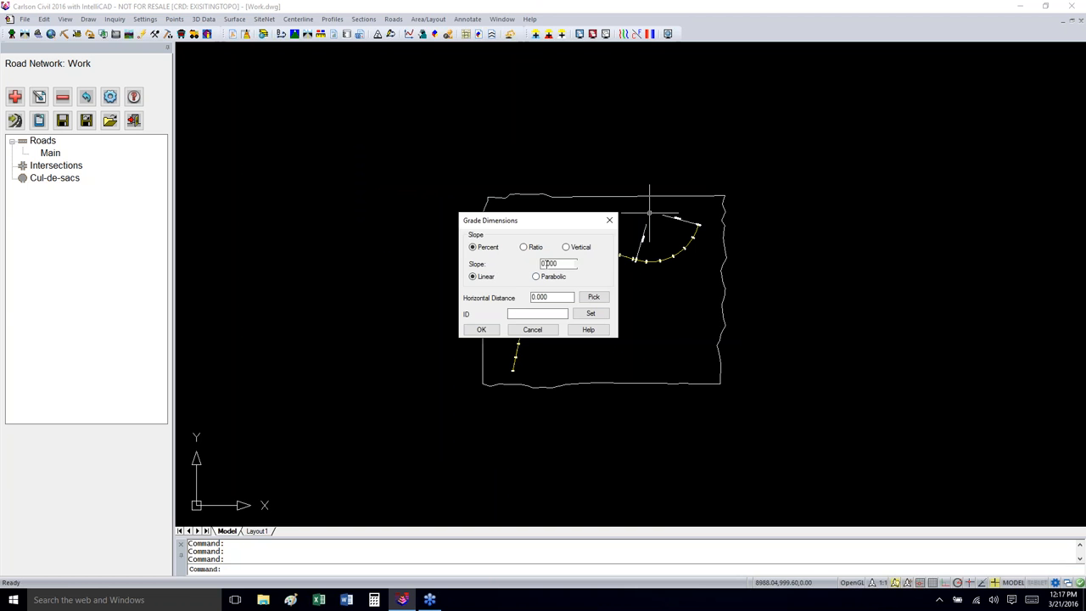
pyautogui.click(524, 247)
pyautogui.write('1')
pyautogui.moveTo(552, 297); pyautogui.dragTo(516, 298)
pyautogui.write('12')
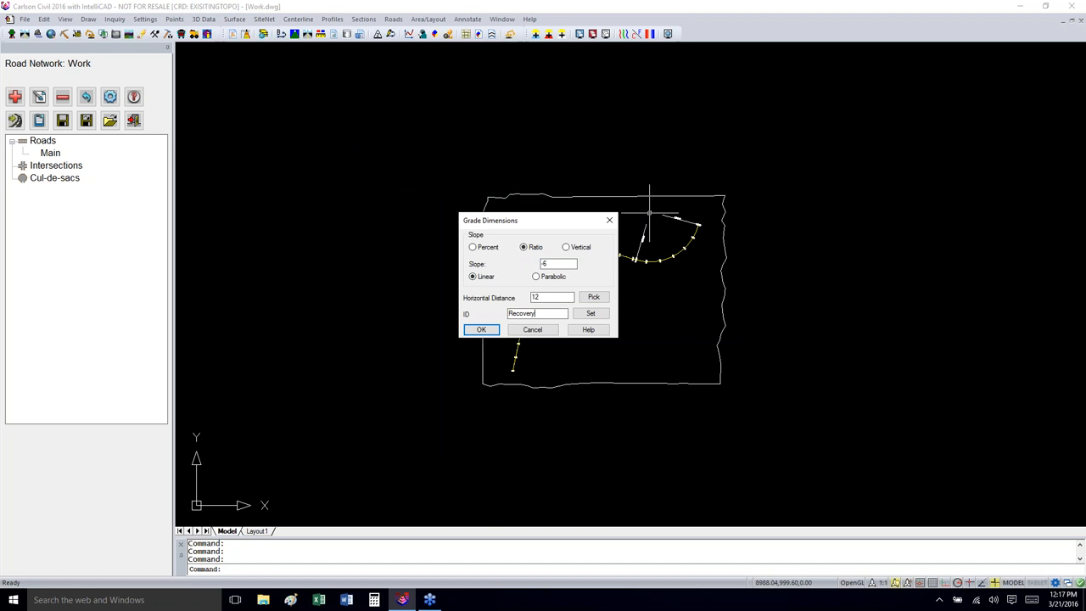
pyautogui.click(481, 330)
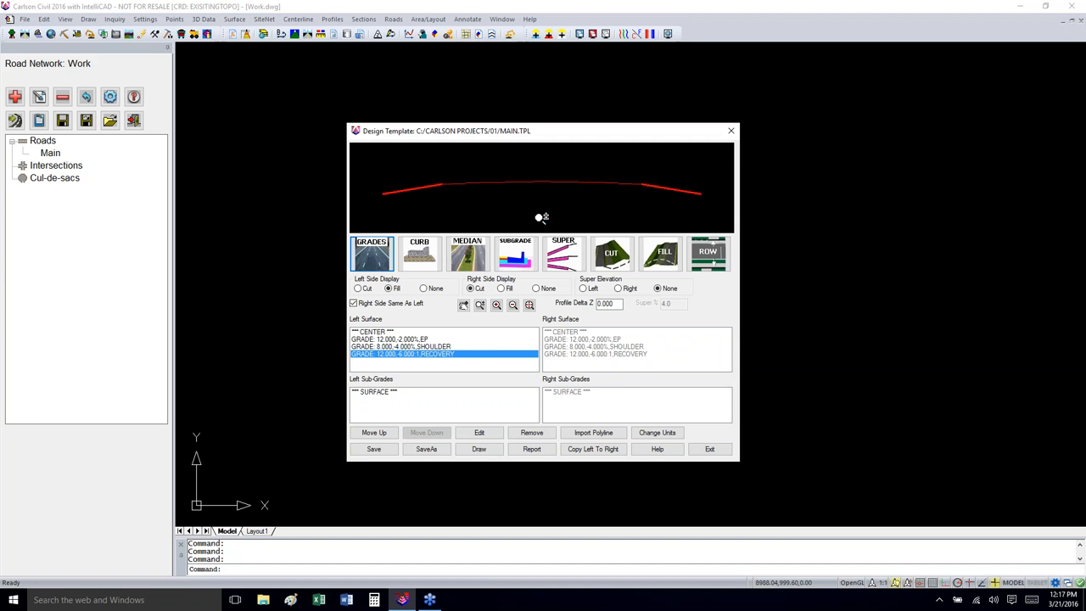
# Step: Try reordering the template's surface grades, and restore the order EP, Shoulder, Recovery
pyautogui.click(415, 347)
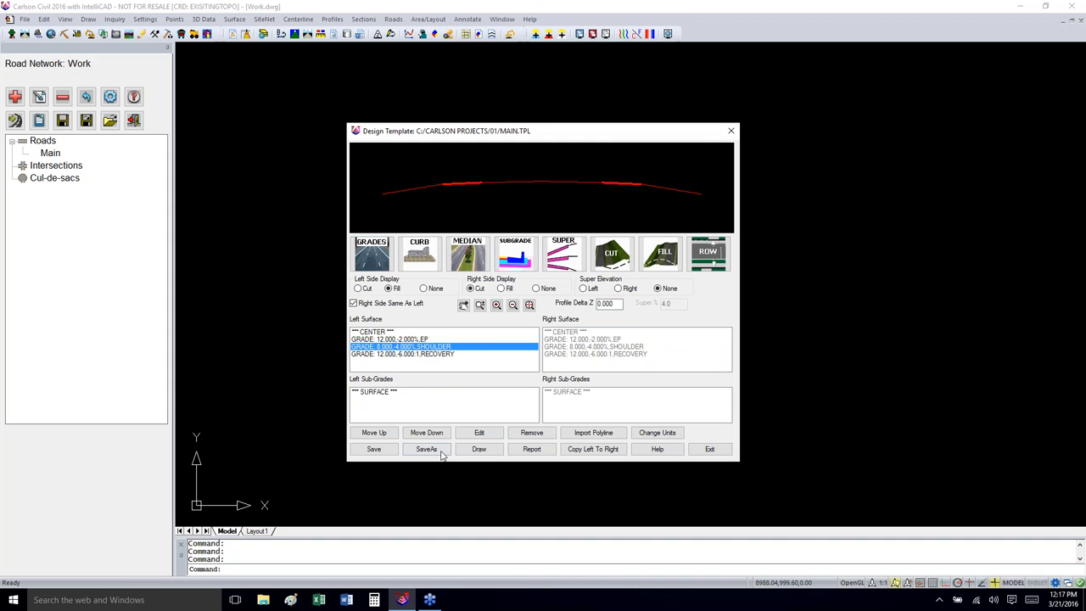
pyautogui.click(427, 433)
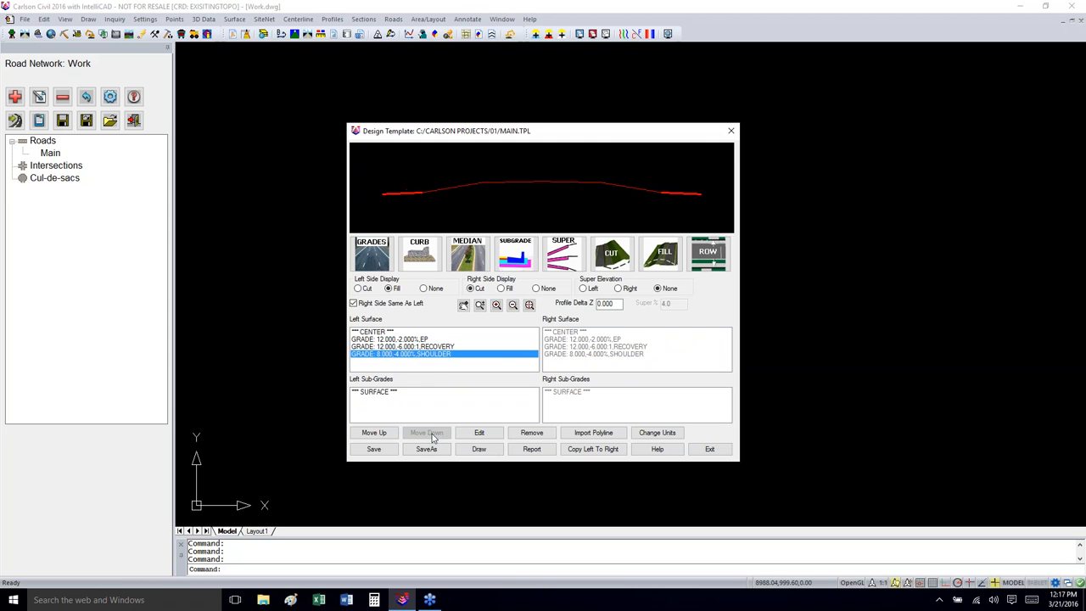
pyautogui.click(430, 347)
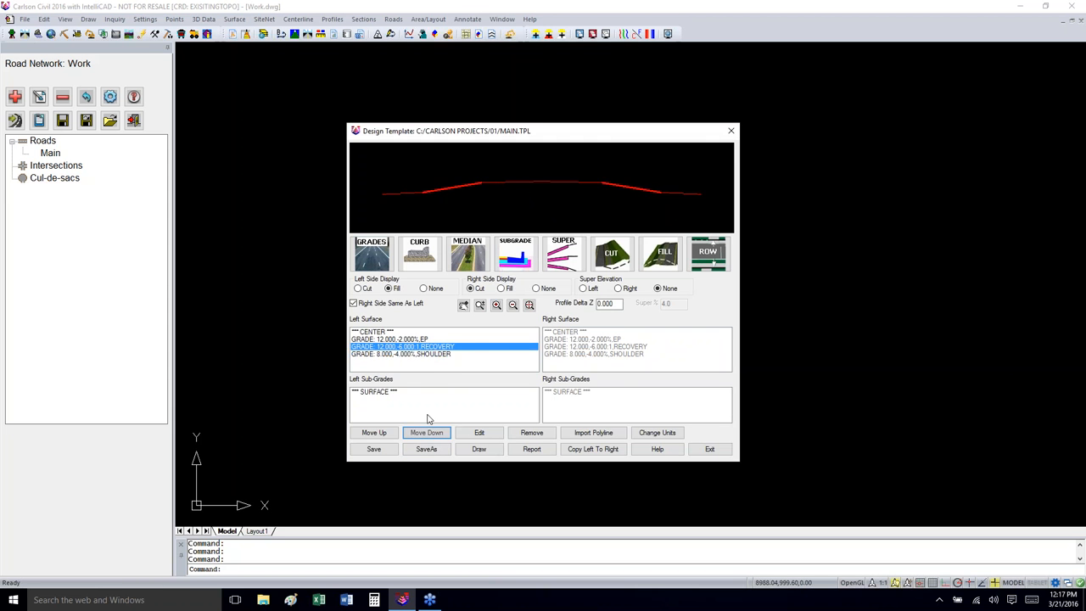
pyautogui.click(376, 433)
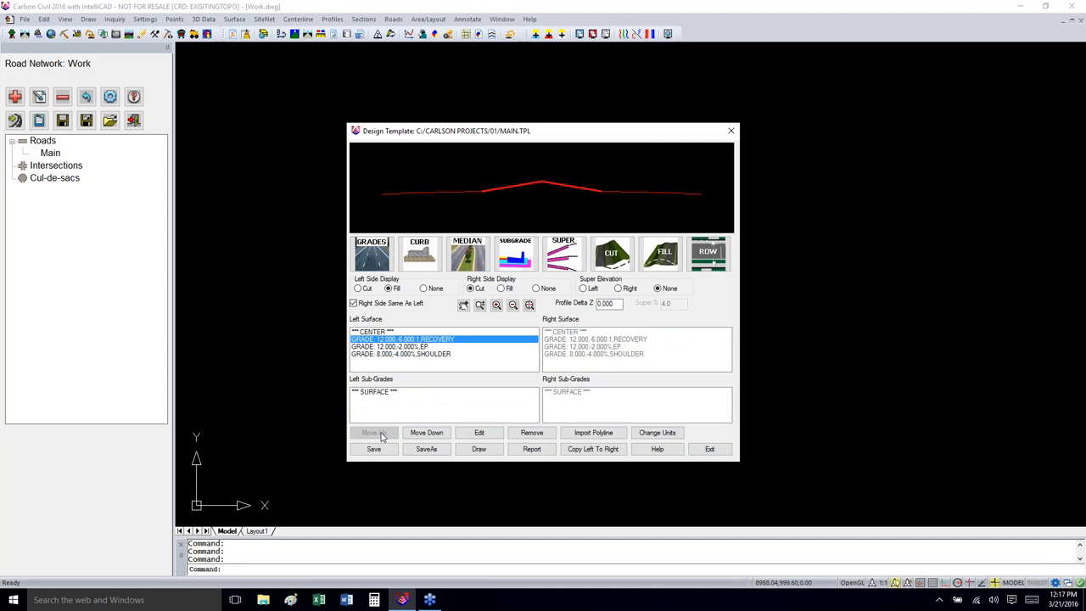
pyautogui.click(415, 348)
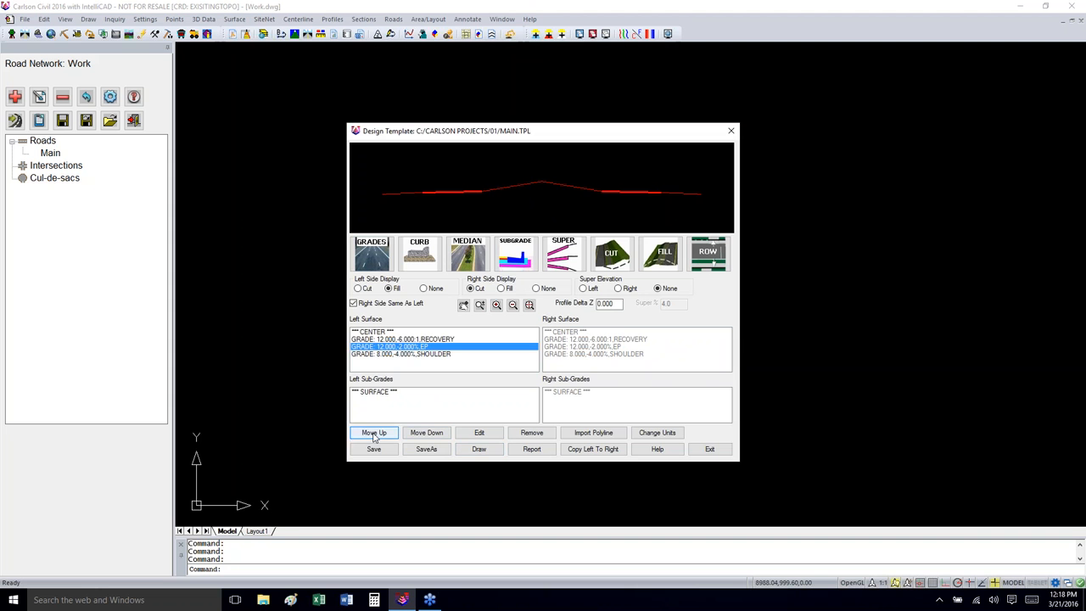
pyautogui.click(374, 434)
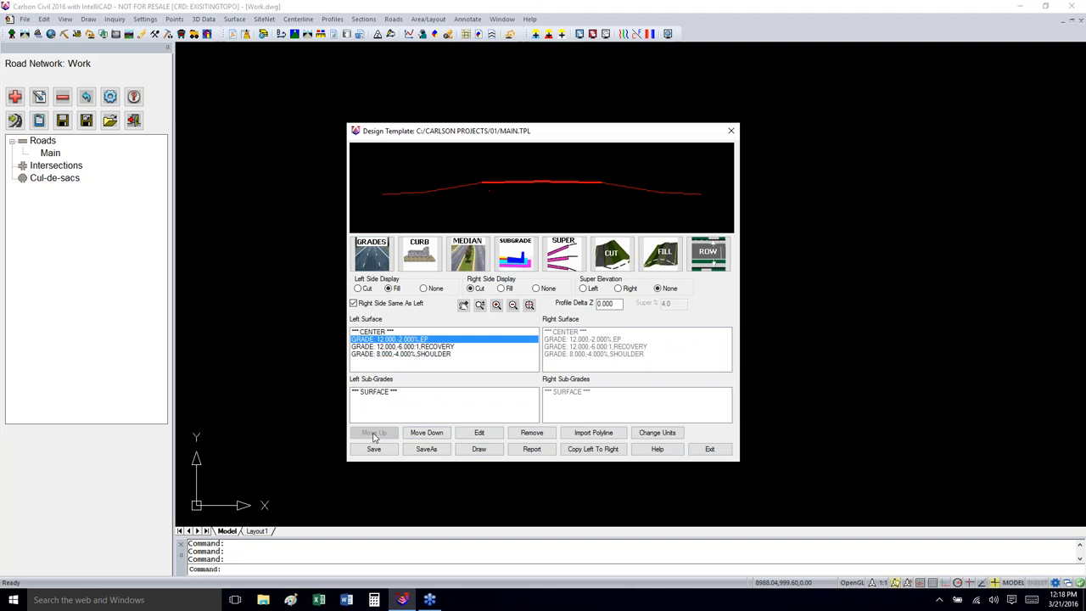
pyautogui.click(406, 355)
pyautogui.click(374, 434)
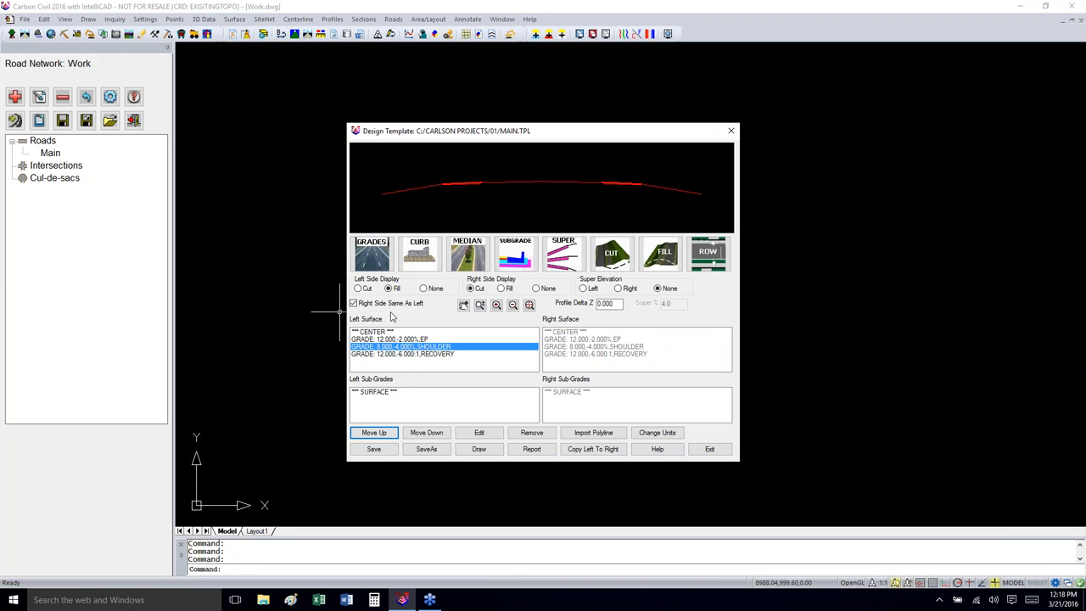
# Step: Define the template's cut grade with a ratio slope of 4 up to a depth of 6
pyautogui.click(472, 289)
pyautogui.click(604, 263)
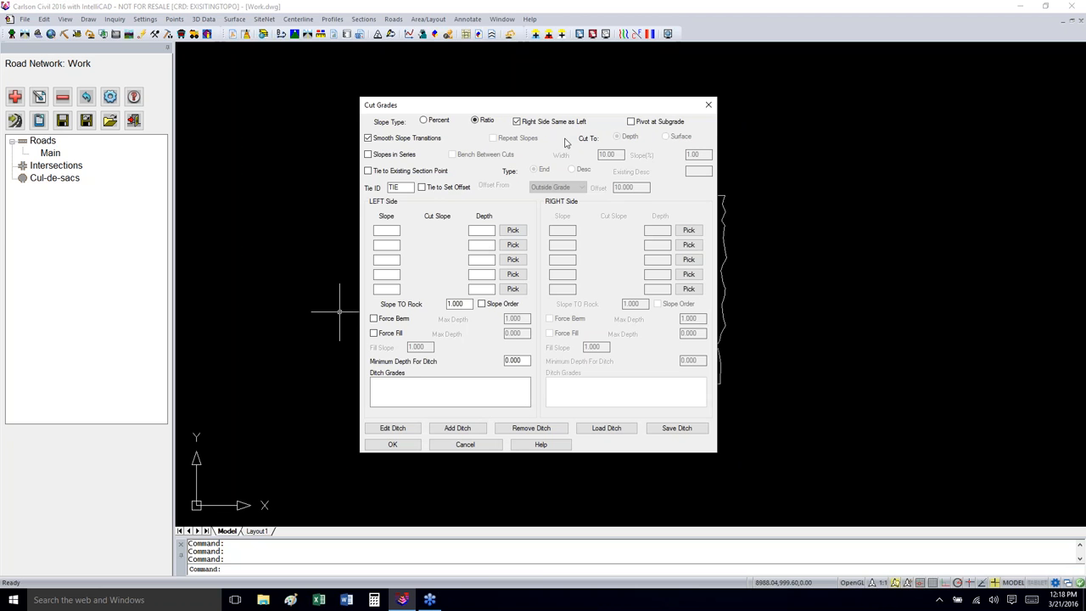
pyautogui.click(392, 230)
pyautogui.write('4')
pyautogui.click(489, 229)
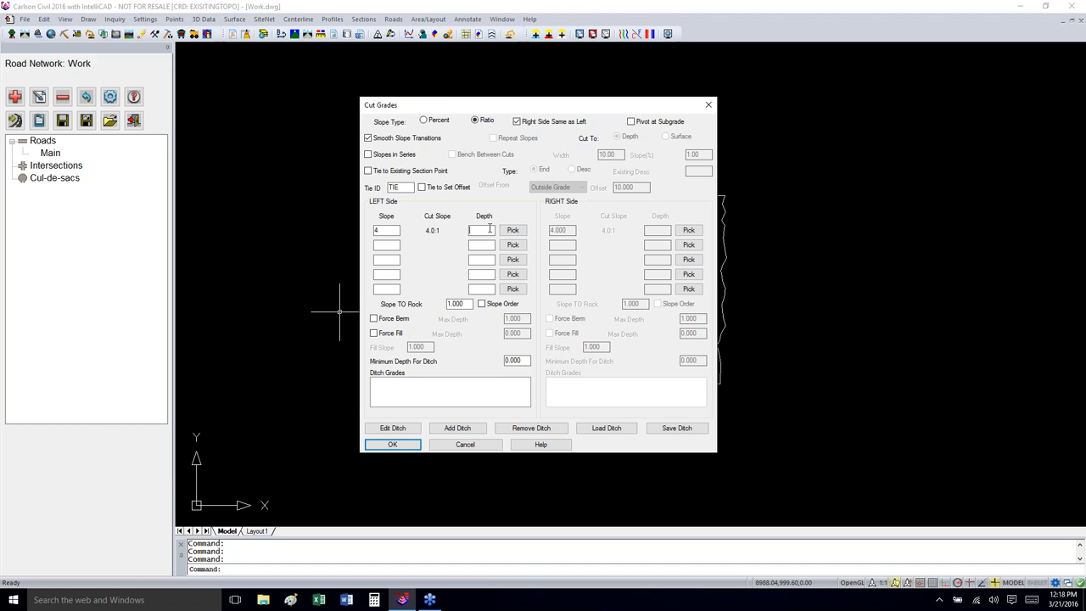
pyautogui.write('6')
# Step: Add a ditch grade to the cut grades with 0% slope, 5 horizontal distance and ID Ditch, and accept the cut settings
pyautogui.click(433, 430)
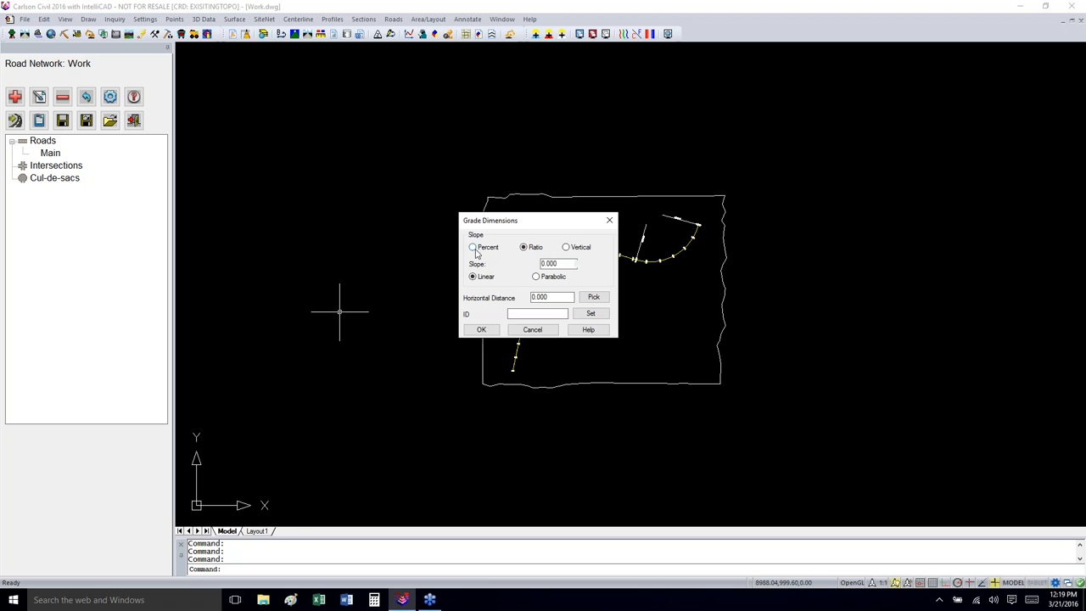
pyautogui.click(474, 248)
pyautogui.moveTo(549, 300); pyautogui.dragTo(485, 297)
pyautogui.write('5')
pyautogui.write('Ditch')
pyautogui.click(483, 329)
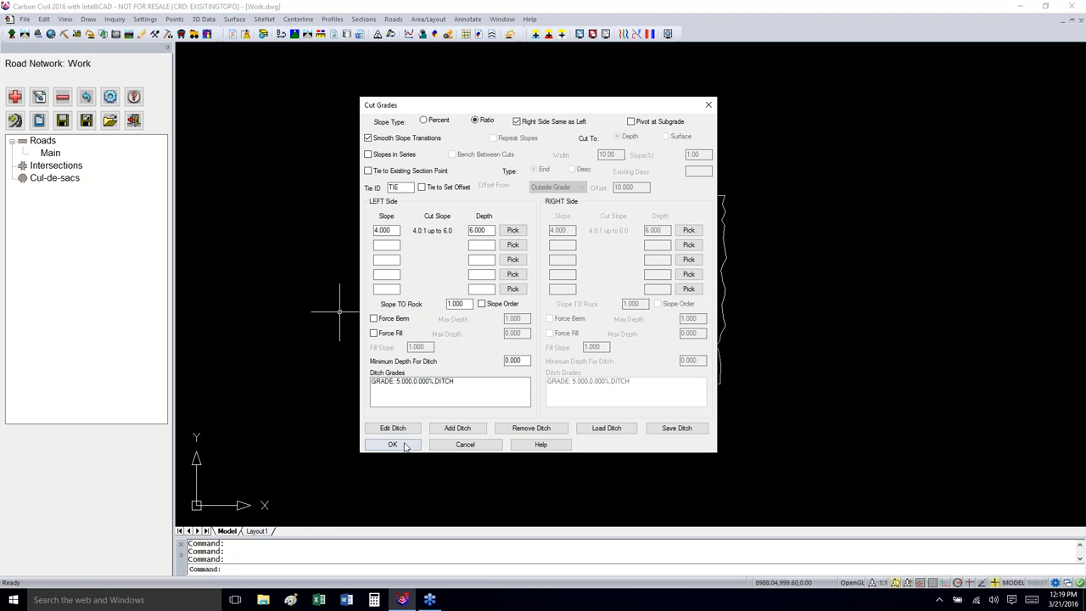
pyautogui.click(405, 447)
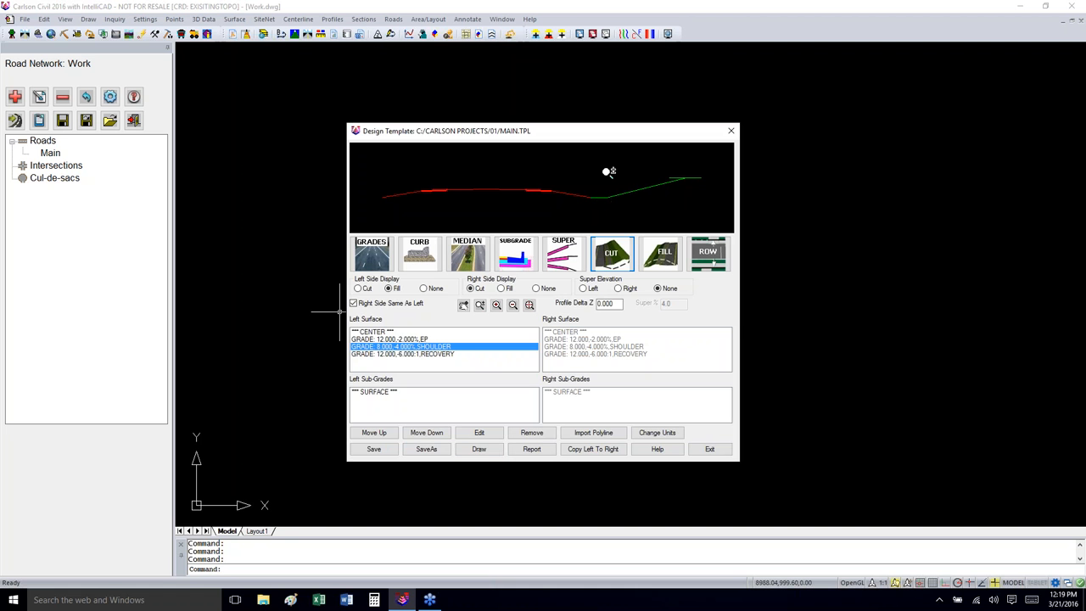
# Step: Define the template's fill grade with a ratio slope of 4 and a depth of 5
pyautogui.click(656, 258)
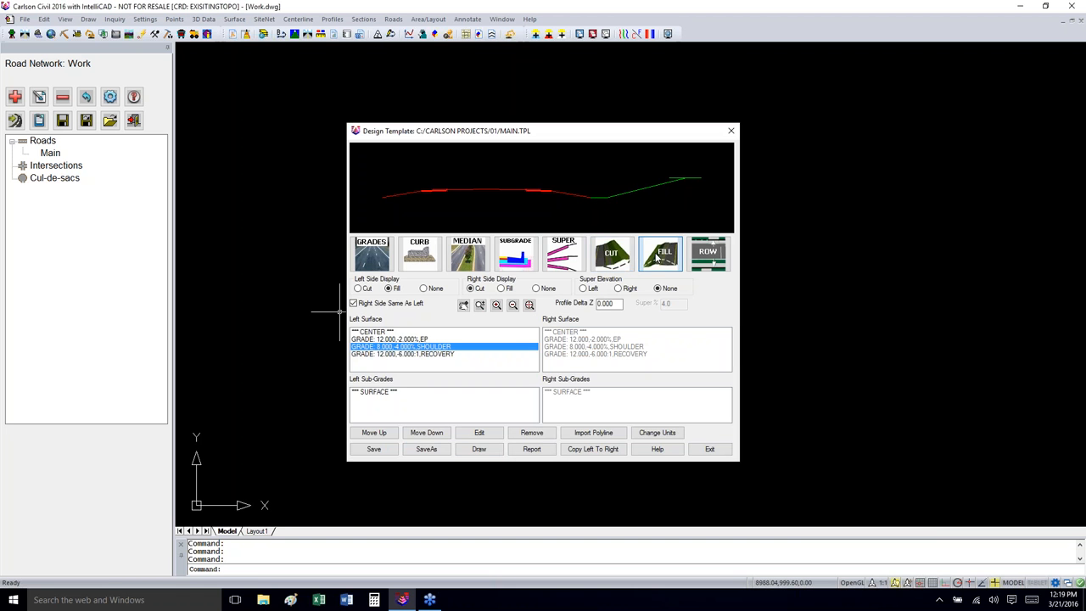
pyautogui.click(378, 228)
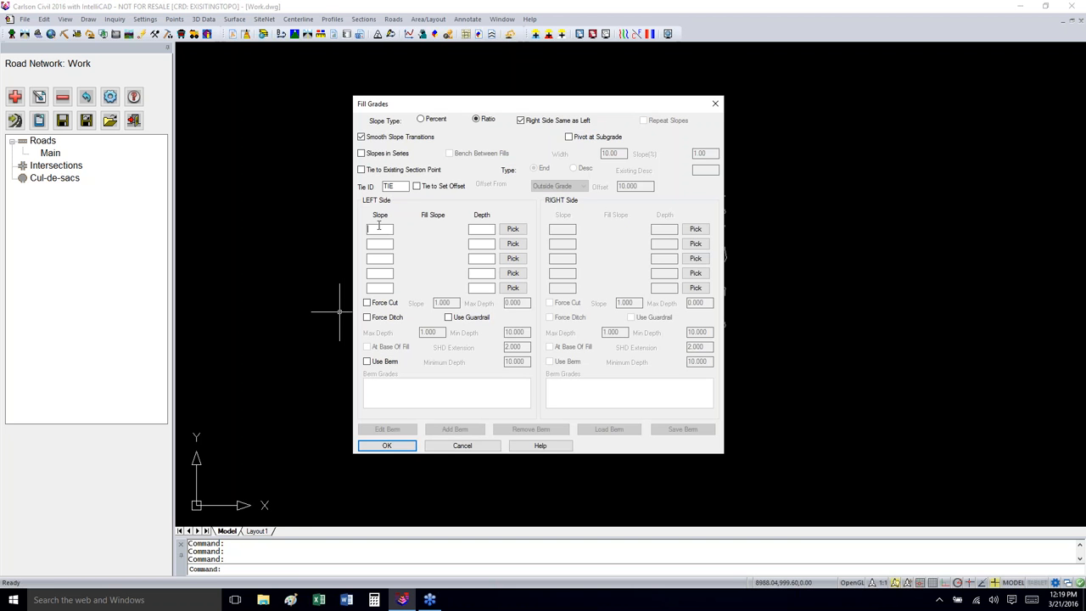
pyautogui.write('4')
pyautogui.click(481, 231)
pyautogui.write('5')
pyautogui.click(401, 448)
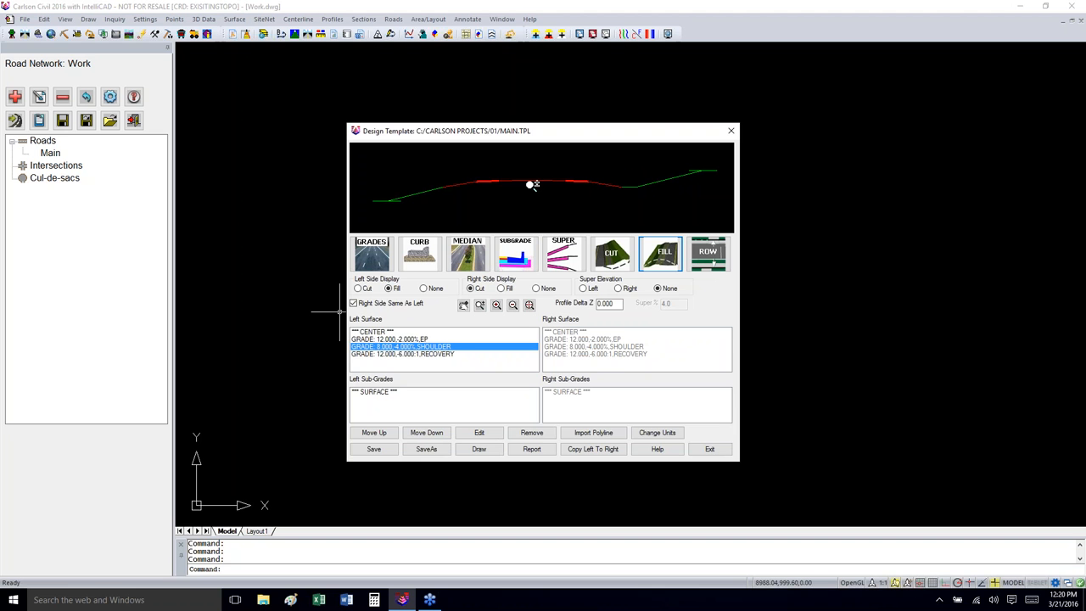
# Step: Add a subgrade intersecting the surface Straight Up, with 0 horizontal offset, -0.5 vertical offset, 12 distance and material Bit
pyautogui.click(522, 261)
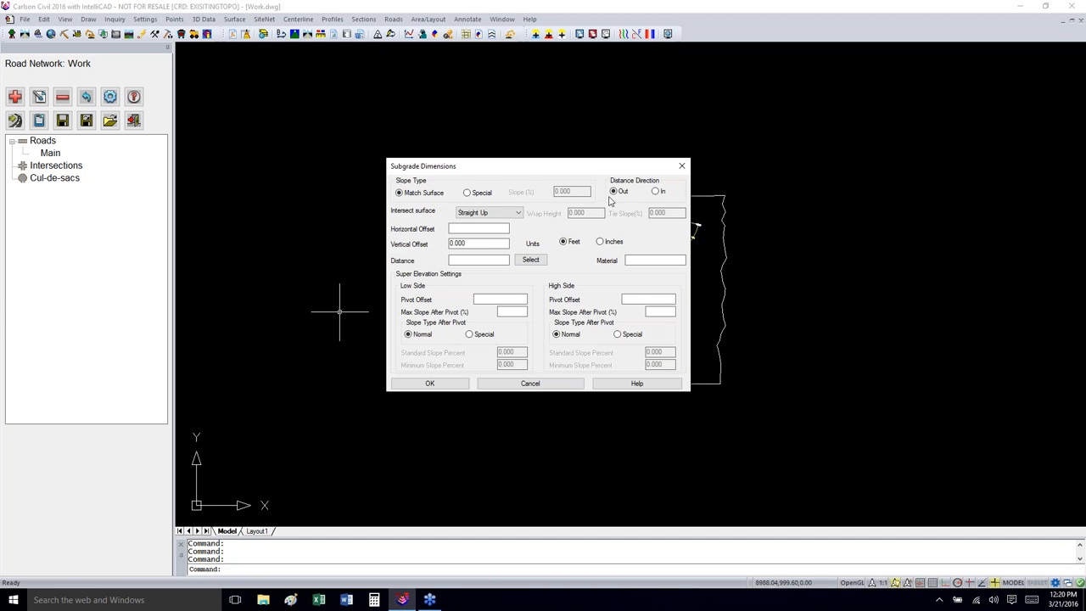
pyautogui.click(494, 214)
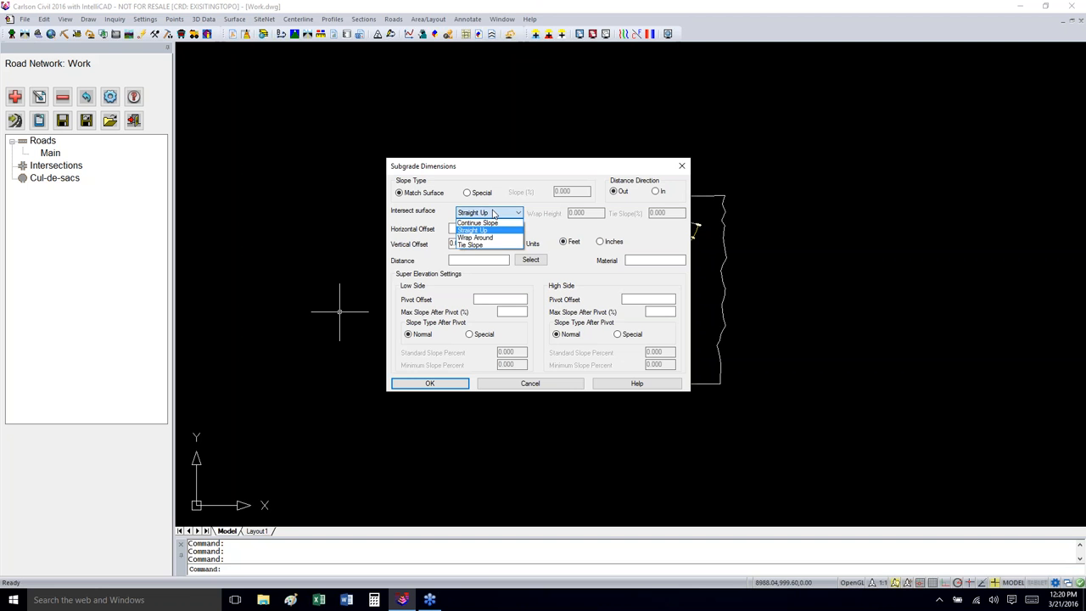
pyautogui.click(482, 230)
pyautogui.click(482, 229)
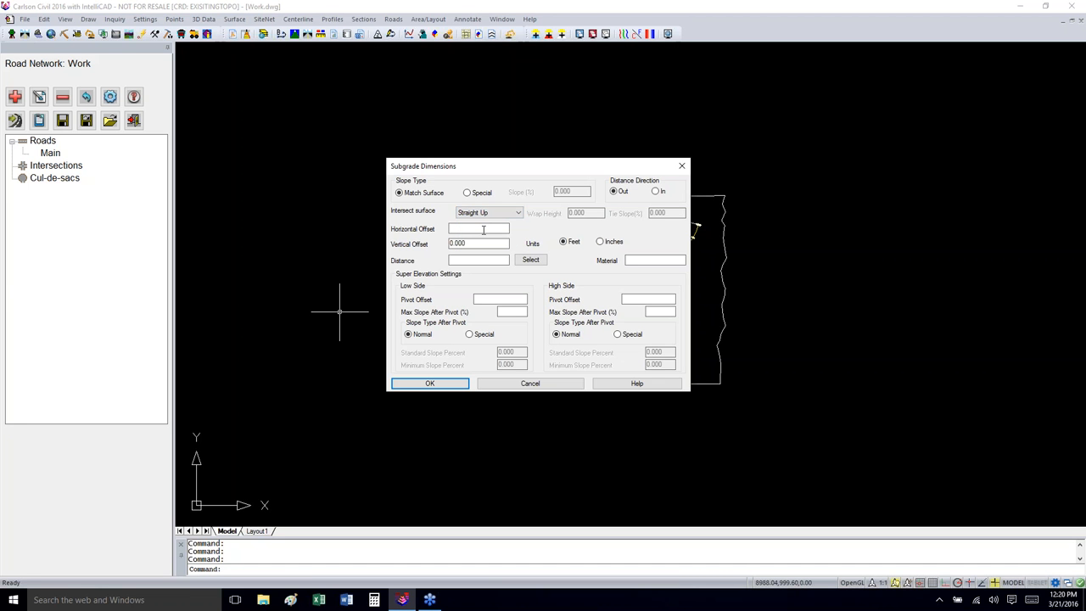
pyautogui.write('0')
pyautogui.moveTo(479, 249); pyautogui.dragTo(442, 248)
pyautogui.press('BackSpace')
pyautogui.write('5')
pyautogui.click(469, 258)
pyautogui.write('12')
pyautogui.click(636, 259)
pyautogui.write('Bit')
pyautogui.click(431, 383)
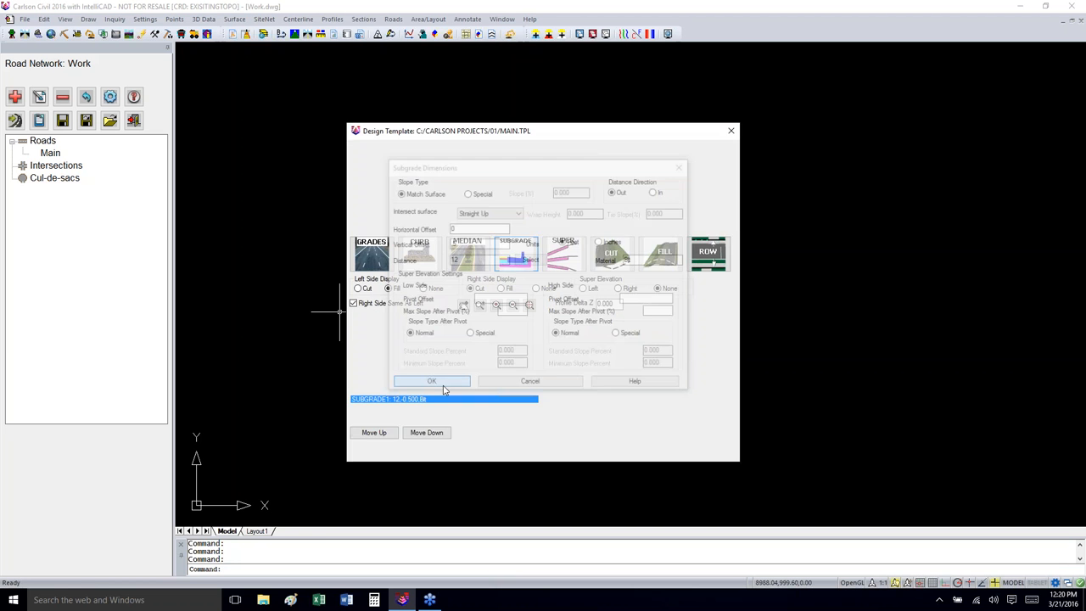
# Step: Add a second subgrade with 0 horizontal offset, -1 vertical offset, 12 distance and material Sand
pyautogui.scroll(2, 533, 179)
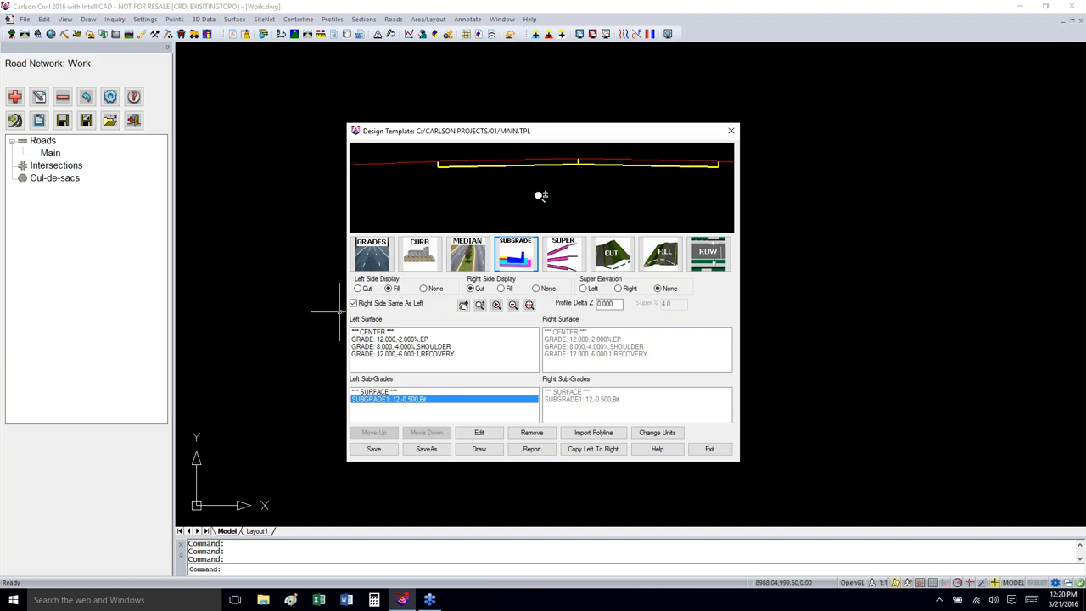
pyautogui.moveTo(541, 194); pyautogui.dragTo(540, 209, button='middle')
pyautogui.scroll(3, 534, 201)
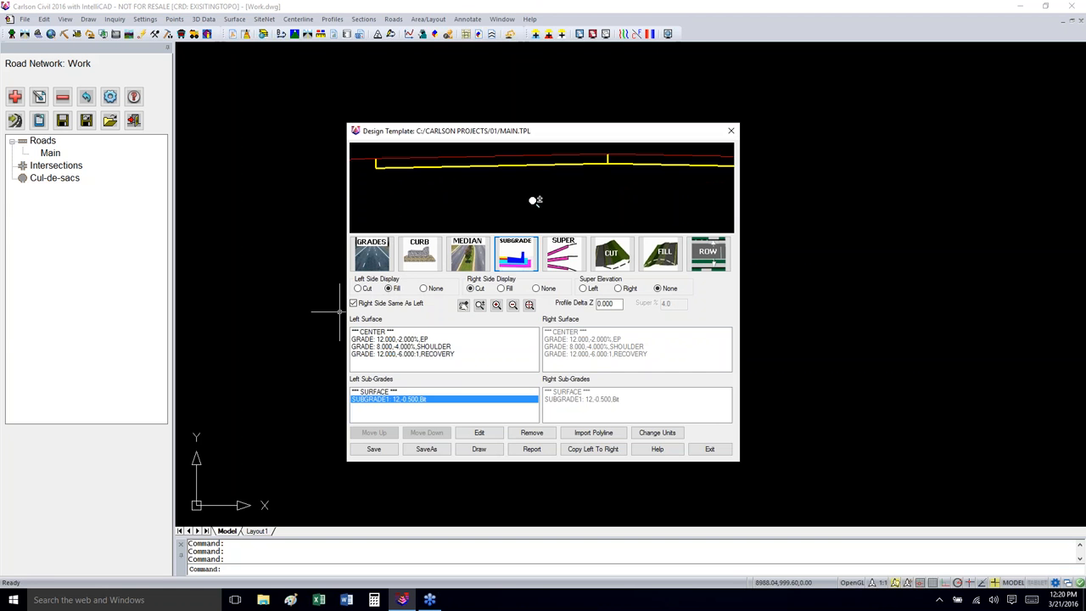
pyautogui.scroll(-2, 533, 201)
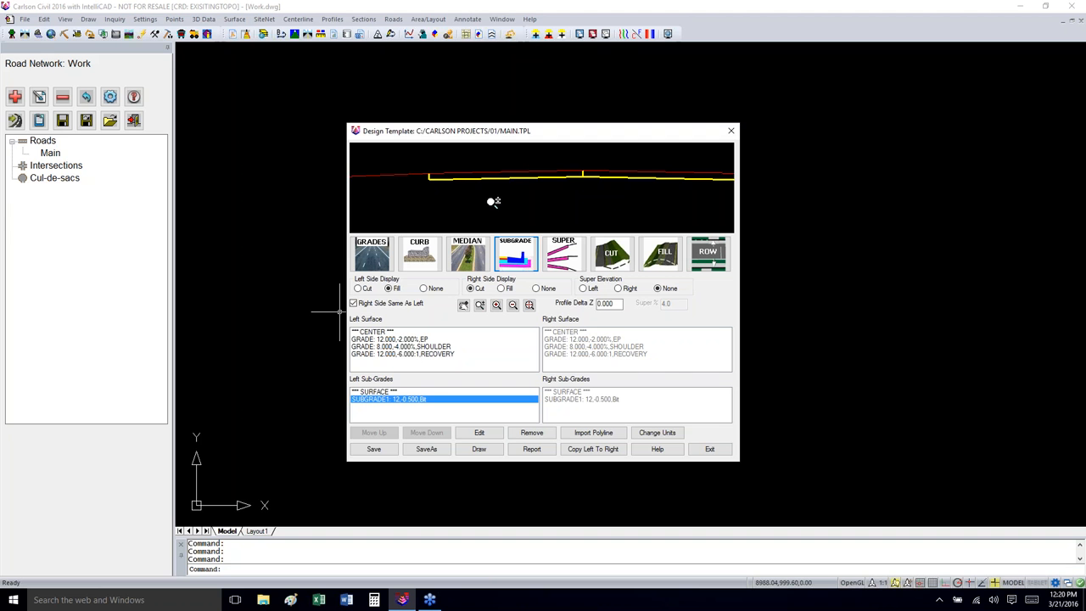
pyautogui.moveTo(501, 199); pyautogui.dragTo(463, 192, button='middle')
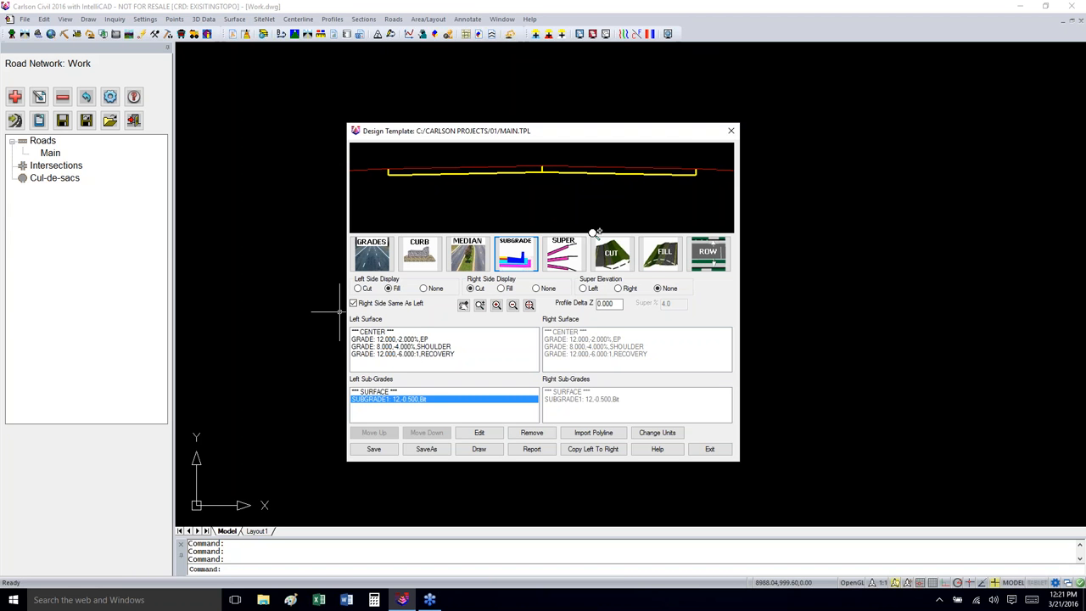
pyautogui.click(513, 259)
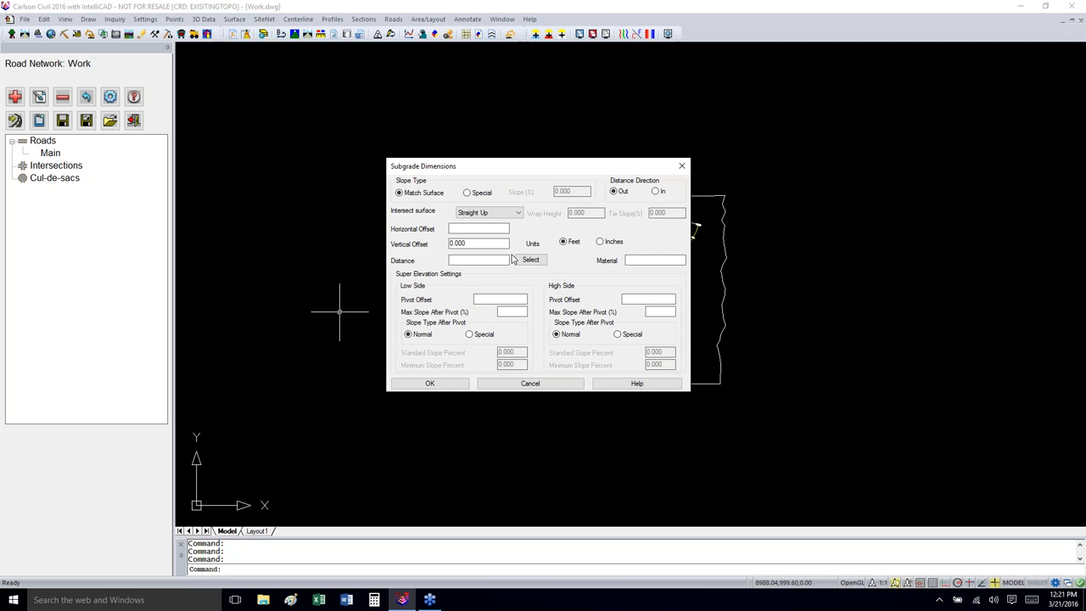
pyautogui.click(475, 228)
pyautogui.write('0')
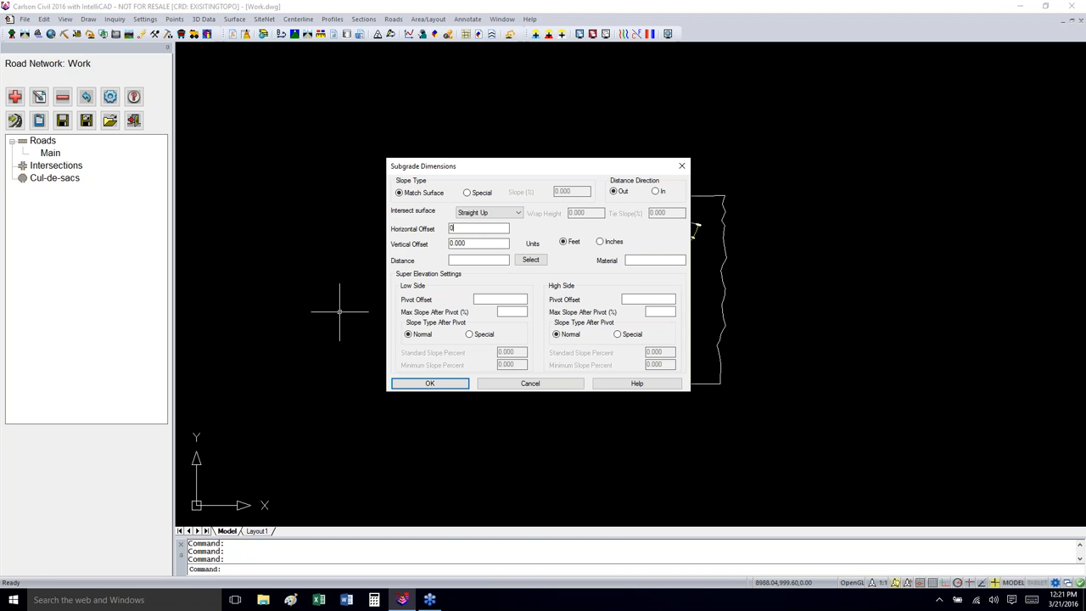
pyautogui.moveTo(484, 244); pyautogui.dragTo(439, 245)
pyautogui.write('1')
pyautogui.click(475, 261)
pyautogui.write('12')
pyautogui.click(633, 256)
pyautogui.write('Sand')
pyautogui.click(429, 382)
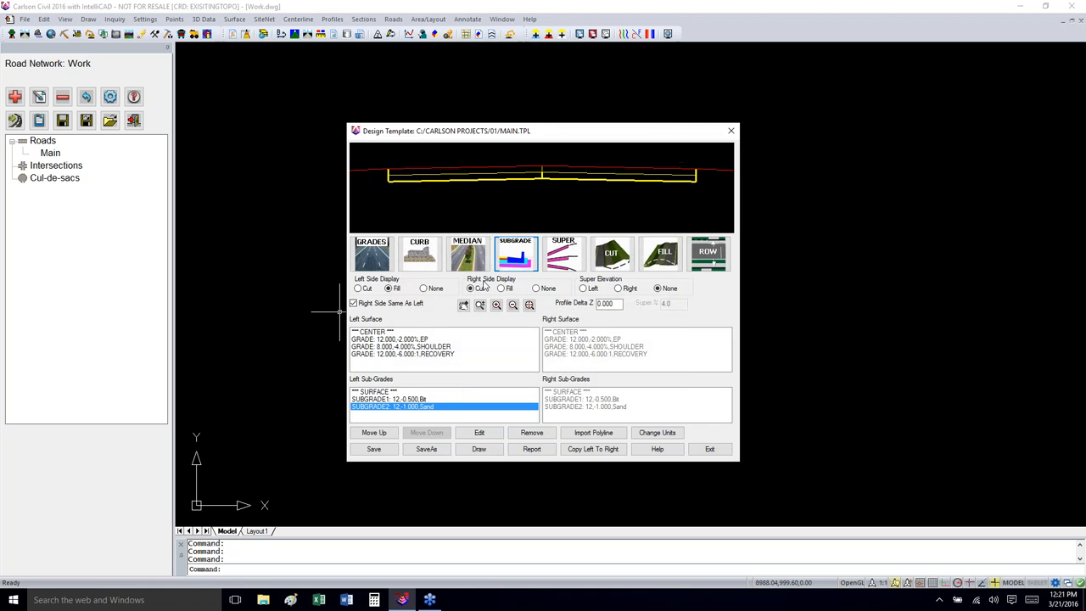
# Step: Add a third subgrade with -1.75 vertical offset, 12 distance and material Agg
pyautogui.click(513, 255)
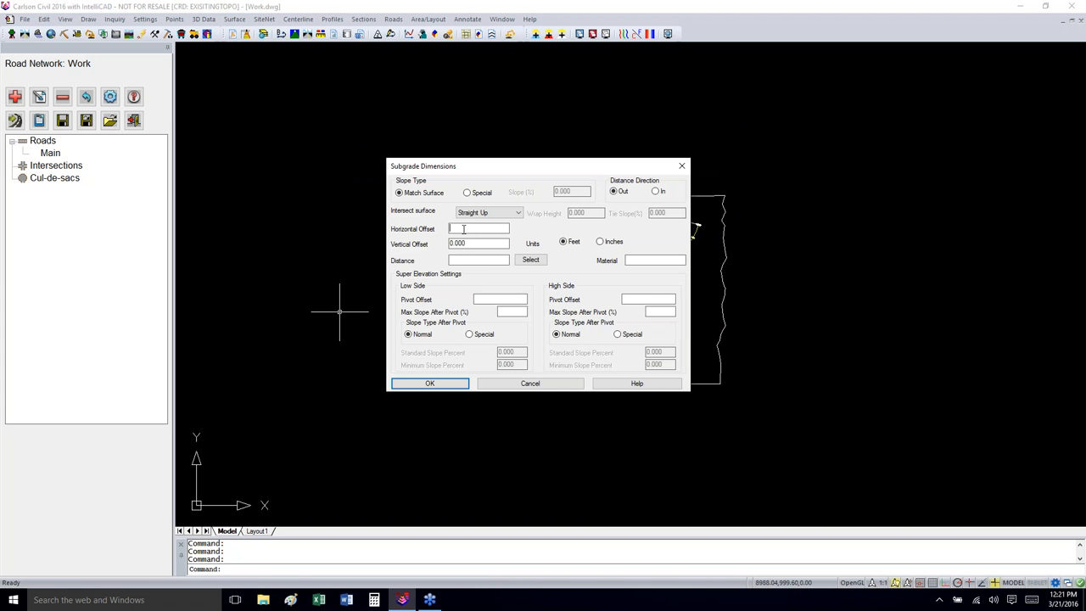
pyautogui.write('1.75')
pyautogui.moveTo(462, 229); pyautogui.dragTo(404, 243)
pyautogui.write('01')
pyautogui.click(449, 384)
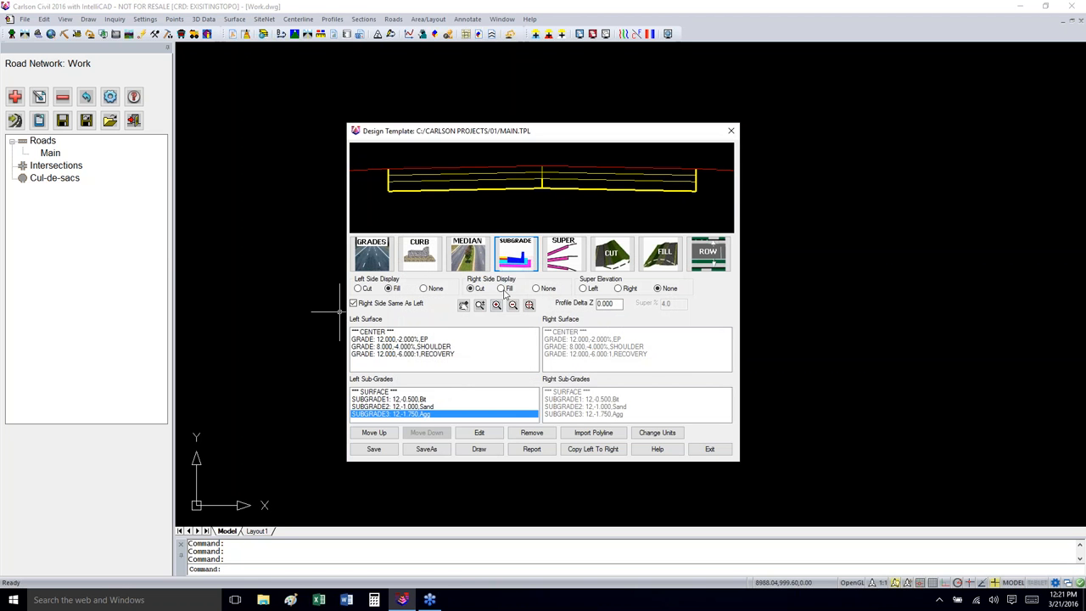
# Step: Add a shoulder subgrade with 12 horizontal offset, -0.83 vertical offset, 8 distance and material Shoulder Agg
pyautogui.click(524, 258)
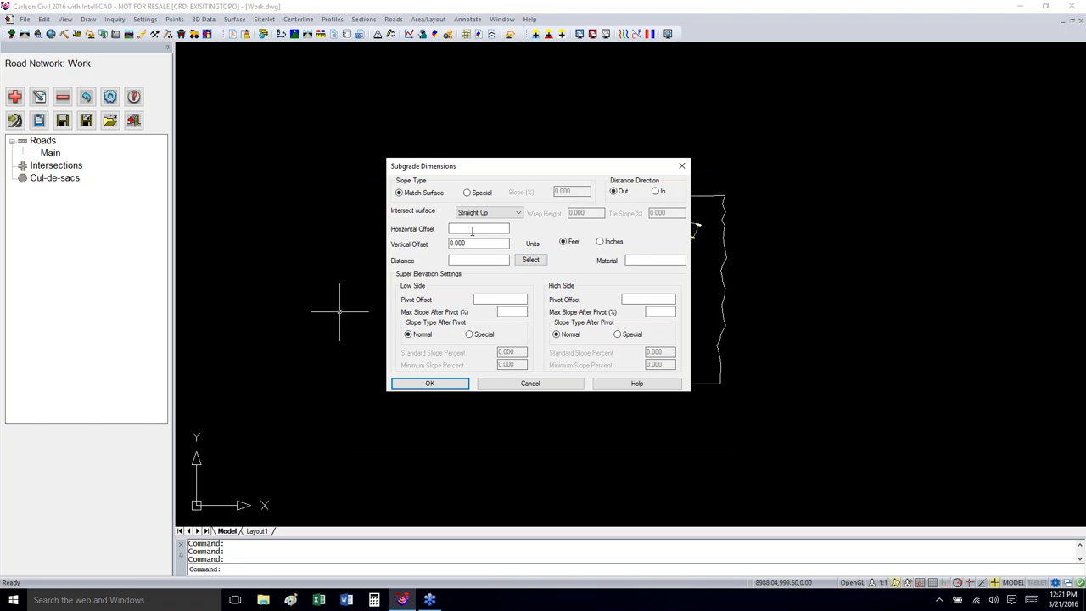
pyautogui.write('12')
pyautogui.moveTo(476, 243); pyautogui.dragTo(436, 245)
pyautogui.press('BackSpace')
pyautogui.write('Shoulder Agg')
pyautogui.click(429, 383)
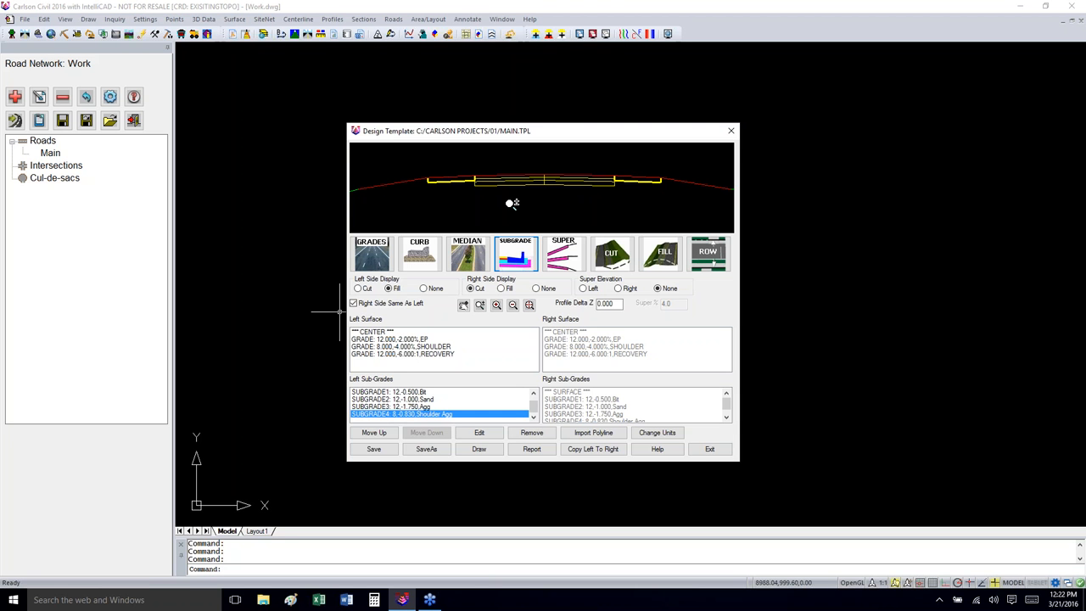
# Step: Review the curb dimension settings and the options for saving and loading curb files, without adding a curb
pyautogui.click(419, 257)
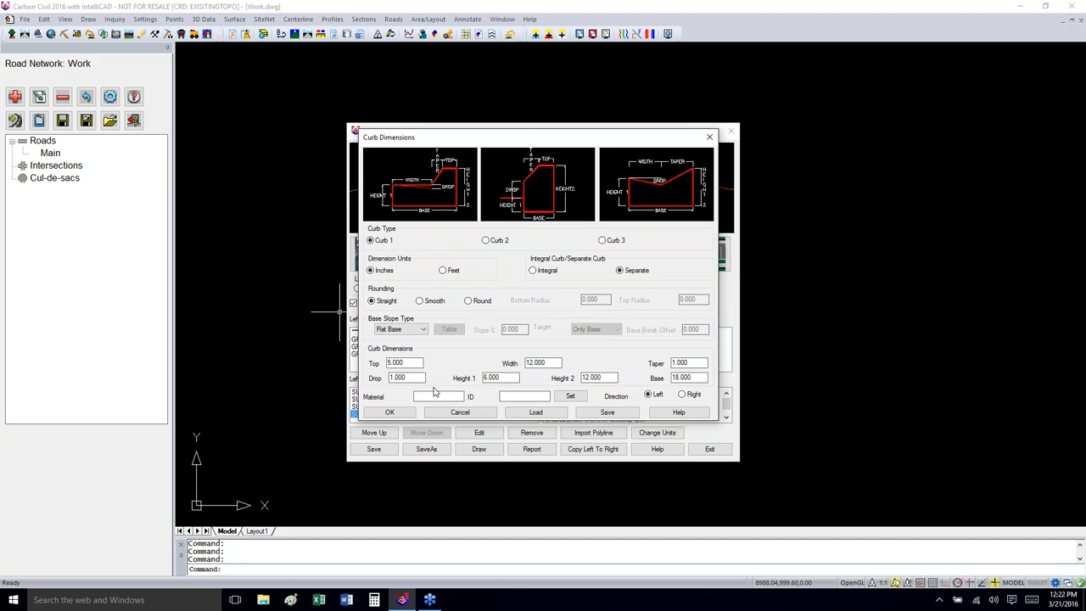
pyautogui.click(587, 414)
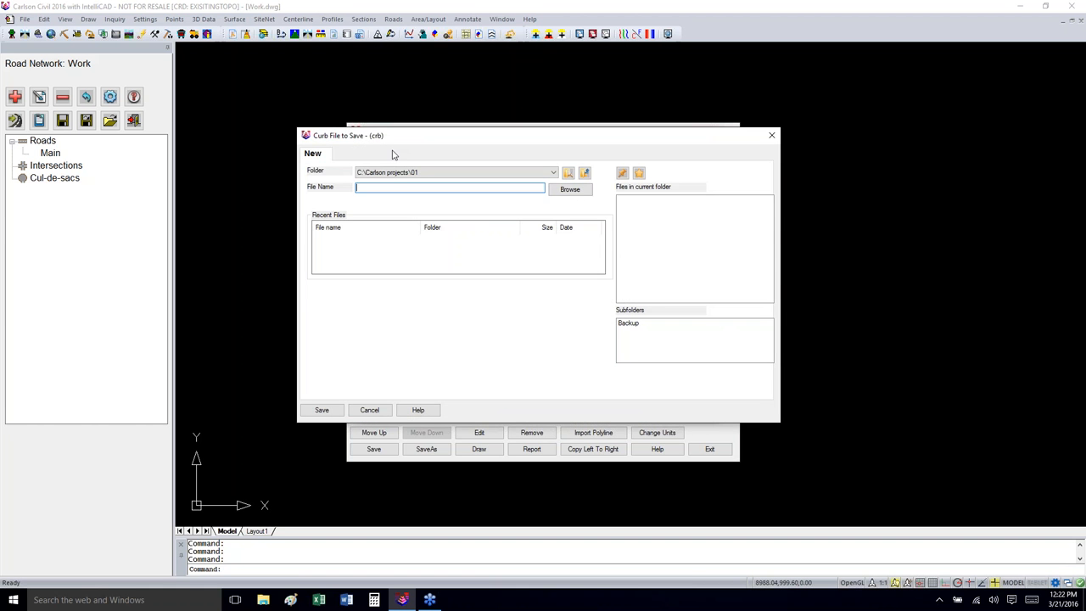
pyautogui.click(370, 410)
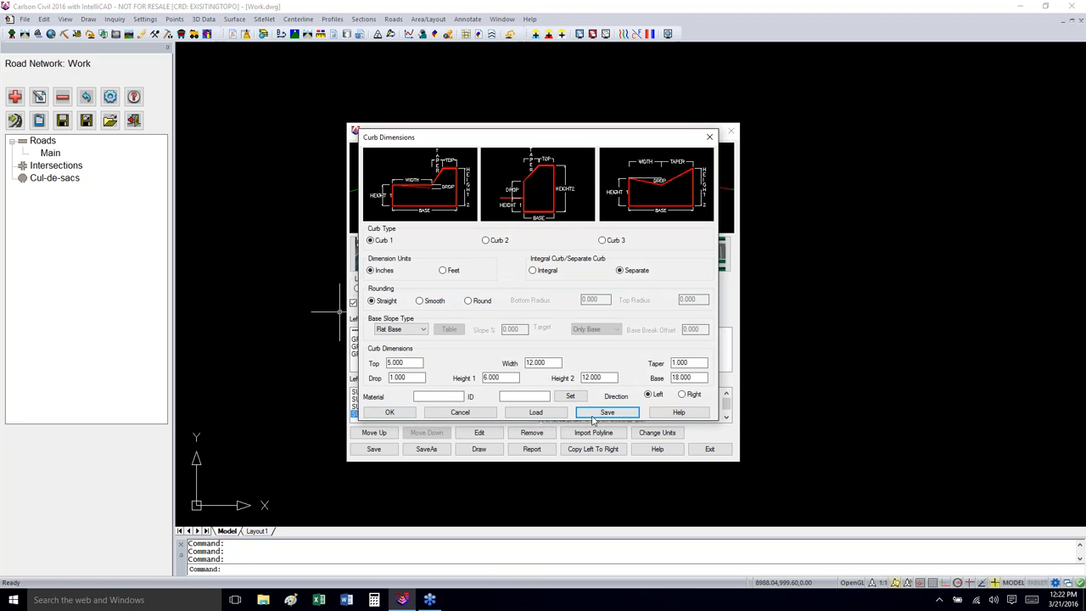
pyautogui.click(547, 415)
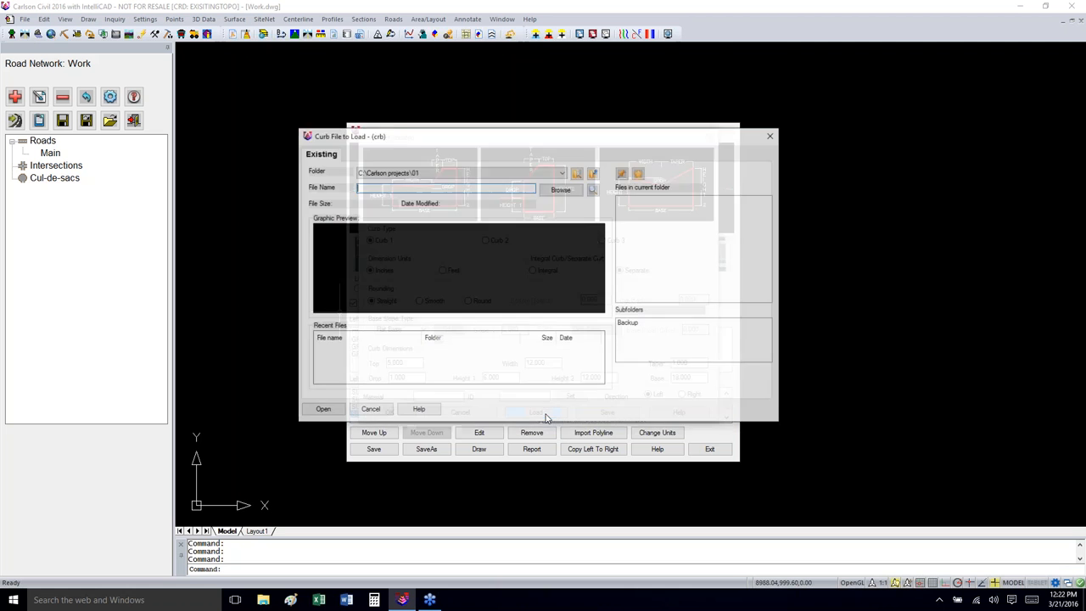
pyautogui.click(371, 409)
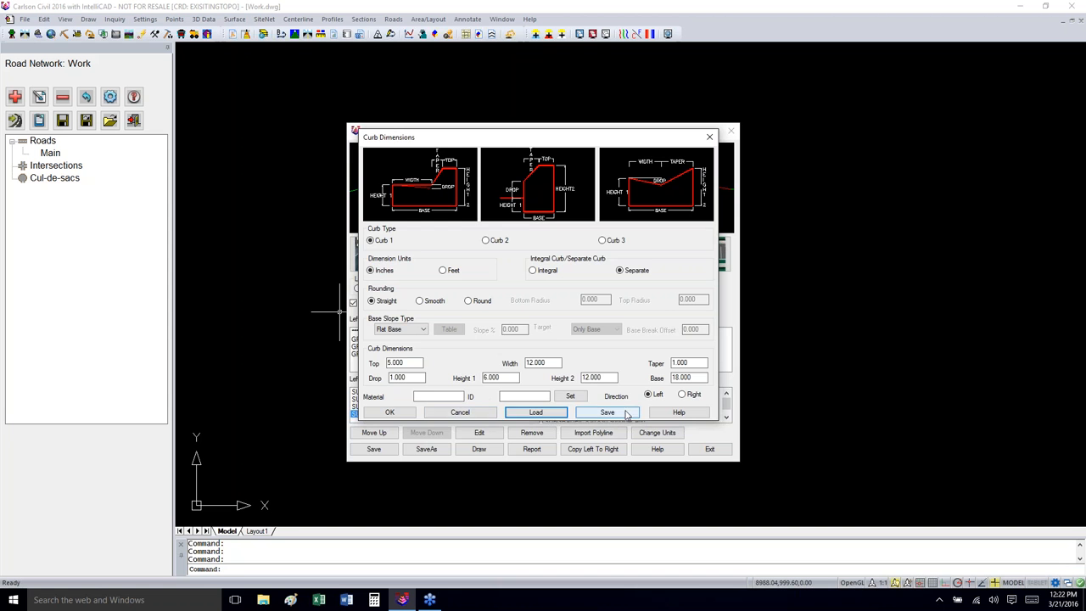
pyautogui.click(475, 413)
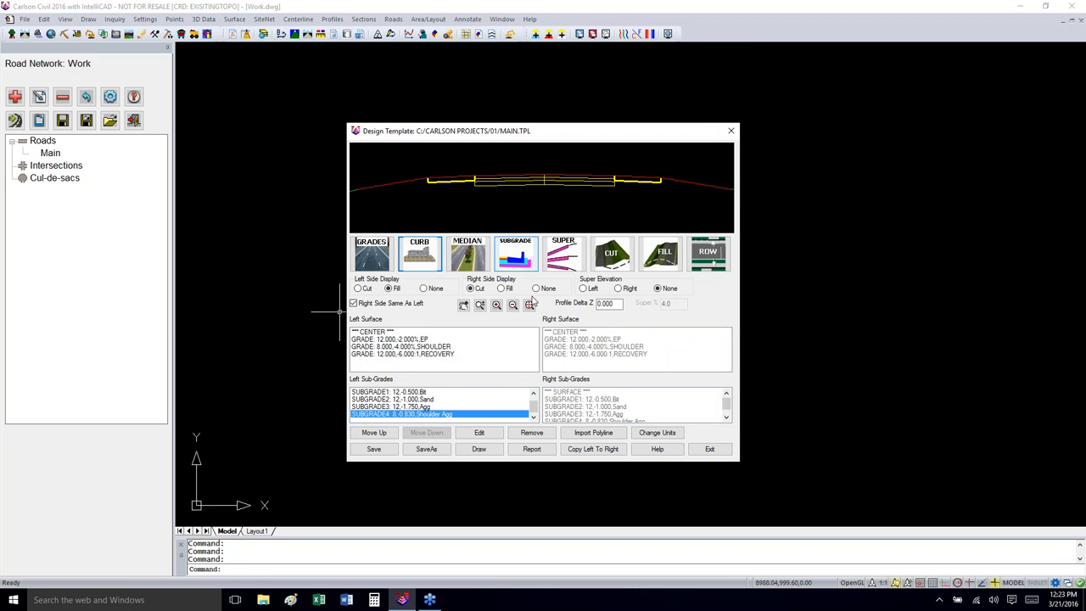
# Step: Save the completed Main template, accept the road's settings and process the road network with the changed template
pyautogui.click(373, 448)
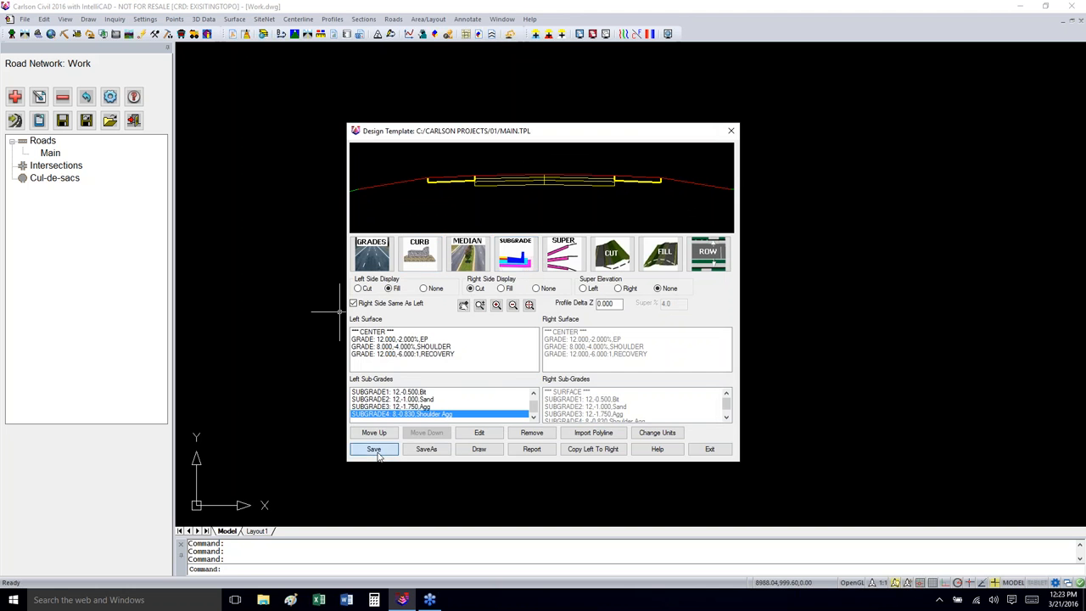
pyautogui.click(717, 449)
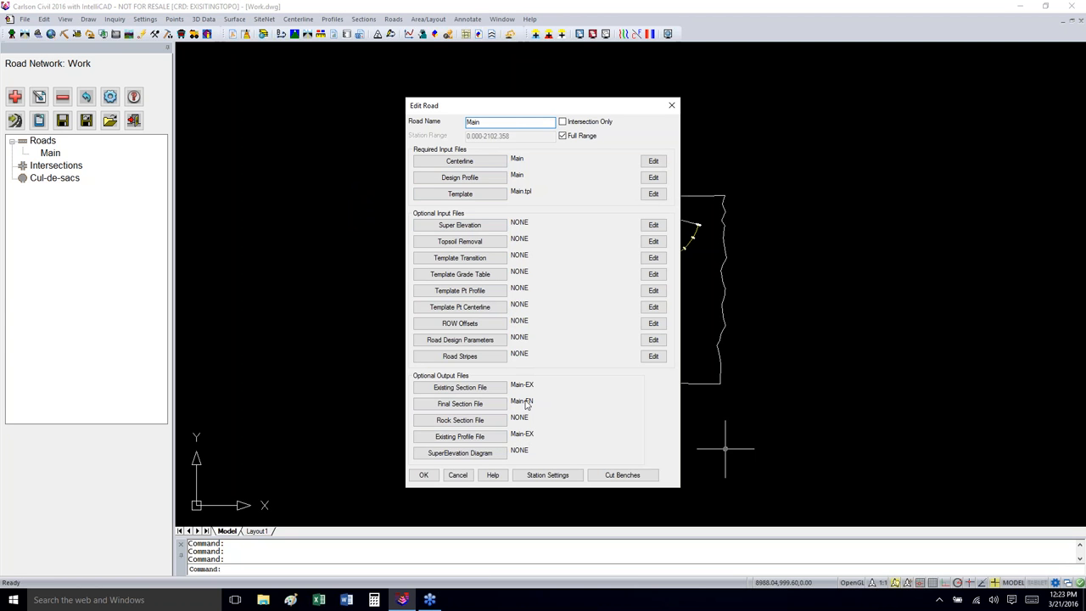
pyautogui.click(425, 475)
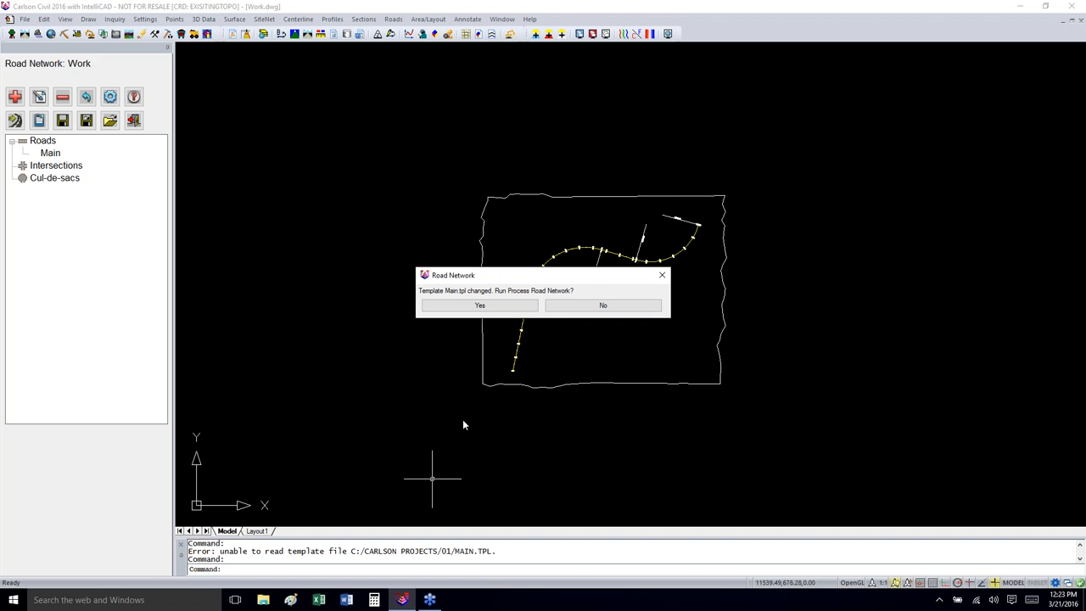
pyautogui.click(480, 305)
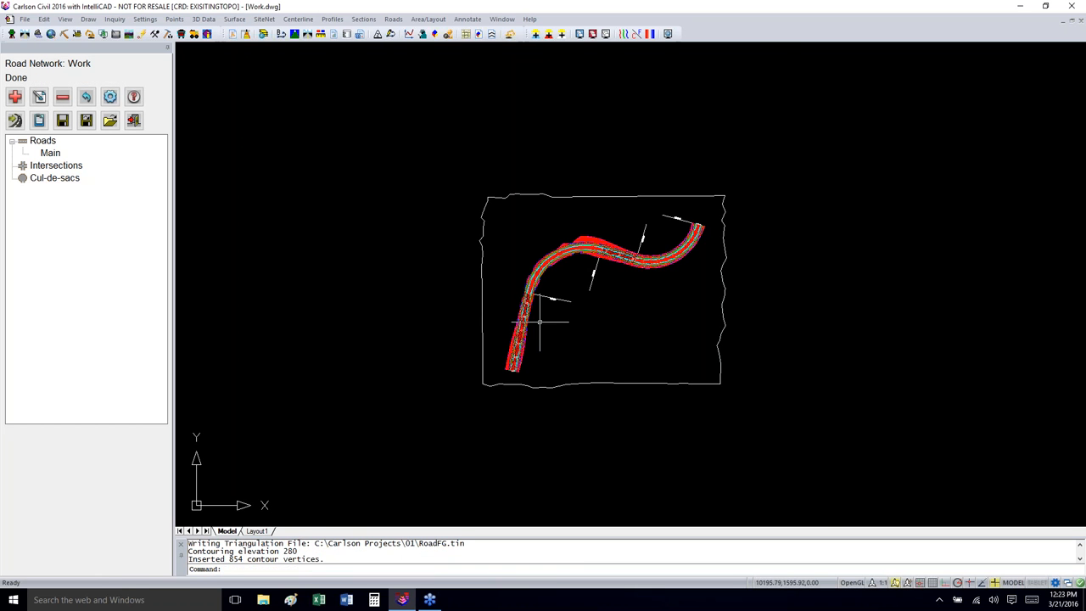
# Step: Load the whole processed road, including its slopes, into the 3D viewer
pyautogui.scroll(5, 566, 308)
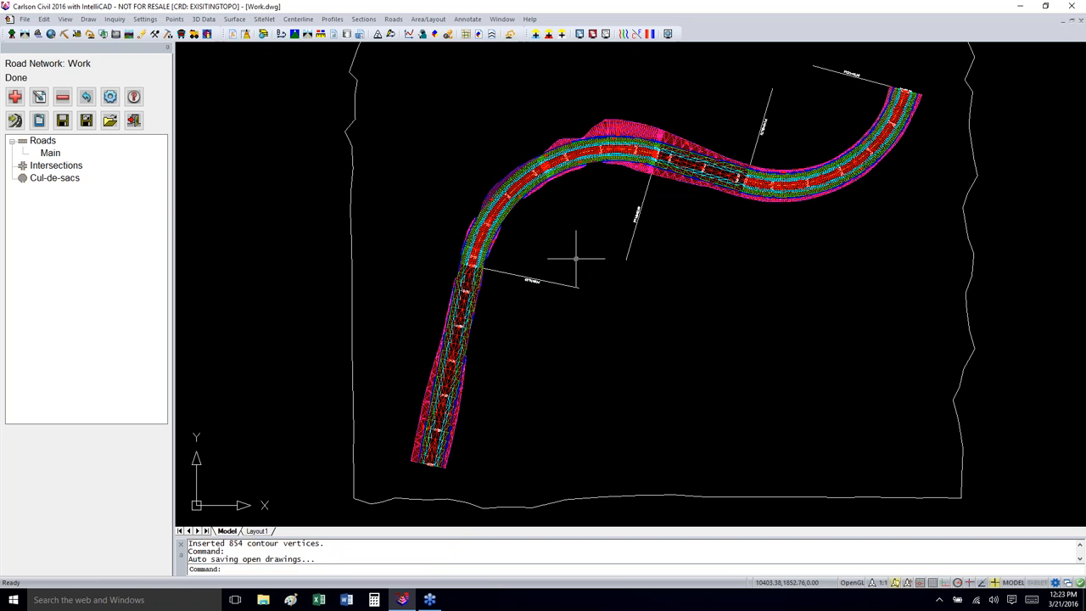
pyautogui.click(434, 37)
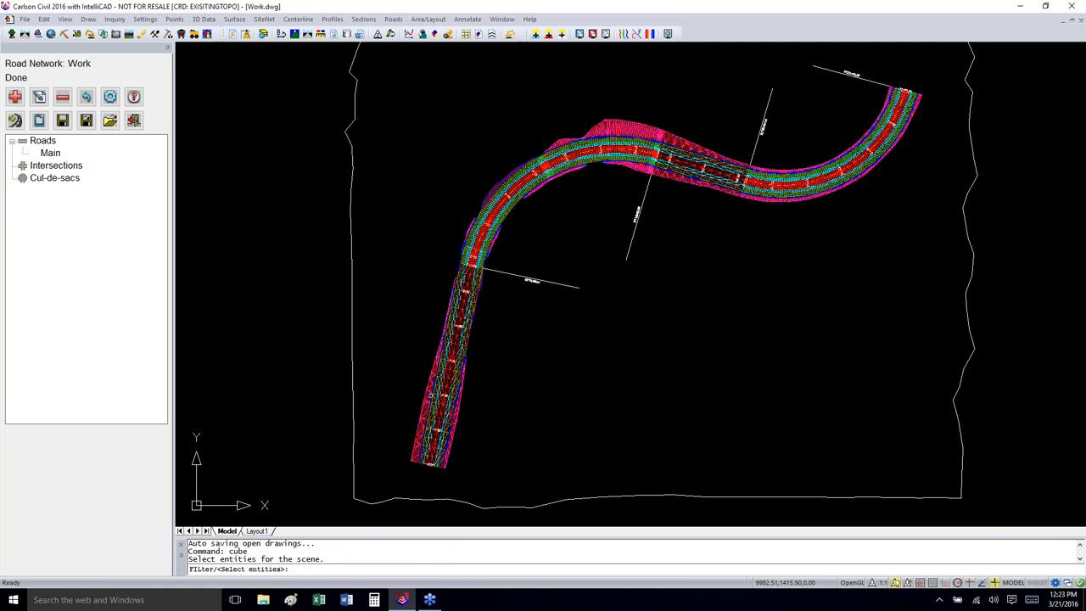
pyautogui.click(374, 486)
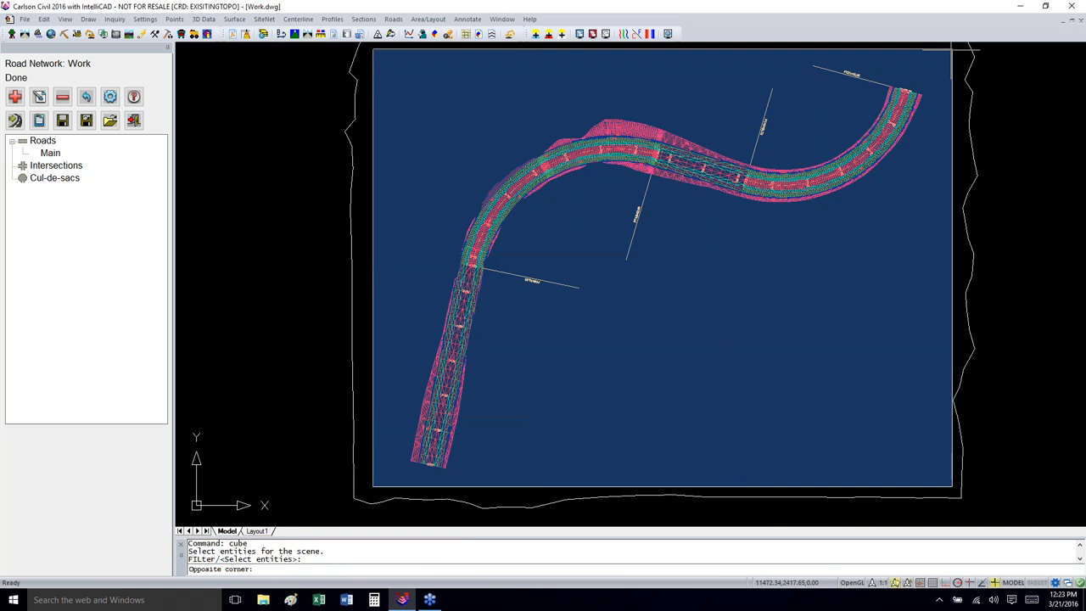
pyautogui.click(977, 43)
pyautogui.press('Return')
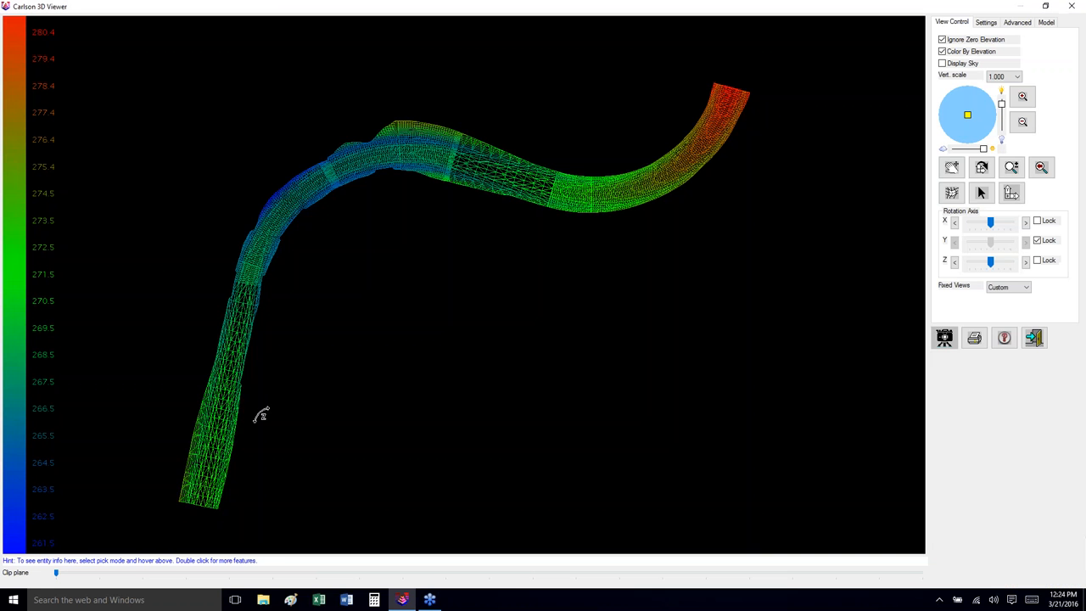
# Step: Tilt the road model to a low perspective and exaggerate its vertical scale to 4
pyautogui.moveTo(260, 416); pyautogui.dragTo(293, 405)
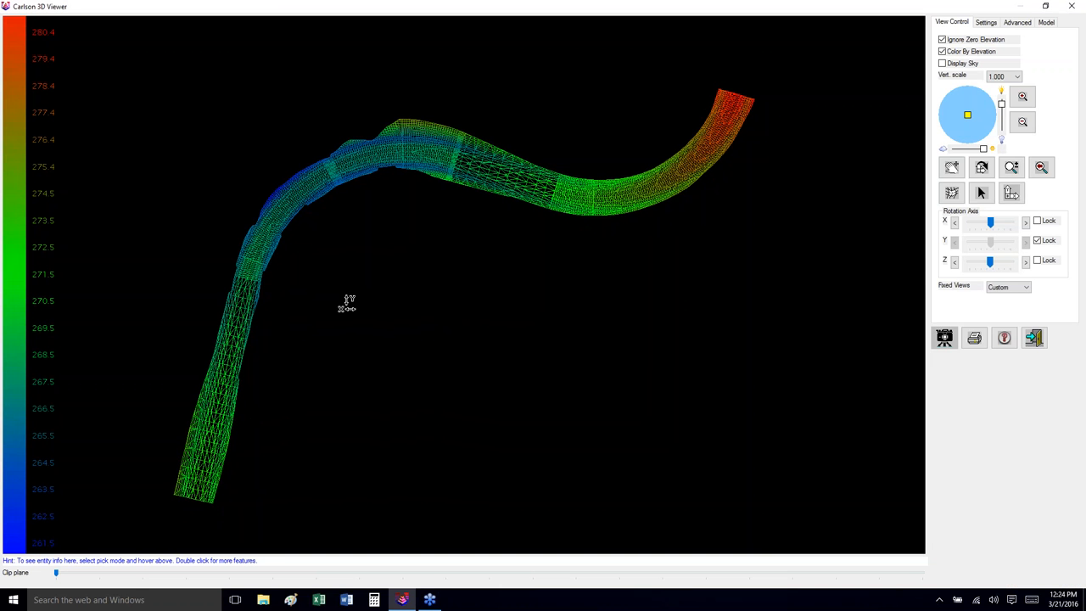
pyautogui.moveTo(347, 300); pyautogui.dragTo(334, 480)
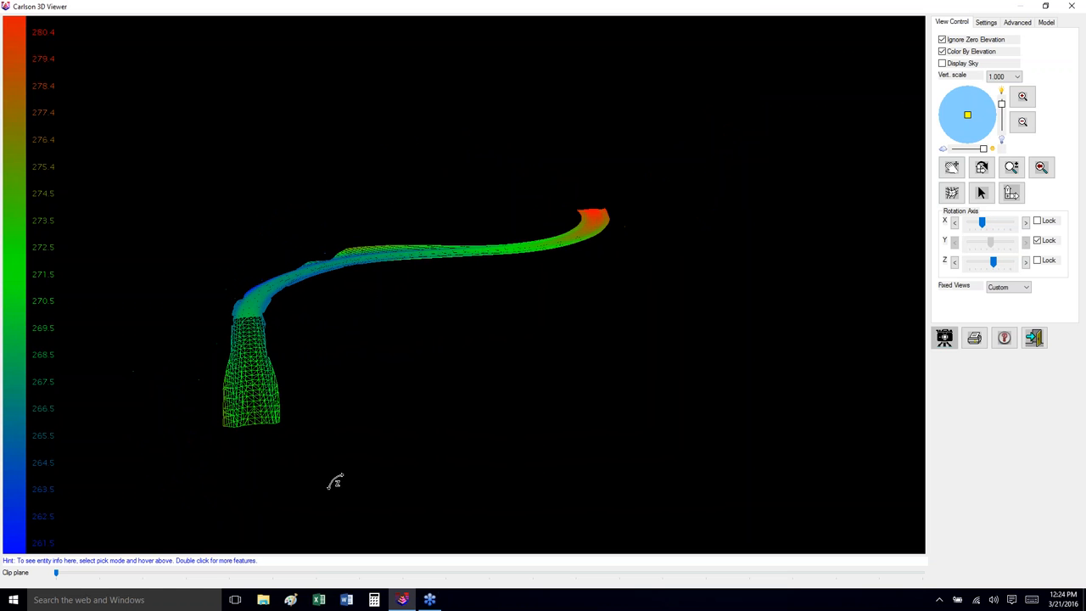
pyautogui.click(1010, 76)
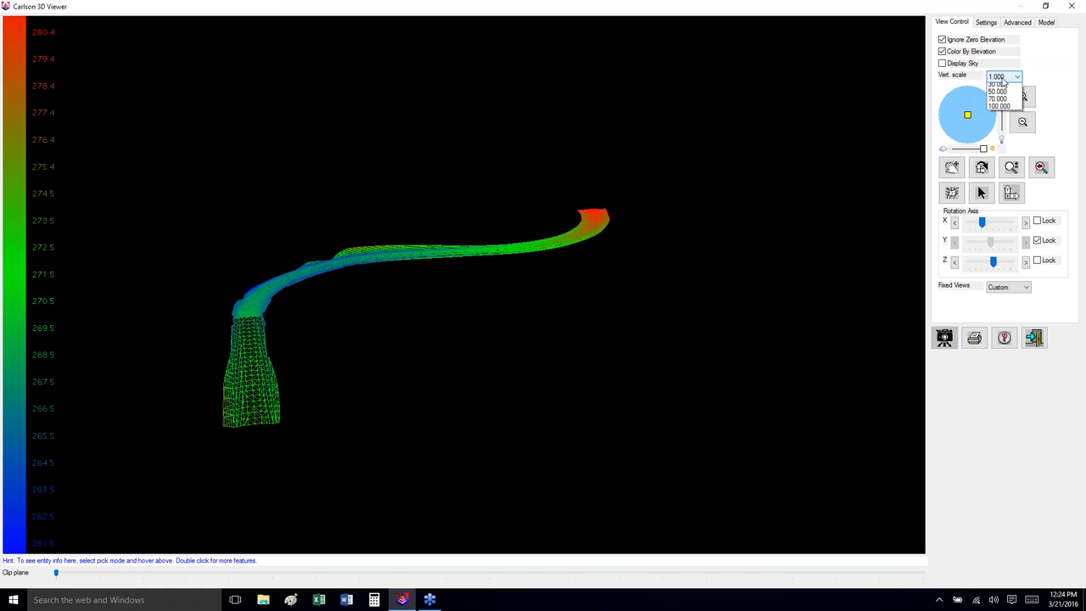
pyautogui.click(1001, 149)
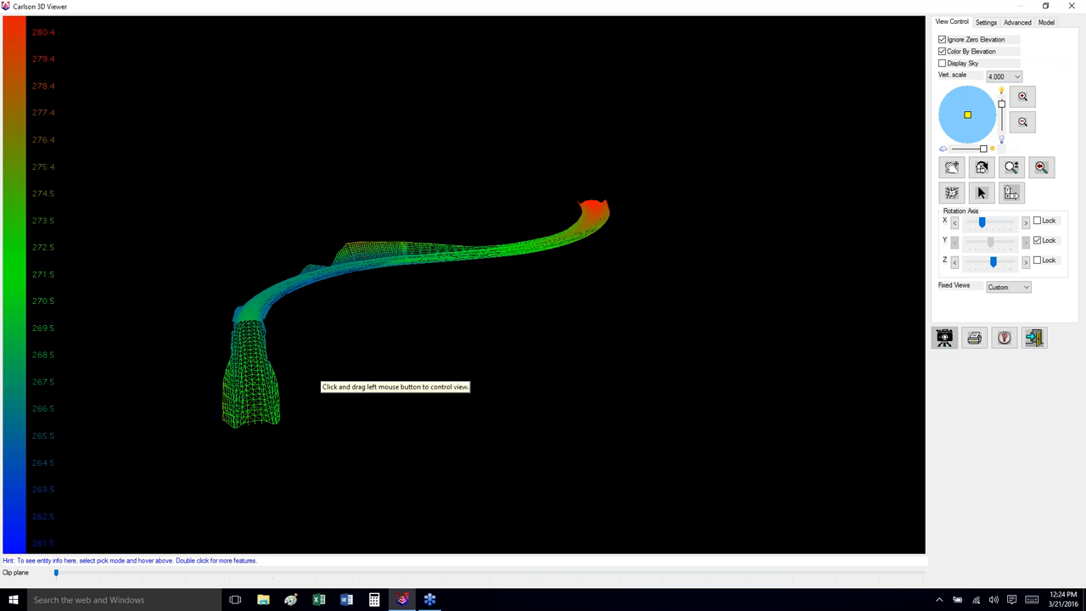
# Step: Inspect the road surface, ditches and side slopes along the curves from several angles, and close the 3D viewer
pyautogui.scroll(6, 196, 427)
pyautogui.scroll(-3, 196, 429)
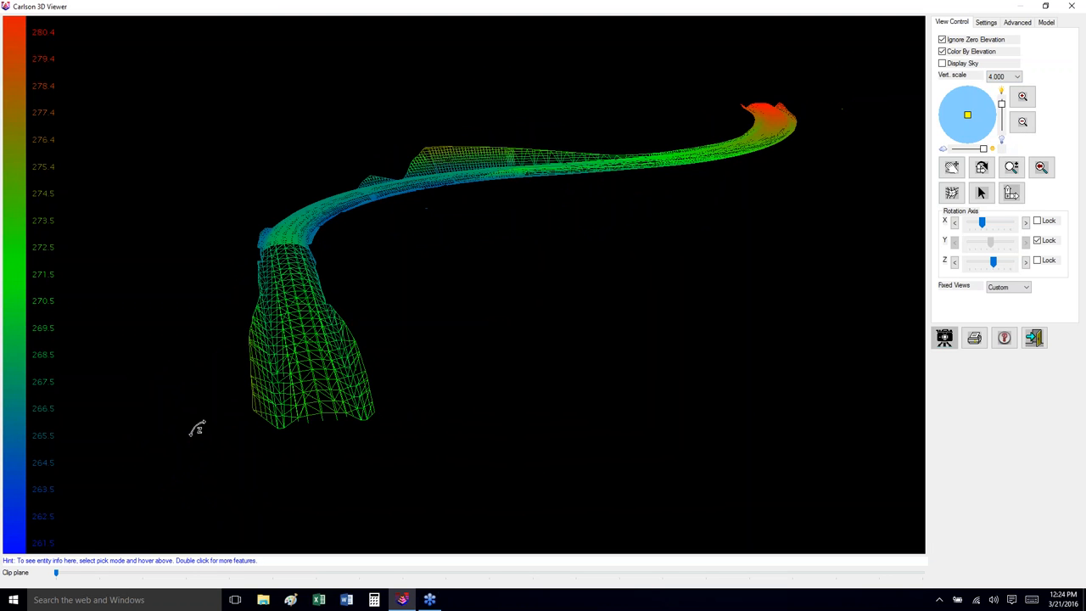
pyautogui.moveTo(327, 405); pyautogui.dragTo(330, 381)
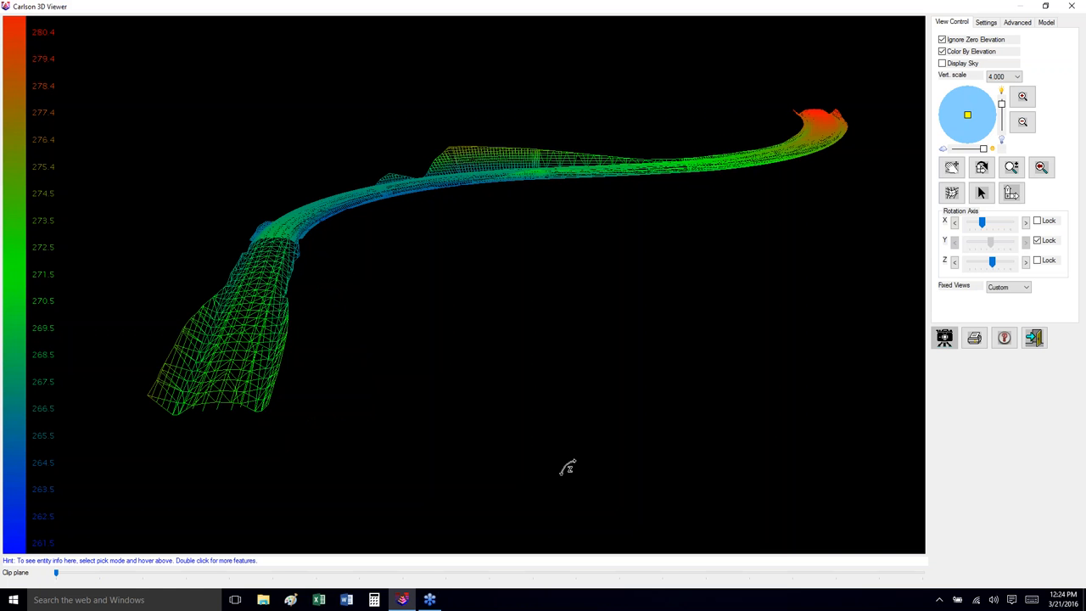
pyautogui.moveTo(565, 463); pyautogui.dragTo(646, 440)
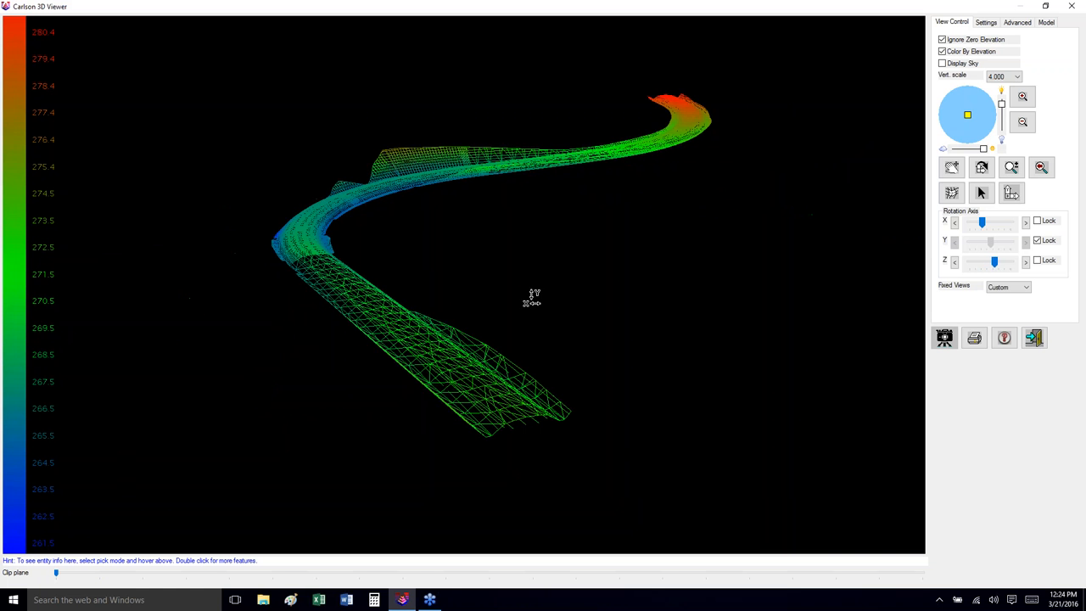
pyautogui.moveTo(531, 293)
pyautogui.mouseDown()
pyautogui.moveTo(541, 238)
pyautogui.moveTo(537, 277)
pyautogui.mouseUp()
pyautogui.moveTo(533, 484); pyautogui.dragTo(497, 484)
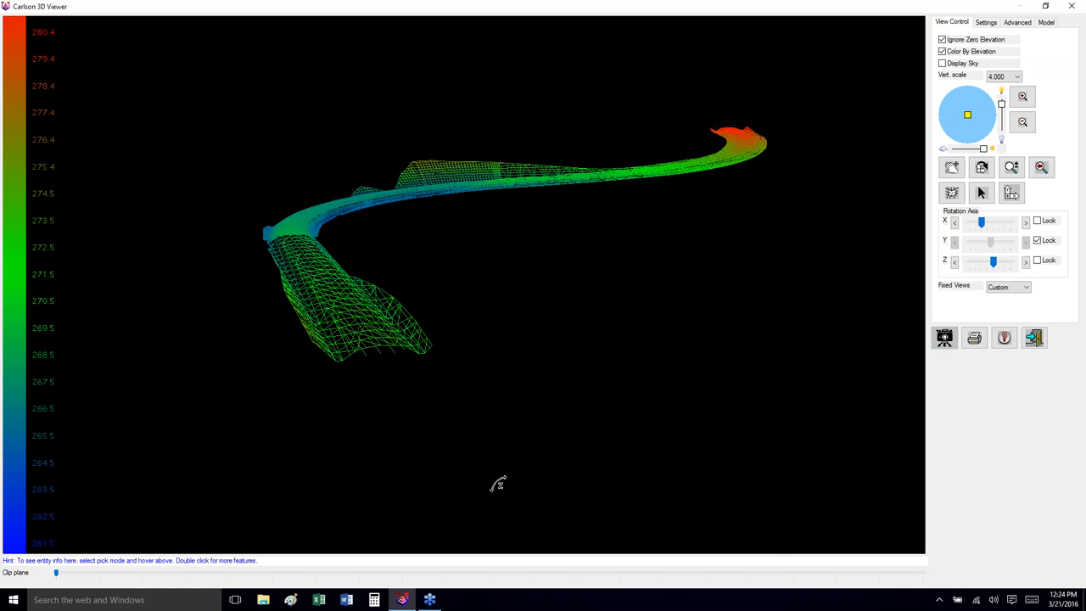
pyautogui.moveTo(465, 323)
pyautogui.mouseDown()
pyautogui.moveTo(471, 274)
pyautogui.moveTo(470, 337)
pyautogui.mouseUp()
pyautogui.scroll(3, 331, 348)
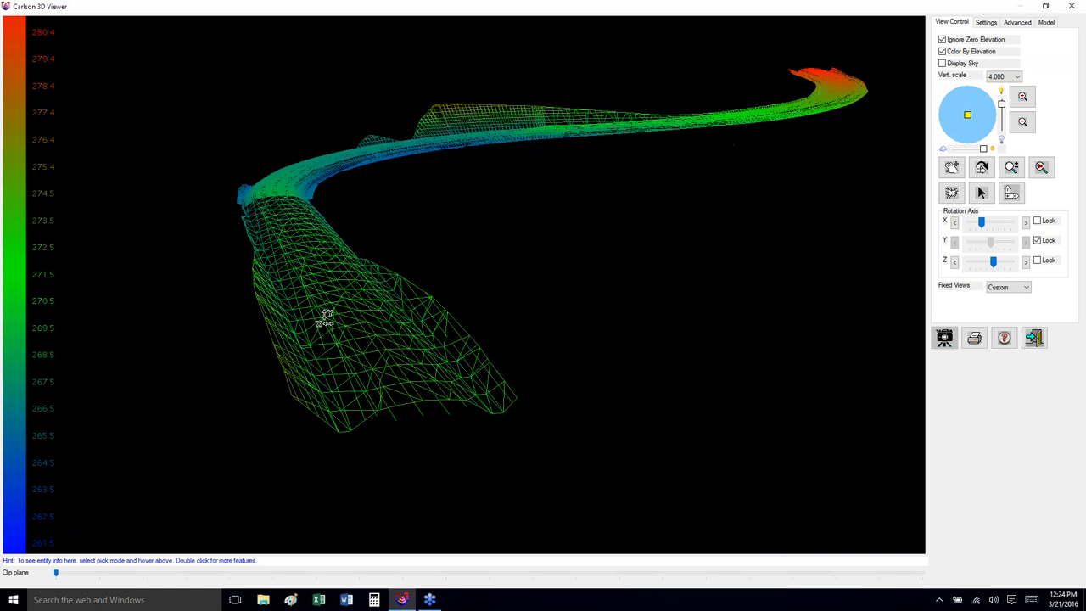
pyautogui.moveTo(325, 317); pyautogui.dragTo(419, 400)
pyautogui.moveTo(459, 499); pyautogui.dragTo(618, 454)
pyautogui.moveTo(490, 163); pyautogui.dragTo(467, 359)
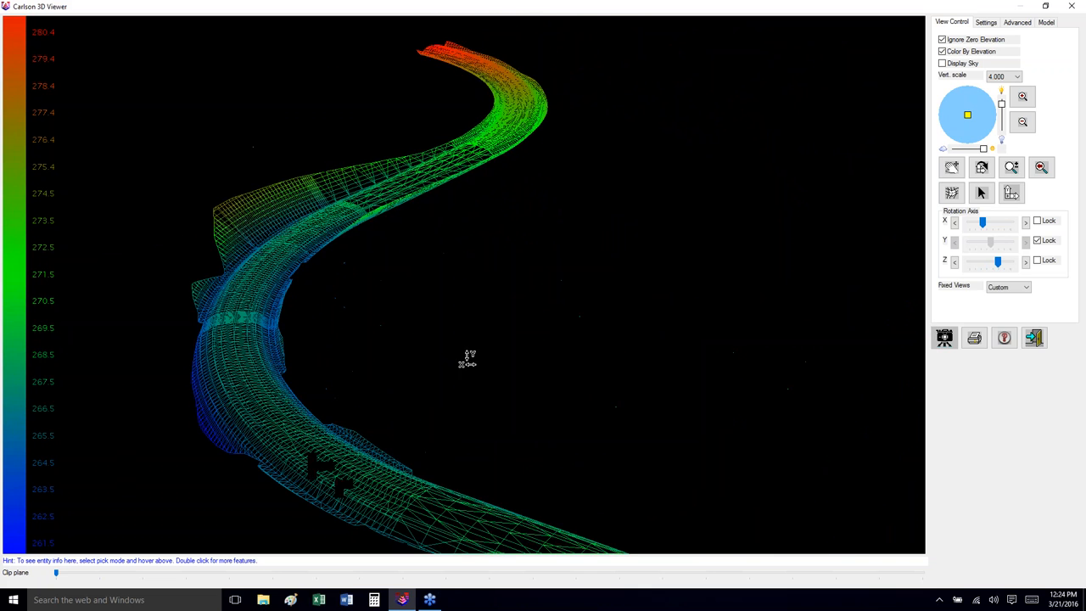
pyautogui.moveTo(289, 483); pyautogui.dragTo(383, 487)
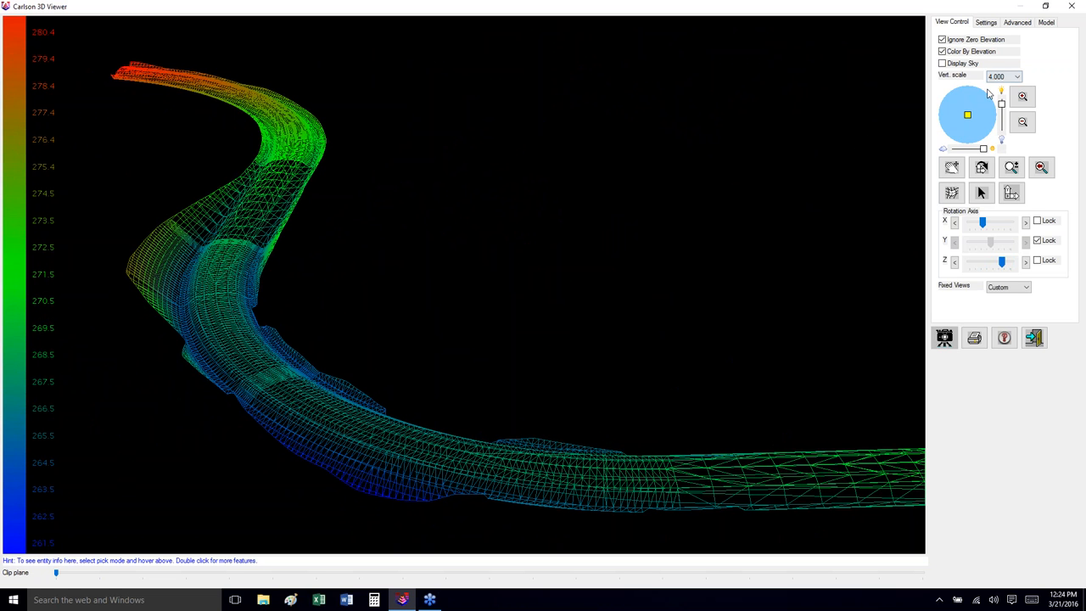
pyautogui.click(1033, 337)
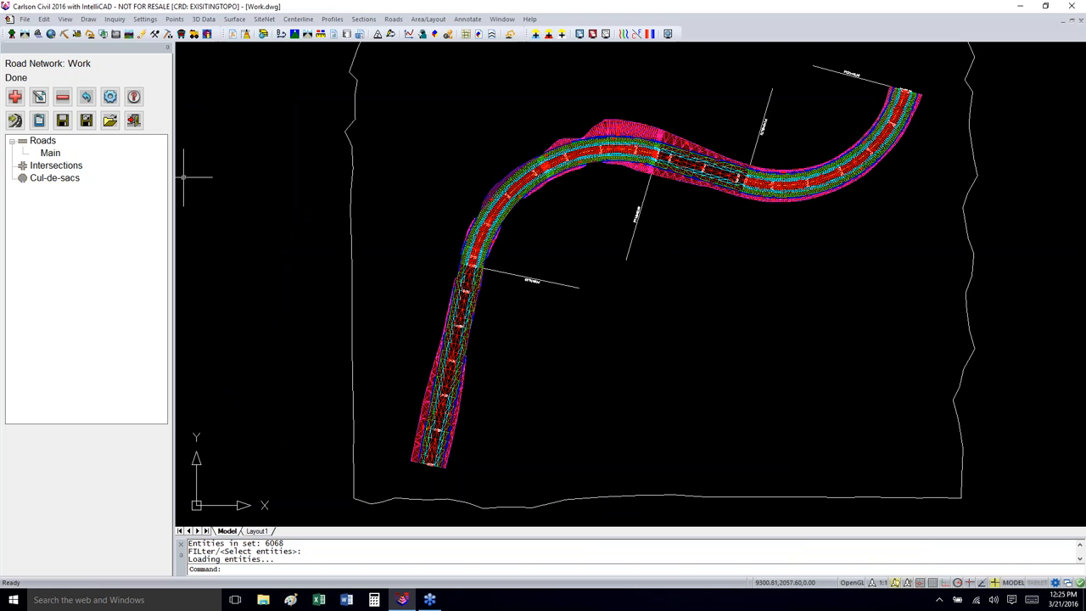
# Step: Display the road network's output processing report with the Station, Interval, Cut(cy) and Fill(cy) fields and totals included
pyautogui.click(38, 121)
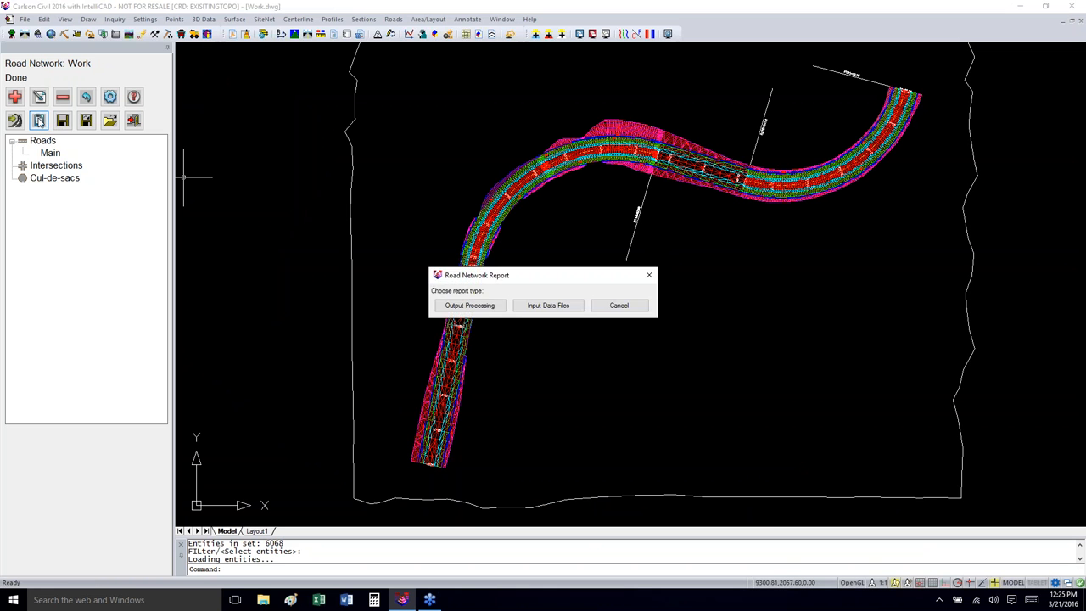
pyautogui.click(449, 309)
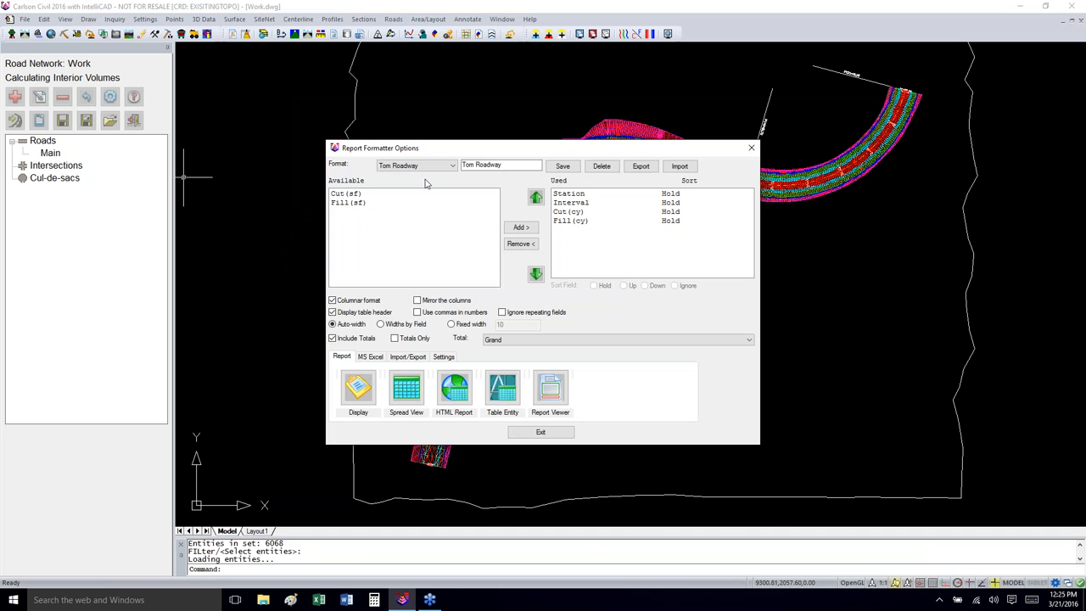
pyautogui.click(452, 167)
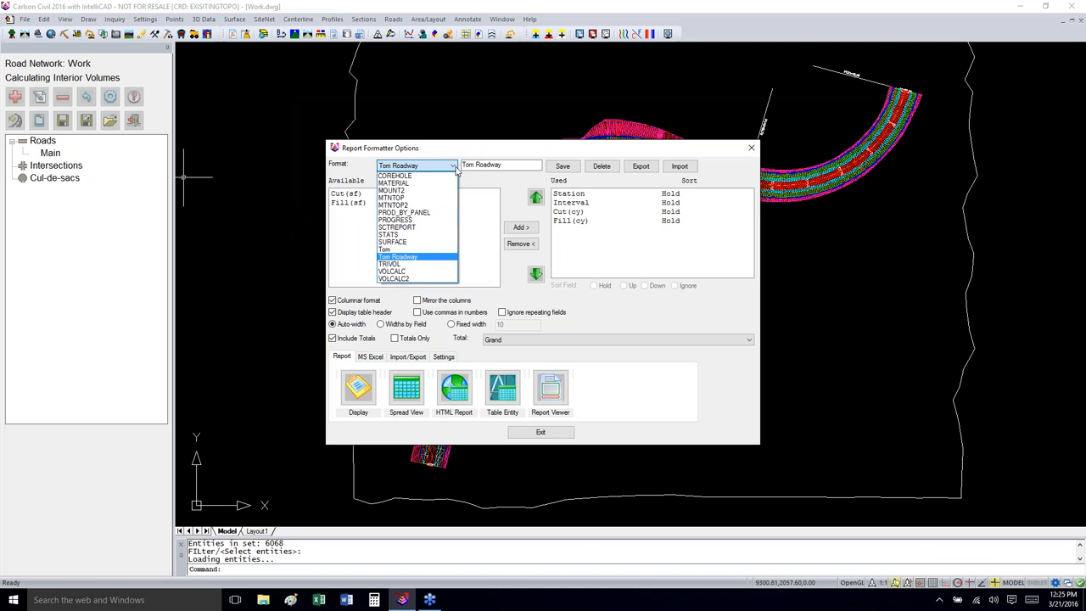
pyautogui.click(453, 167)
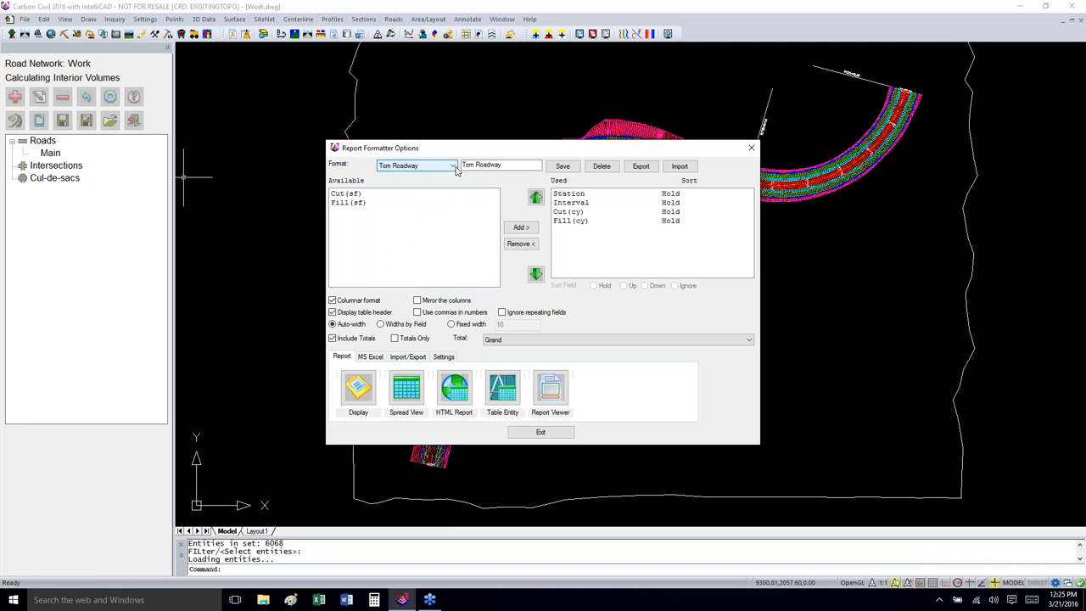
pyautogui.click(453, 167)
pyautogui.click(453, 167)
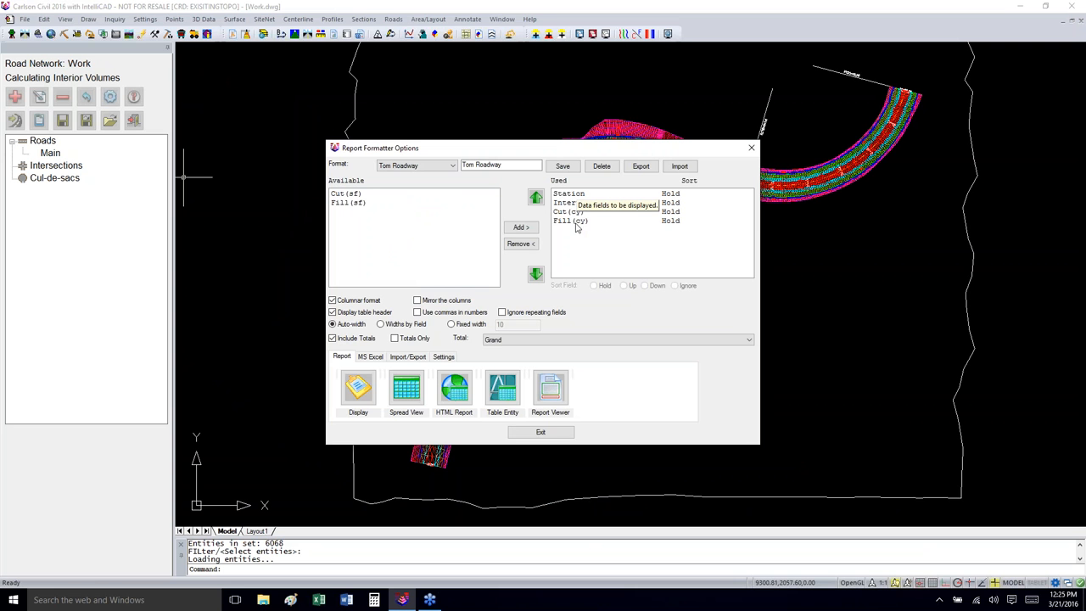
pyautogui.click(358, 387)
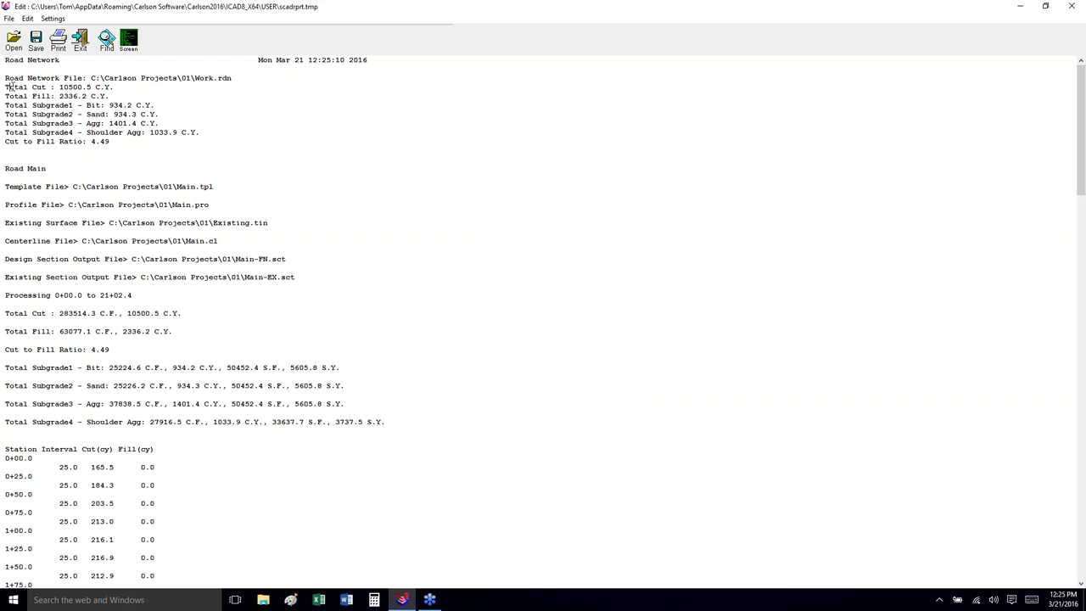
# Step: Review the report's total cut and fill, the subgrade material volumes and the volumes by station
pyautogui.moveTo(10, 86); pyautogui.dragTo(82, 96)
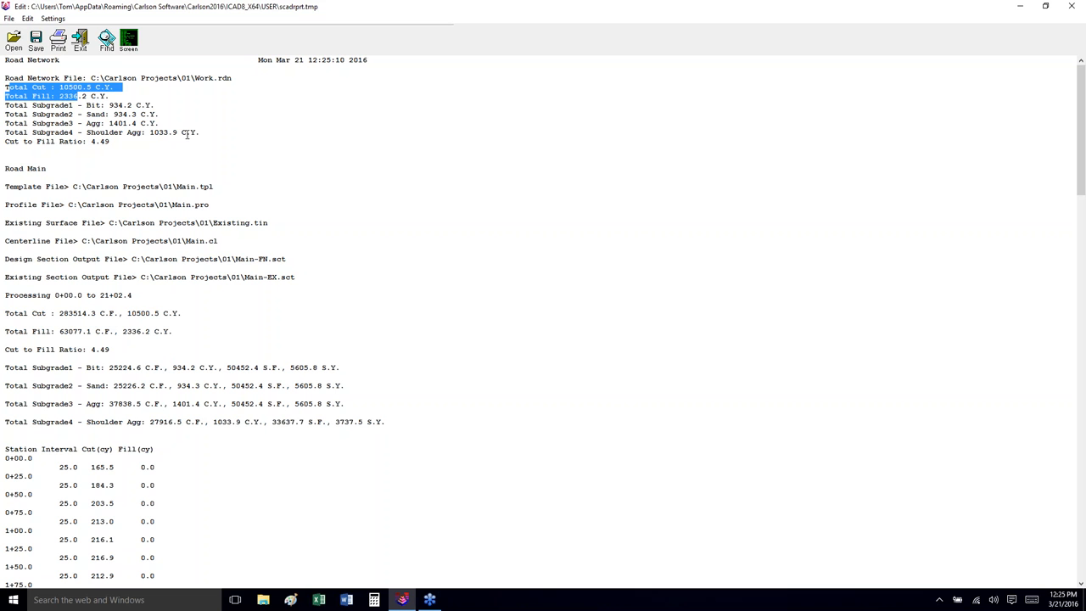
pyautogui.moveTo(207, 133); pyautogui.dragTo(5, 106)
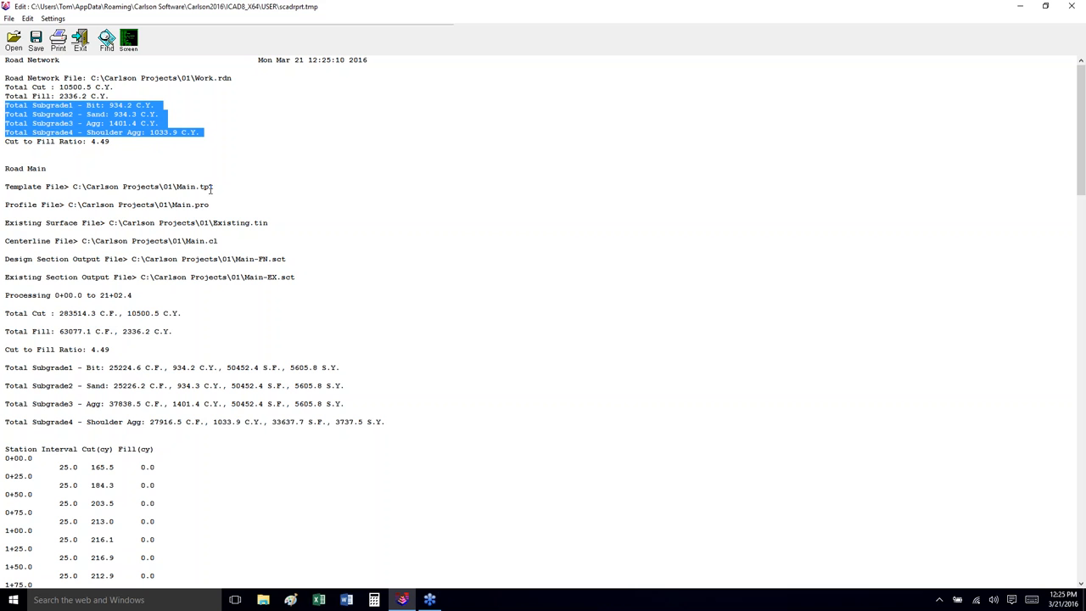
pyautogui.scroll(-1, 199, 195)
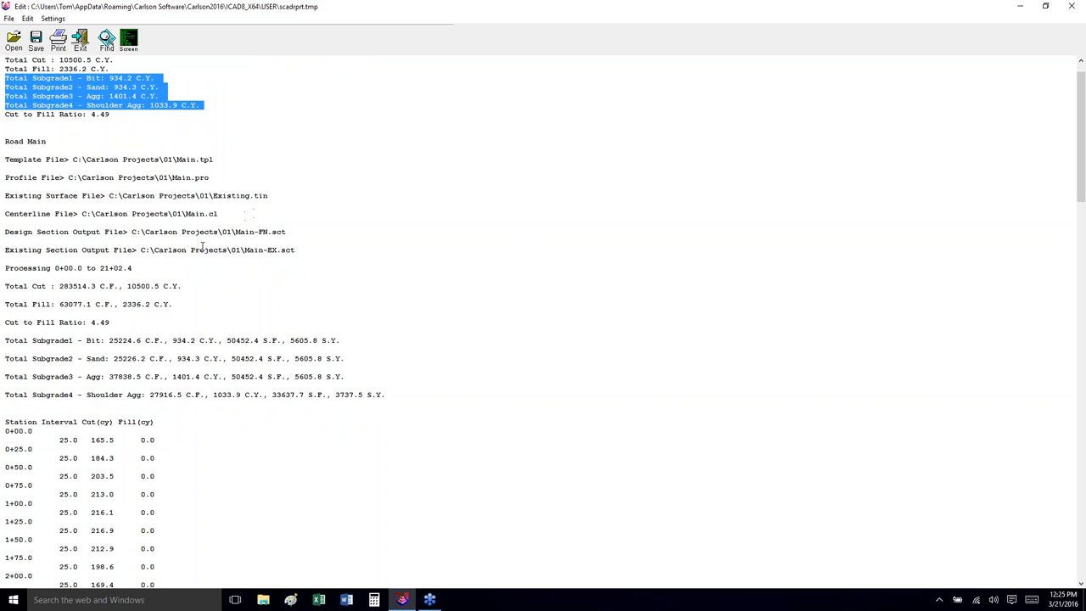
# Step: Examine the Main road's cut, fill and subgrade totals and the volumes by station, and close the processing report
pyautogui.scroll(-3, 202, 246)
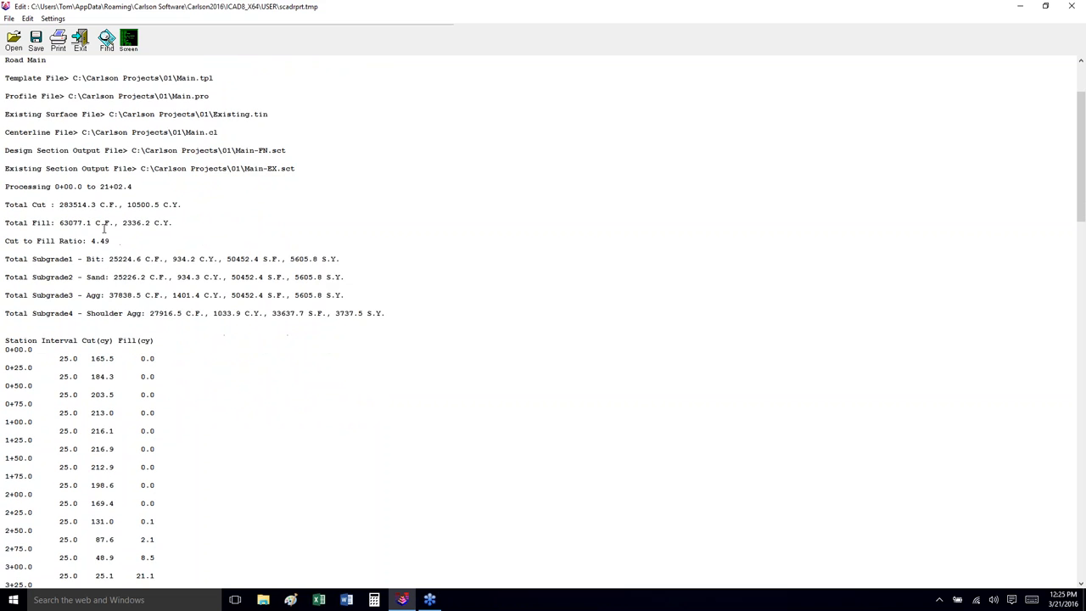
pyautogui.scroll(-2, 103, 227)
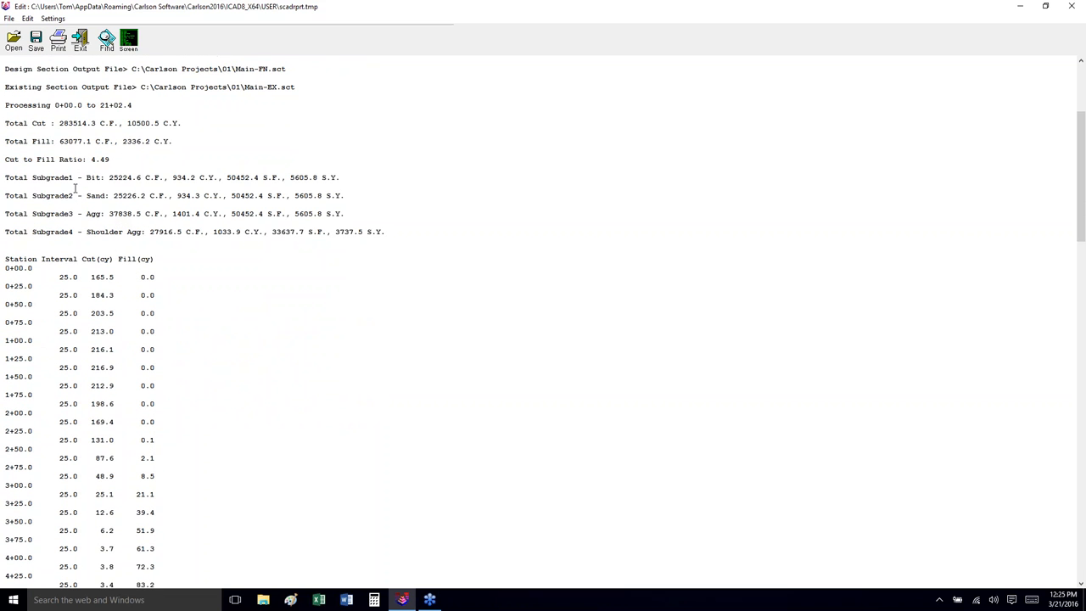
pyautogui.moveTo(63, 177); pyautogui.dragTo(192, 232)
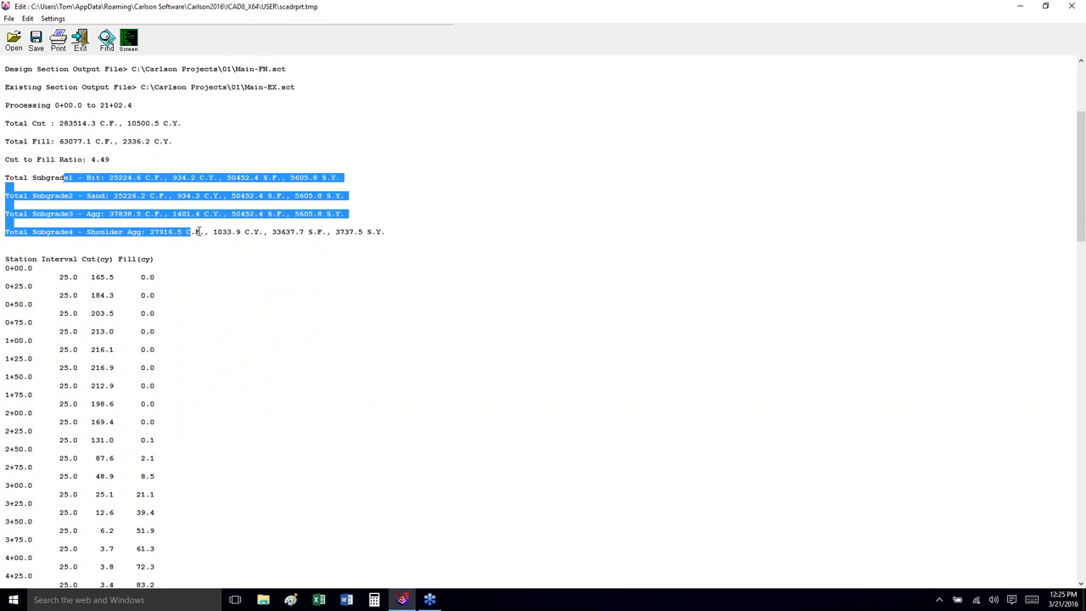
pyautogui.scroll(-3, 181, 288)
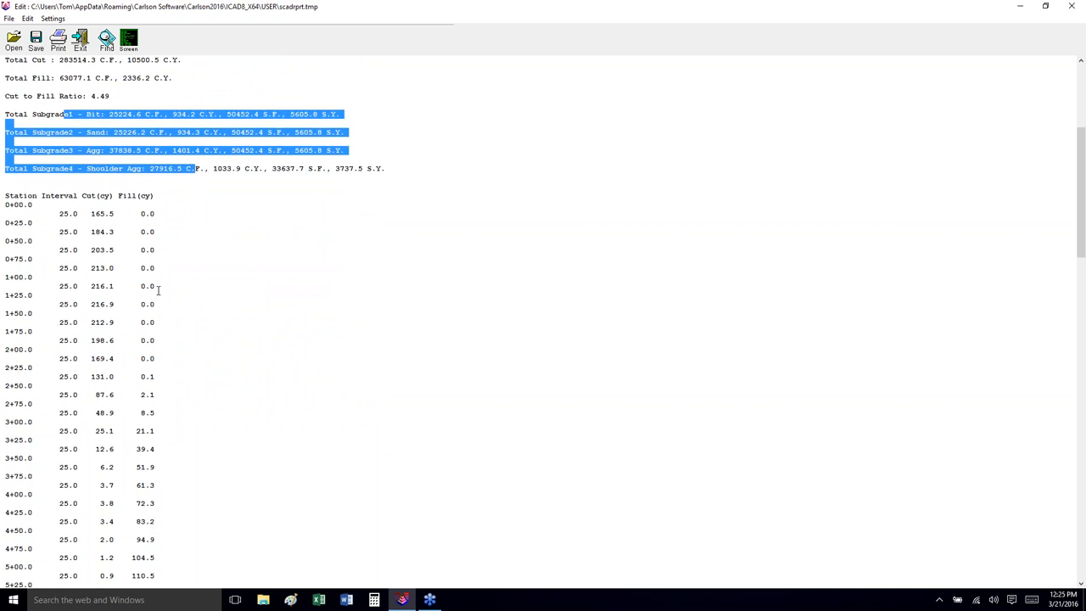
pyautogui.scroll(-8, 59, 274)
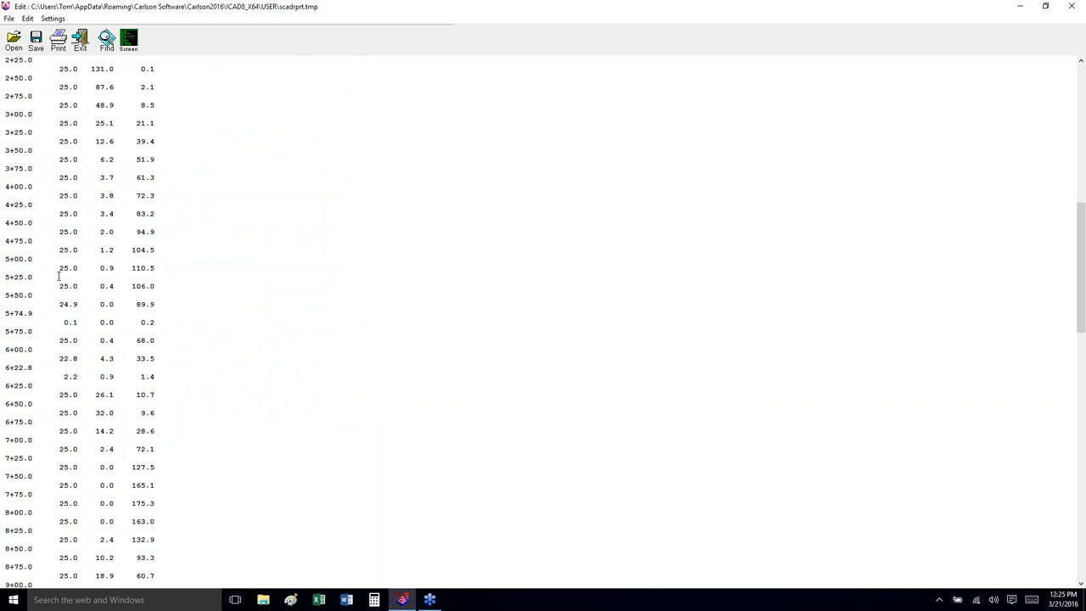
pyautogui.scroll(-10, 59, 275)
pyautogui.scroll(12, 59, 276)
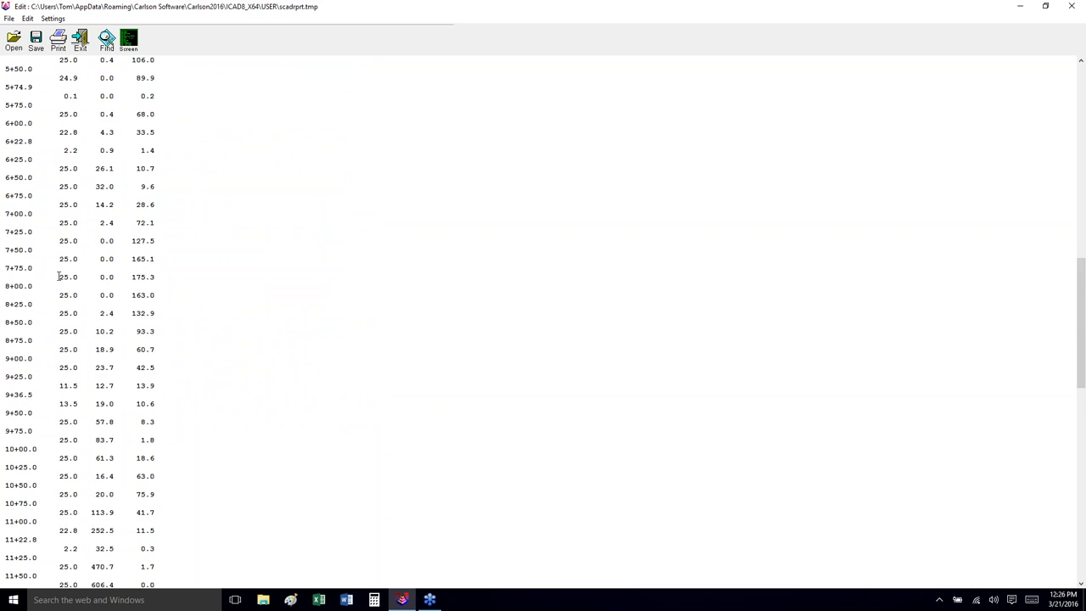
pyautogui.scroll(20, 59, 275)
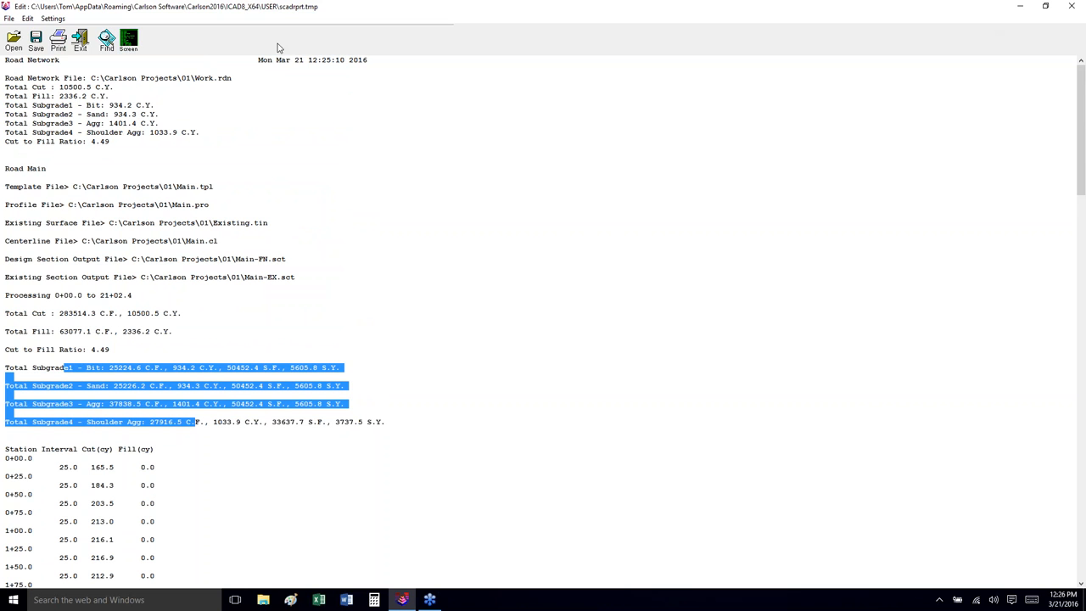
pyautogui.click(1074, 8)
pyautogui.click(541, 432)
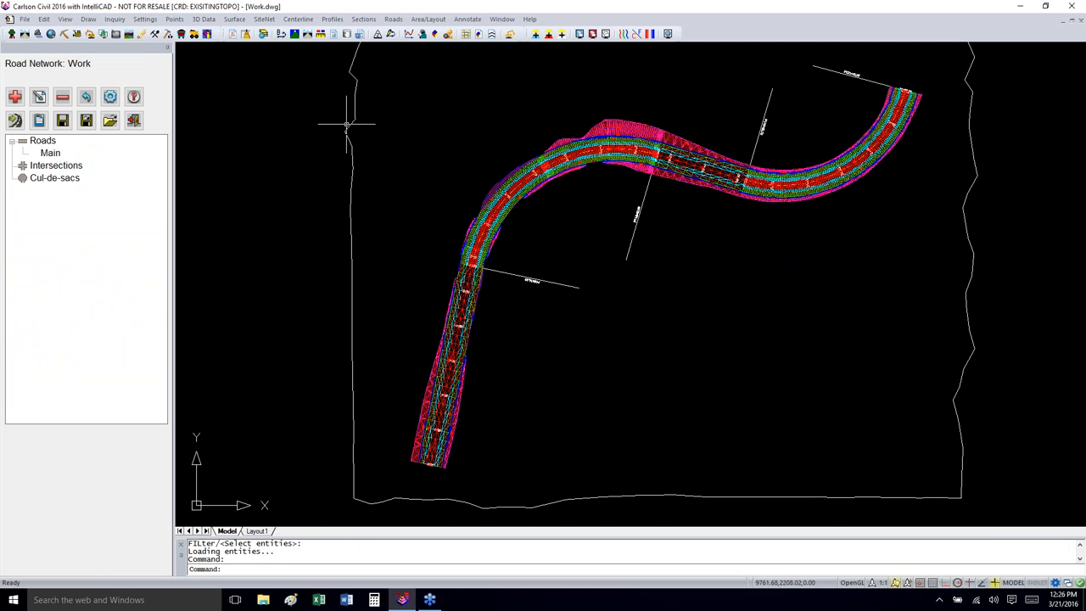
# Step: Generate a section report from Main-FN.sct with the default options, from station 0.000 to 2102.358 at an interval of 100
pyautogui.click(356, 25)
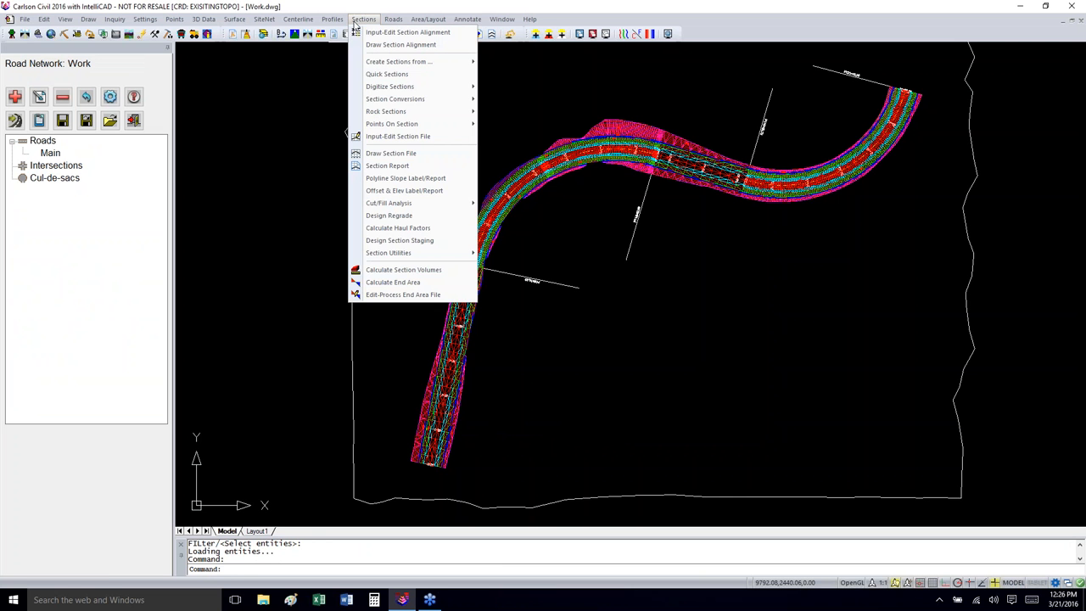
pyautogui.click(410, 167)
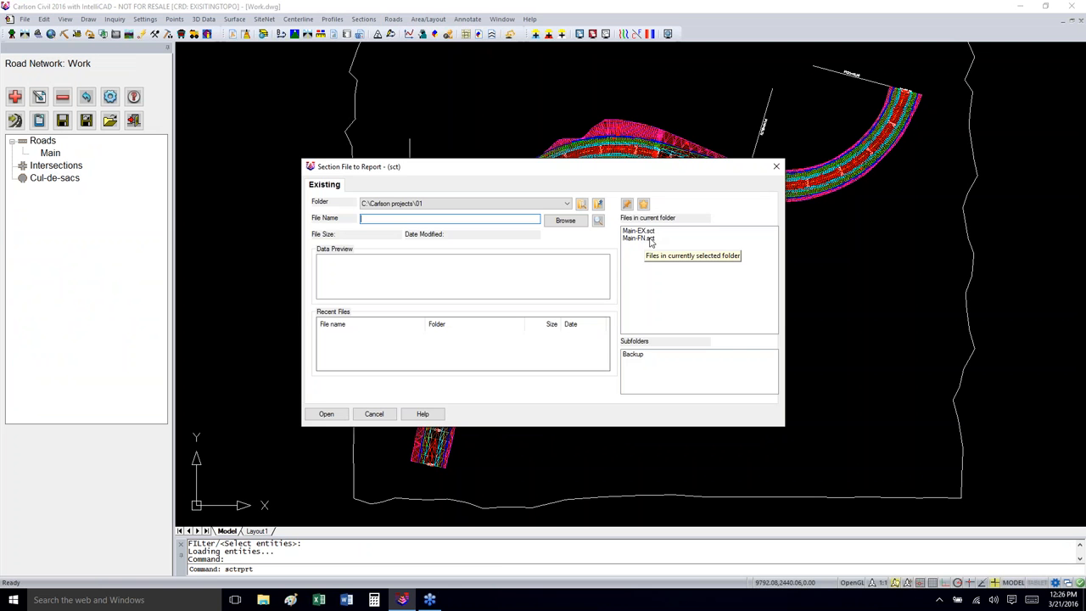
pyautogui.doubleClick(649, 238)
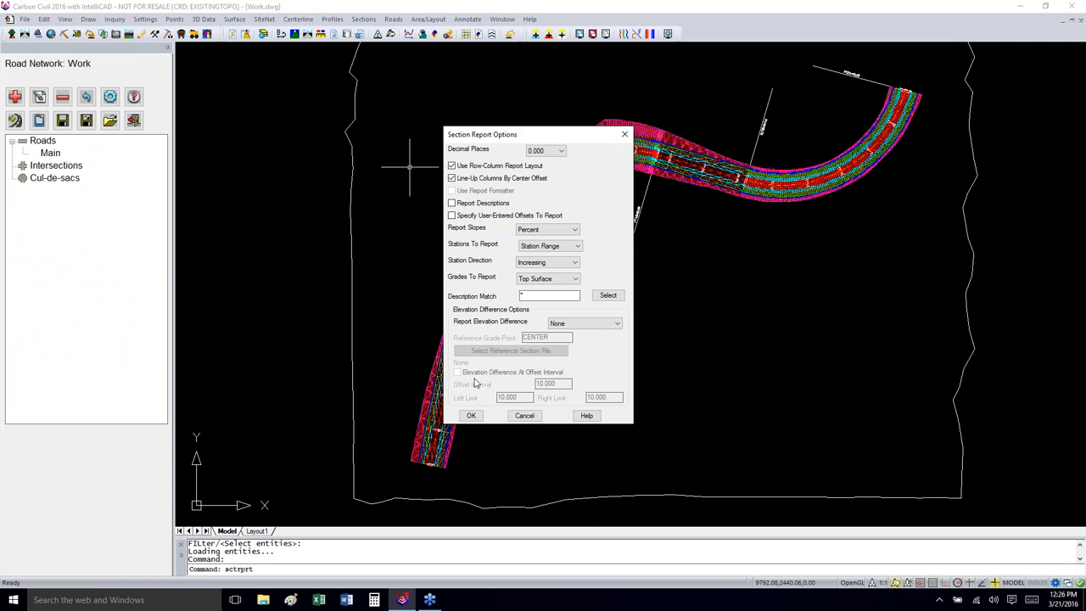
pyautogui.click(470, 416)
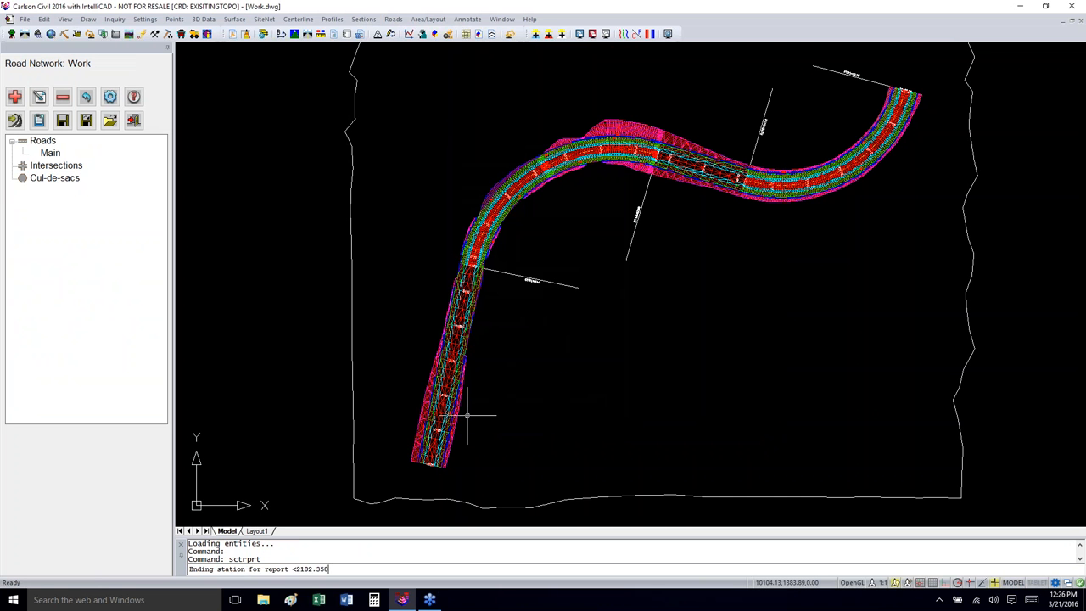
pyautogui.press('Return')
pyautogui.press('Return')
pyautogui.press('Return')
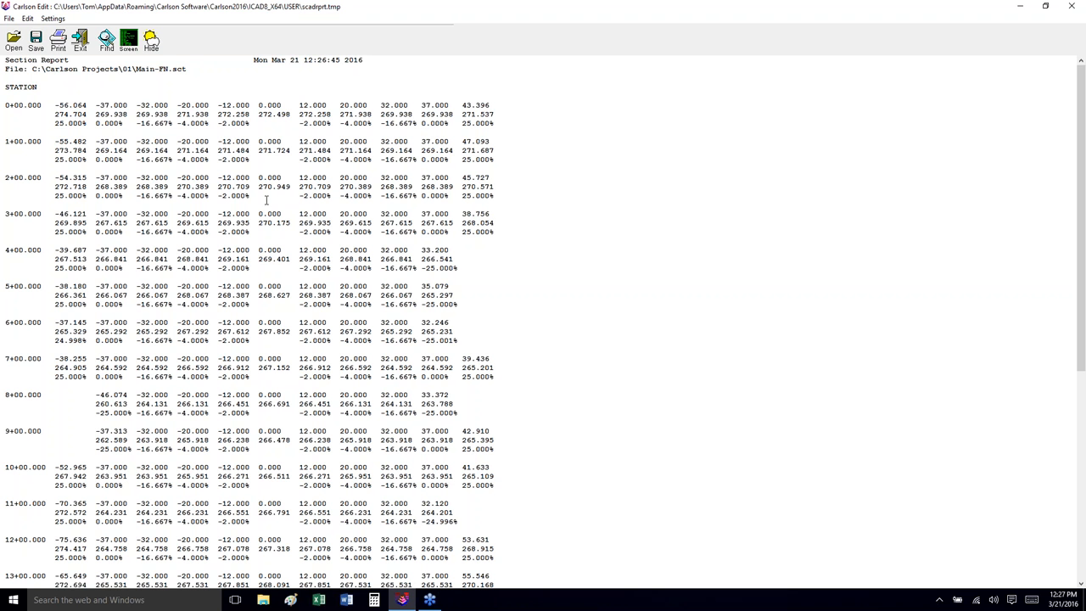
# Step: Read the offsets, elevations and slopes by station in the section report, and close it
pyautogui.scroll(-5, 266, 200)
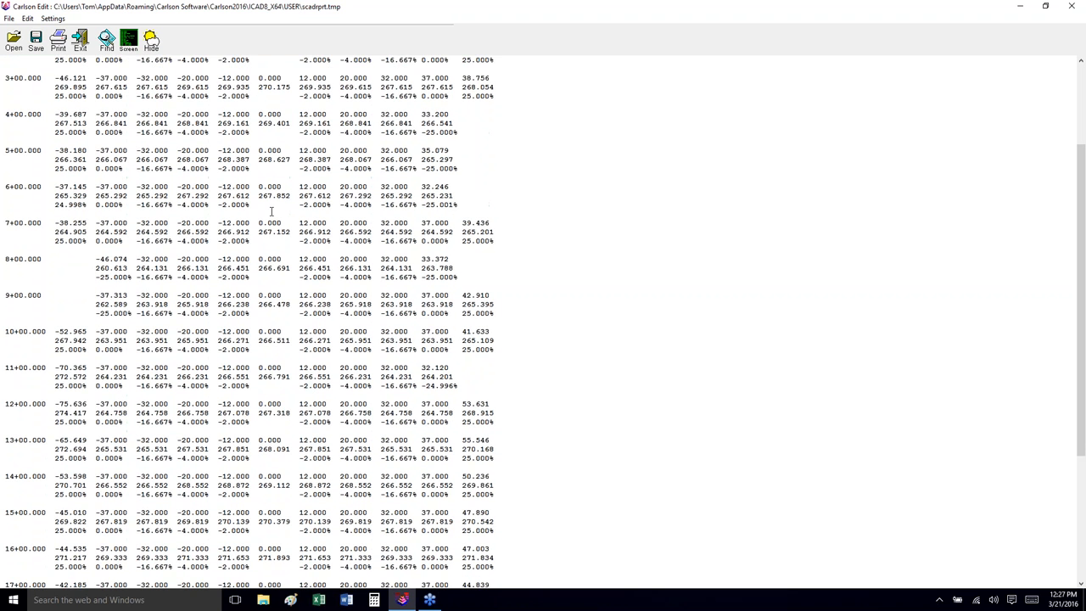
pyautogui.scroll(5, 268, 200)
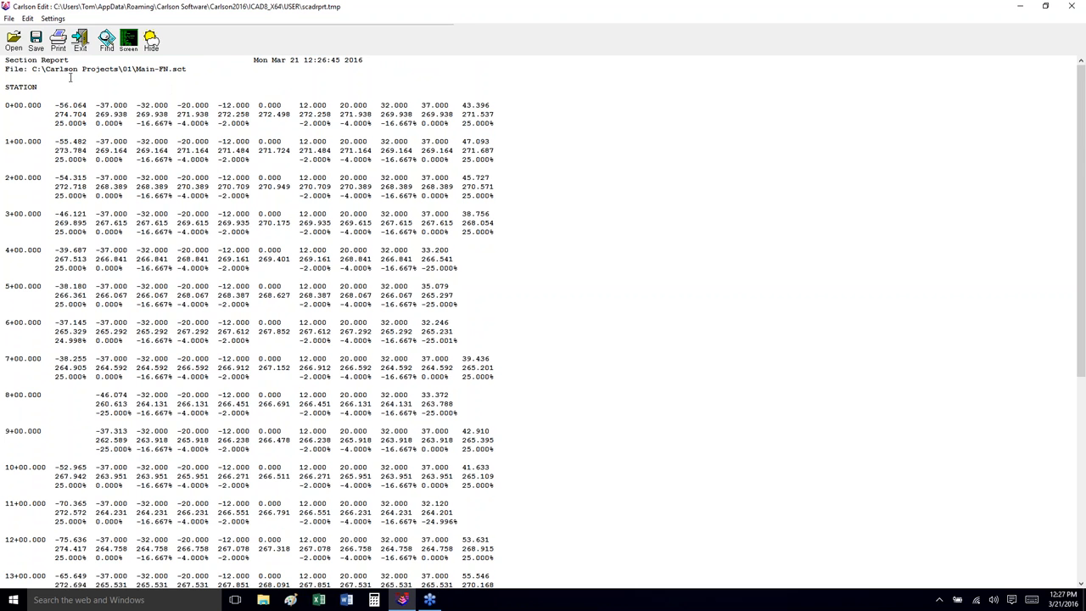
pyautogui.click(80, 48)
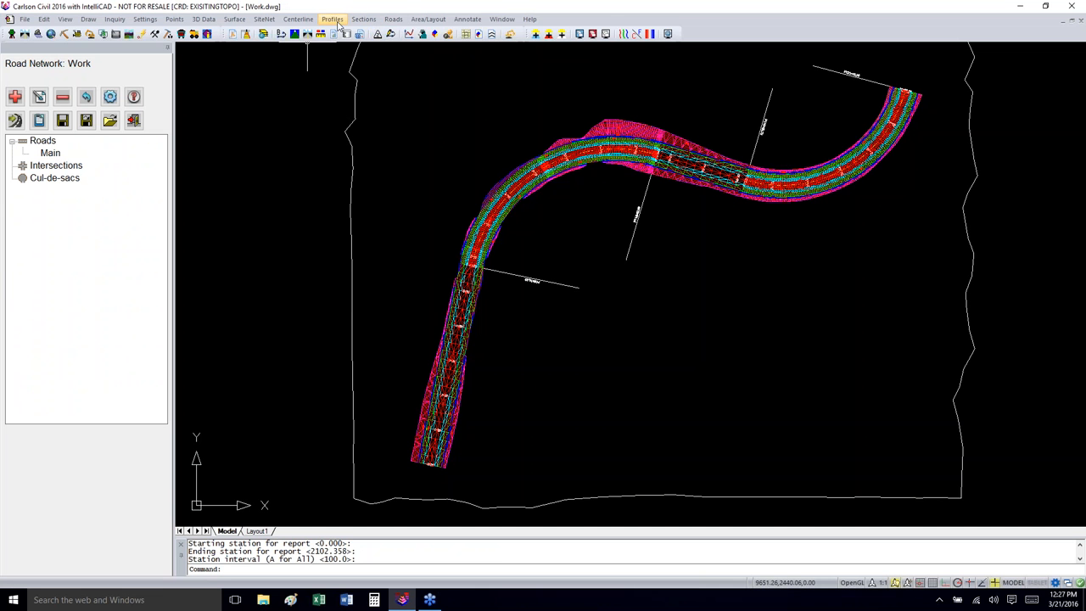
# Step: Load Main-EX.sct in the section file editor with Main-FN.sct as the reference file
pyautogui.click(364, 19)
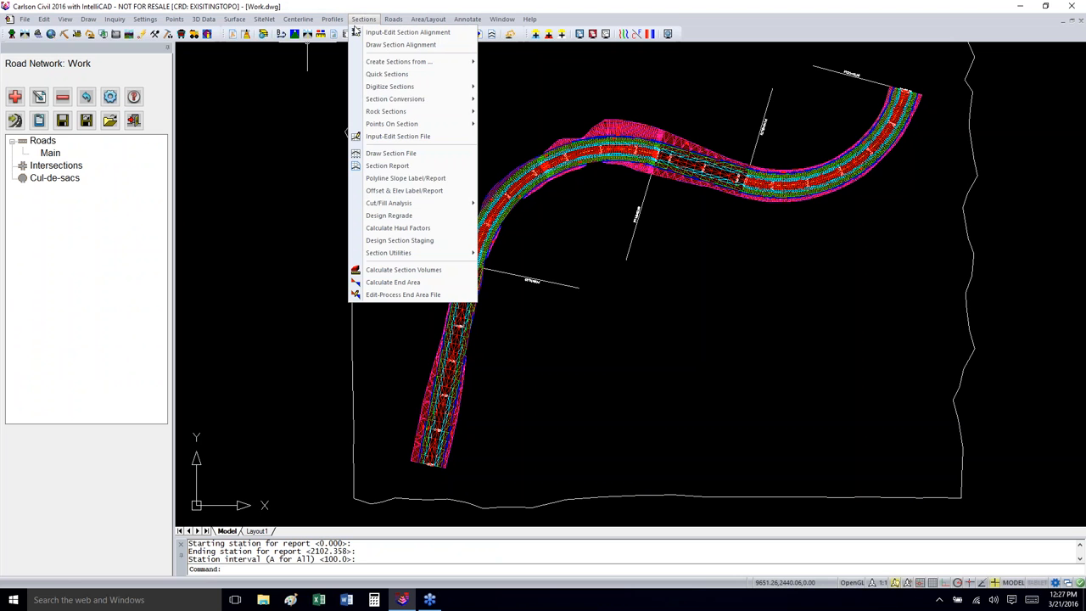
pyautogui.click(419, 137)
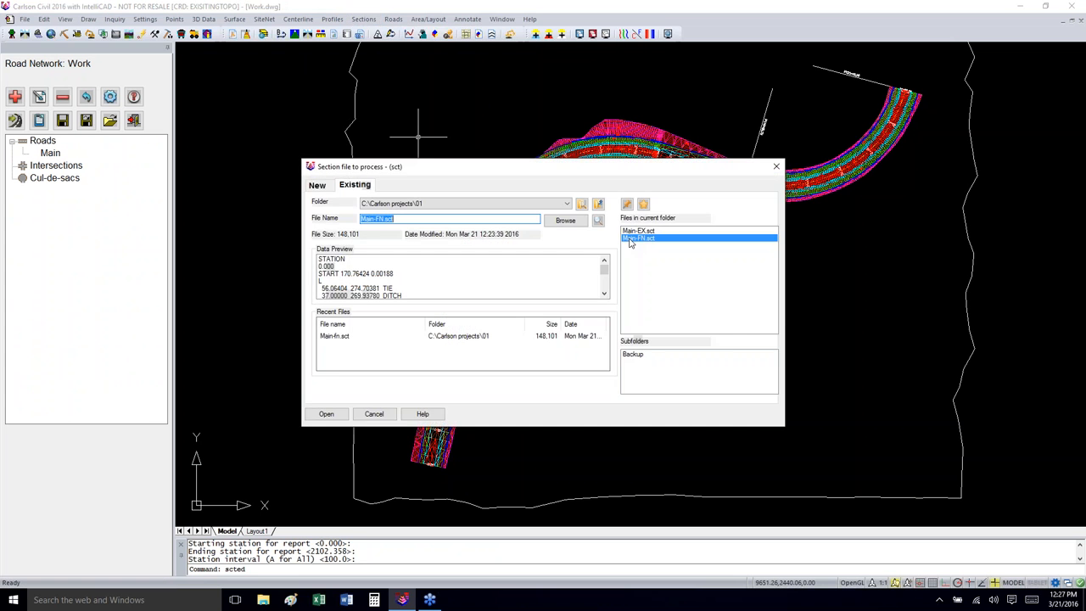
pyautogui.doubleClick(636, 231)
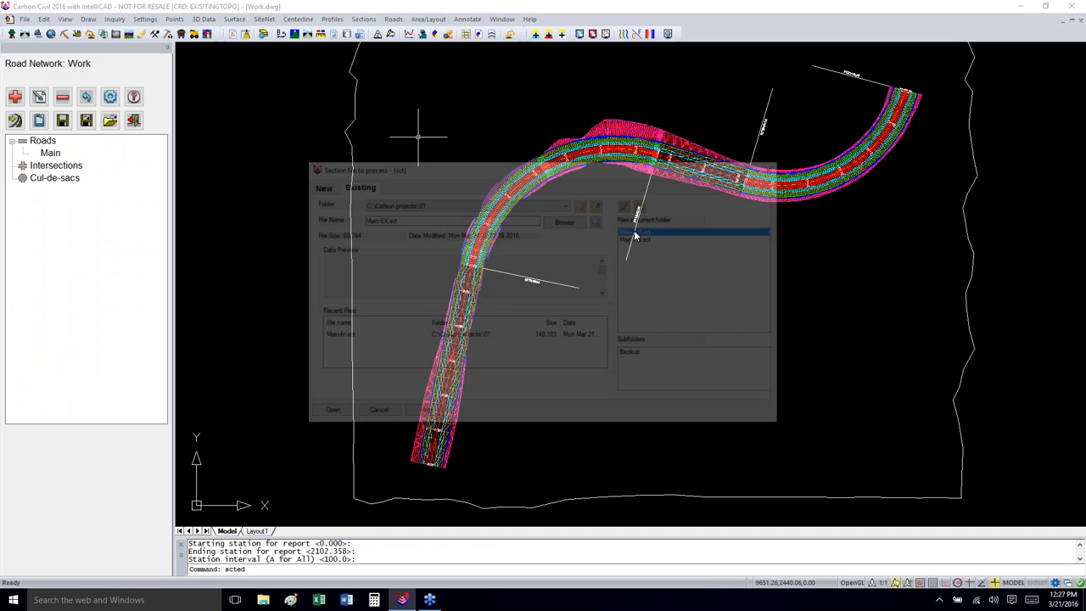
pyautogui.click(455, 168)
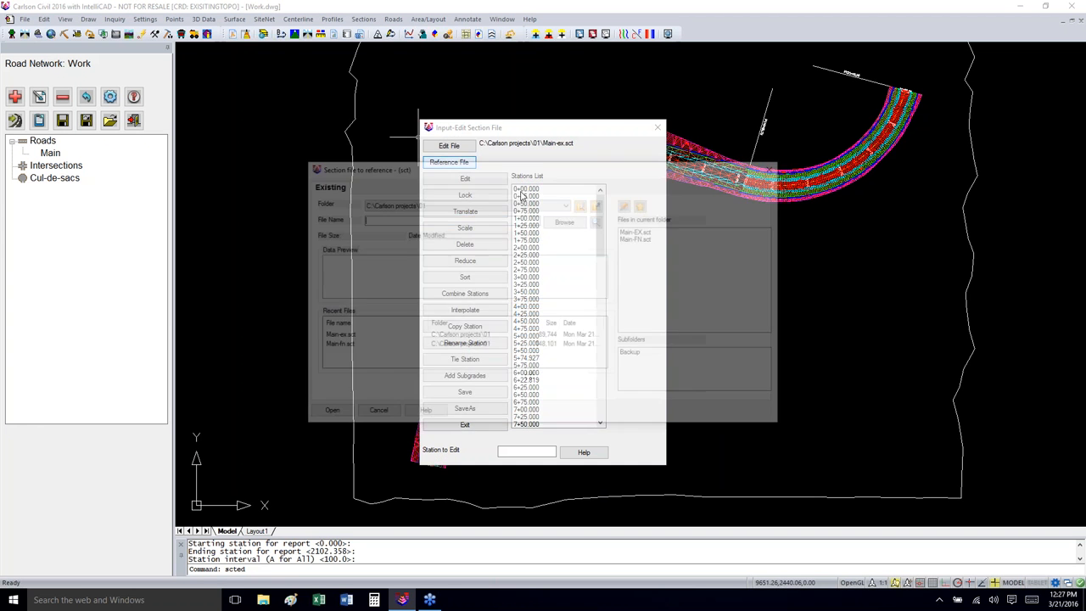
pyautogui.doubleClick(632, 237)
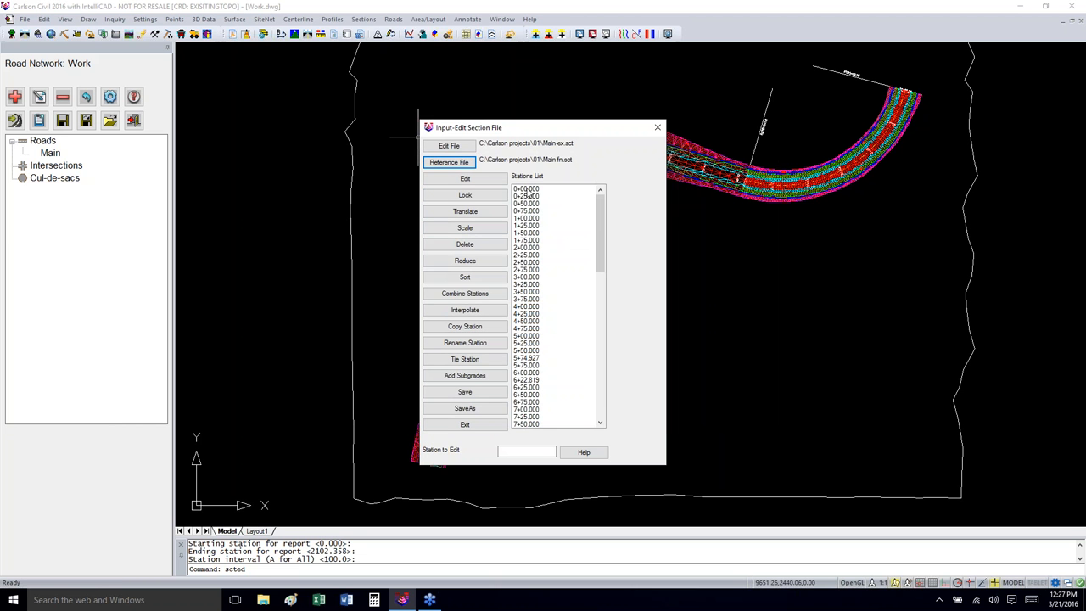
# Step: Drive through the cross sections from station 0+00 at 35 mph with the full grid range, and close the section editor
pyautogui.doubleClick(526, 190)
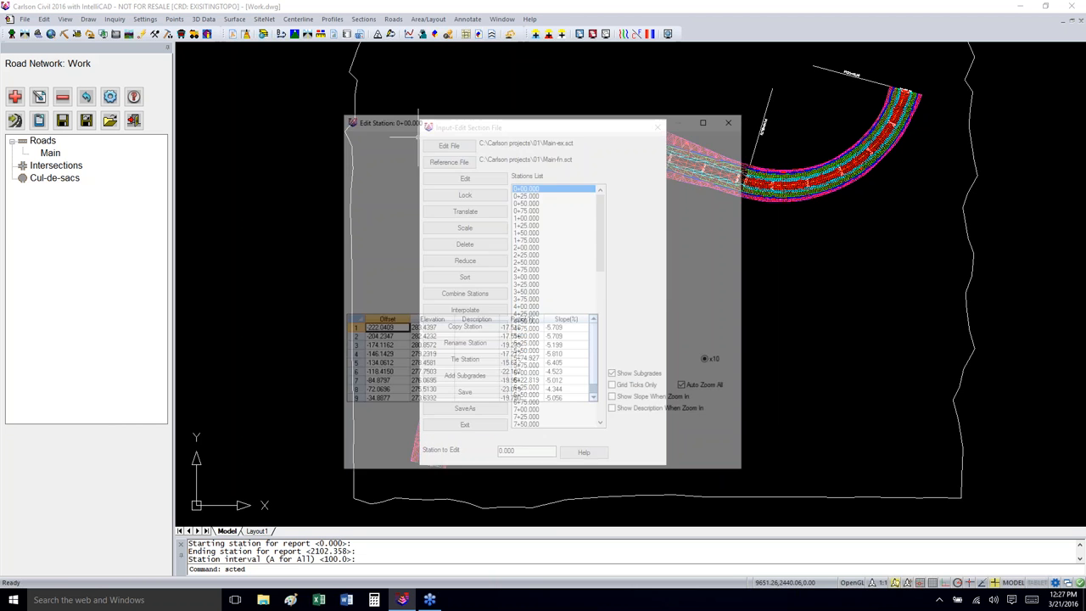
pyautogui.click(707, 121)
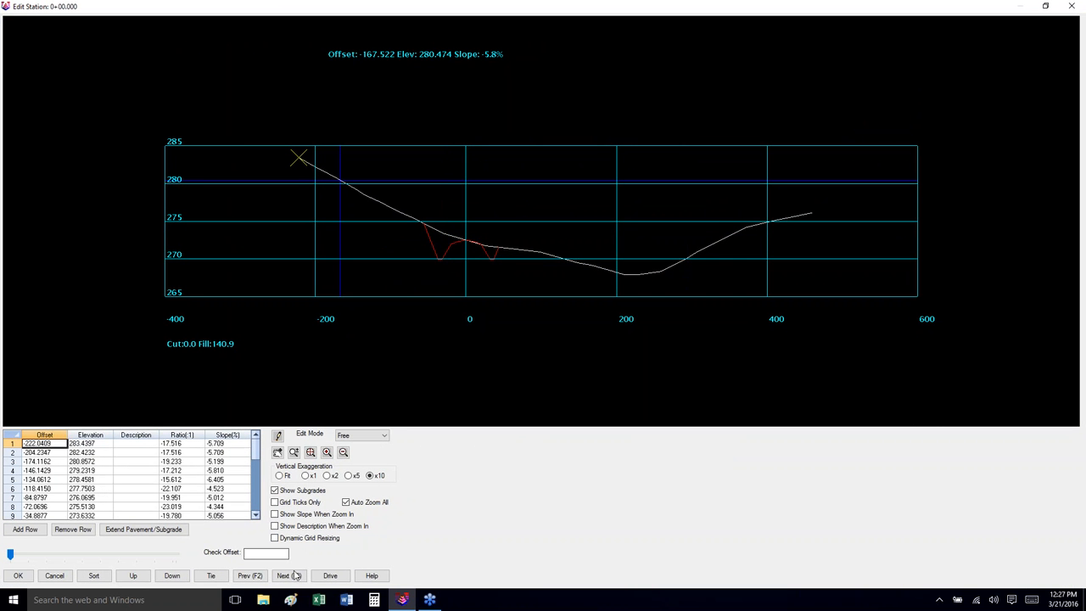
pyautogui.click(330, 576)
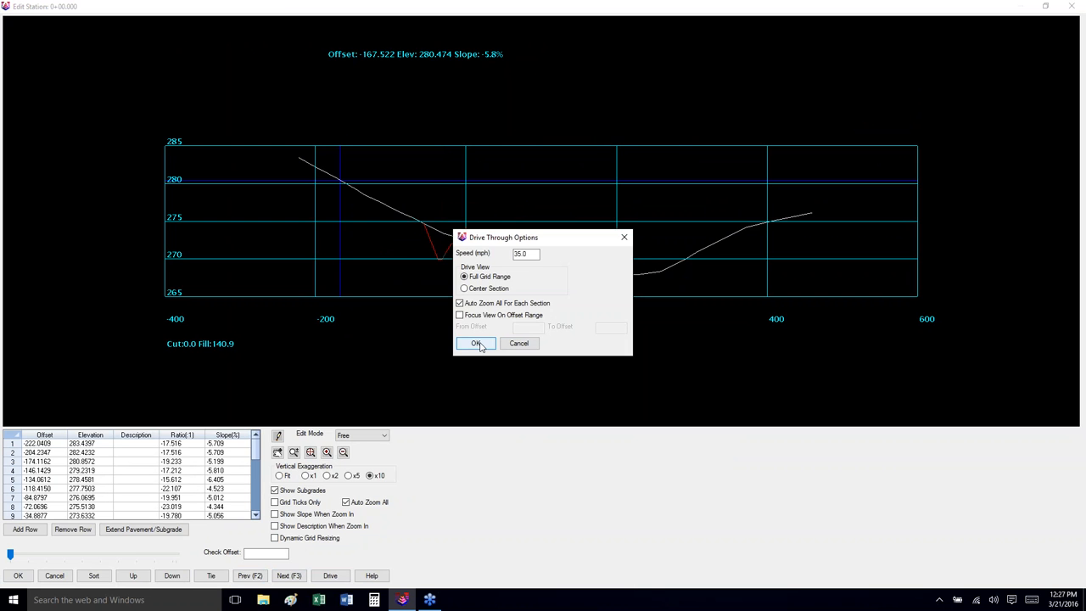
pyautogui.click(476, 343)
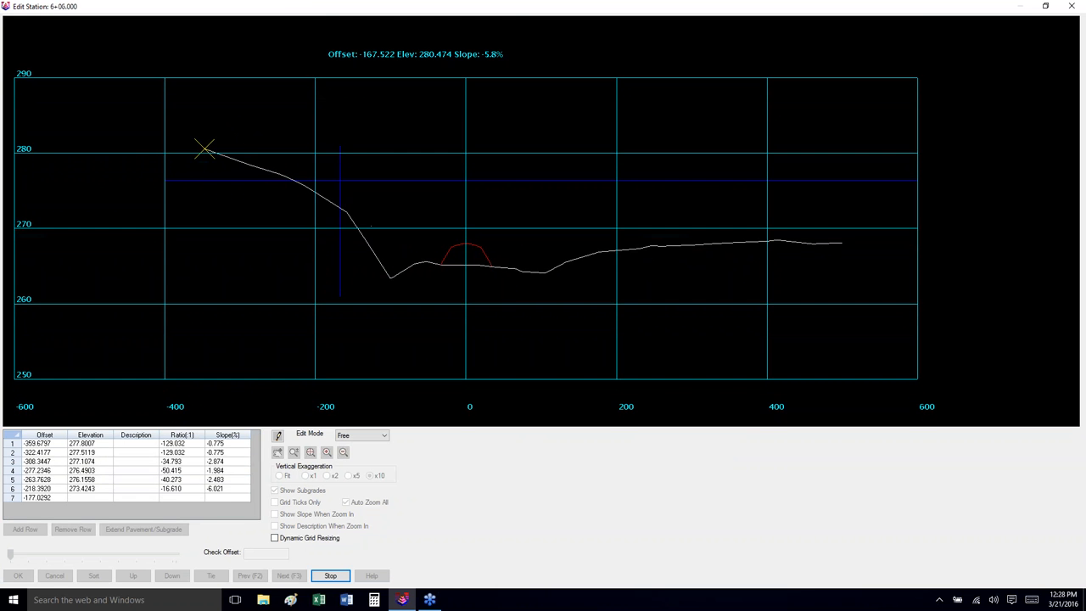
pyautogui.click(1072, 8)
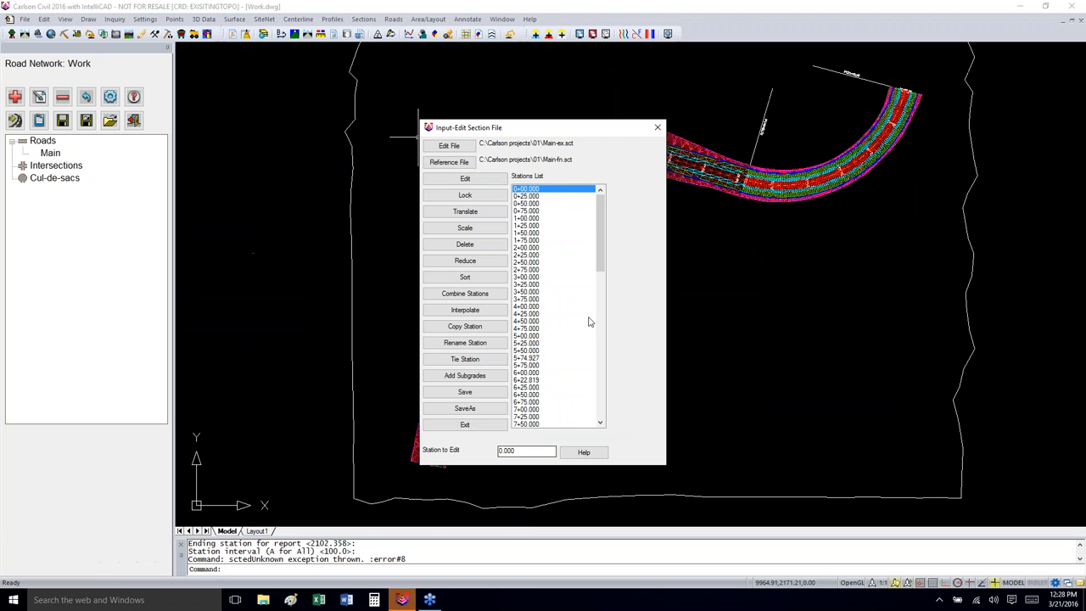
pyautogui.click(657, 128)
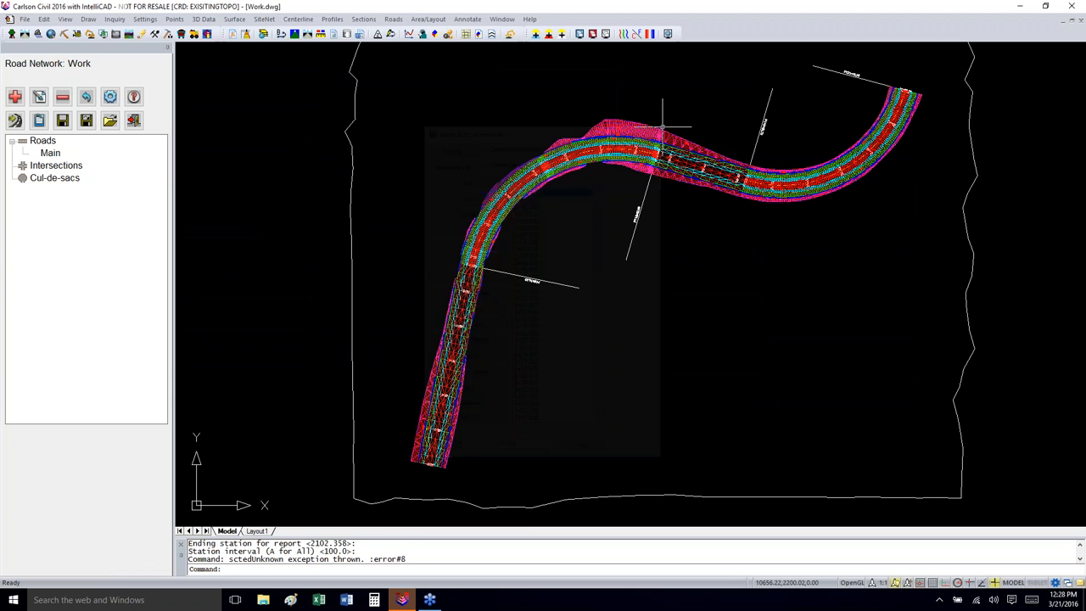
# Step: Freeze the layer of the topo limits boundary around the road
pyautogui.scroll(-2, 738, 217)
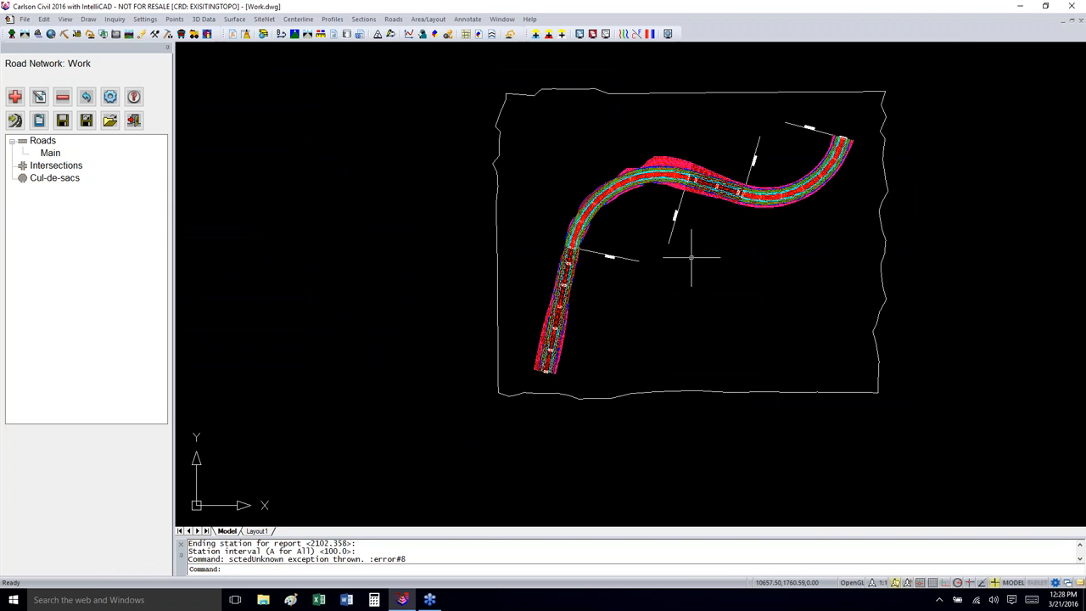
pyautogui.click(63, 20)
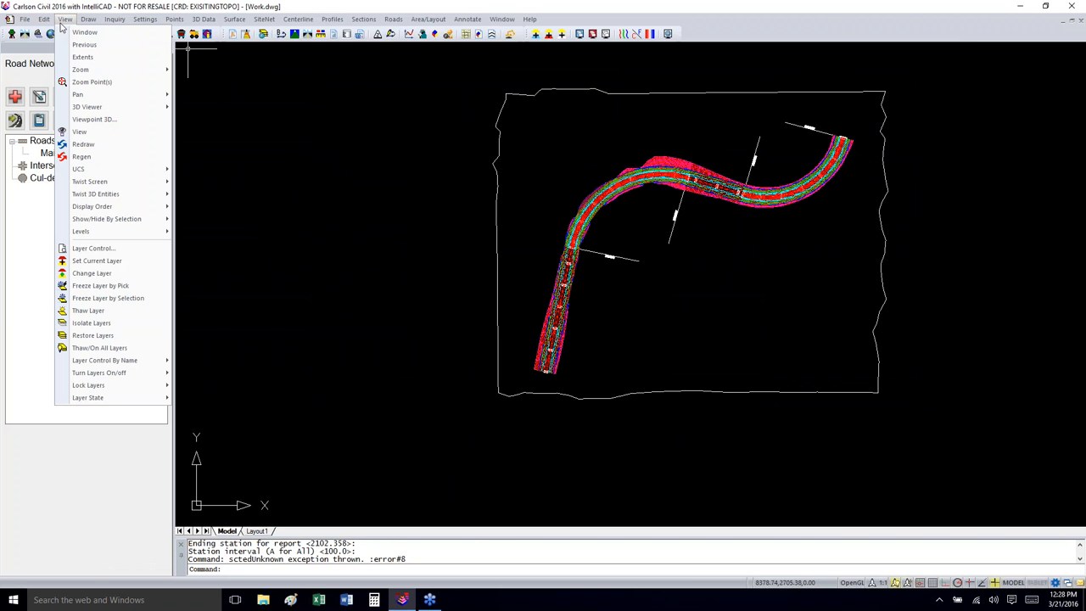
pyautogui.moveTo(120, 362)
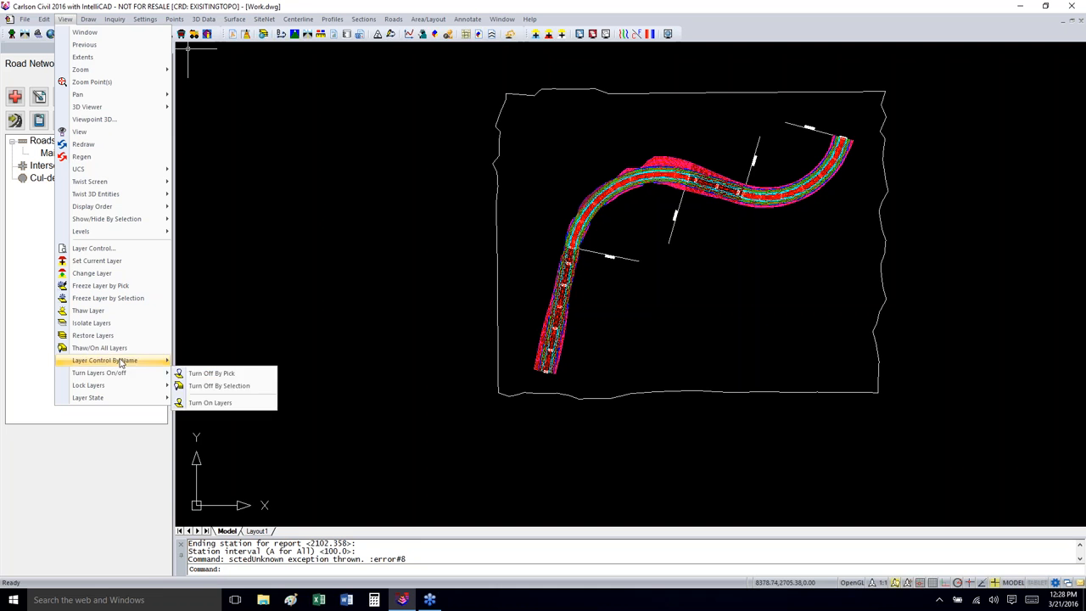
pyautogui.click(123, 299)
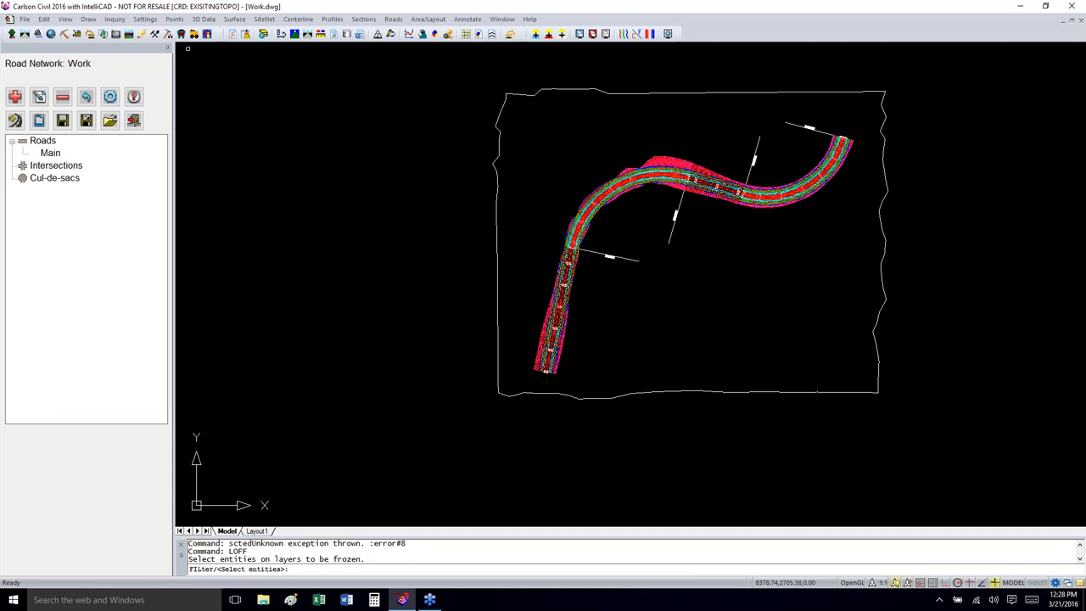
pyautogui.click(547, 87)
pyautogui.press('Return')
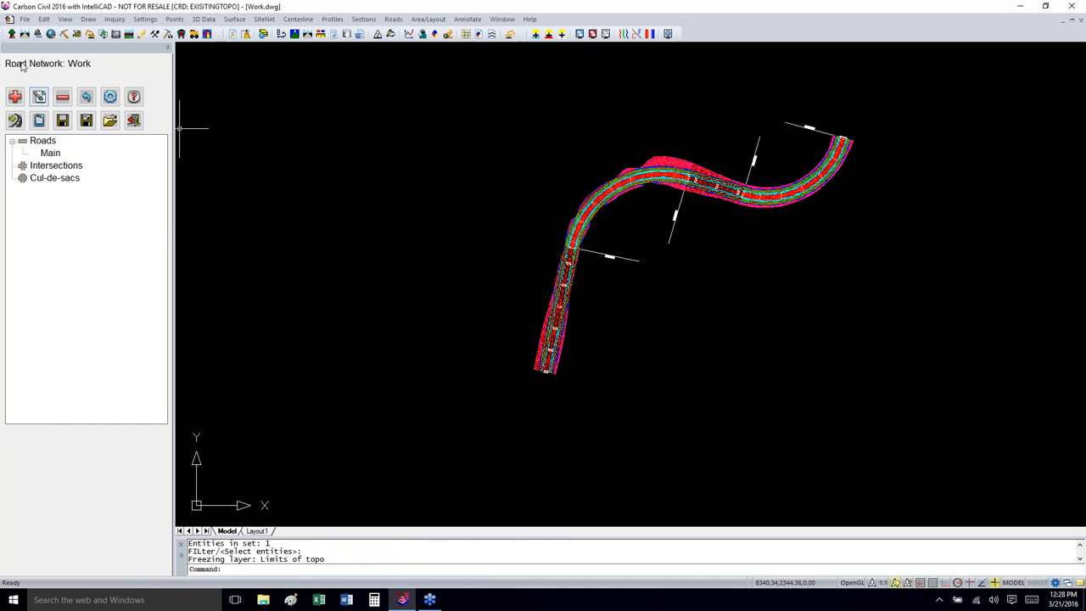
# Step: Zoom to the drawing extents and save the drawing over Work.dwg in AutoCAD 2010 format
pyautogui.click(66, 19)
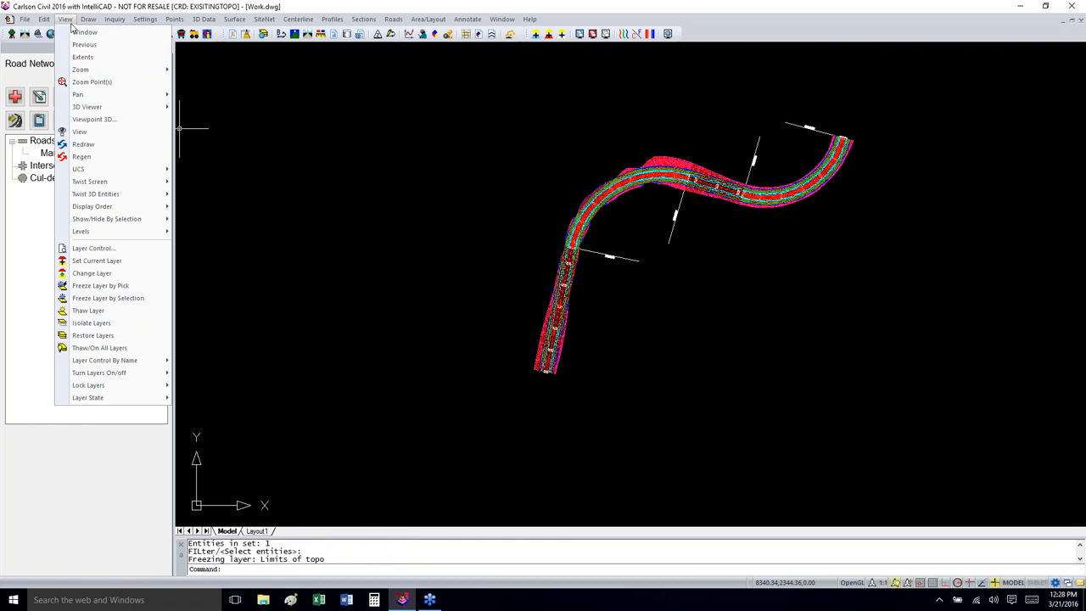
pyautogui.click(81, 44)
pyautogui.click(25, 19)
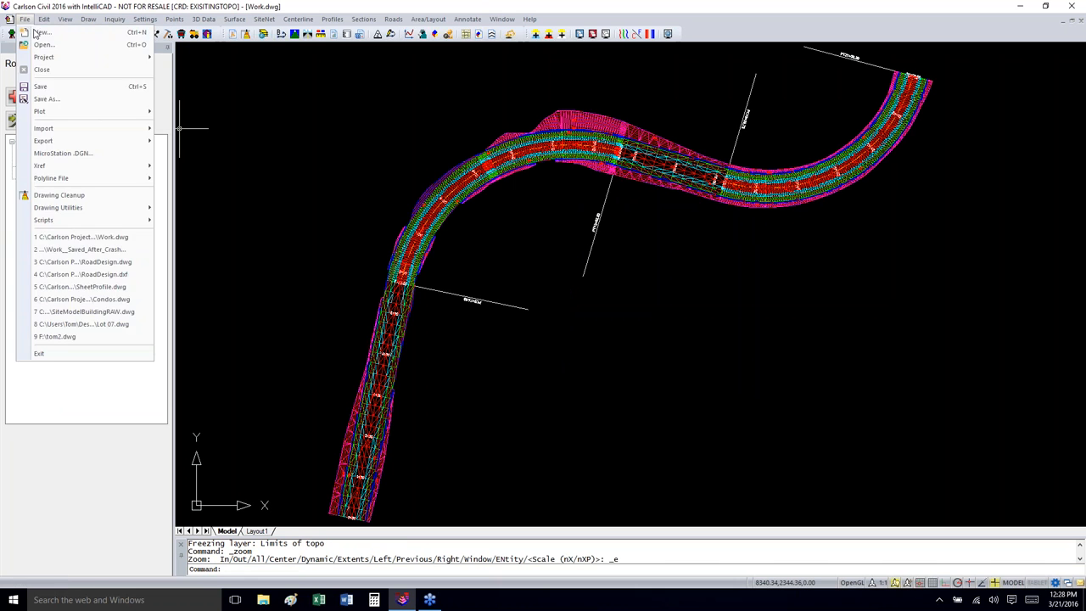
pyautogui.click(59, 98)
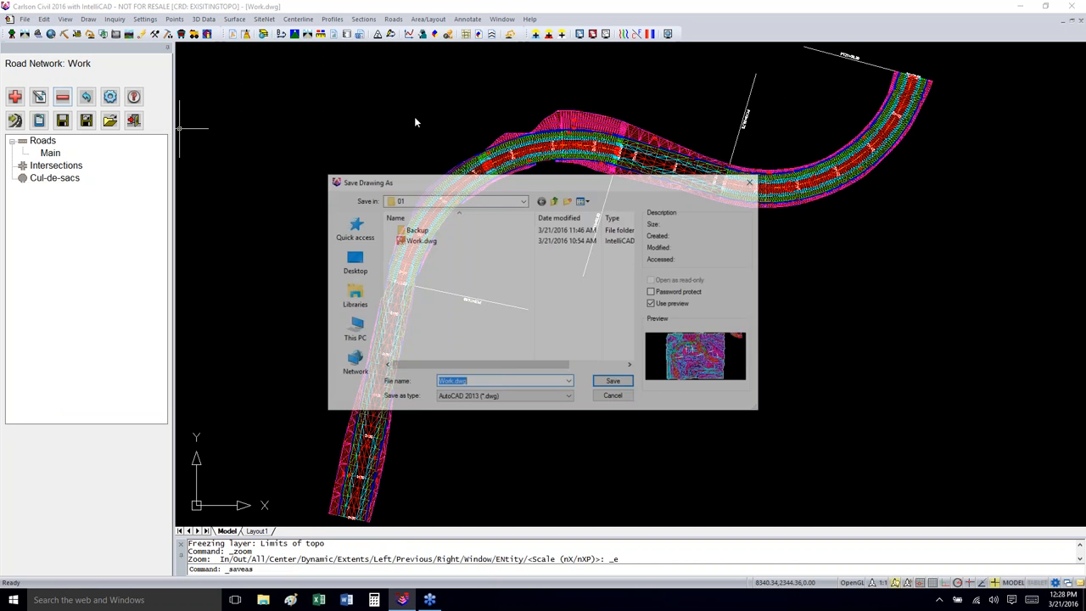
pyautogui.click(509, 398)
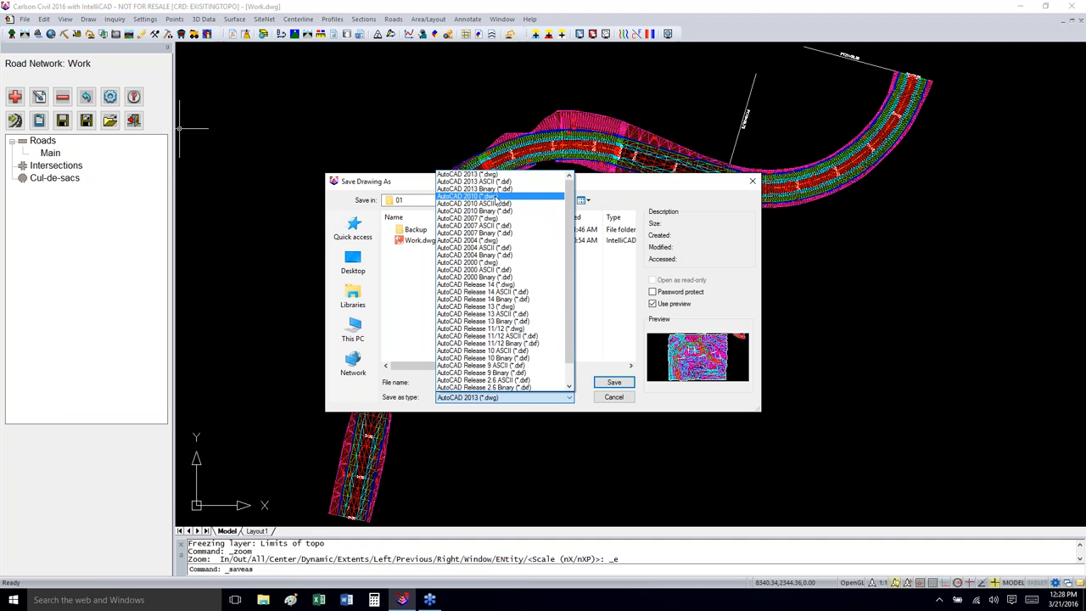
pyautogui.click(497, 197)
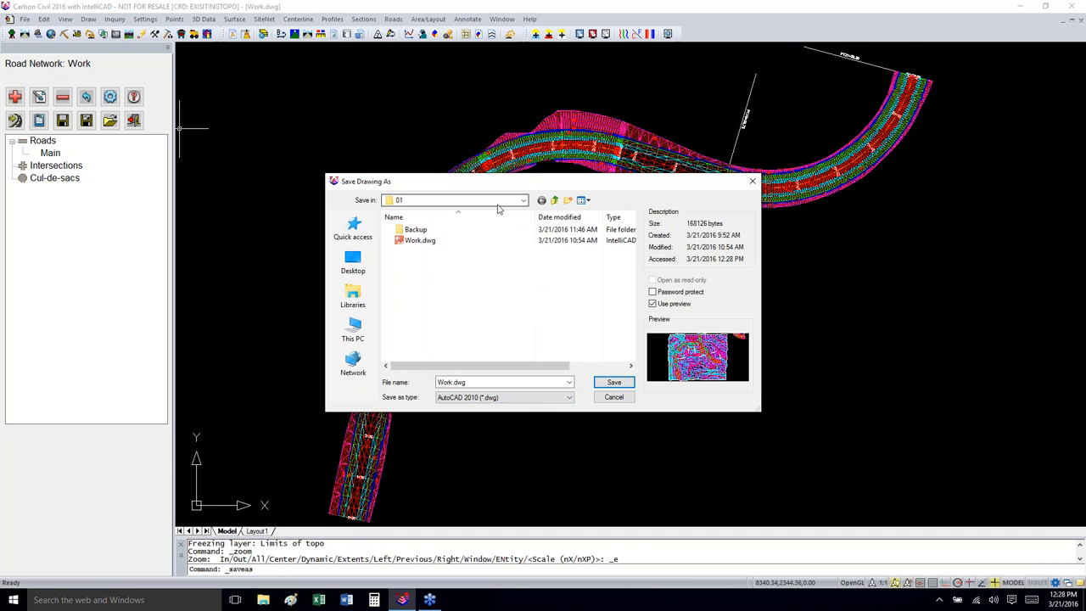
pyautogui.click(614, 381)
pyautogui.click(567, 300)
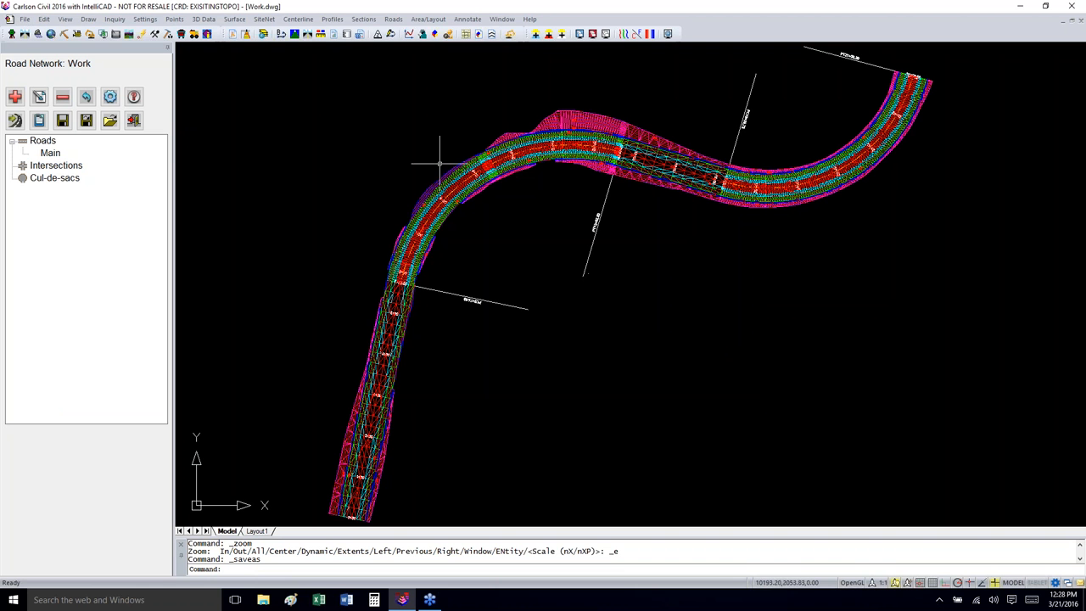
# Step: Switch to Carlson SurvPC and create a new job named Work in C:\Carlson Projects\01
pyautogui.click(1019, 7)
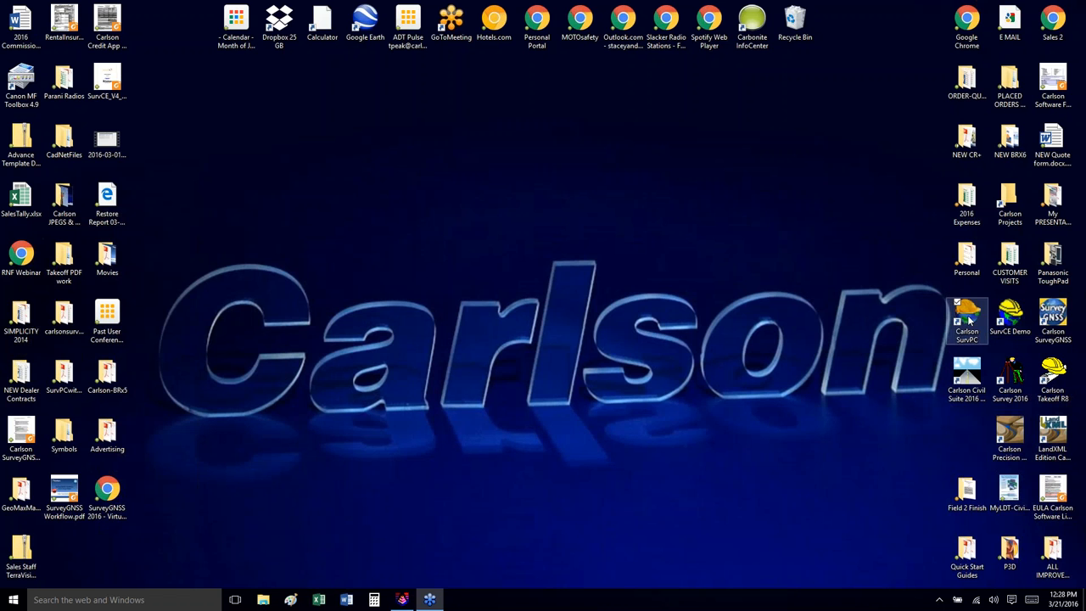
pyautogui.doubleClick(970, 319)
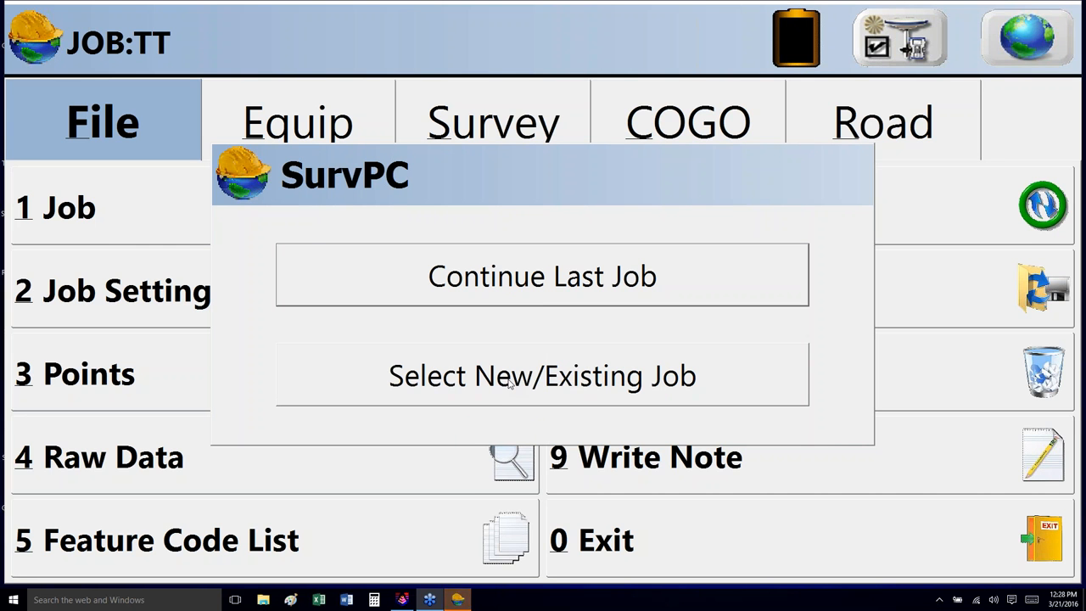
pyautogui.click(510, 384)
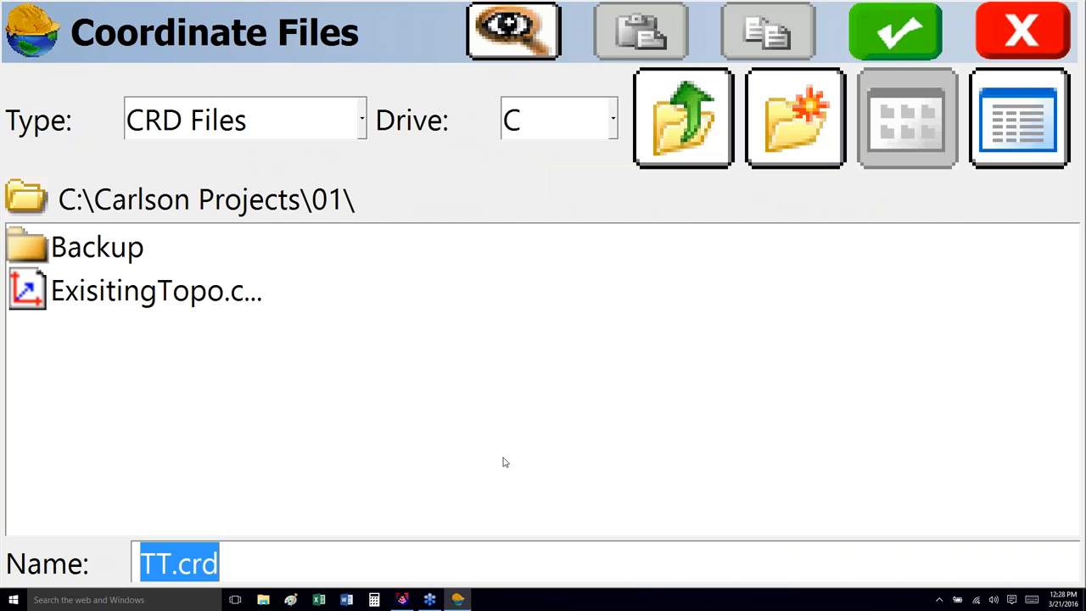
pyautogui.write('Work')
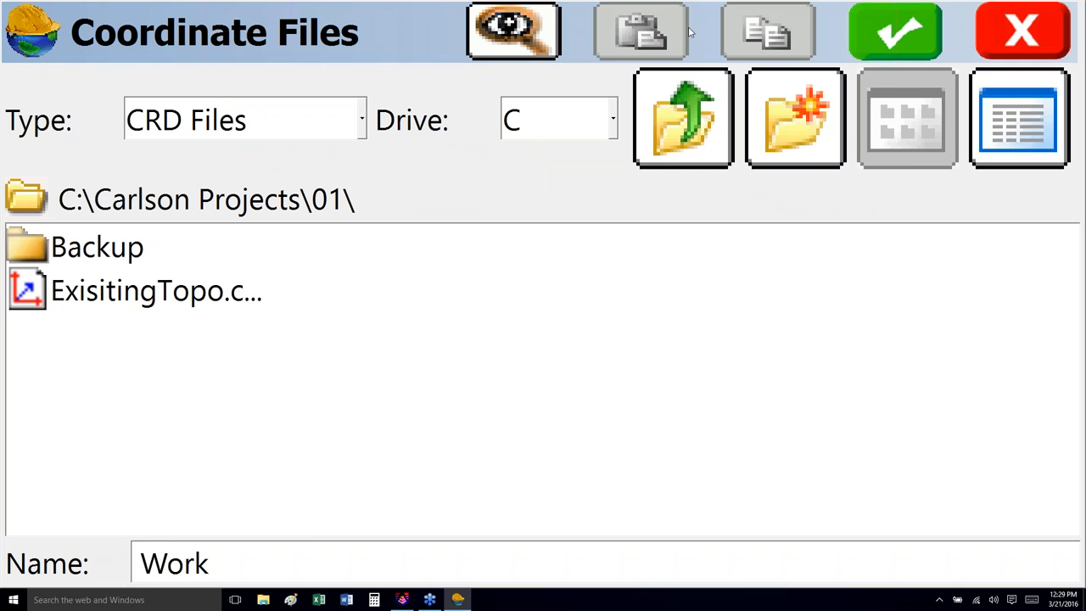
pyautogui.click(880, 39)
pyautogui.press('2')
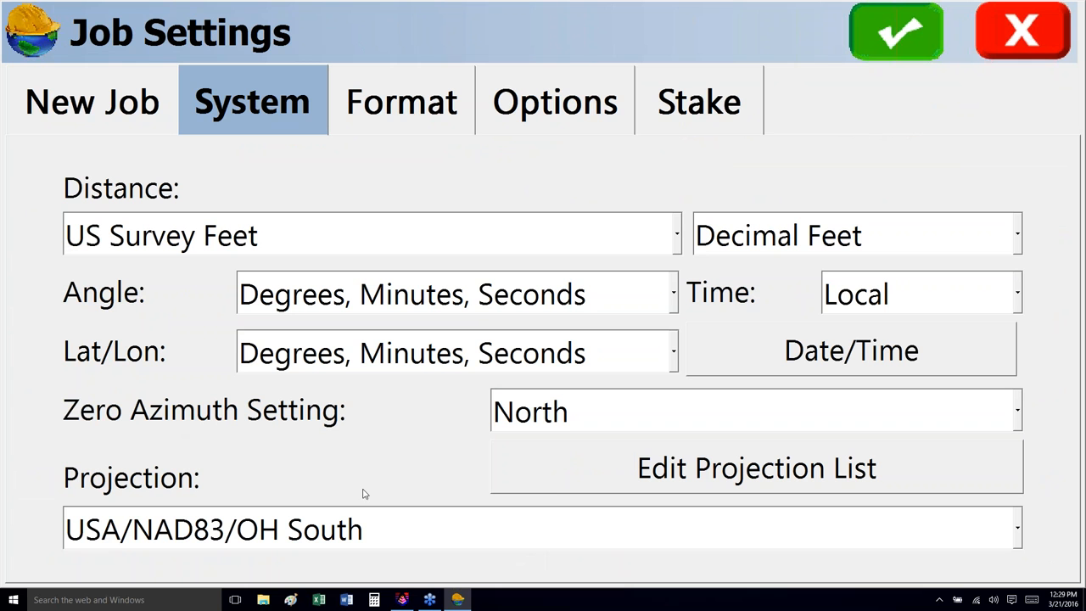
# Step: Review the predefined projections and country choices, and accept the job settings with the USA/NAD83/OH South projection
pyautogui.click(676, 476)
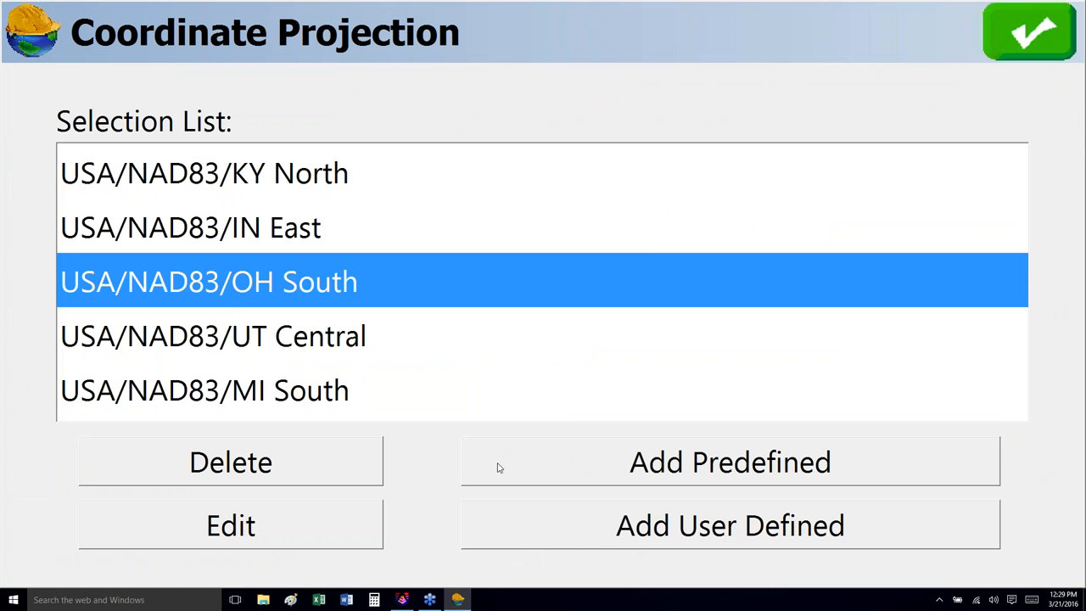
pyautogui.click(638, 462)
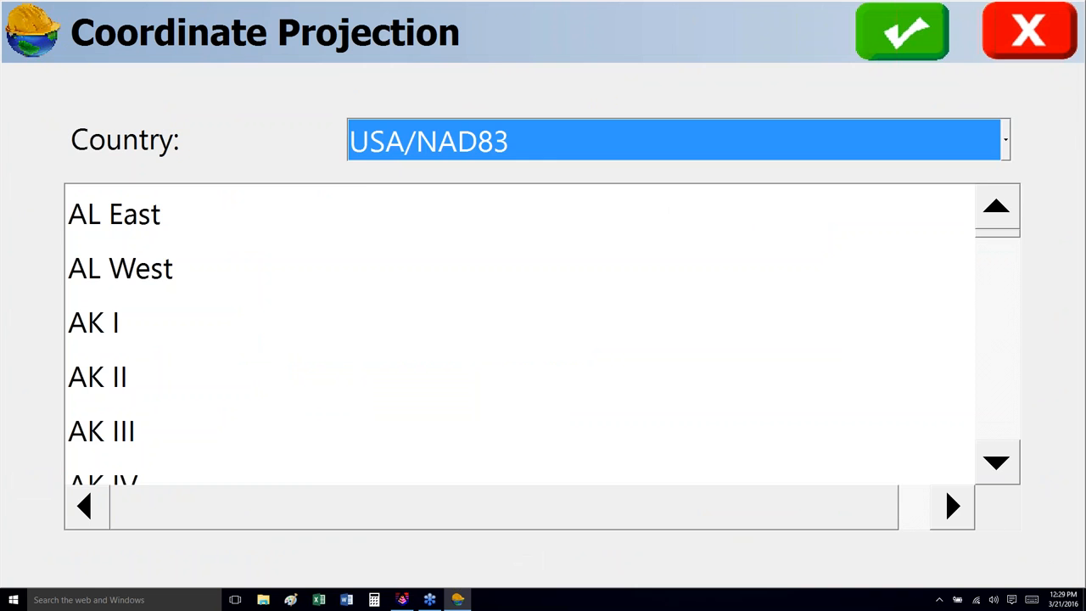
pyautogui.click(846, 141)
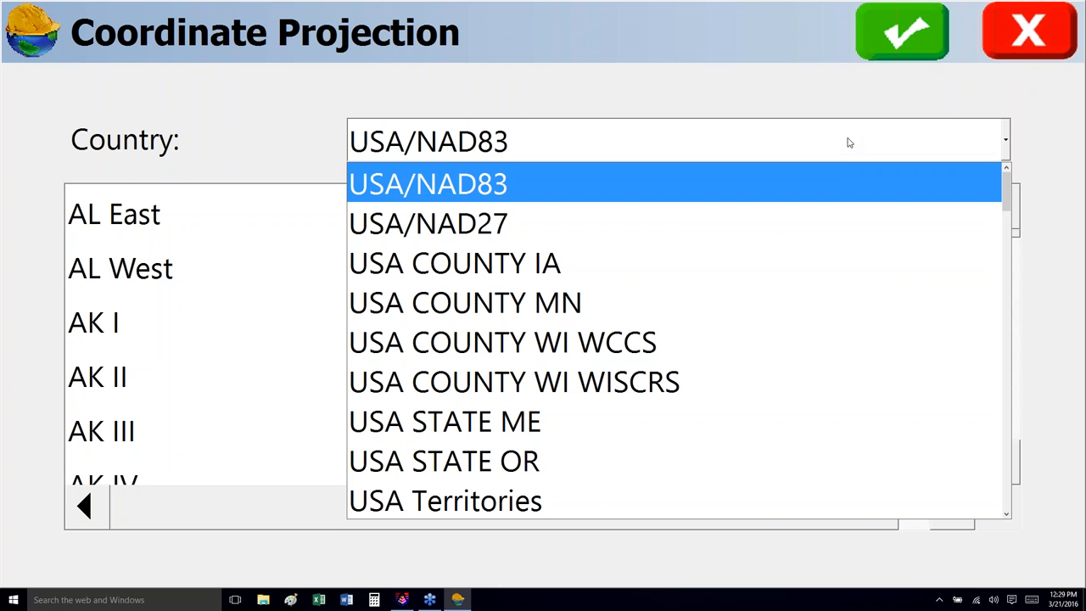
pyautogui.click(849, 143)
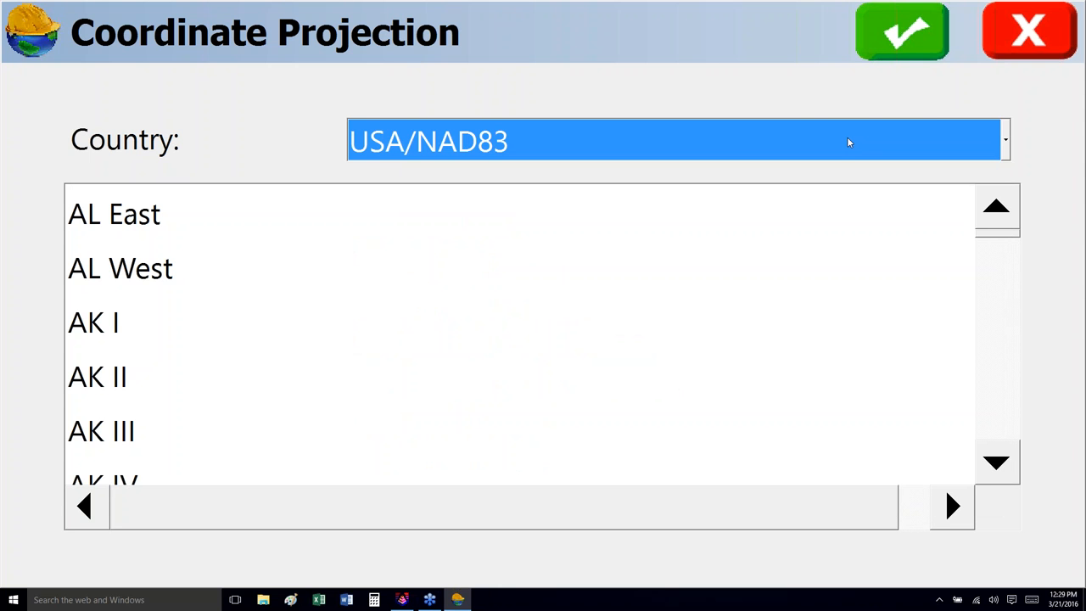
pyautogui.click(1020, 46)
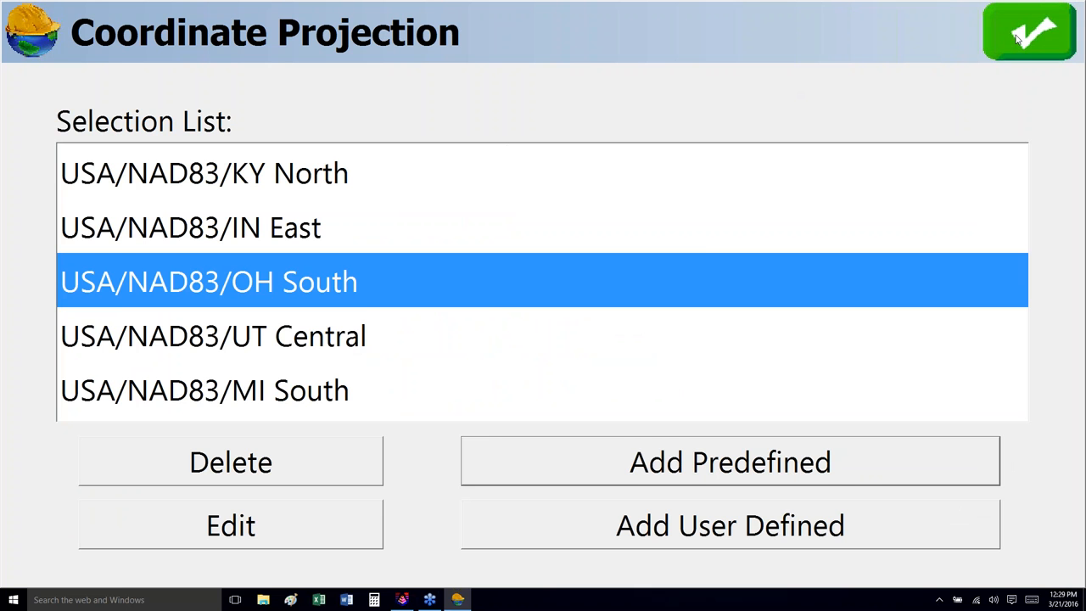
pyautogui.click(1018, 40)
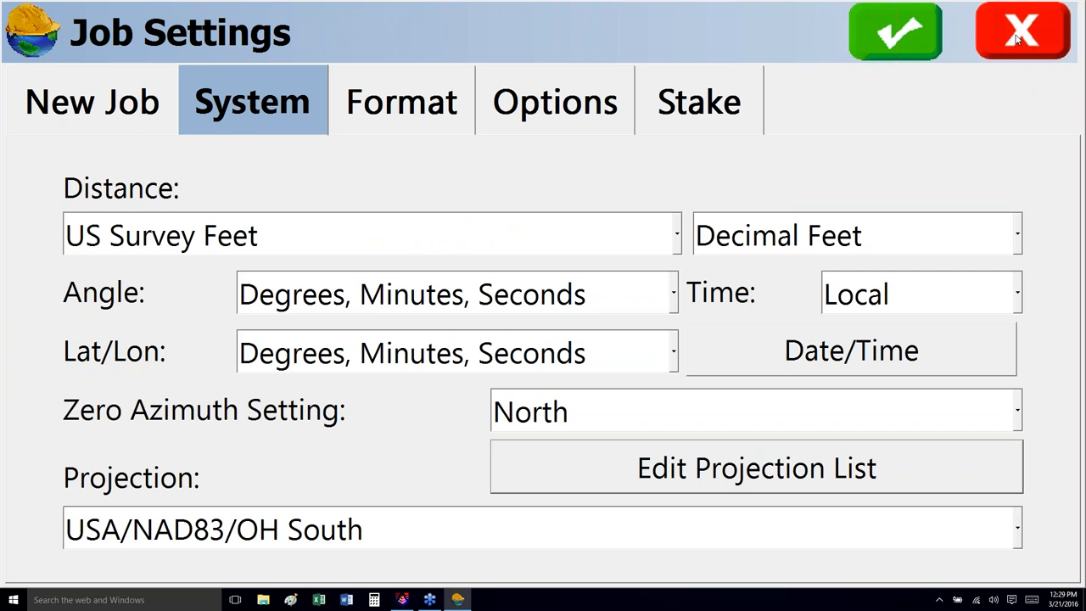
pyautogui.click(877, 54)
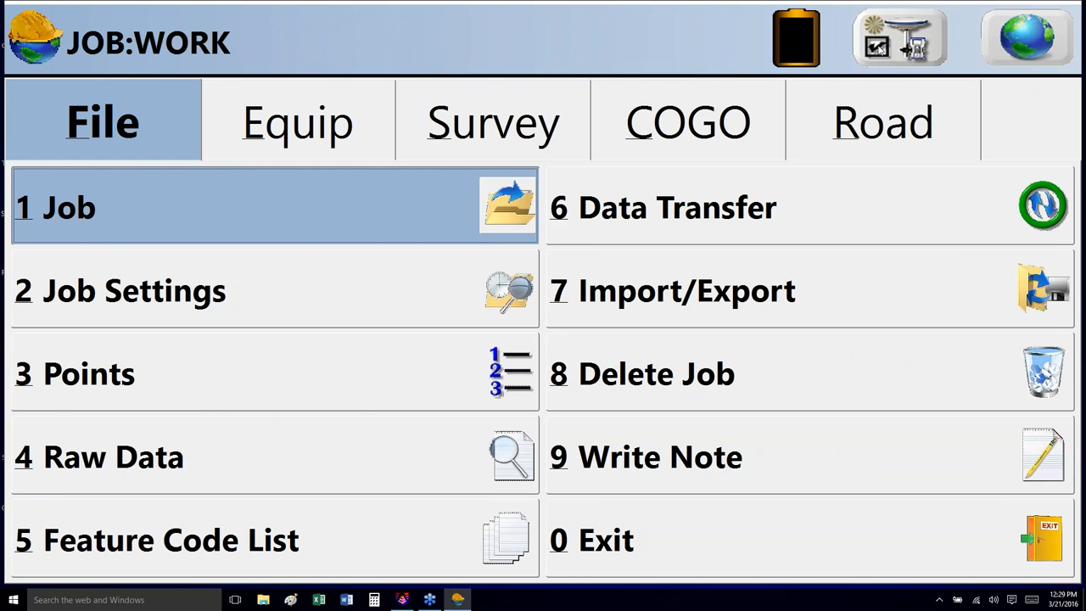
# Step: Import Work.dwg into the map view with only its text entities as additional data
pyautogui.click(1018, 38)
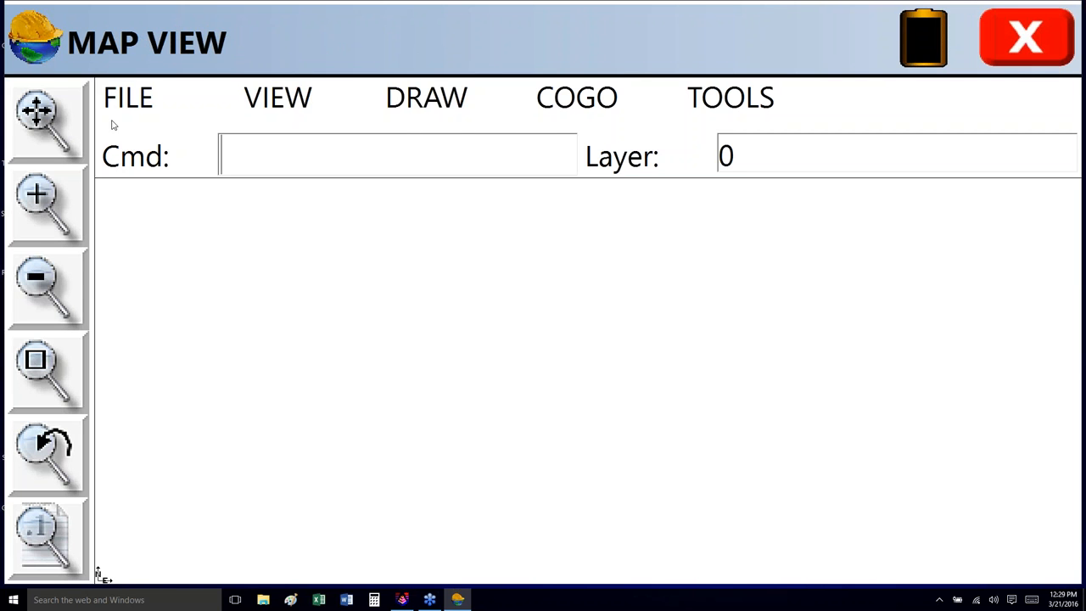
pyautogui.click(129, 100)
pyautogui.moveTo(273, 121)
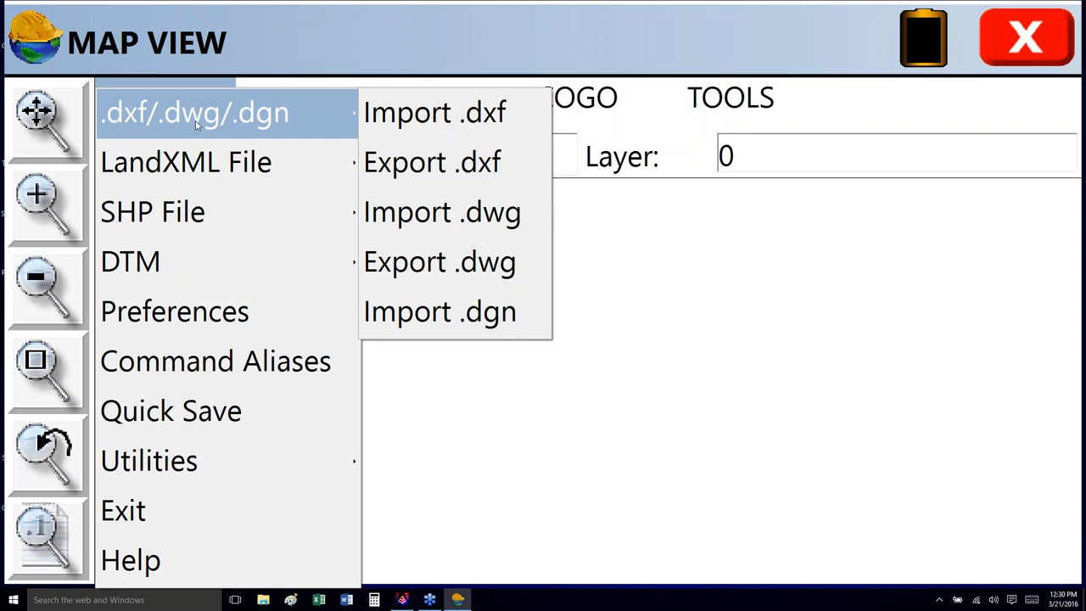
pyautogui.click(469, 230)
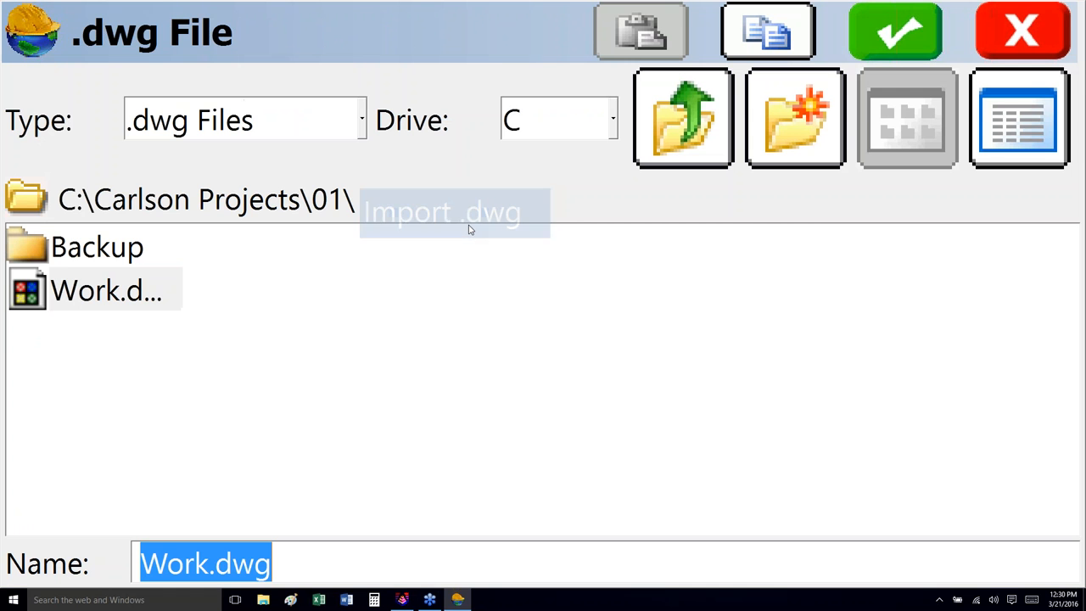
pyautogui.click(104, 293)
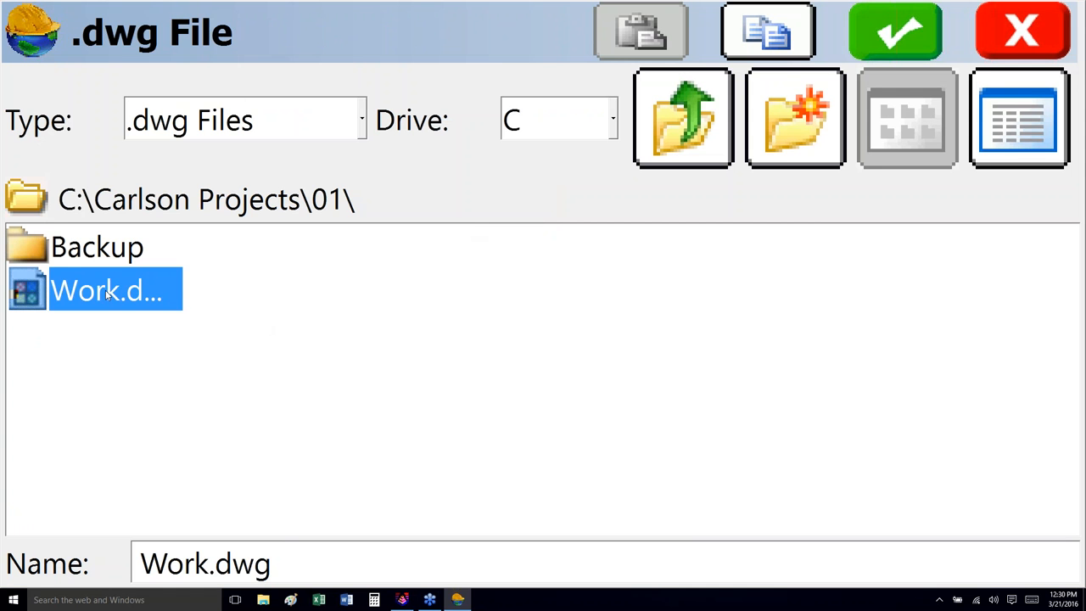
pyautogui.click(899, 36)
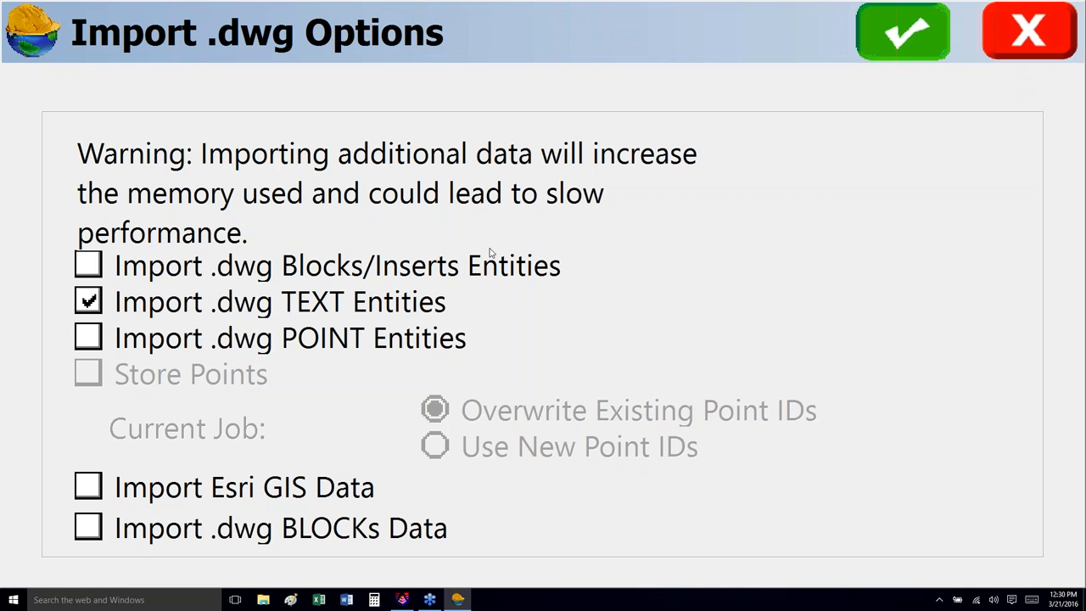
pyautogui.click(922, 31)
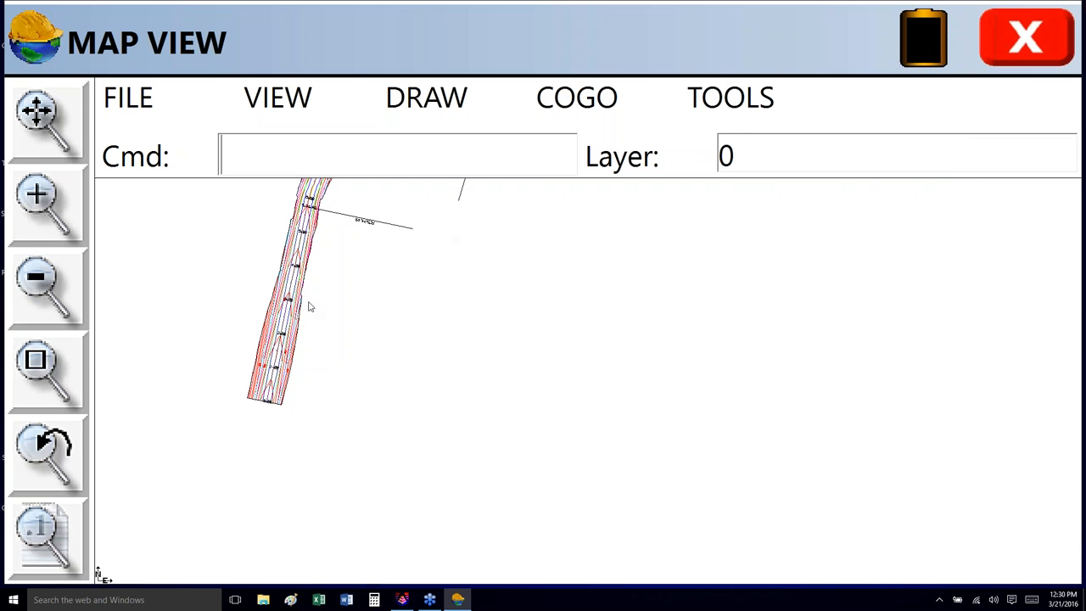
# Step: Examine the imported road and its station labels up close in the map view, and close the map
pyautogui.click(40, 358)
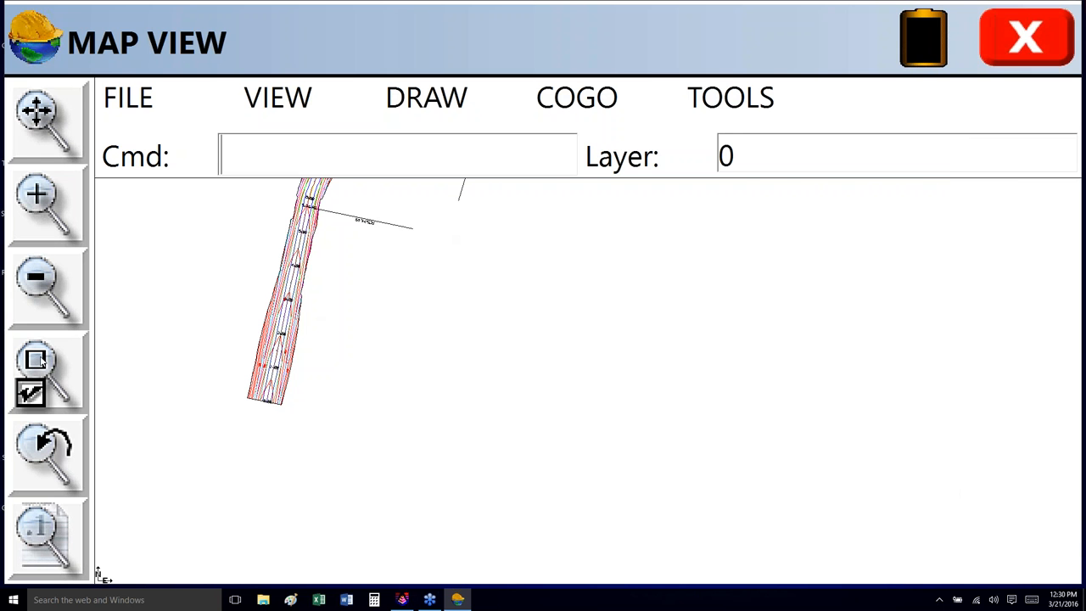
pyautogui.moveTo(206, 408); pyautogui.dragTo(265, 381)
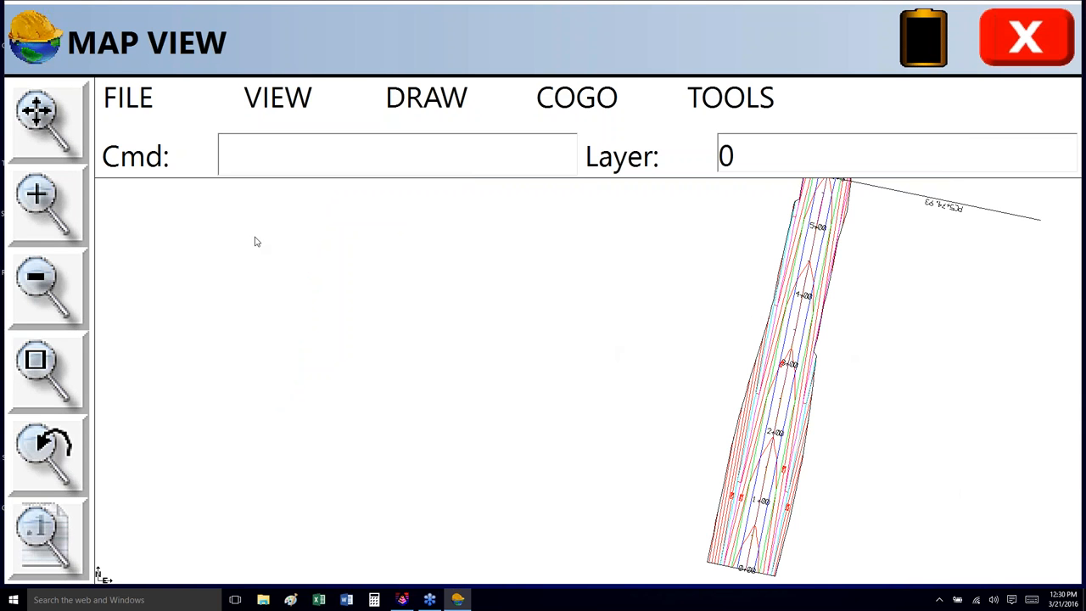
pyautogui.click(34, 366)
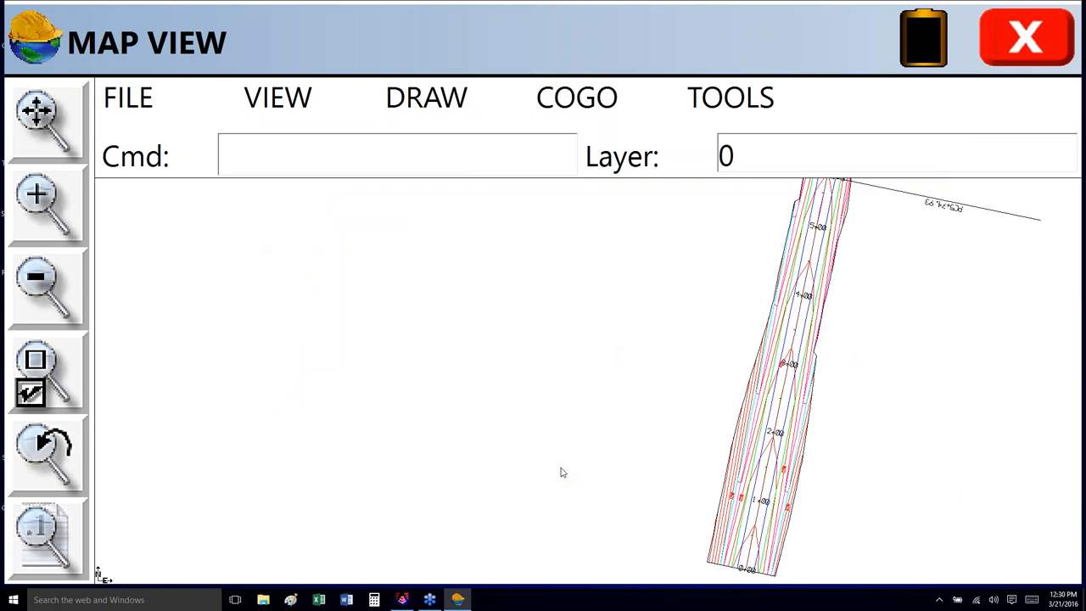
pyautogui.moveTo(563, 473); pyautogui.dragTo(688, 387)
pyautogui.click(34, 106)
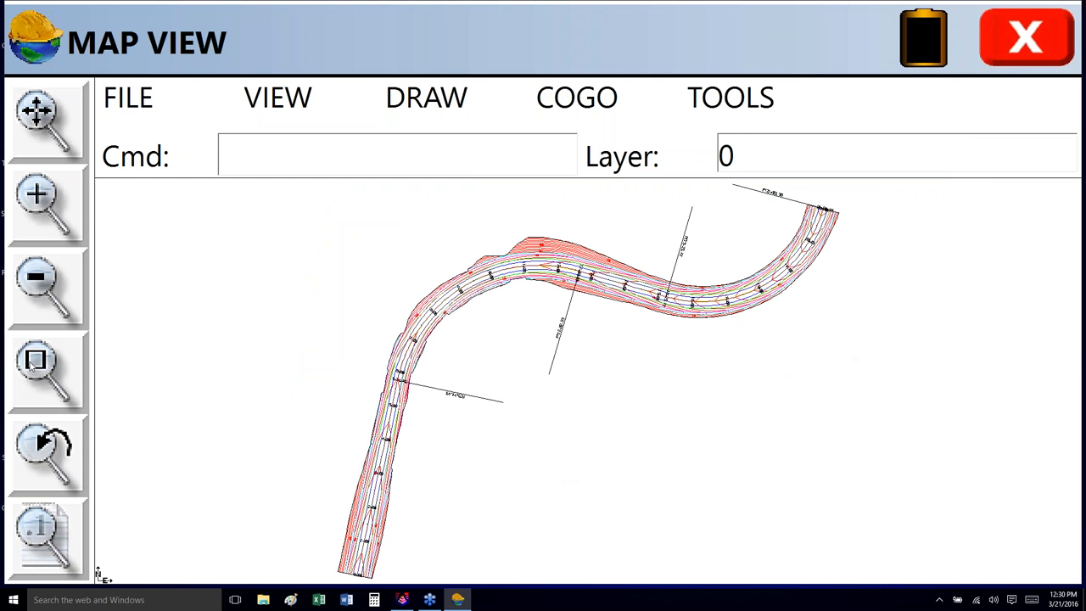
pyautogui.click(34, 364)
pyautogui.moveTo(340, 495); pyautogui.dragTo(472, 391)
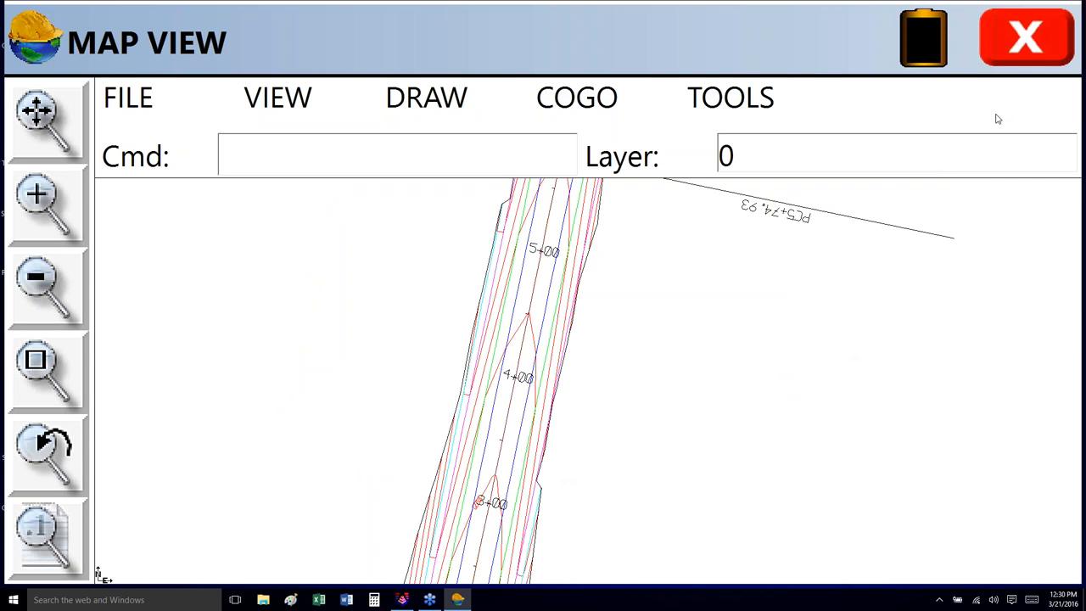
pyautogui.click(1026, 38)
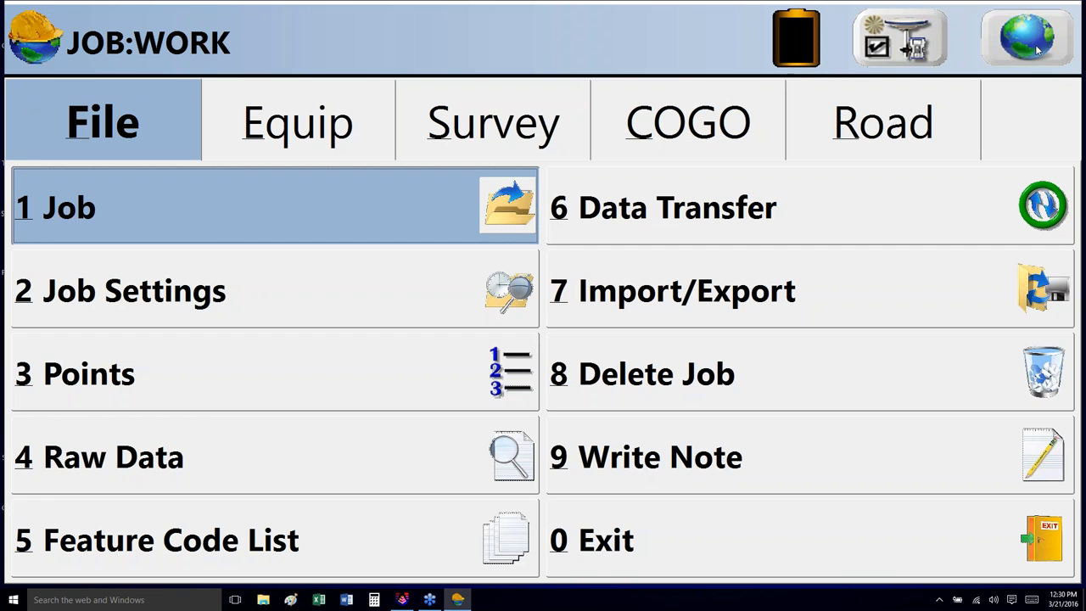
# Step: Set up the GPS base receiver with GPS Simulation as the manufacturer and the Demo model
pyautogui.click(350, 140)
pyautogui.click(247, 293)
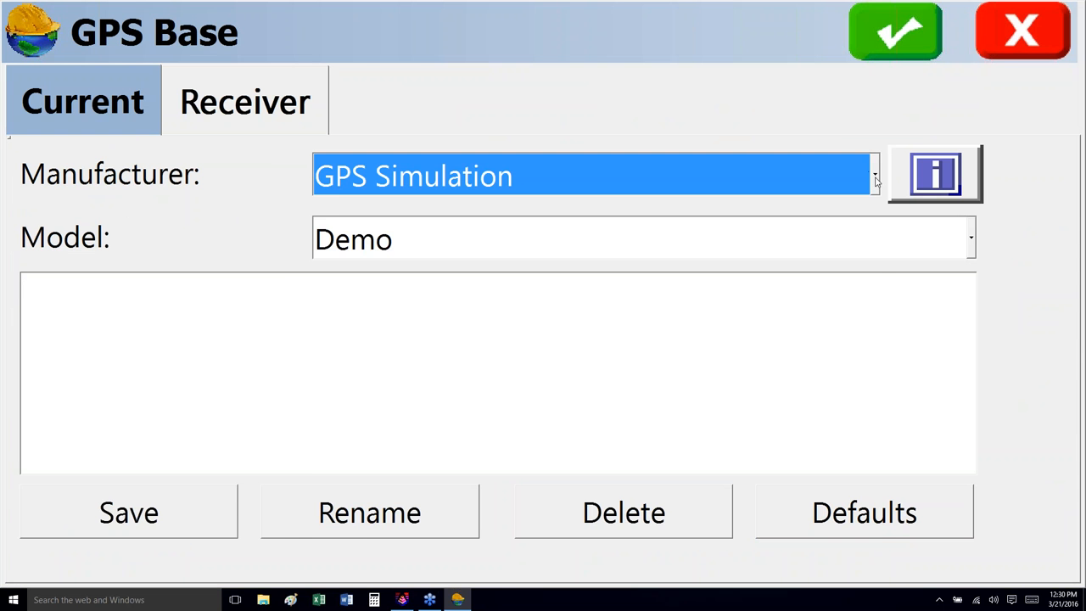
pyautogui.click(874, 178)
pyautogui.moveTo(878, 232)
pyautogui.mouseDown()
pyautogui.moveTo(881, 349)
pyautogui.moveTo(885, 225)
pyautogui.mouseUp()
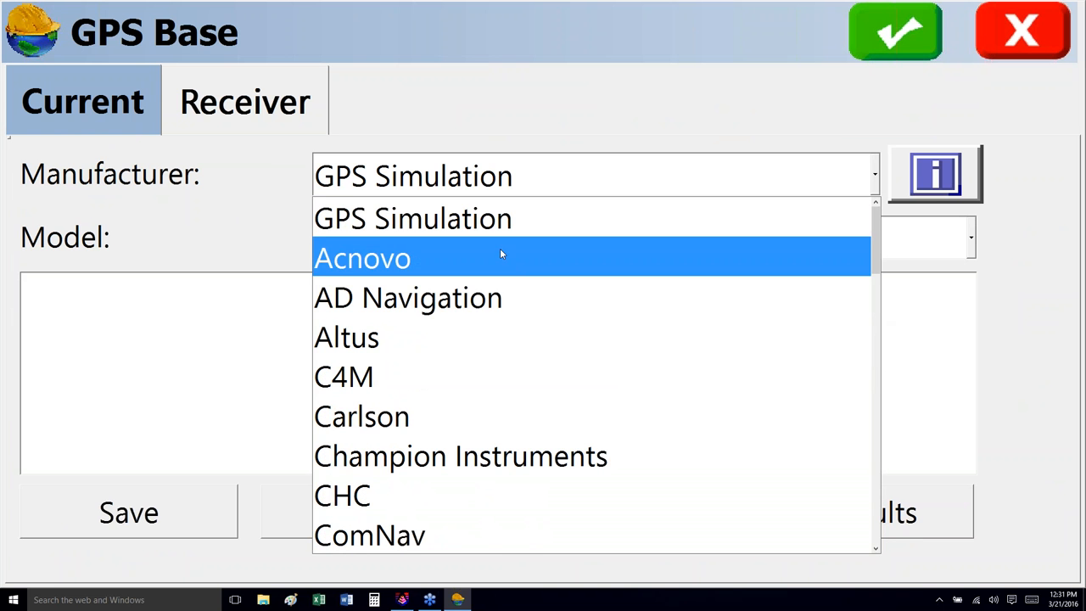
pyautogui.click(504, 219)
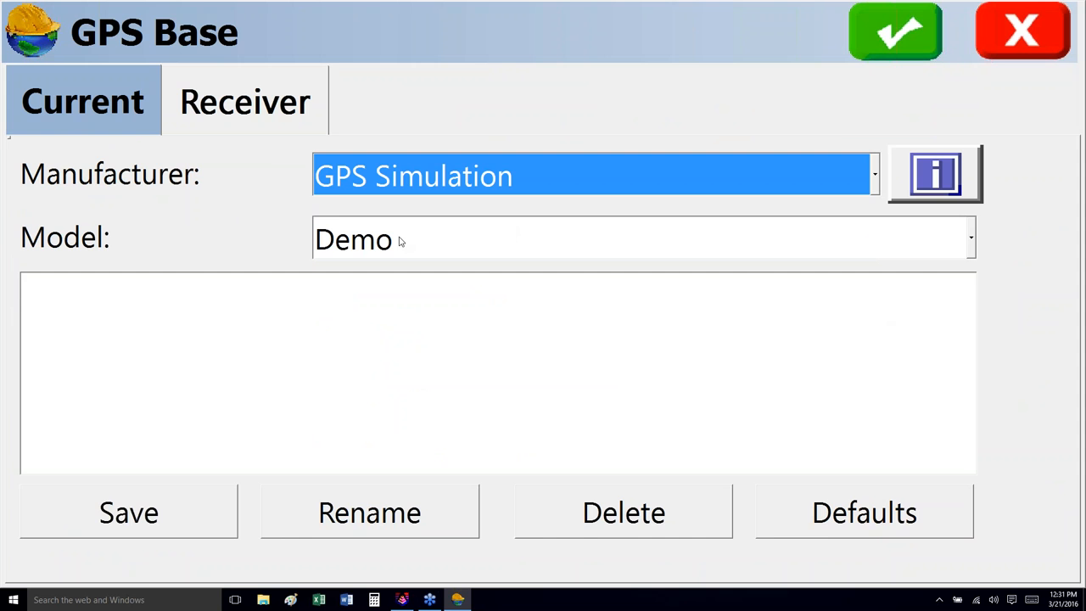
pyautogui.click(900, 39)
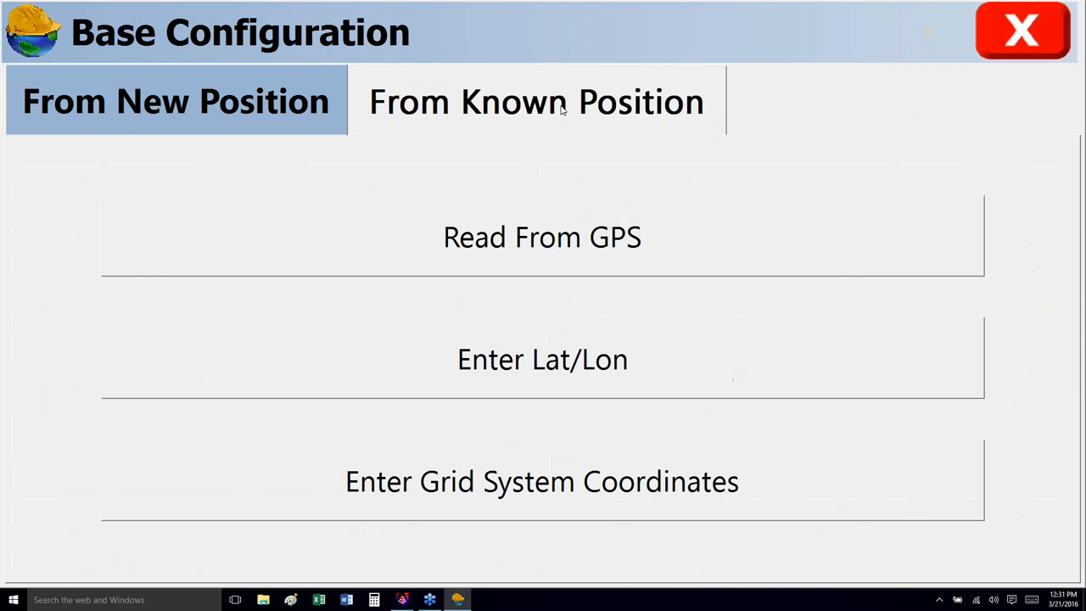
# Step: Define the base from a known position using local coordinates, picked in the map at a line midpoint on the road edge near station 4+00
pyautogui.click(561, 107)
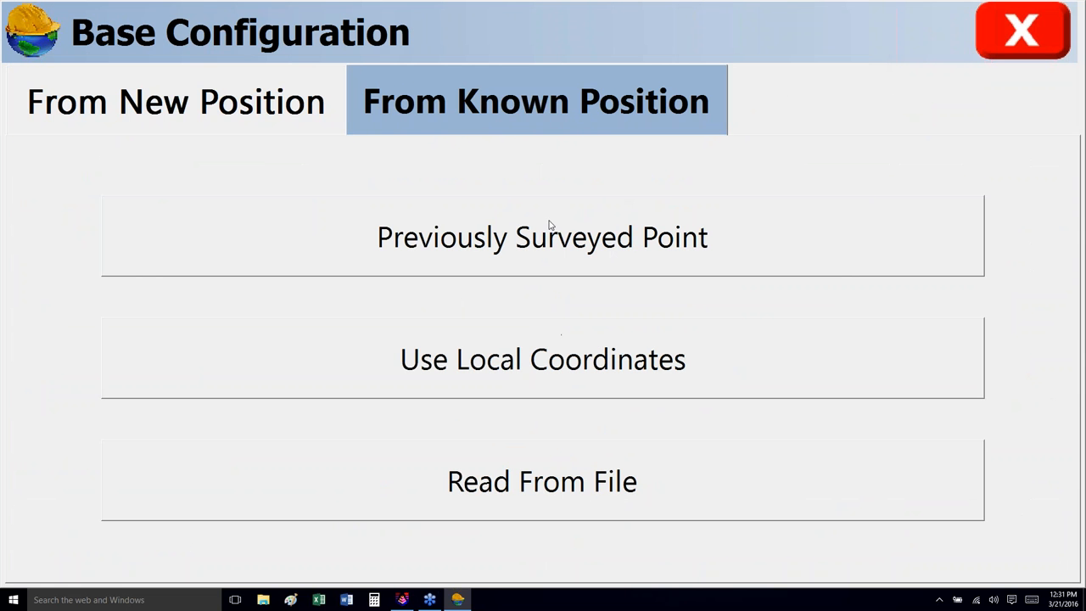
pyautogui.click(547, 360)
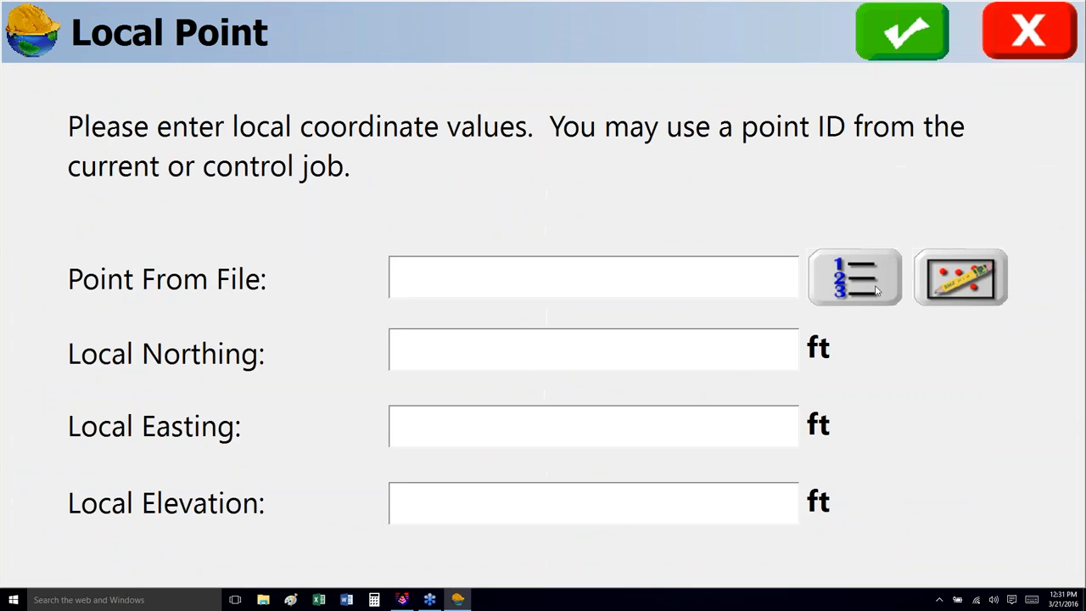
pyautogui.click(937, 284)
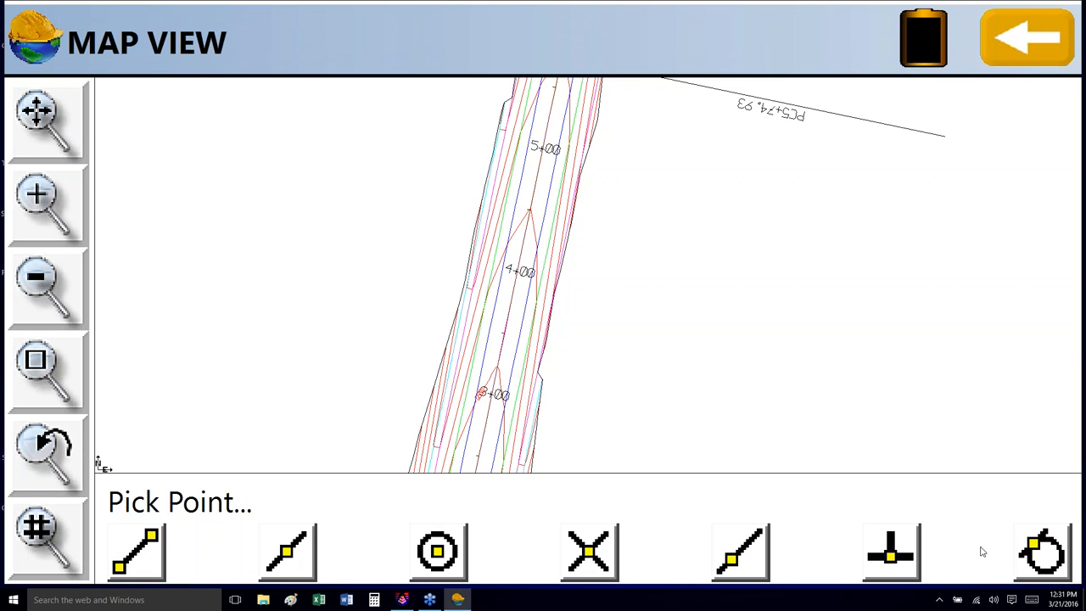
pyautogui.click(301, 563)
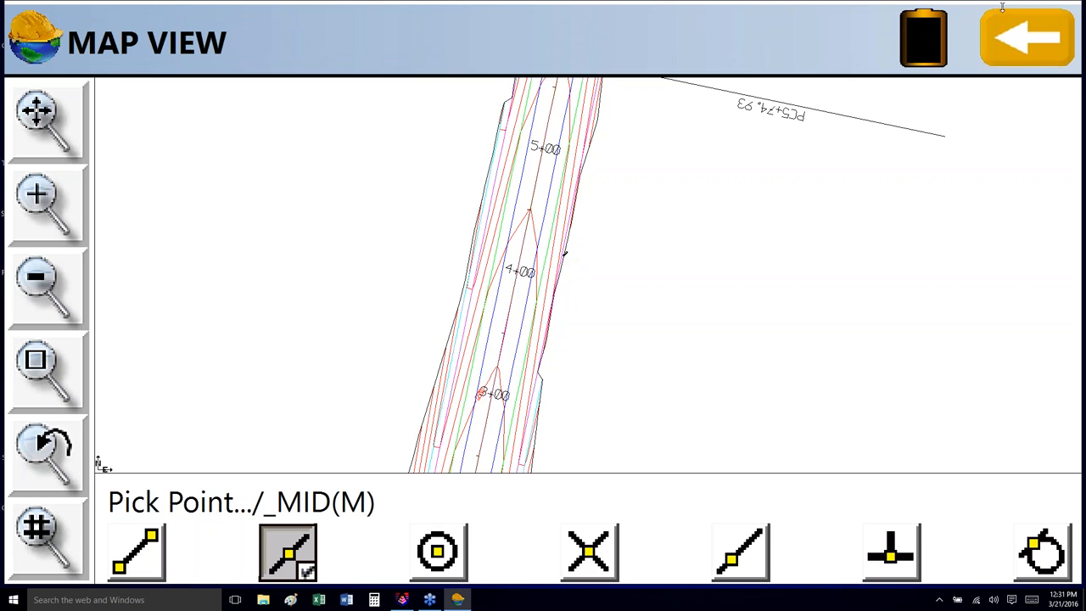
pyautogui.click(1029, 47)
pyautogui.click(904, 31)
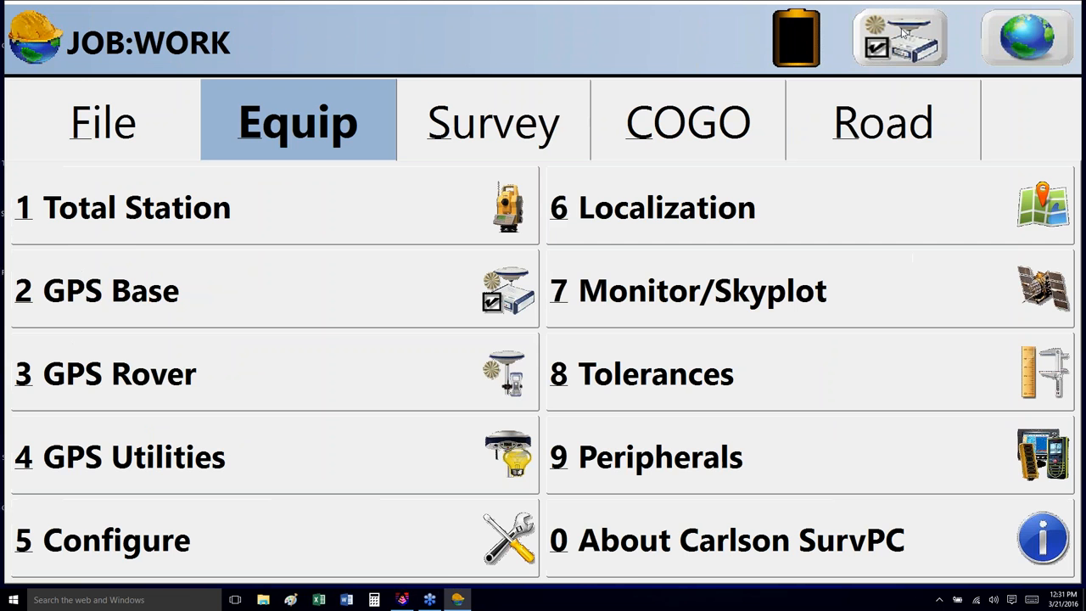
# Step: Accept the base configuration and save its settings to Work.ref in C:\Carlson Projects\01
pyautogui.click(904, 31)
pyautogui.click(882, 39)
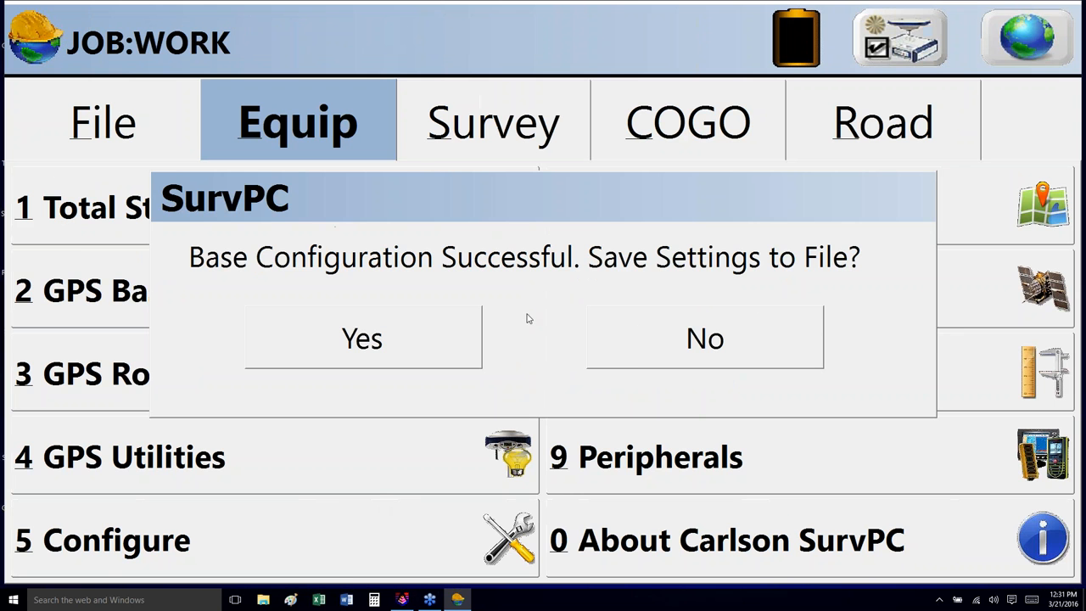
pyautogui.click(424, 346)
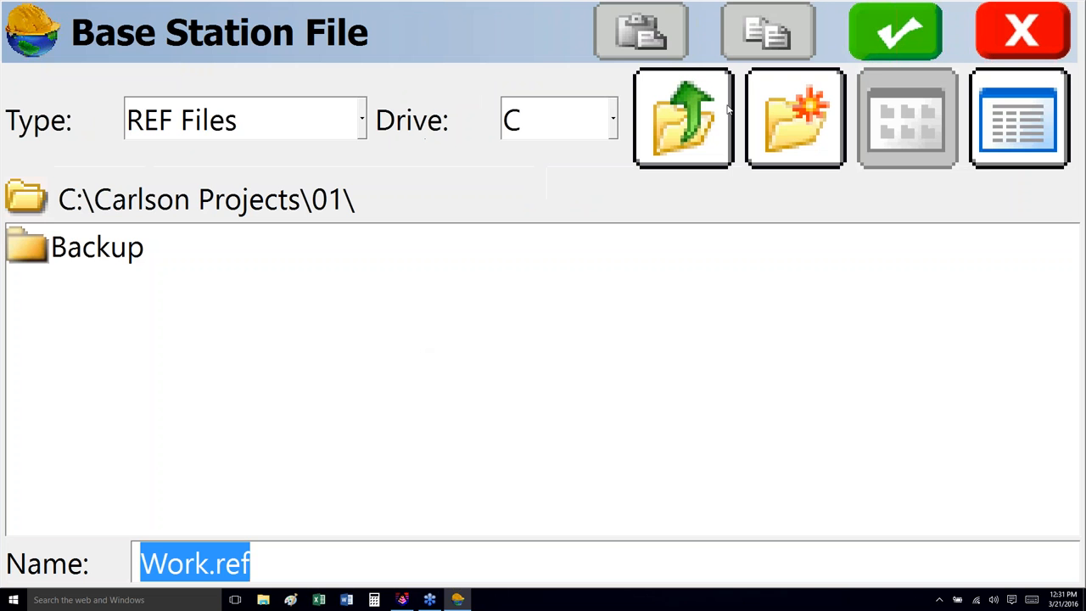
pyautogui.click(879, 48)
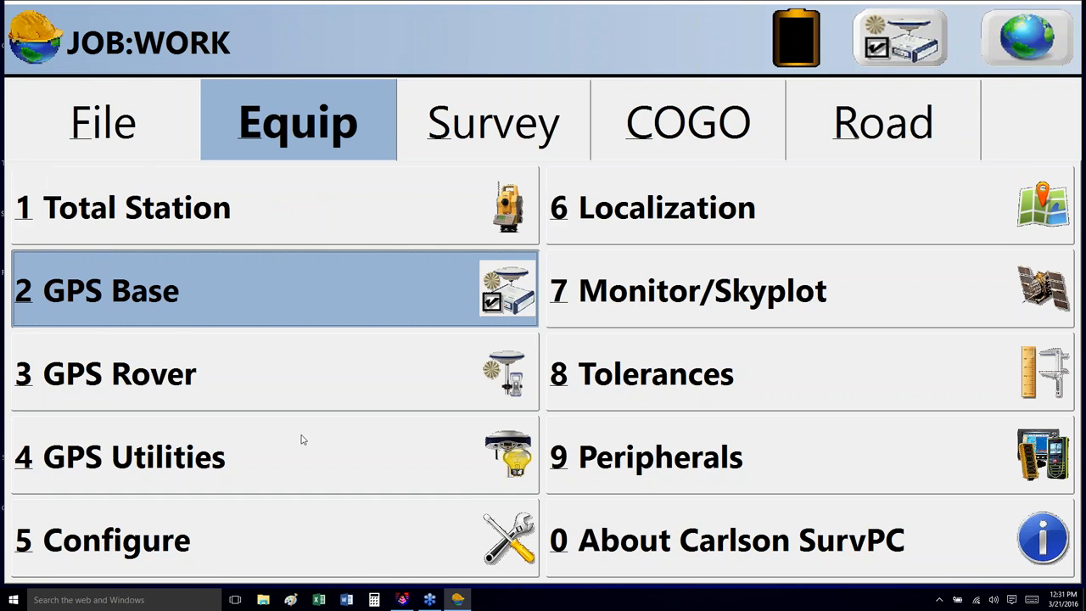
# Step: Set up the GPS rover receiver with GPS Simulation as the manufacturer and the Demo model
pyautogui.click(284, 373)
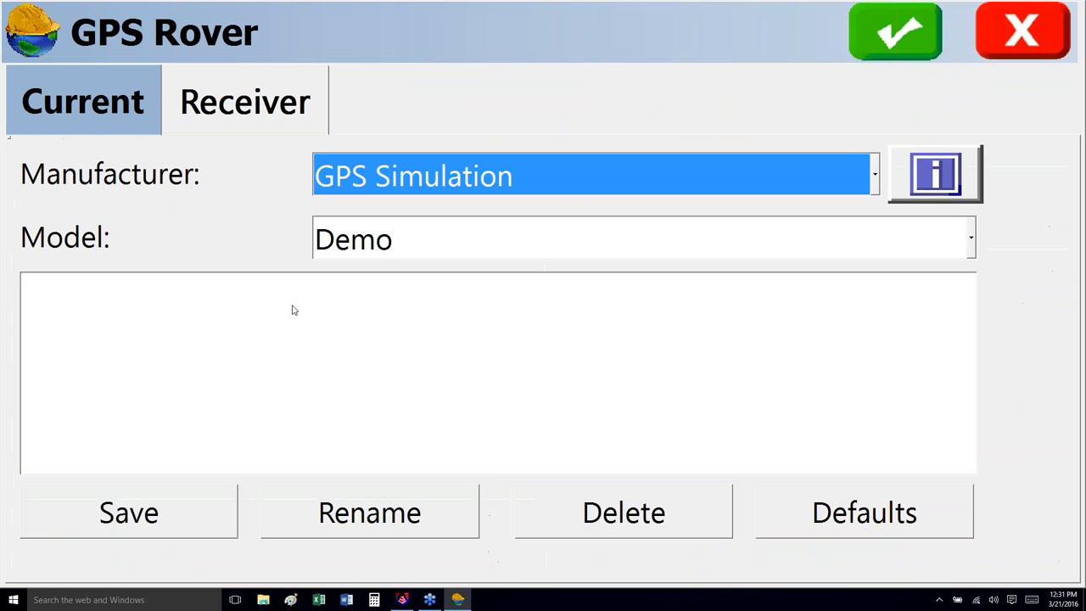
pyautogui.click(875, 178)
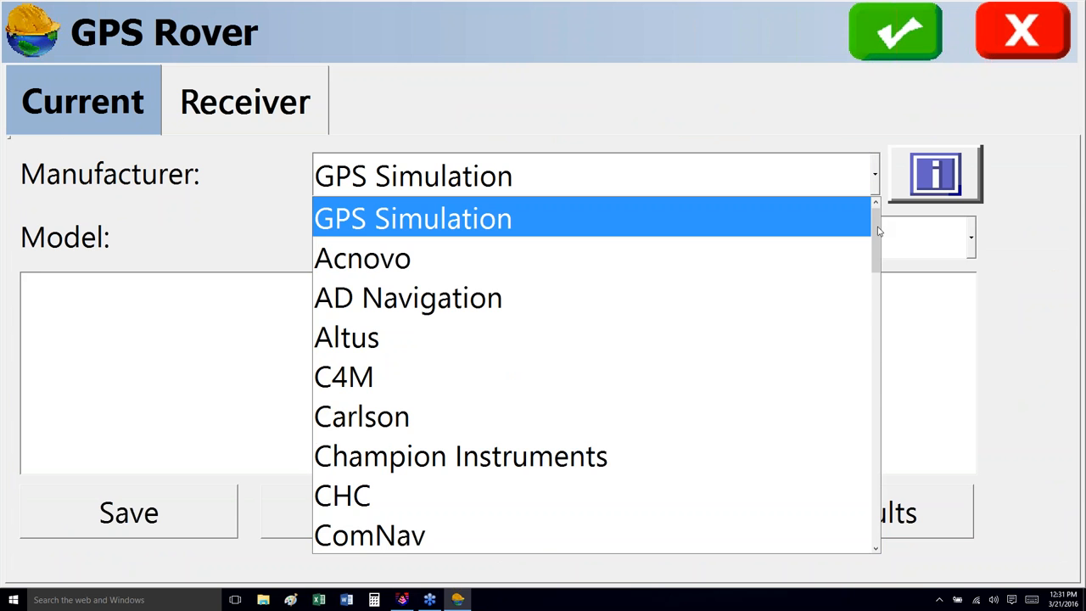
pyautogui.moveTo(879, 230); pyautogui.dragTo(857, 204)
pyautogui.click(523, 221)
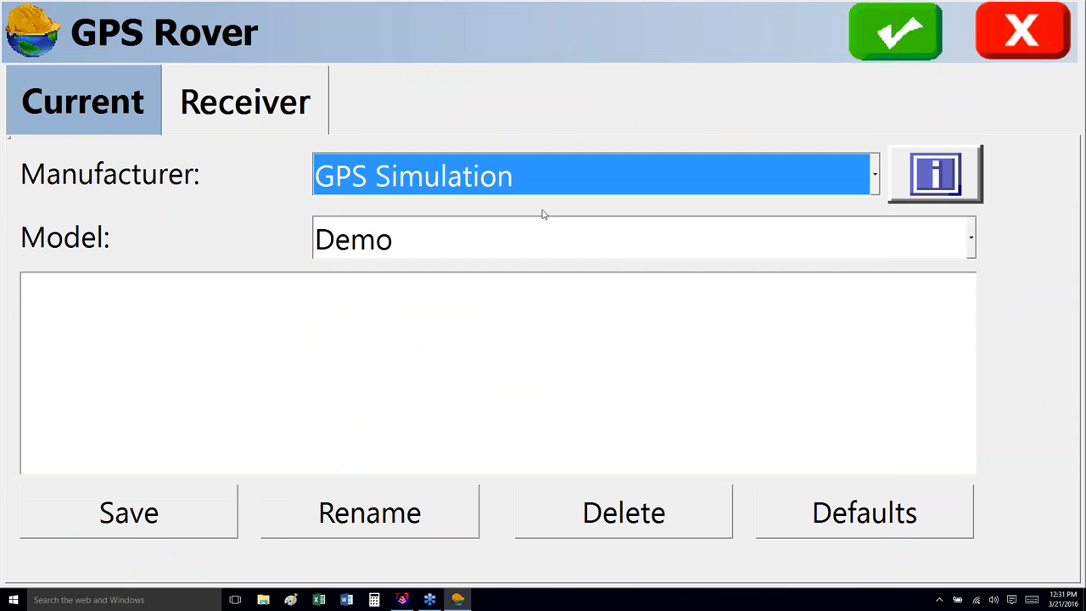
pyautogui.click(906, 30)
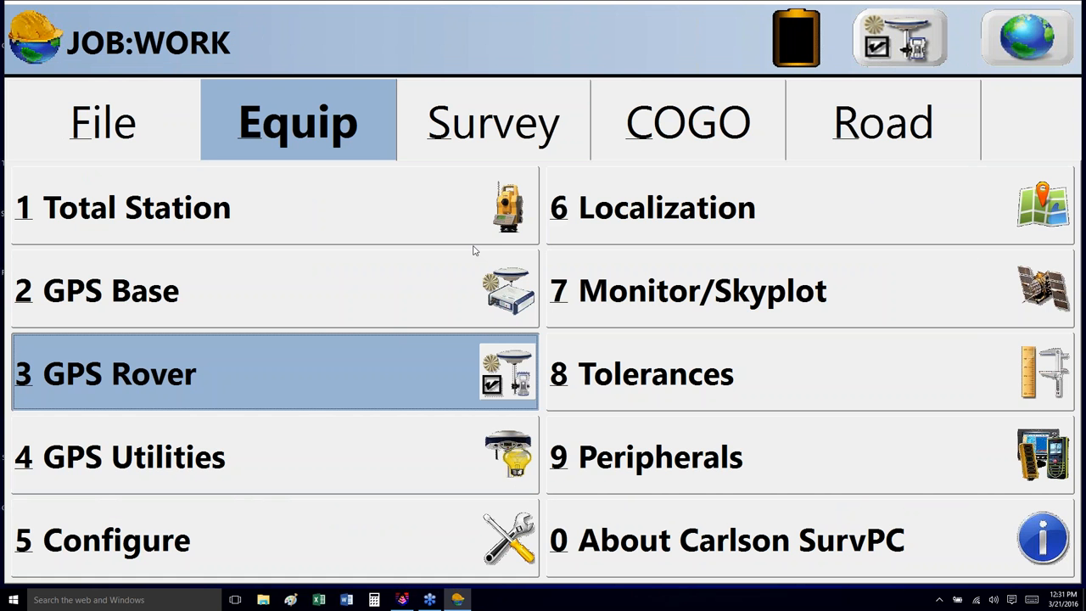
# Step: Start an elevation difference survey with the Section surface model, no comparison surface and a vertical offset of 0.000
pyautogui.click(486, 126)
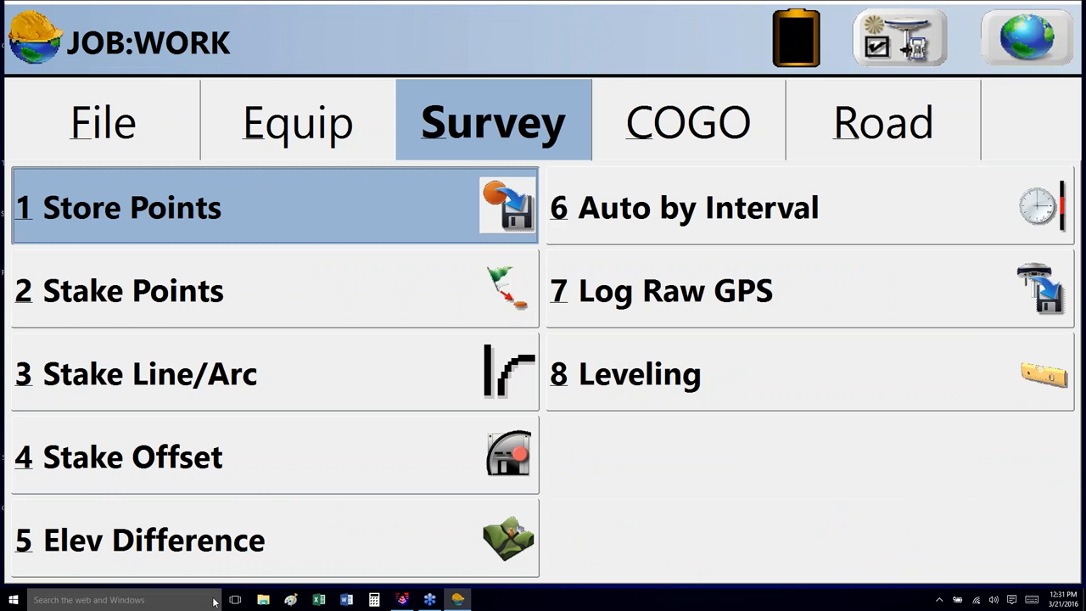
pyautogui.click(238, 549)
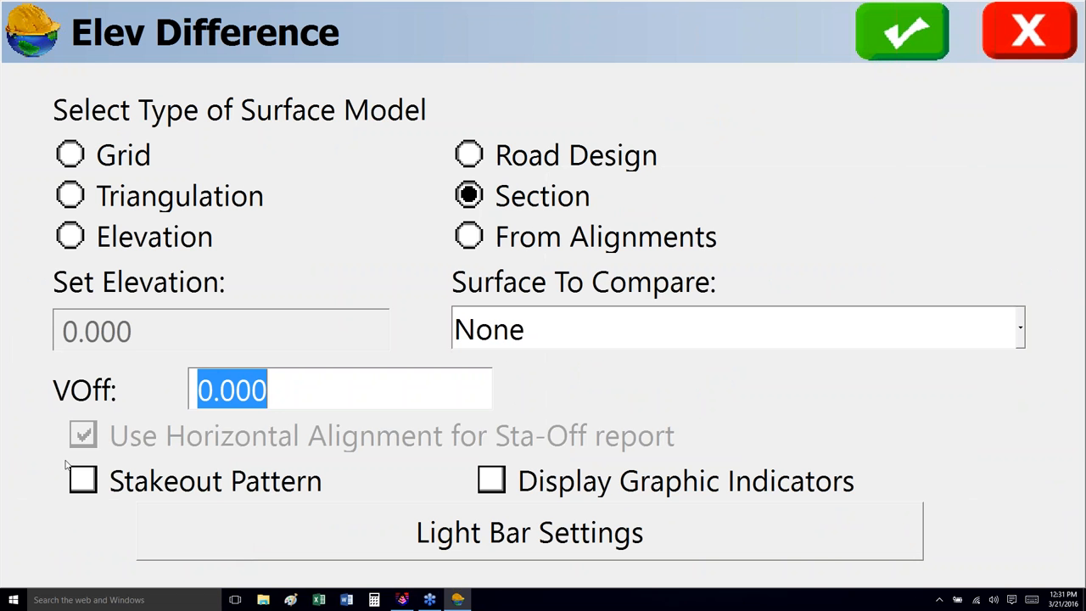
pyautogui.click(1019, 38)
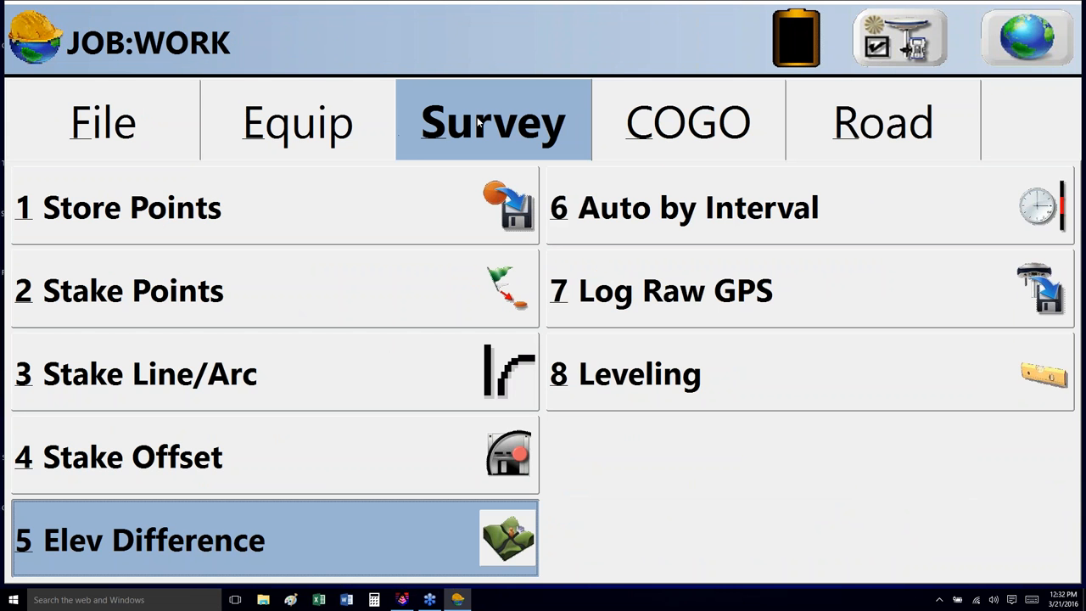
pyautogui.click(165, 548)
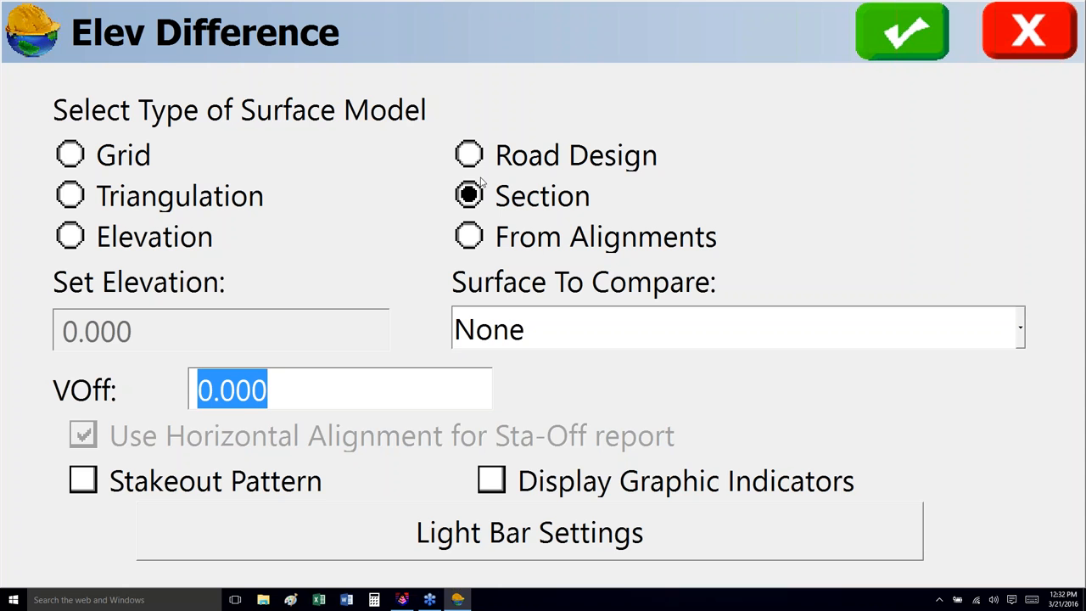
pyautogui.click(901, 45)
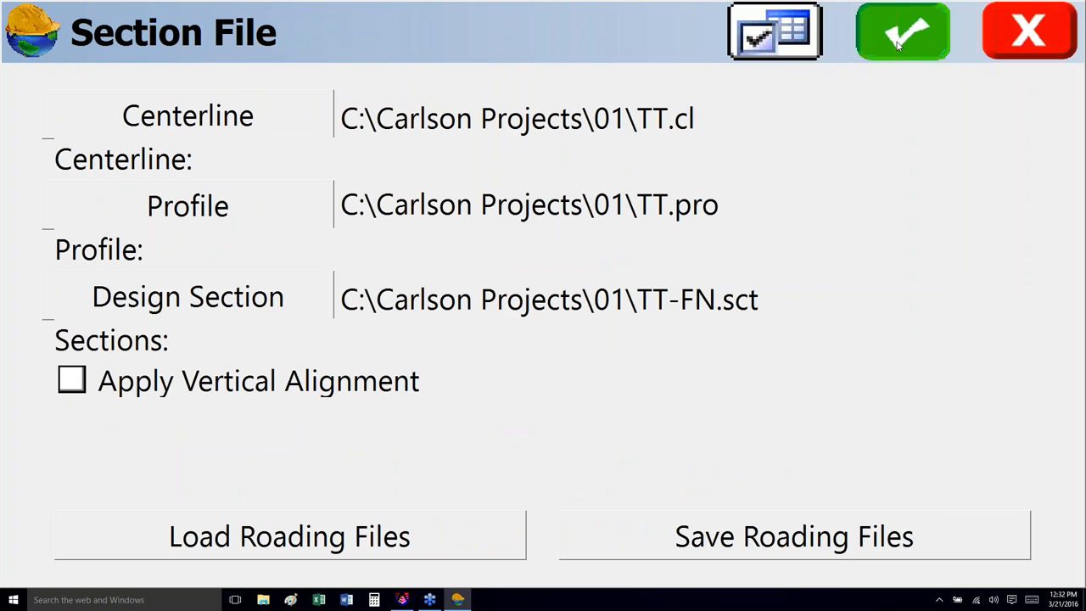
# Step: Load Main.cl as centerline, Main.pro as profile and Main-FN.sct as design section, and start the elevation difference display
pyautogui.click(174, 121)
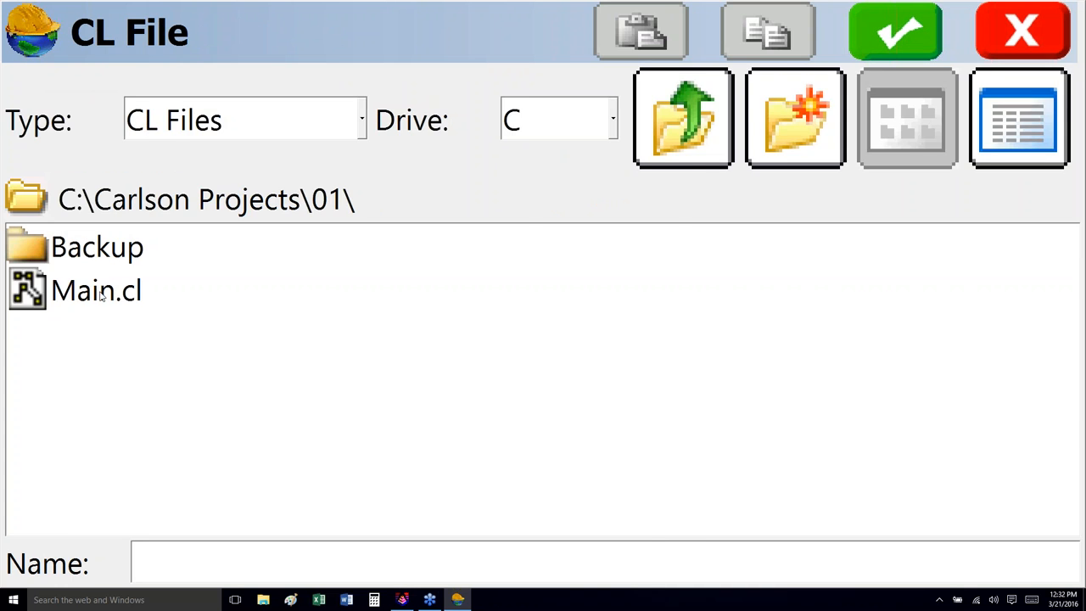
pyautogui.doubleClick(100, 293)
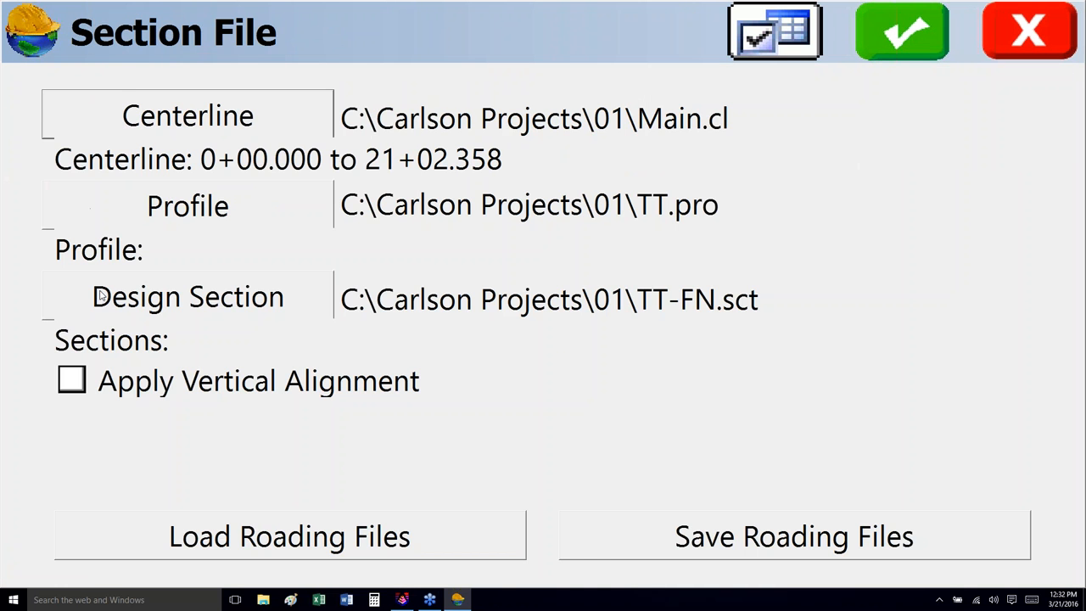
pyautogui.click(181, 214)
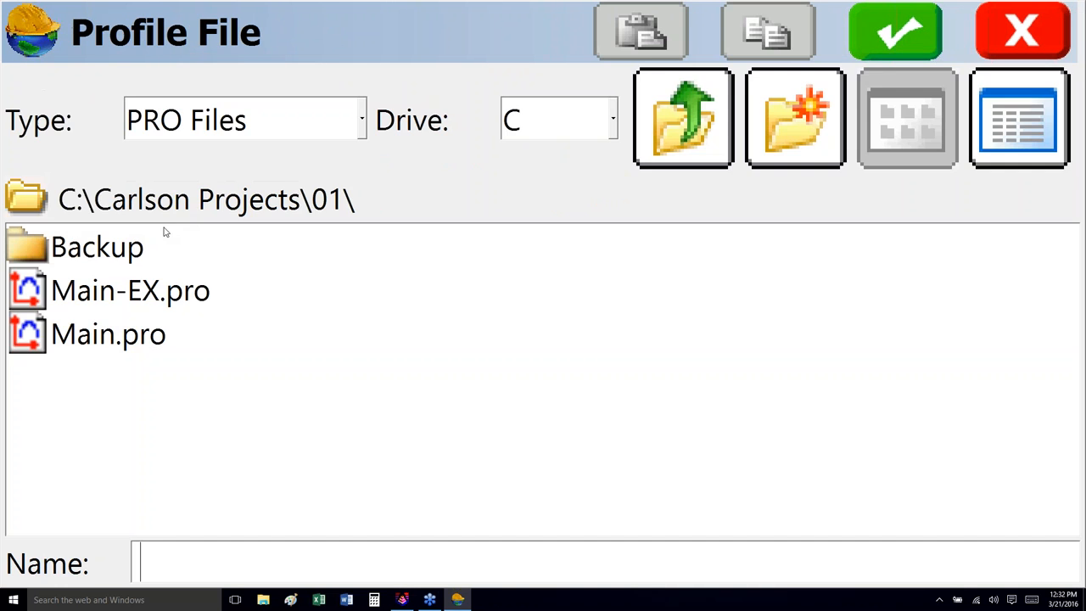
pyautogui.click(101, 342)
pyautogui.doubleClick(101, 342)
pyautogui.click(161, 307)
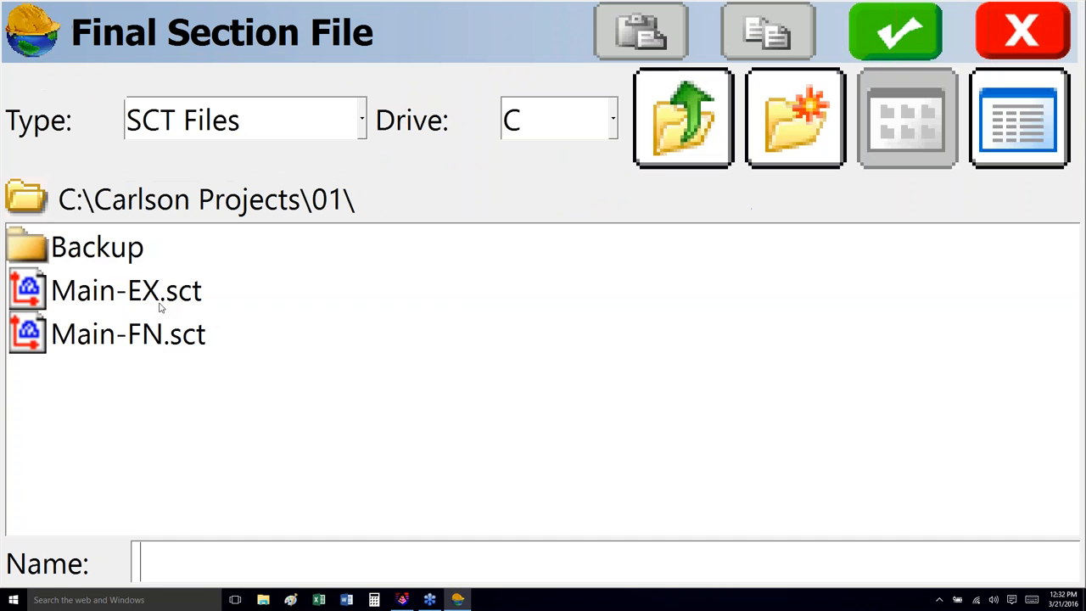
pyautogui.doubleClick(121, 337)
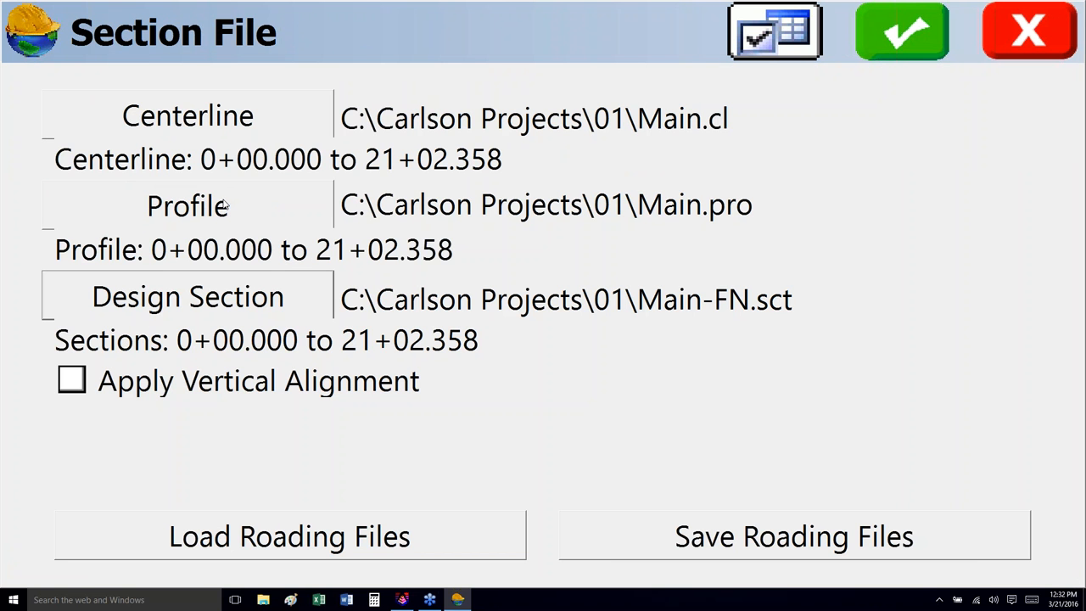
pyautogui.click(899, 34)
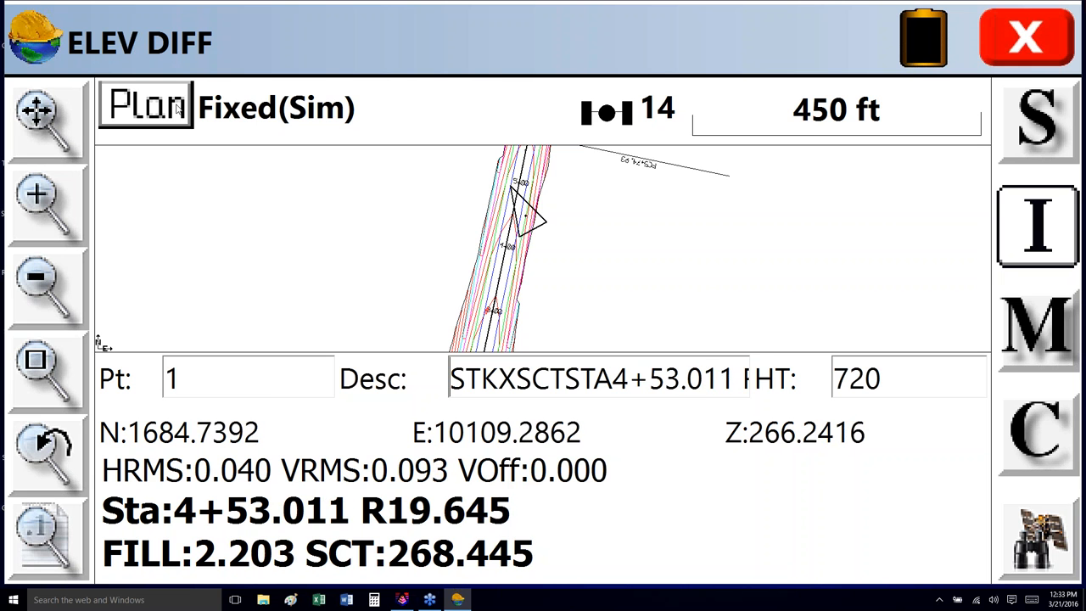
# Step: Compare the simulated rover's position in the plan and cross-section views, and close the elevation difference display
pyautogui.click(146, 106)
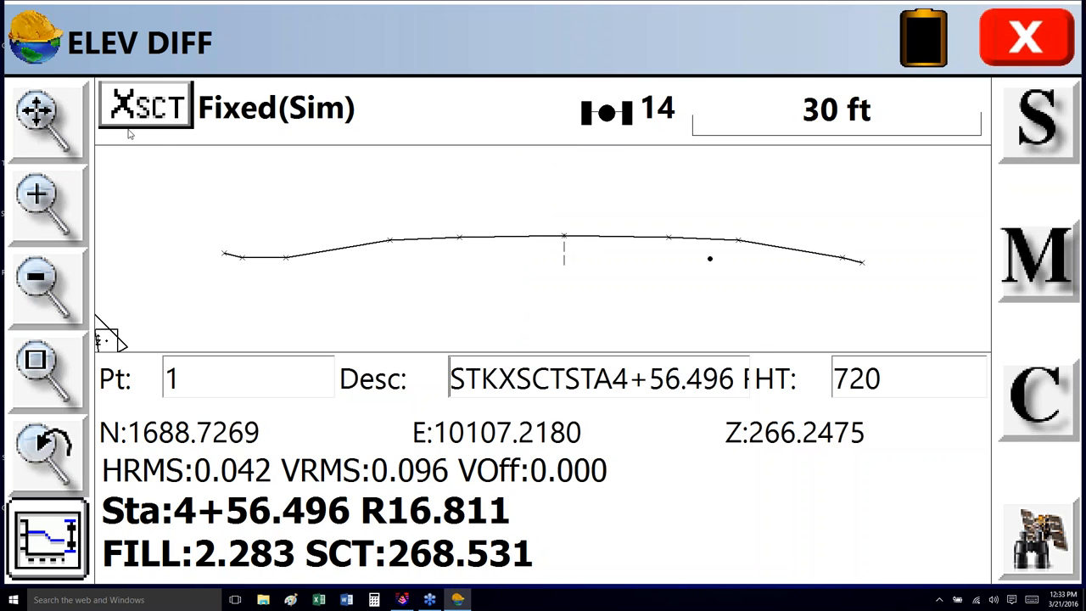
pyautogui.click(147, 110)
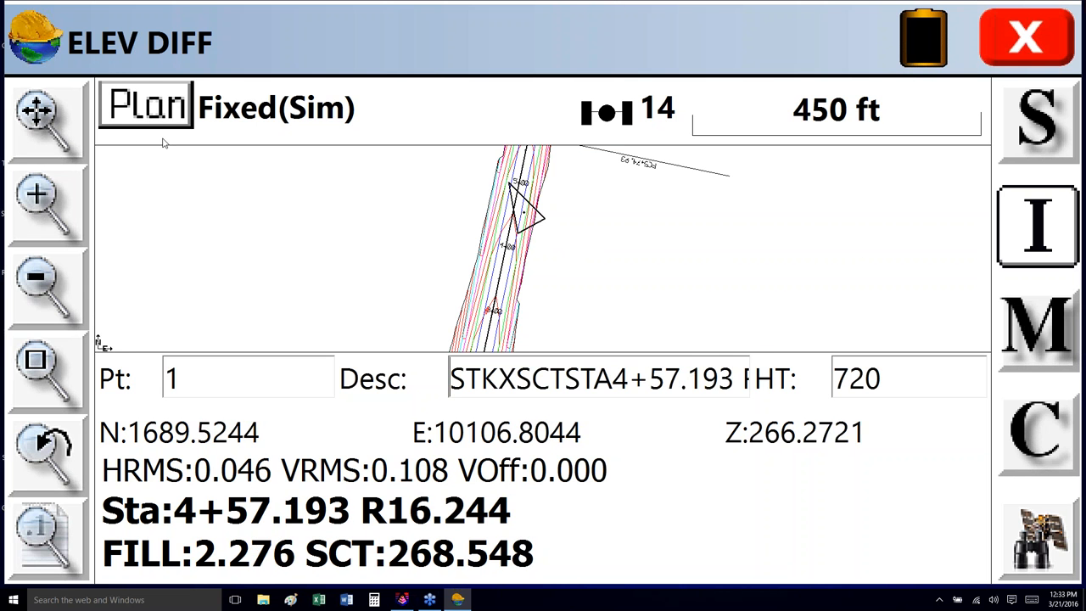
pyautogui.click(161, 117)
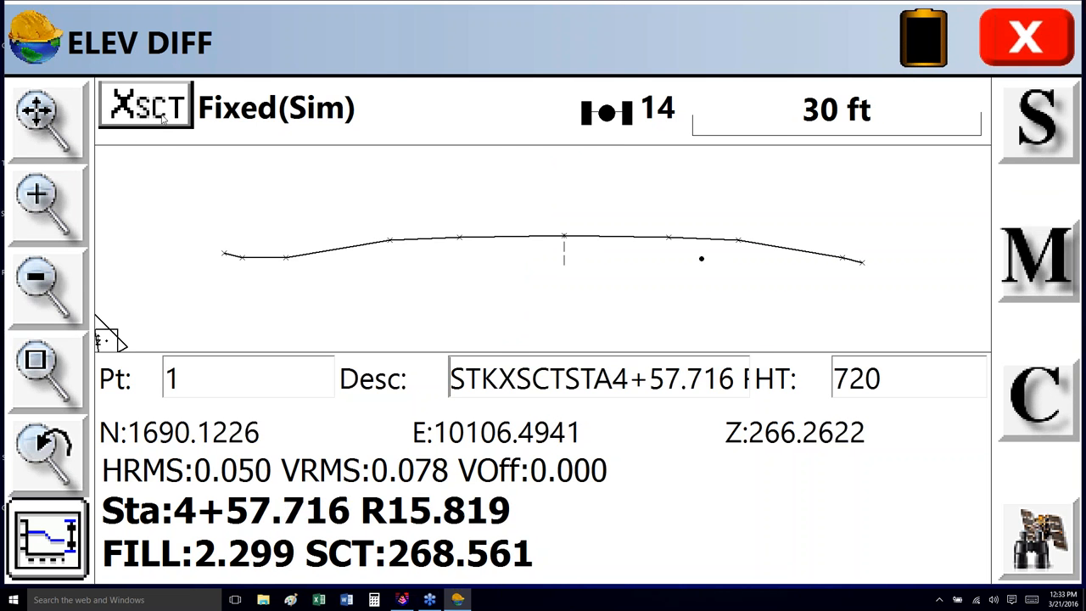
pyautogui.click(163, 119)
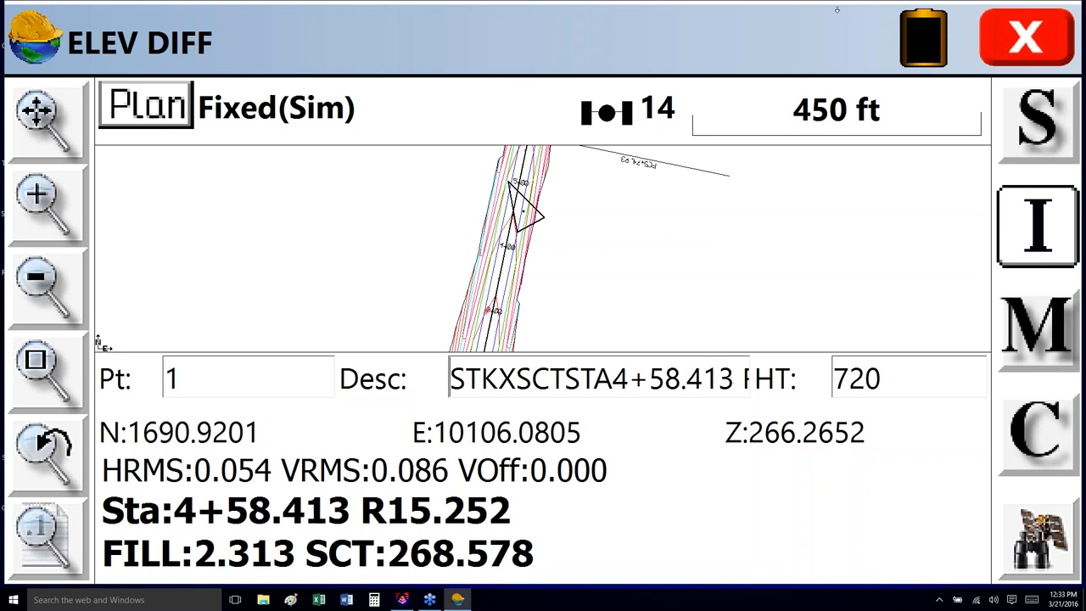
pyautogui.click(1010, 48)
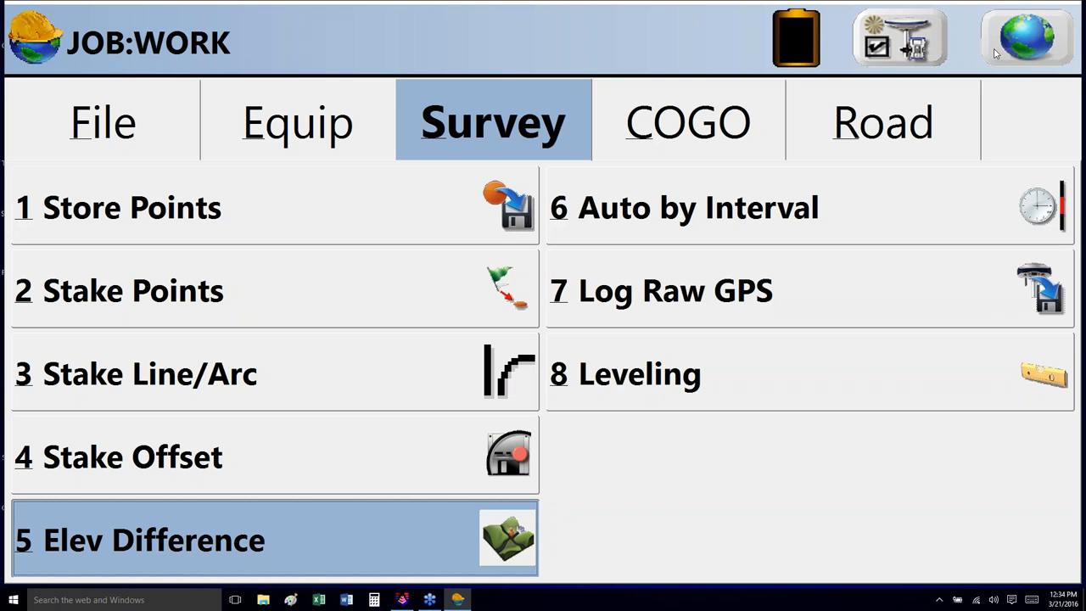
# Step: Start staking the road with the Section File definition method and the story stake report off
pyautogui.click(904, 128)
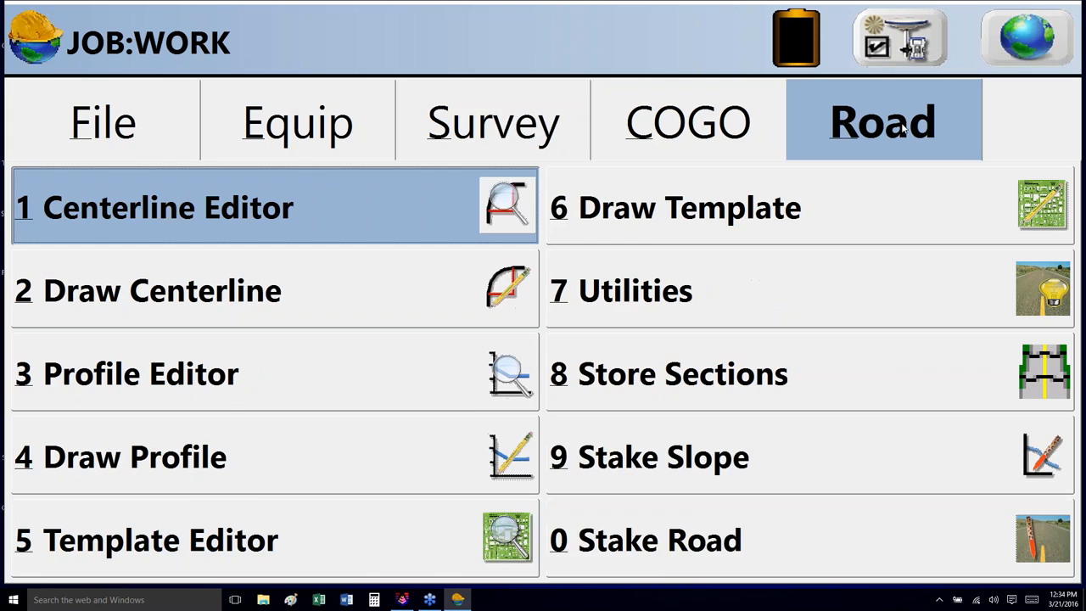
pyautogui.click(668, 553)
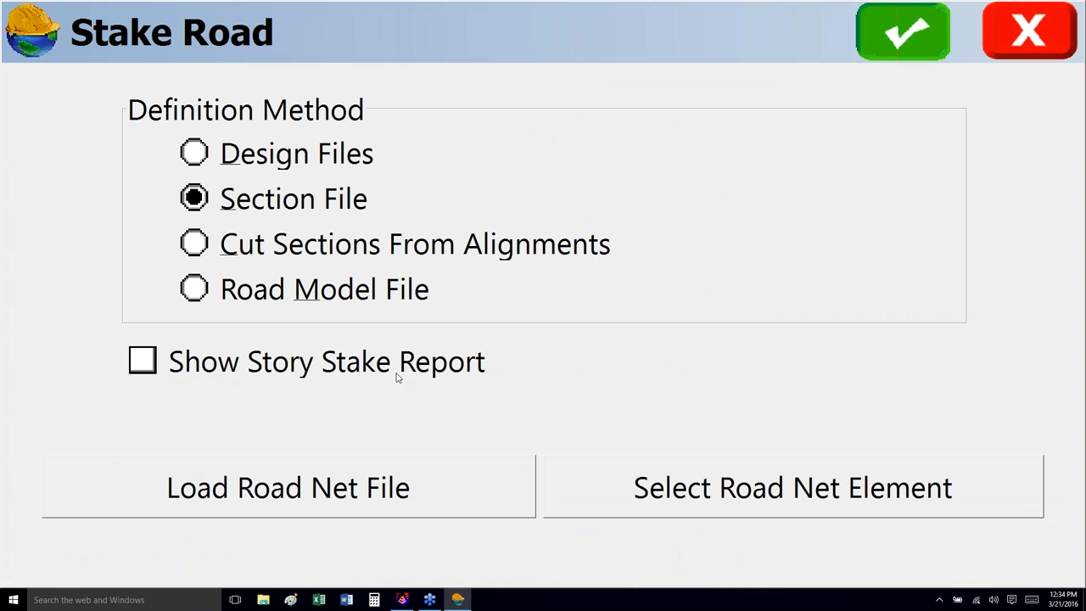
pyautogui.click(912, 39)
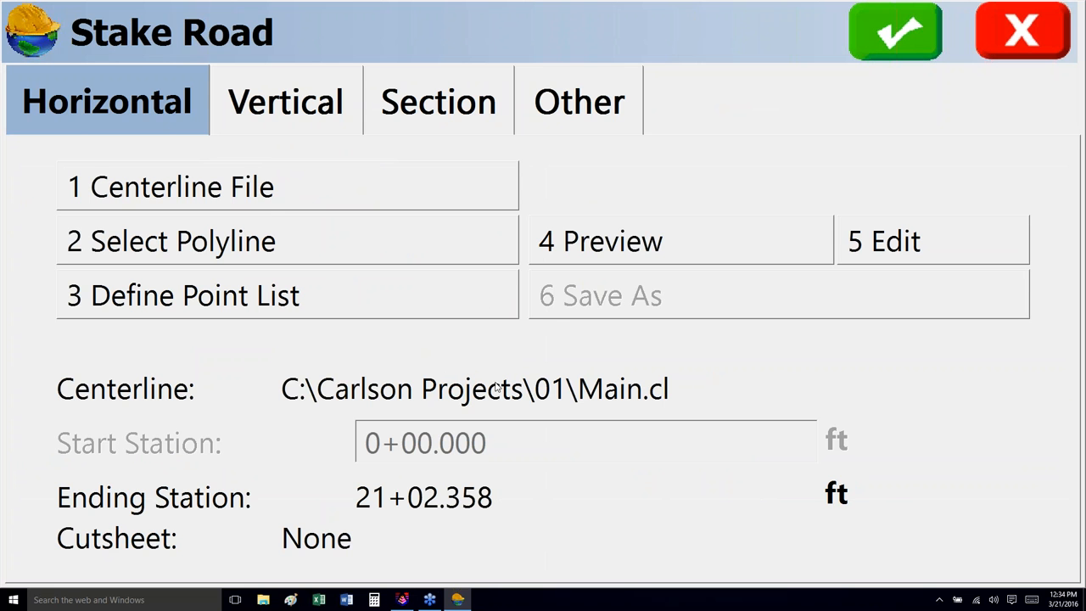
# Step: Load Main.pro as the vertical alignment and Main-FN as the design section for the full road, and accept the road definition
pyautogui.click(314, 104)
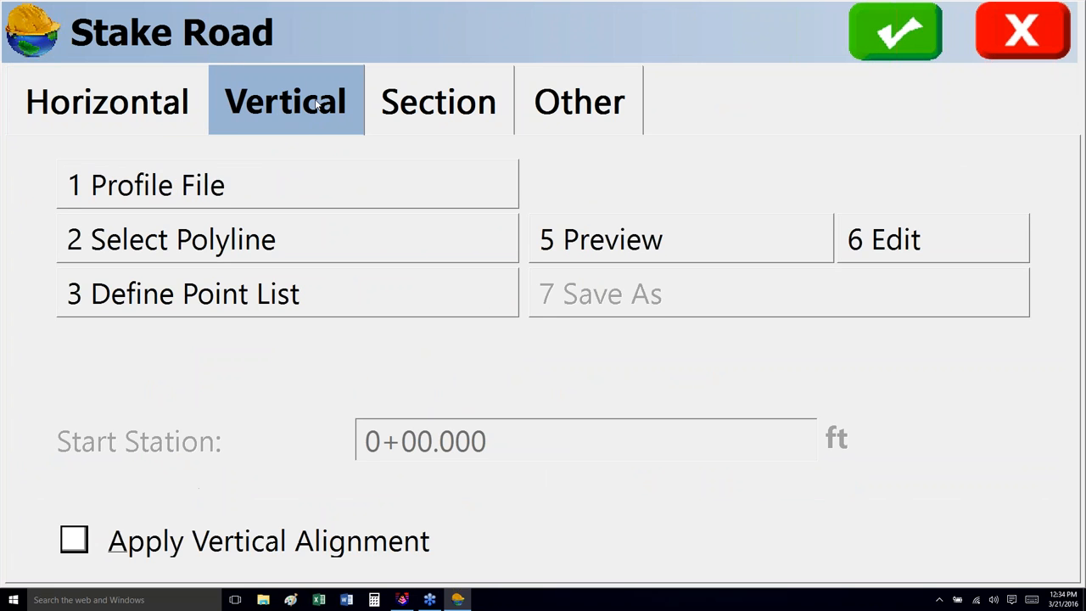
pyautogui.click(191, 188)
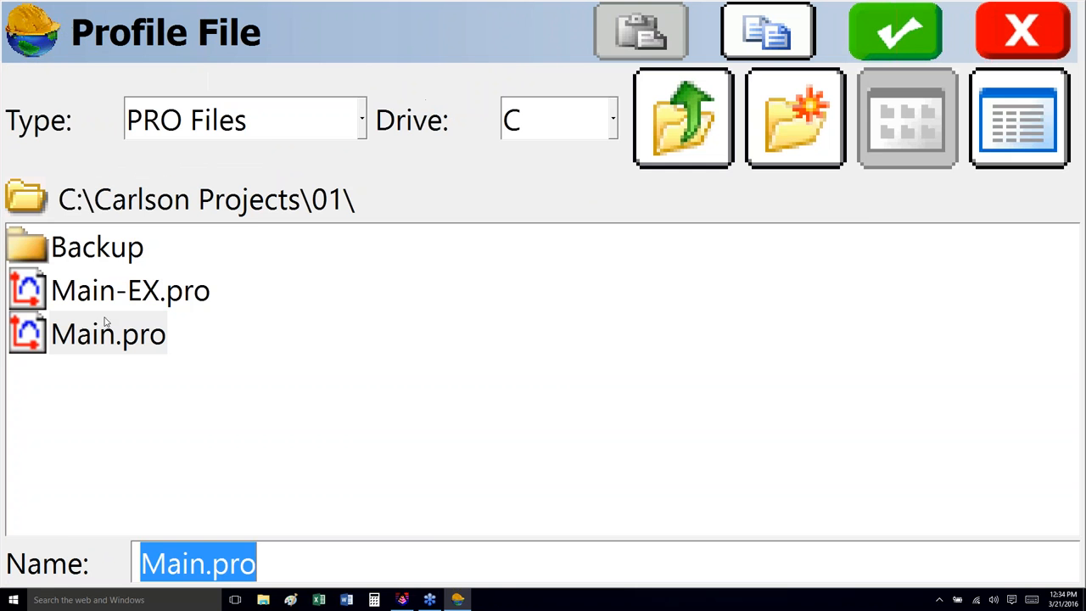
pyautogui.doubleClick(103, 339)
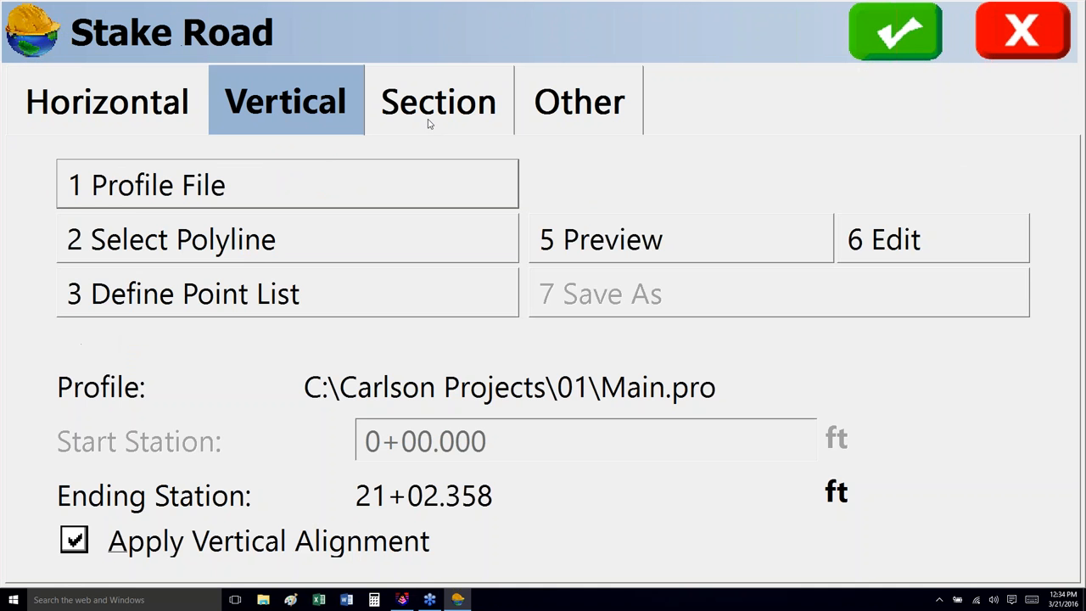
pyautogui.click(430, 119)
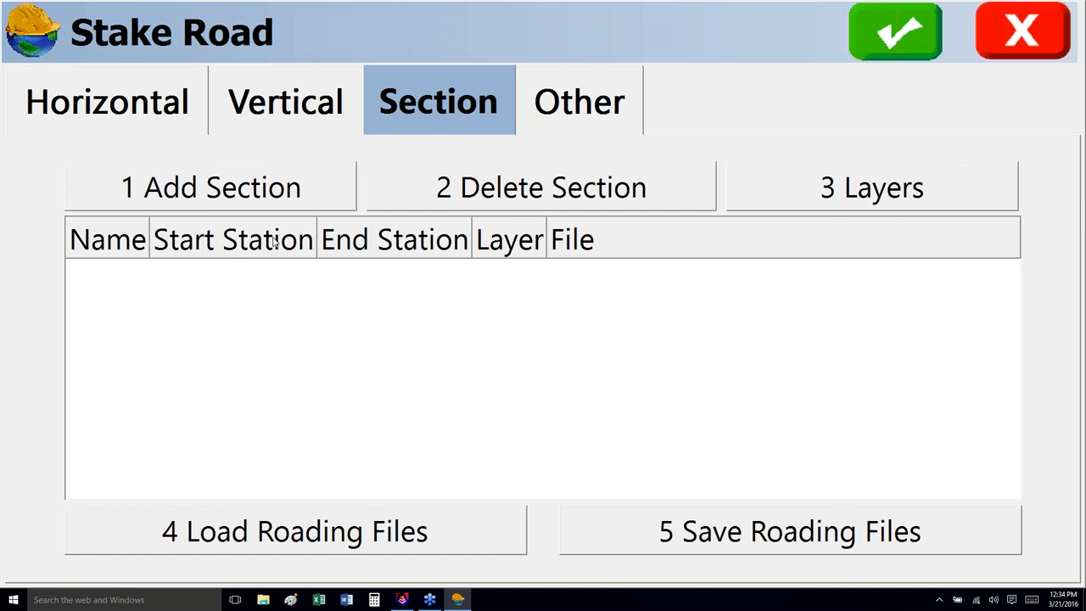
pyautogui.click(217, 195)
pyautogui.doubleClick(129, 336)
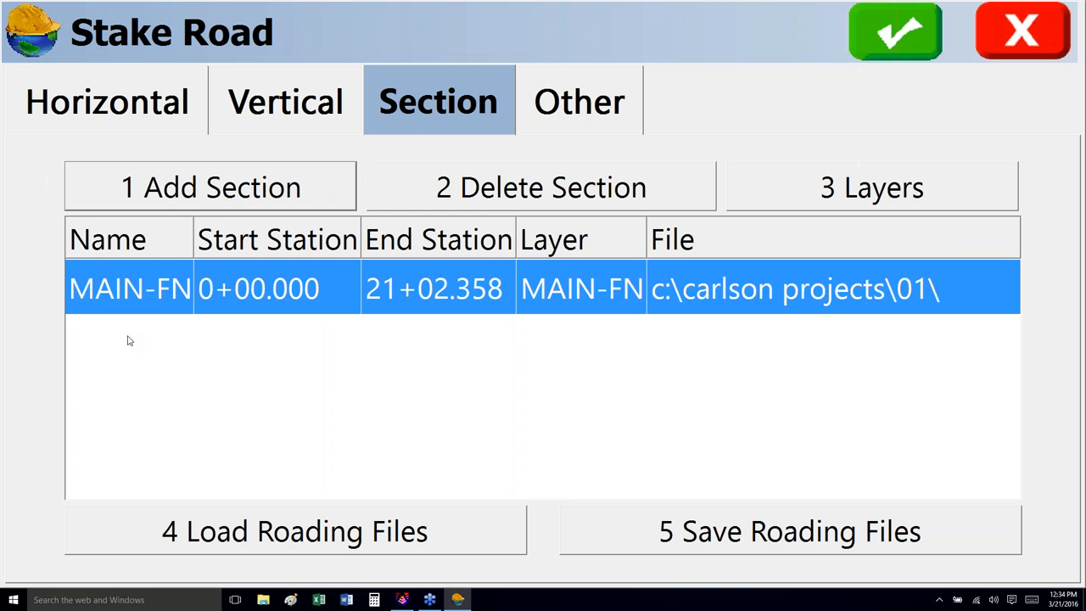
pyautogui.click(895, 32)
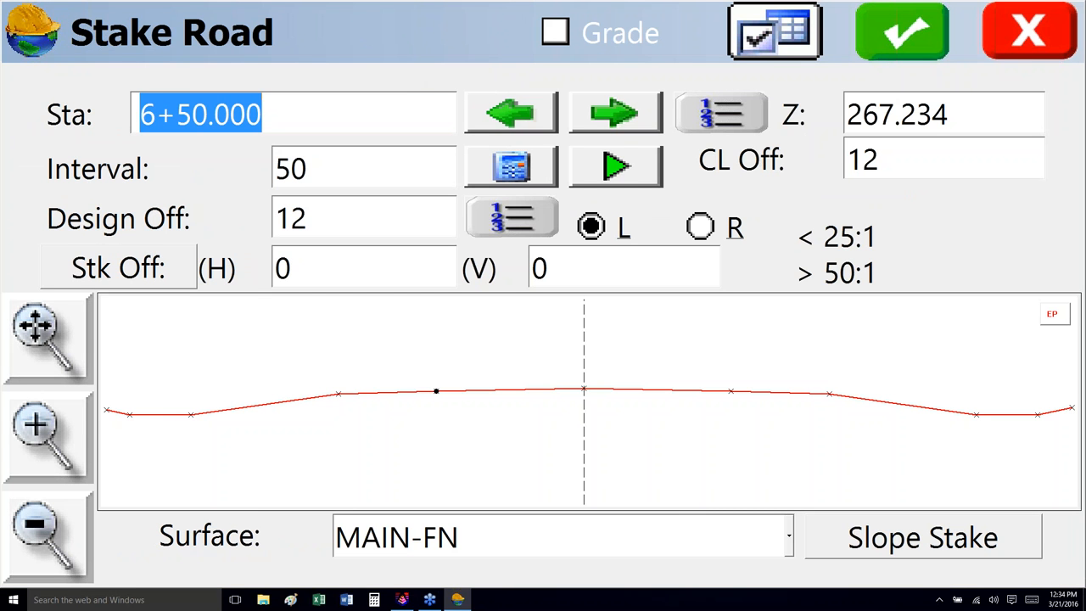
# Step: Stake the left edge of pavement at station 4+50 with a 12 ft design offset and store it as point 1
pyautogui.write('450')
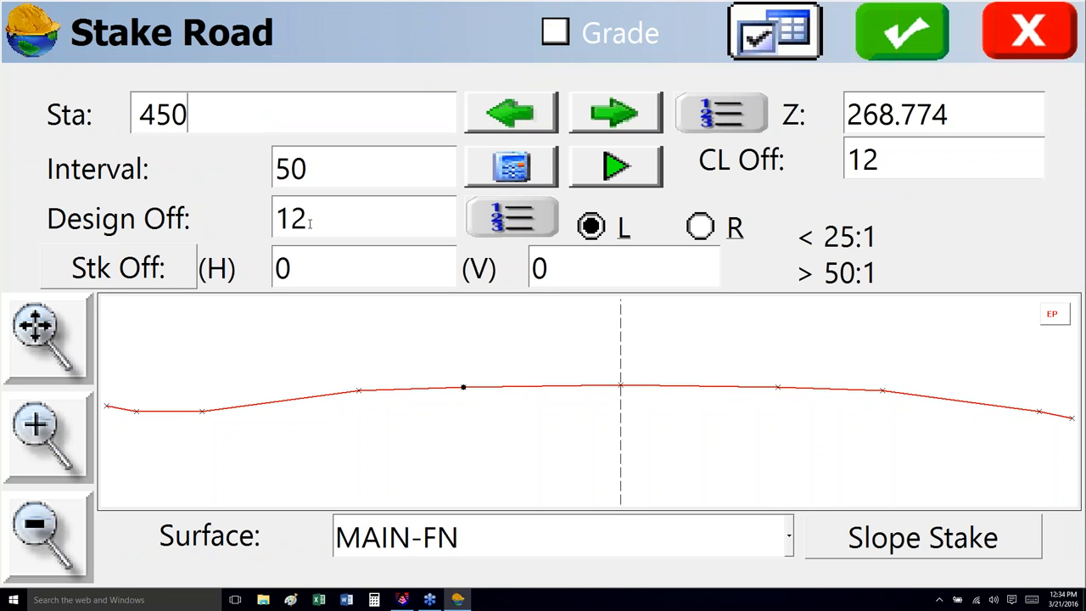
pyautogui.click(902, 31)
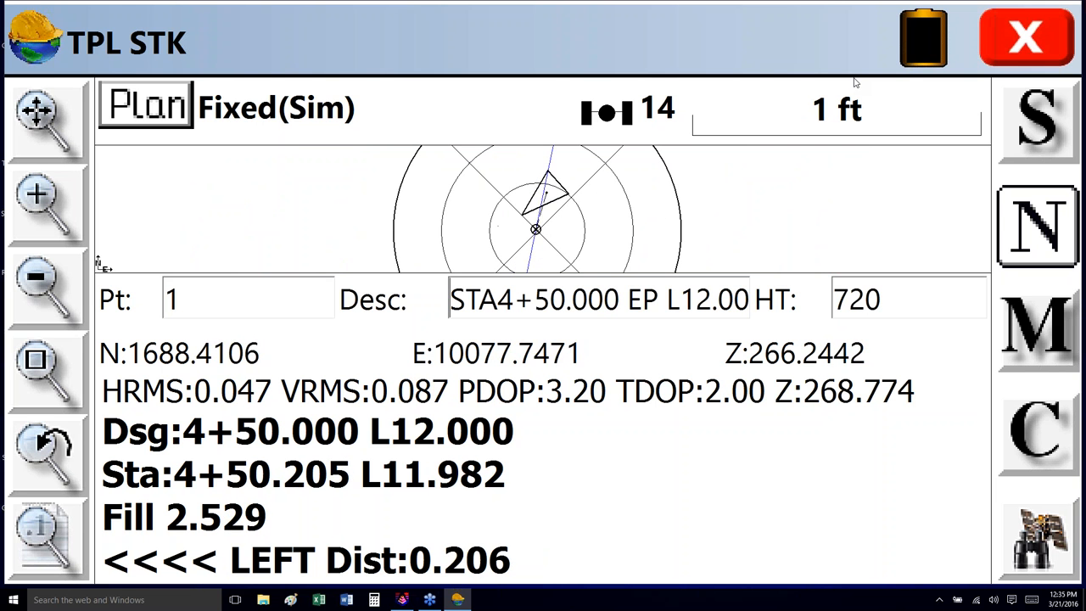
pyautogui.click(1033, 121)
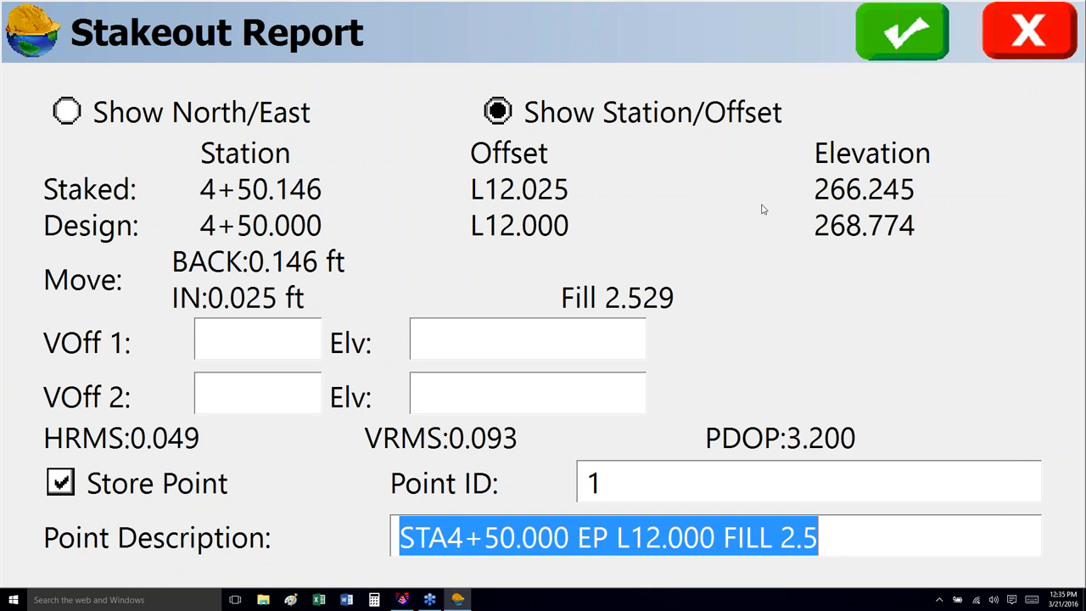
pyautogui.click(920, 33)
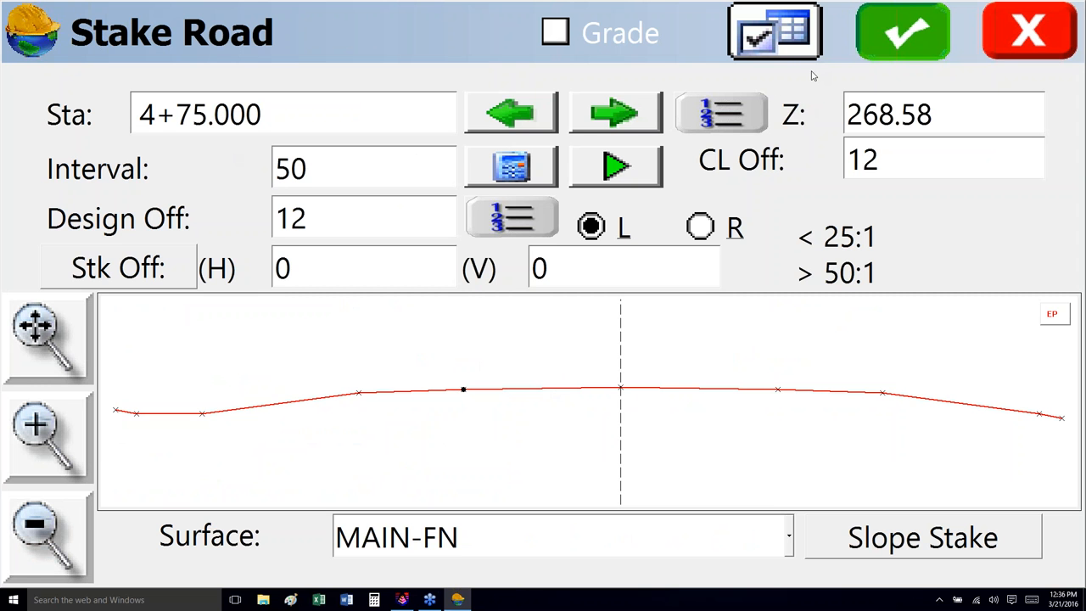
# Step: Restart the road stakeout with the Section File method and the story stake report on, keeping the loaded Main alignment, profile and section
pyautogui.click(882, 394)
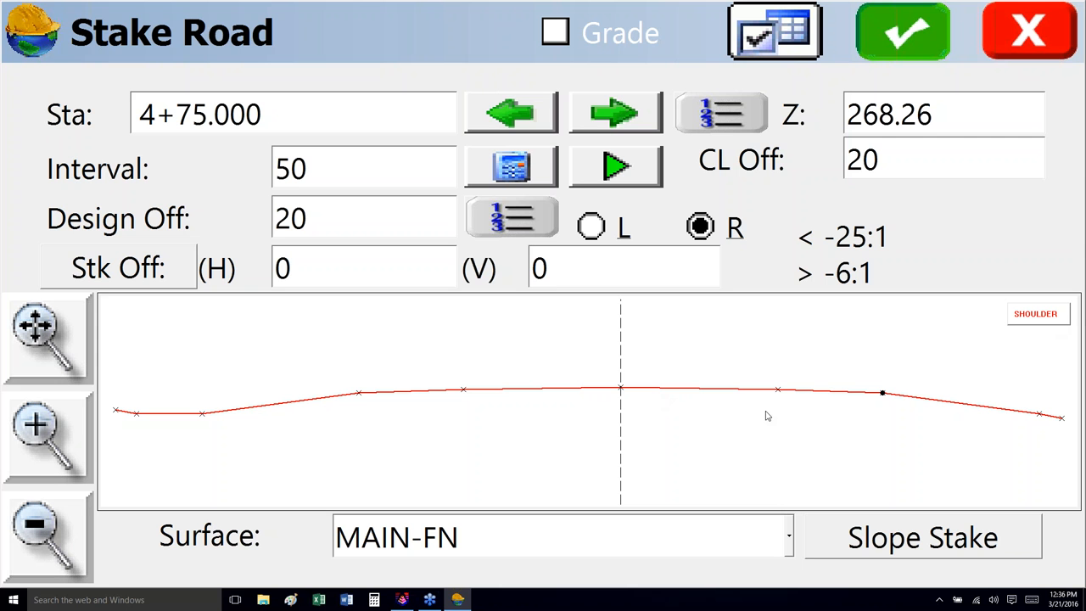
pyautogui.click(1040, 48)
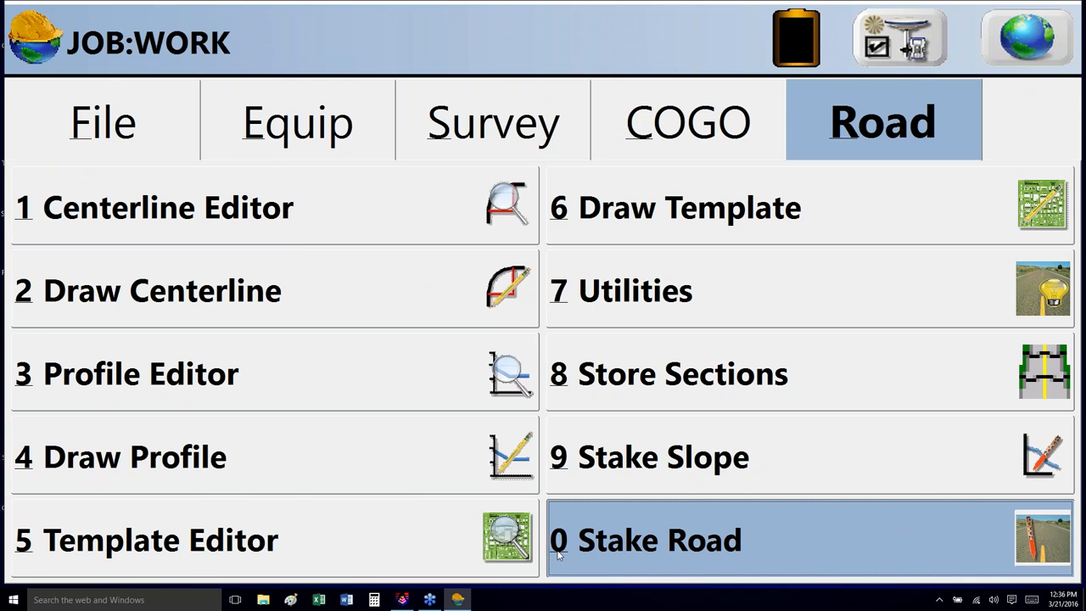
pyautogui.click(654, 549)
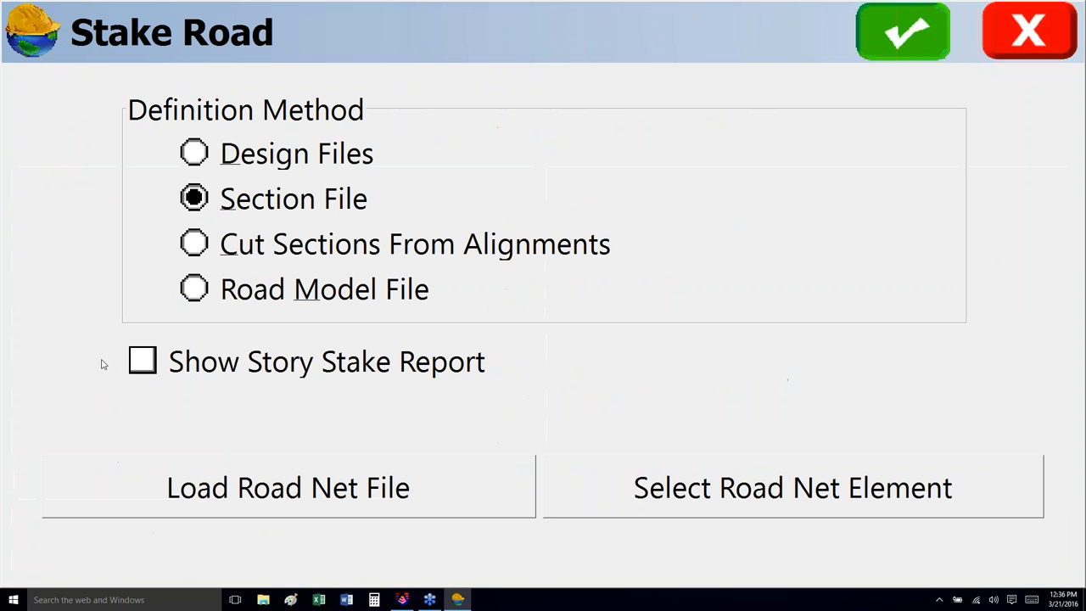
pyautogui.click(144, 362)
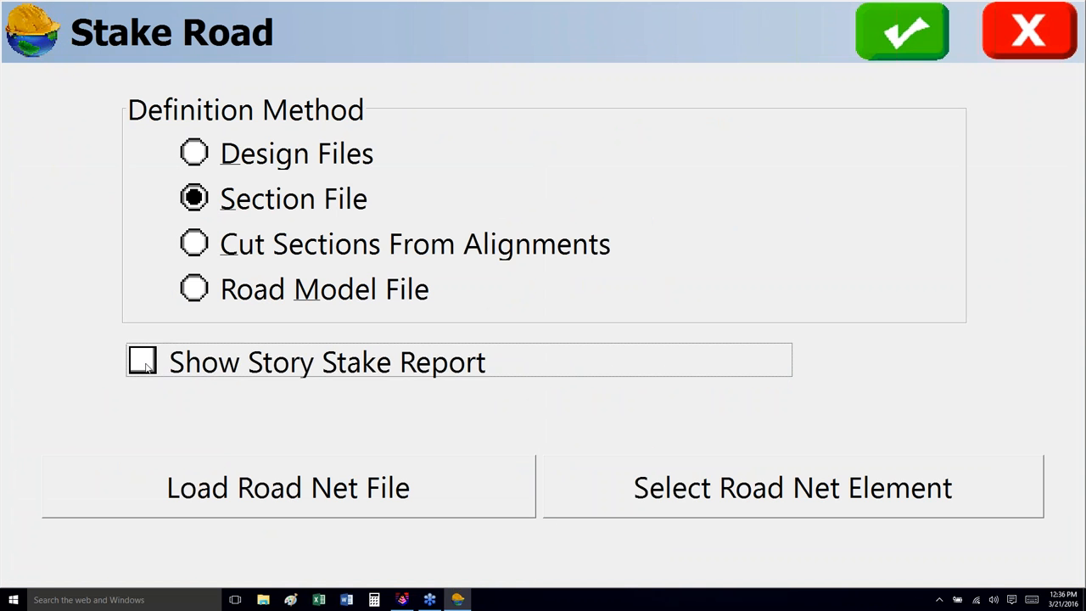
pyautogui.click(896, 41)
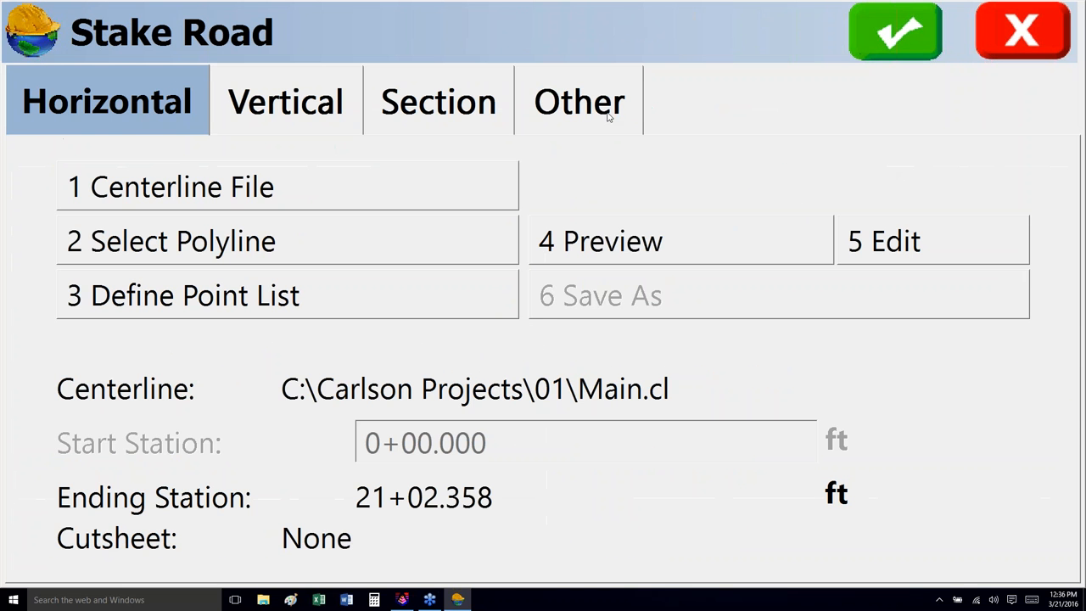
pyautogui.click(302, 110)
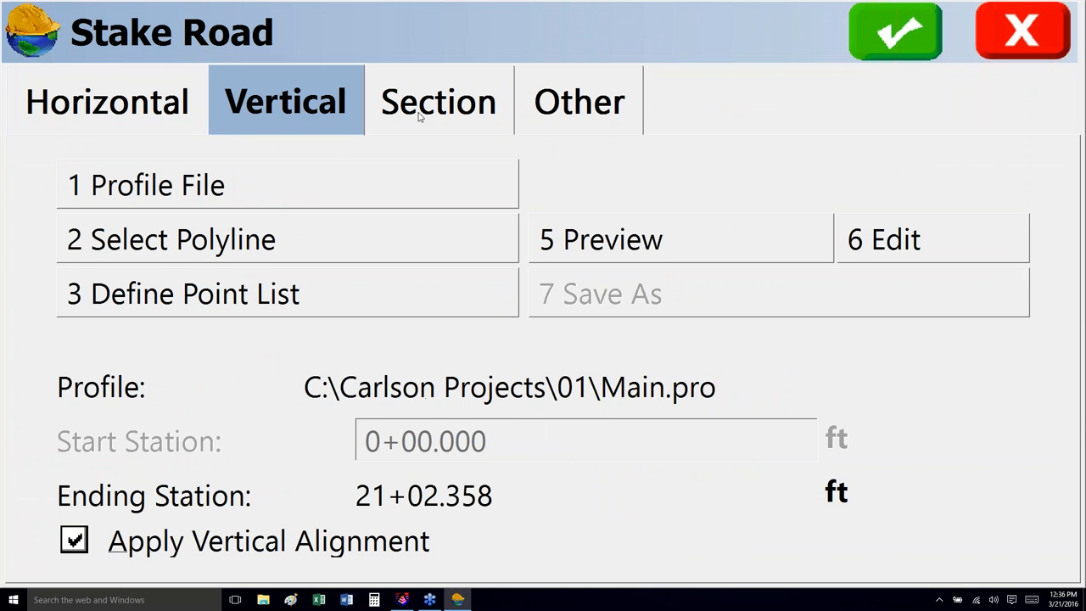
pyautogui.click(421, 108)
pyautogui.click(861, 49)
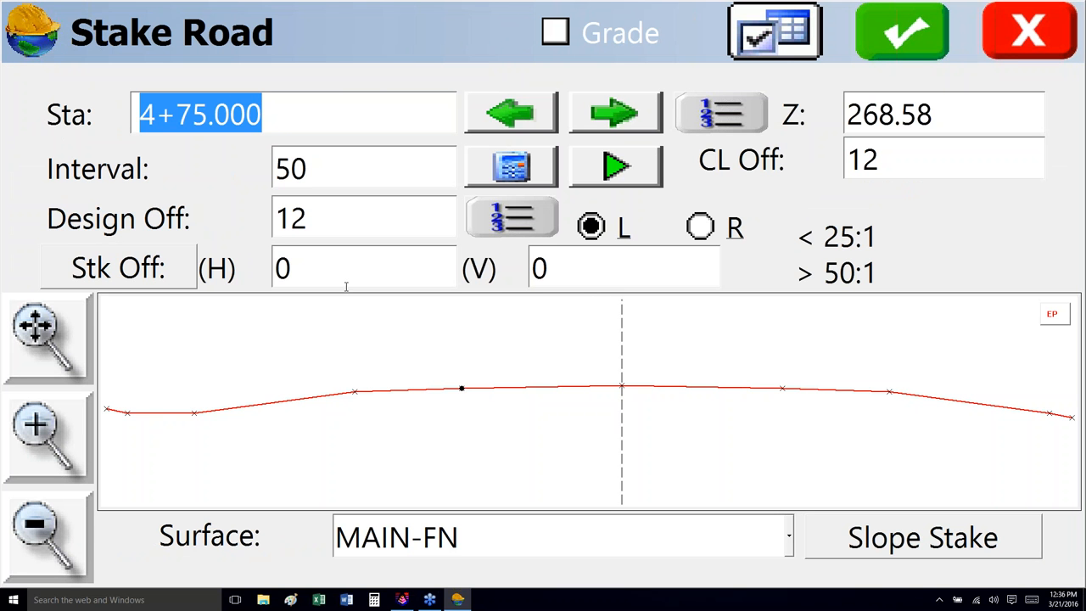
# Step: Stake the left tie point at station 4+75 on the MAIN-FN surface and store it as point 2
pyautogui.click(108, 413)
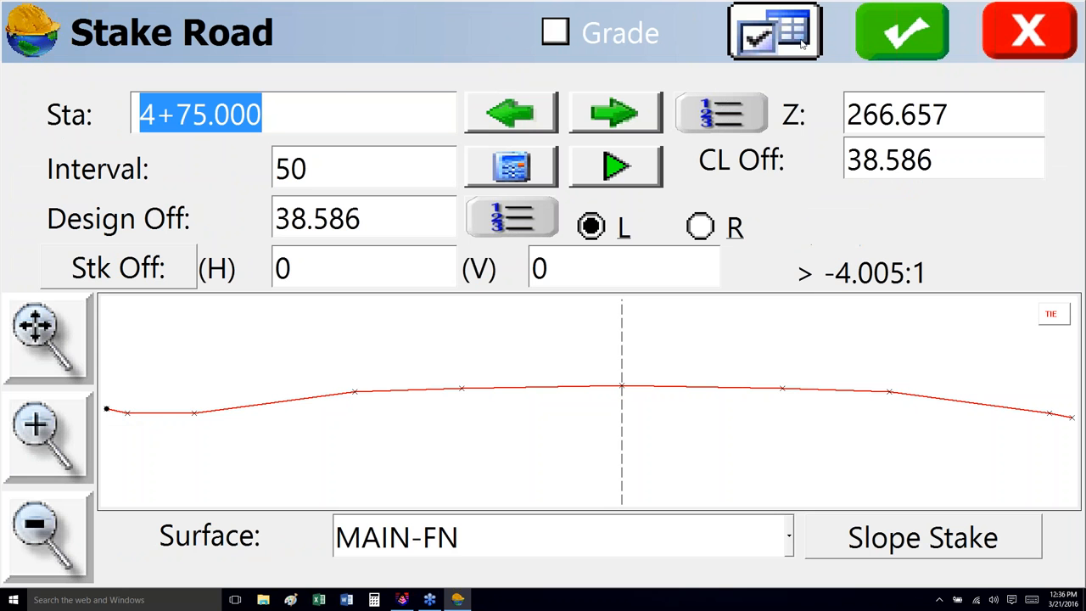
pyautogui.click(902, 34)
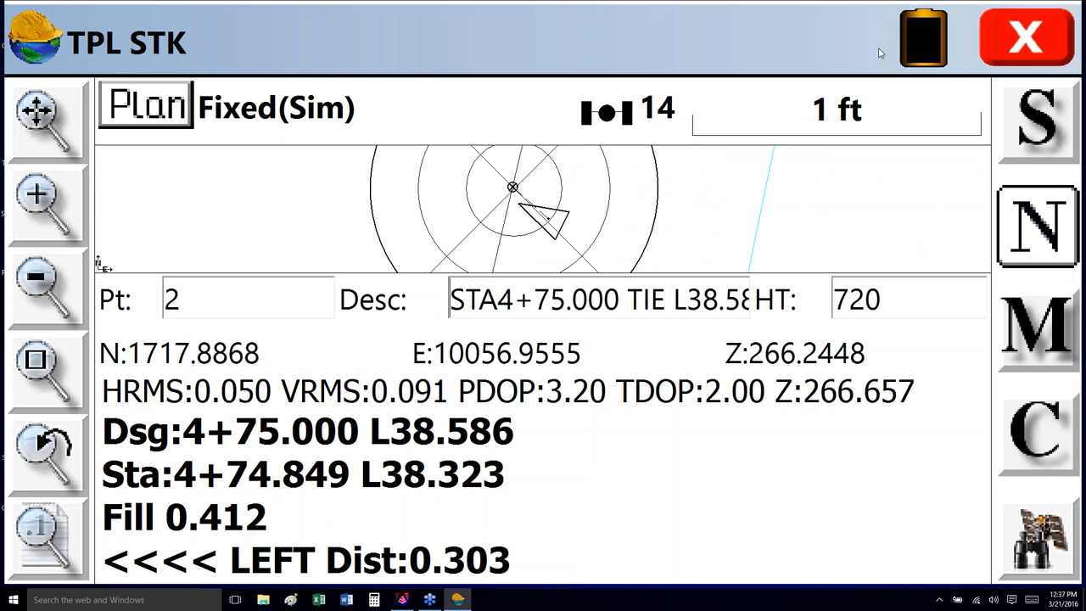
pyautogui.click(1036, 121)
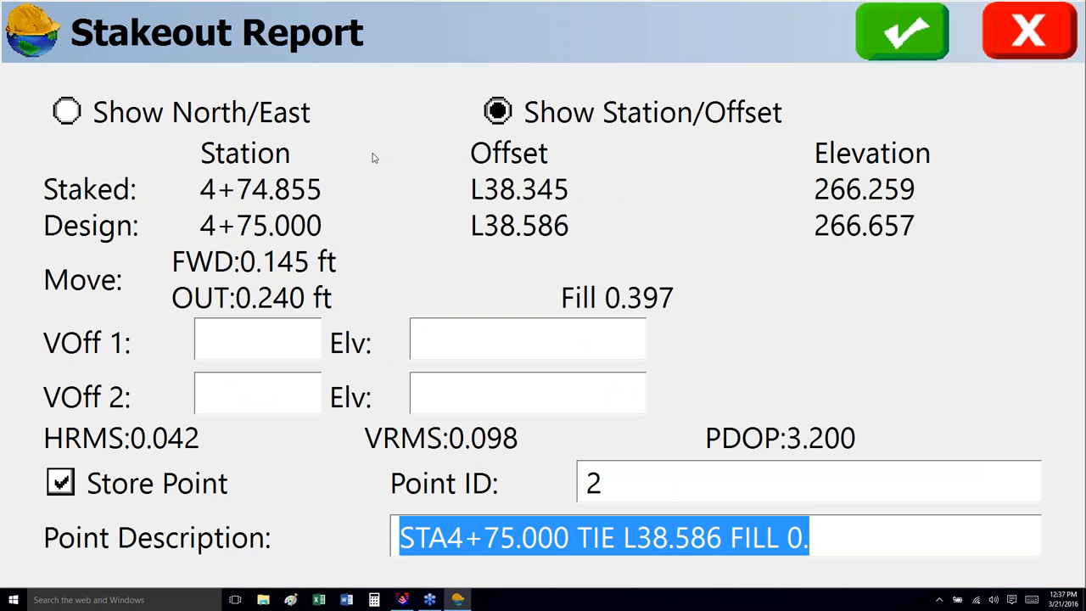
pyautogui.click(905, 34)
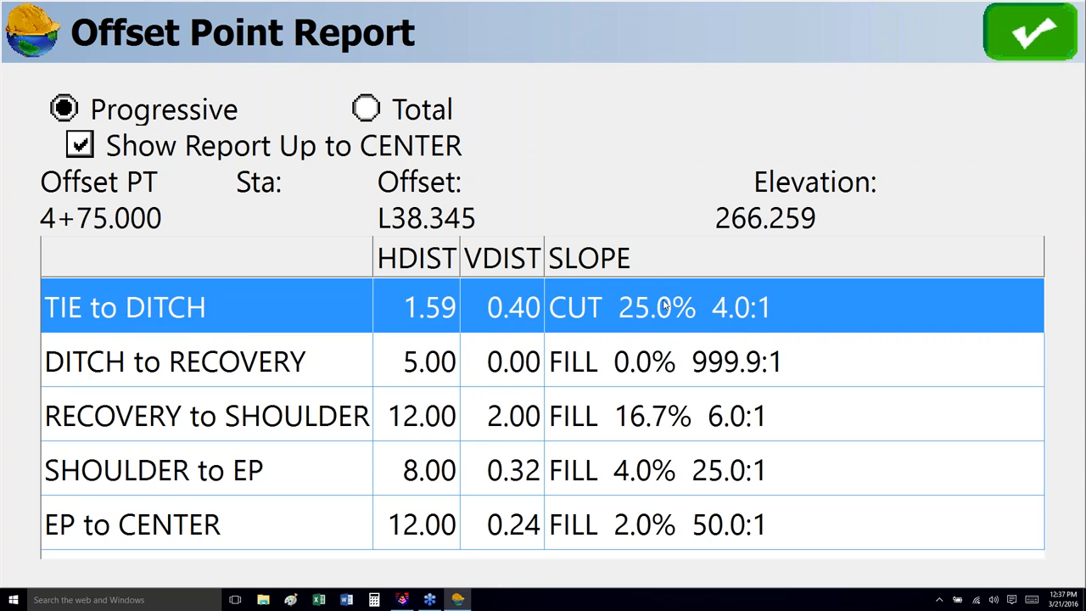
# Step: Examine each segment from tie to center in the progressive offset point report, and close the report
pyautogui.click(307, 367)
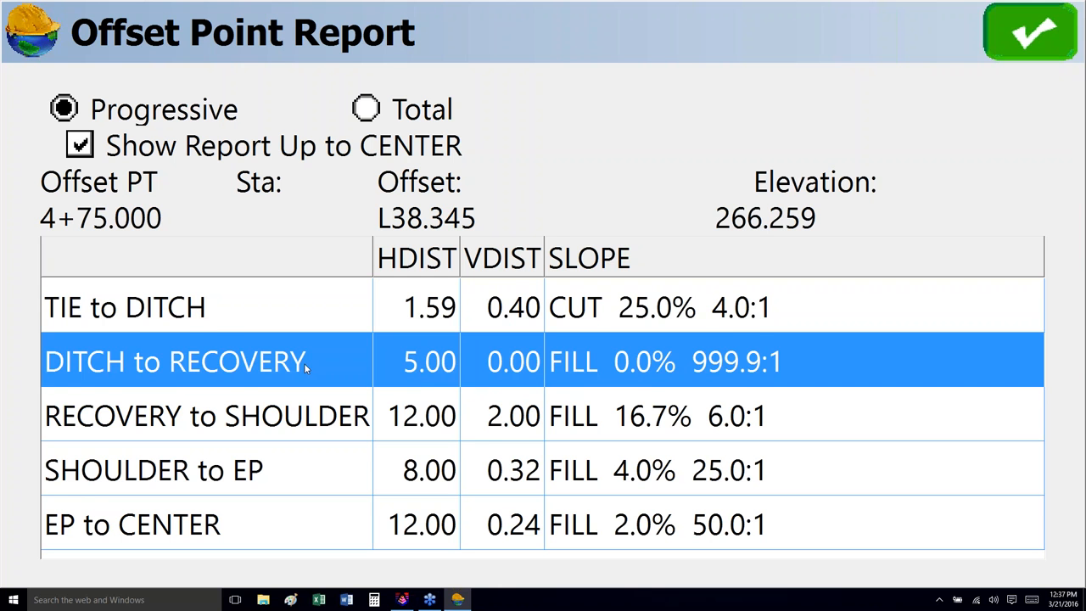
pyautogui.click(311, 416)
pyautogui.click(329, 481)
pyautogui.click(328, 519)
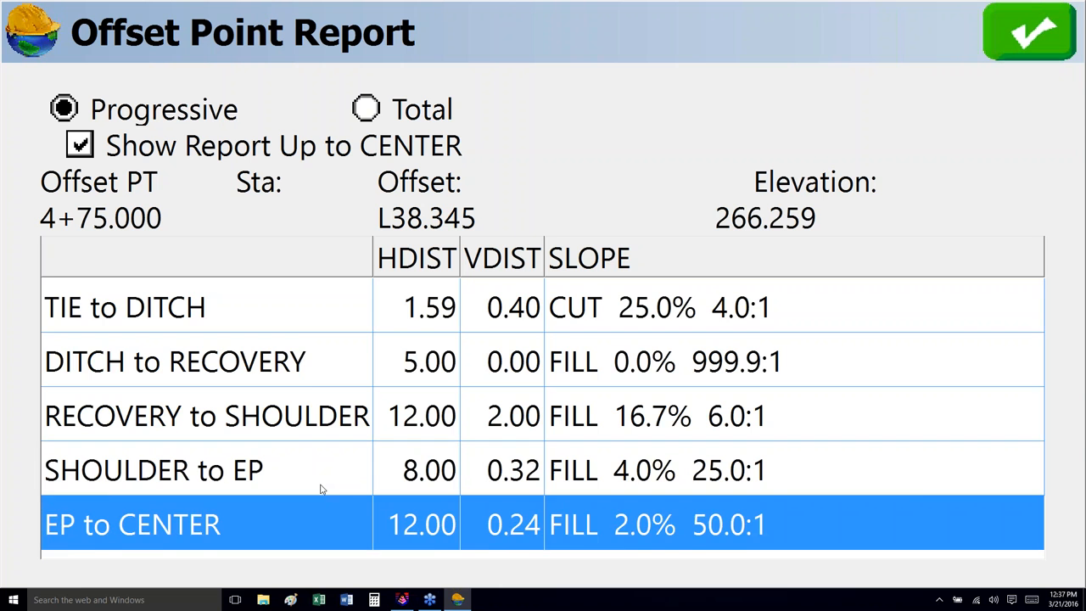
pyautogui.click(309, 314)
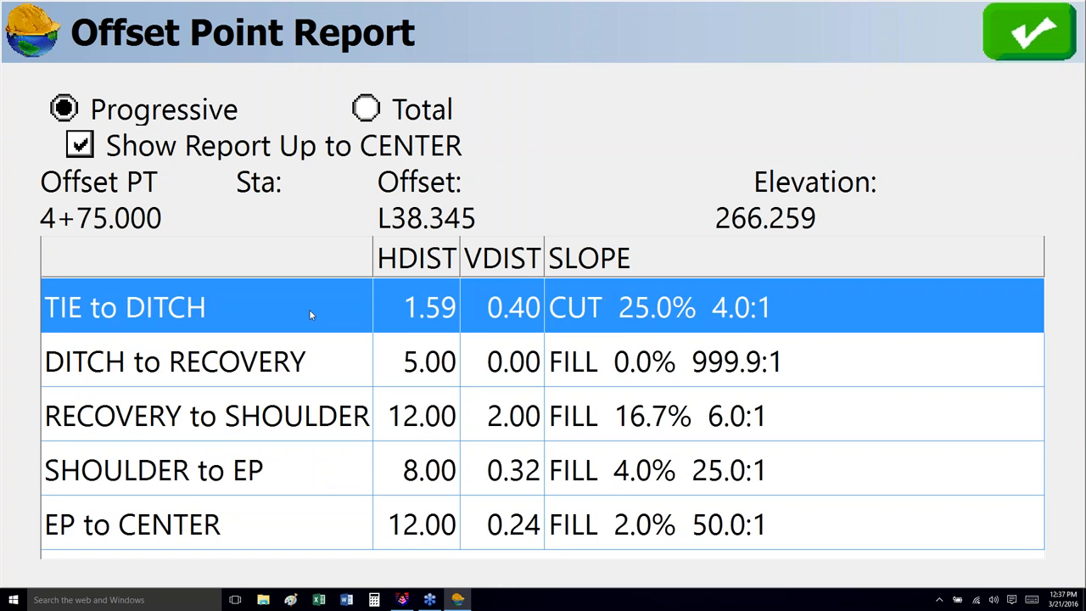
pyautogui.click(318, 360)
pyautogui.click(331, 416)
pyautogui.click(318, 471)
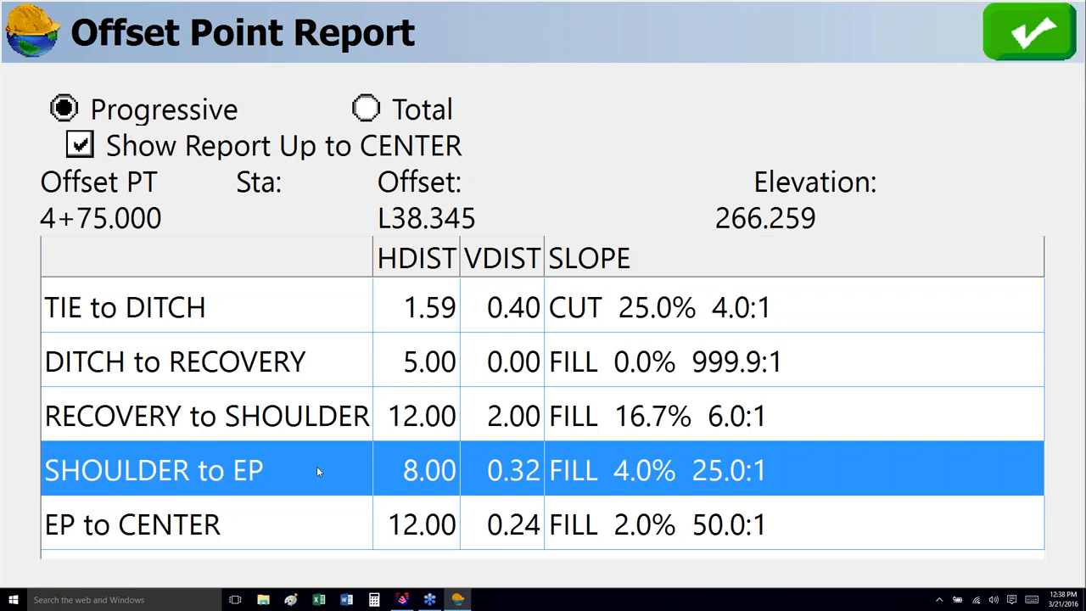
pyautogui.click(305, 531)
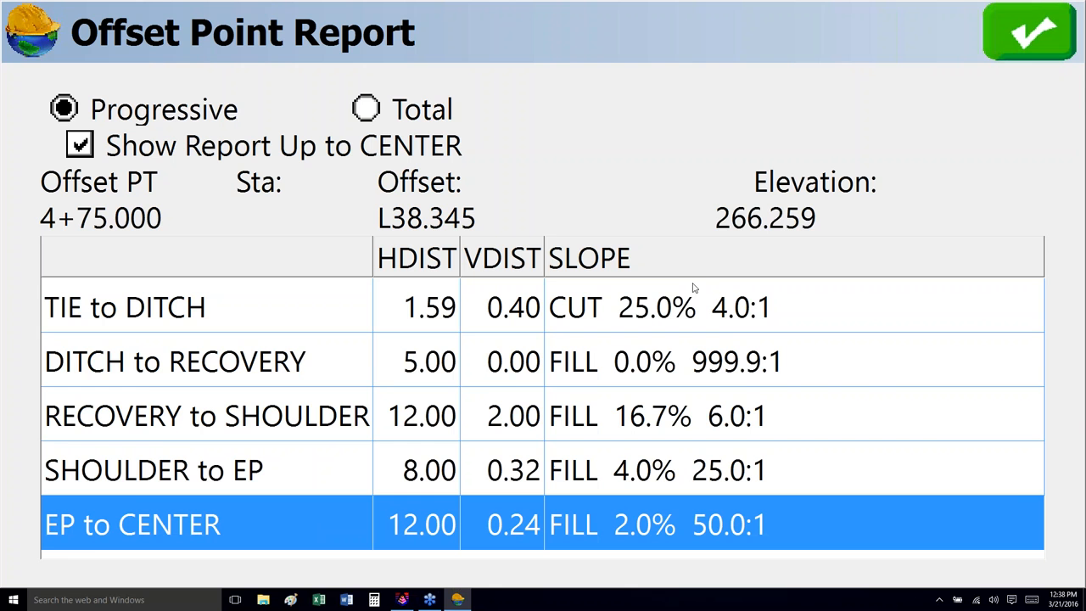
pyautogui.click(1032, 35)
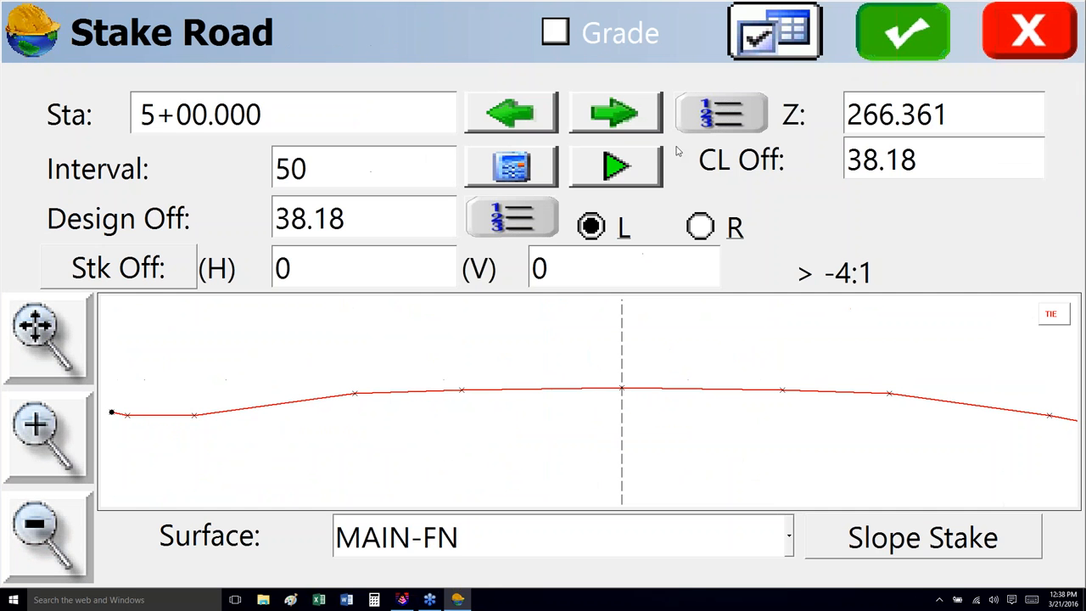
# Step: Leave the road stakeout and exit SurvPC
pyautogui.click(1043, 34)
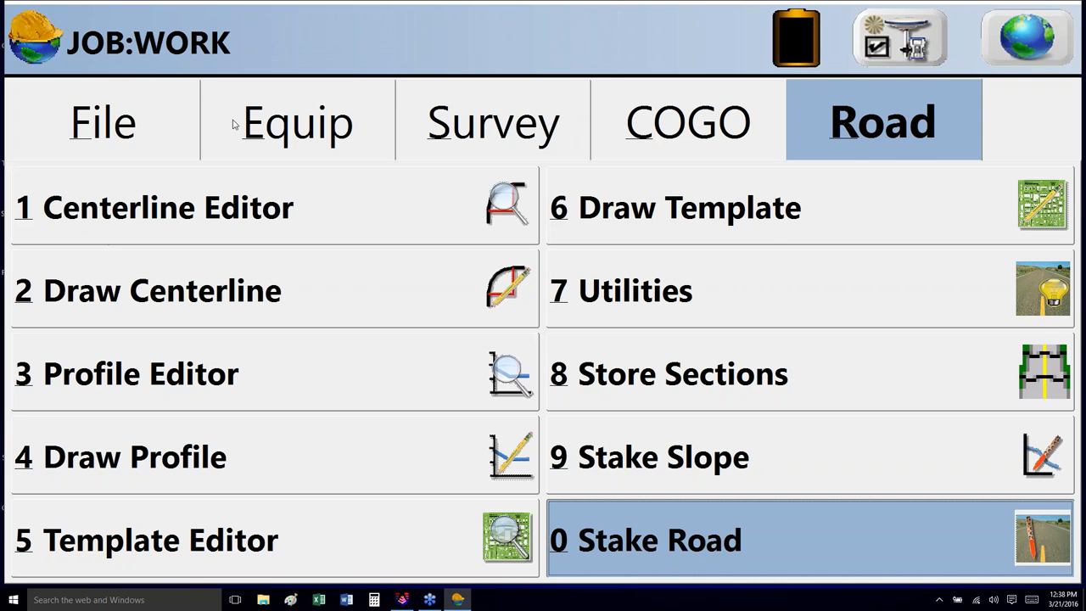
pyautogui.click(161, 128)
pyautogui.click(660, 555)
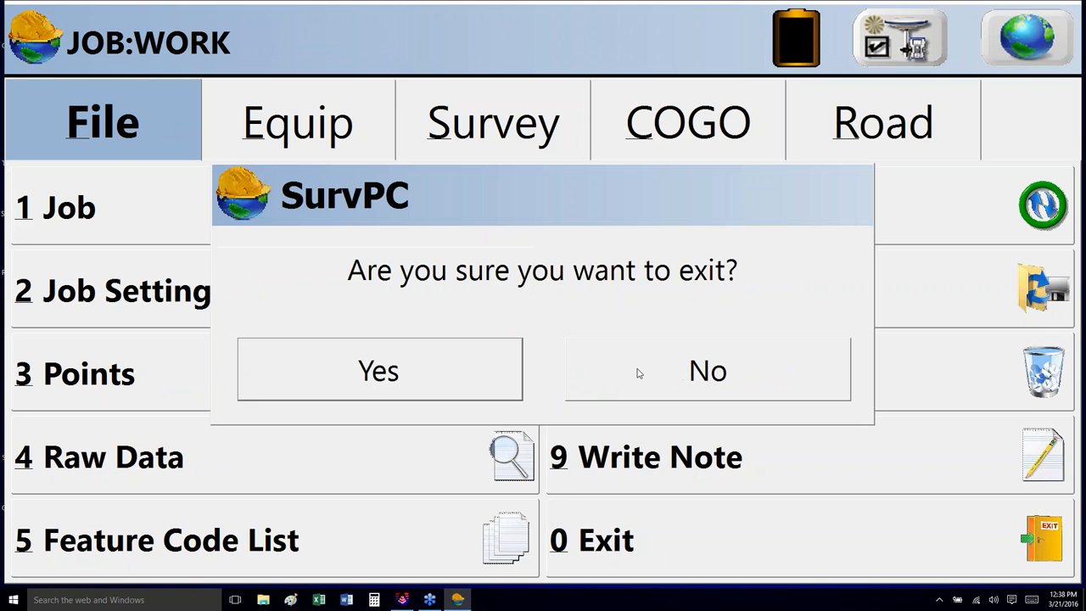
pyautogui.click(416, 378)
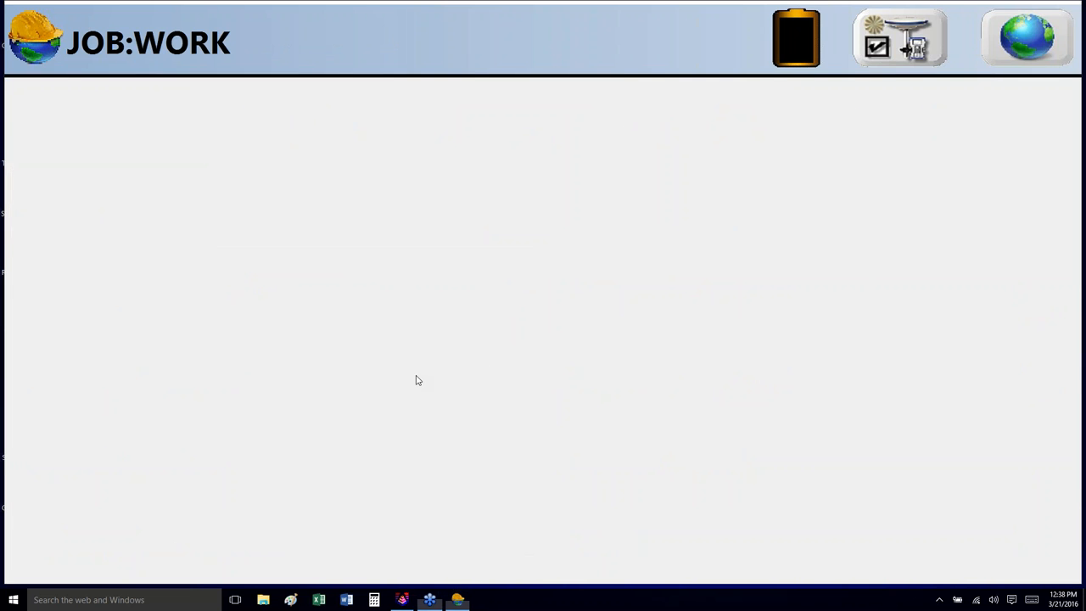